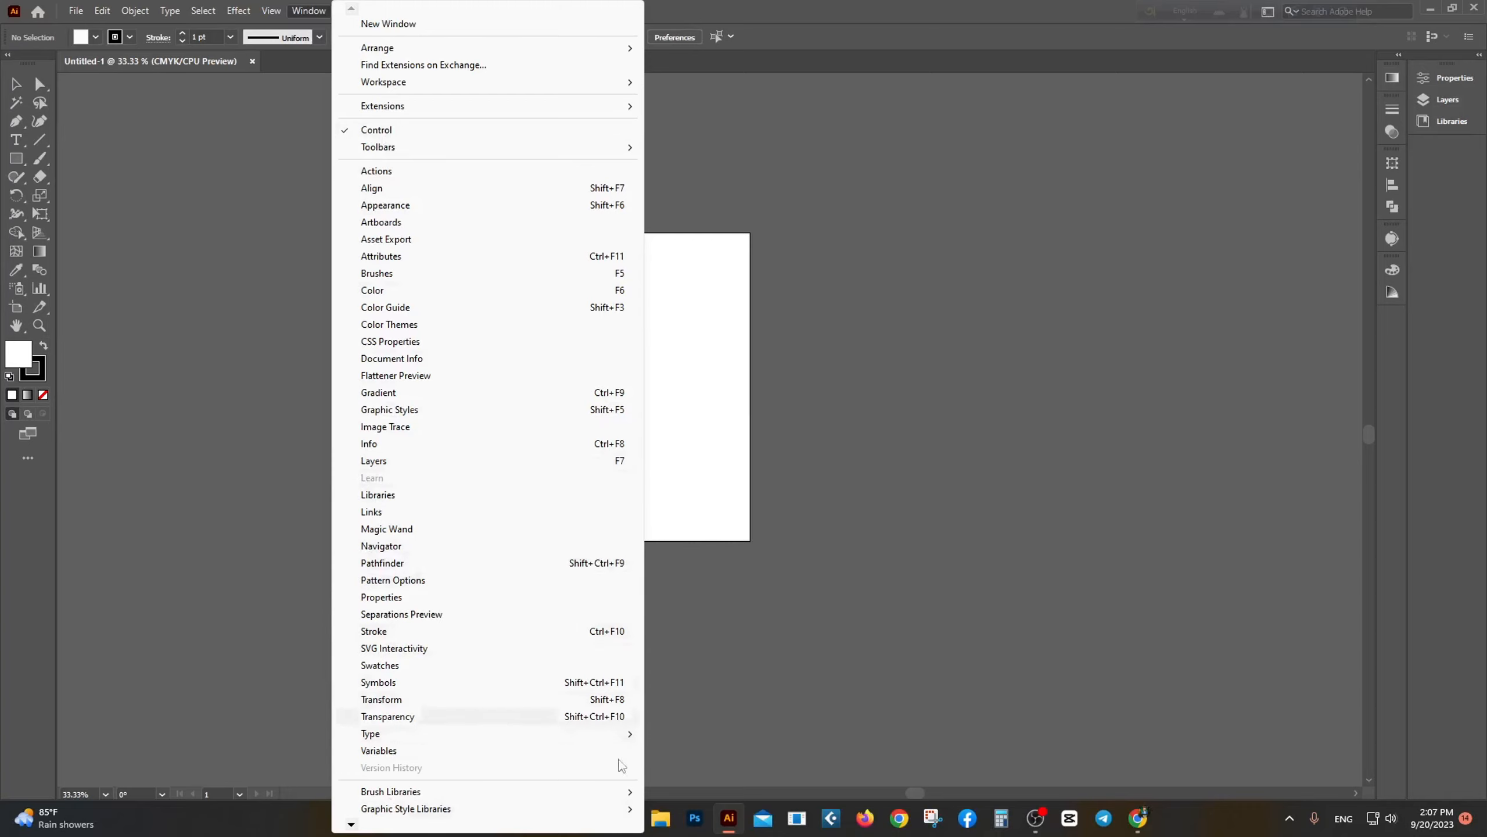
# Step: Hide the Control bar and show it again
pyautogui.click(931, 195)
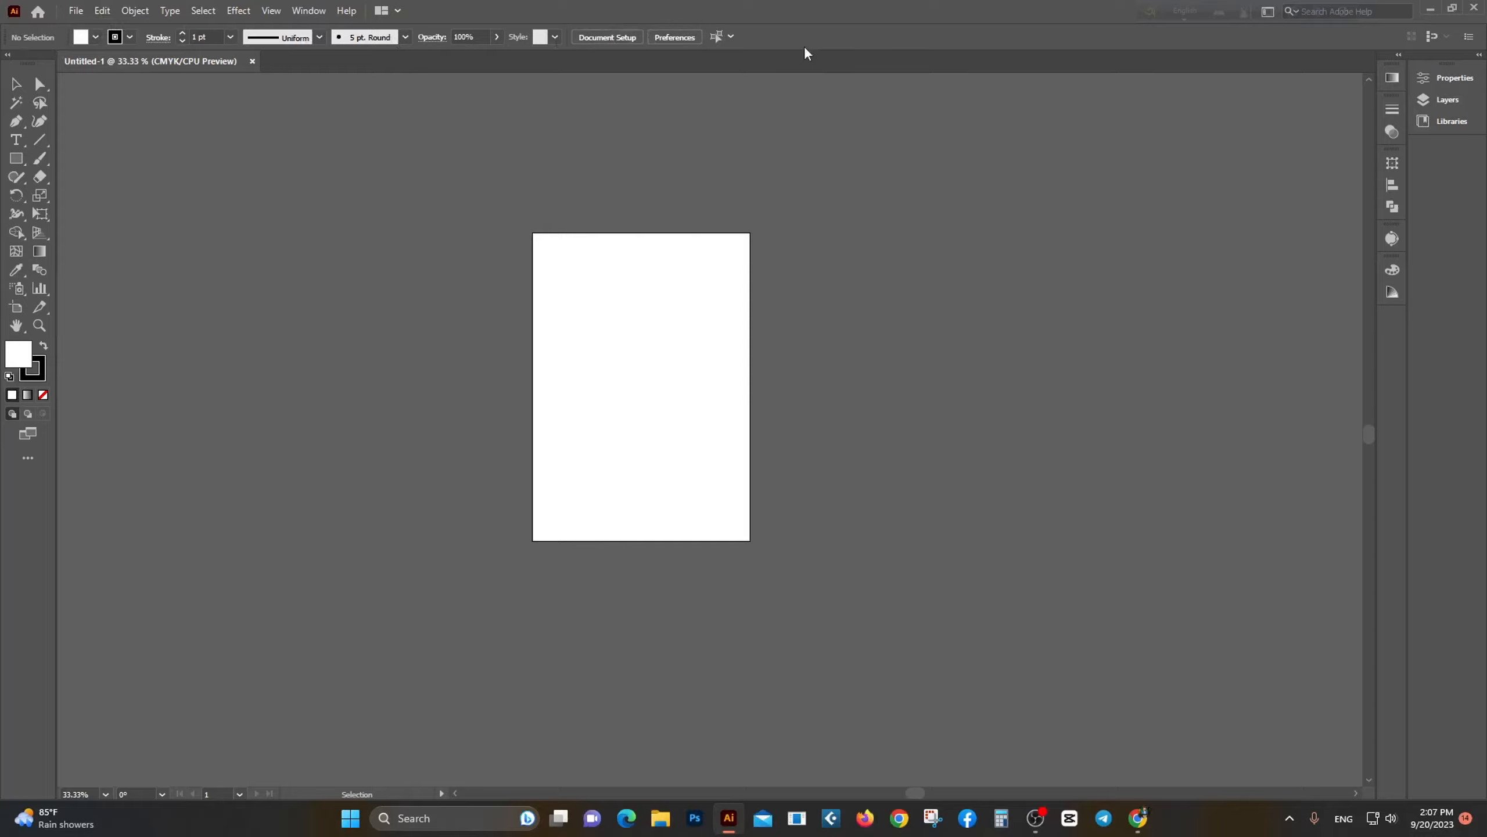
pyautogui.click(320, 15)
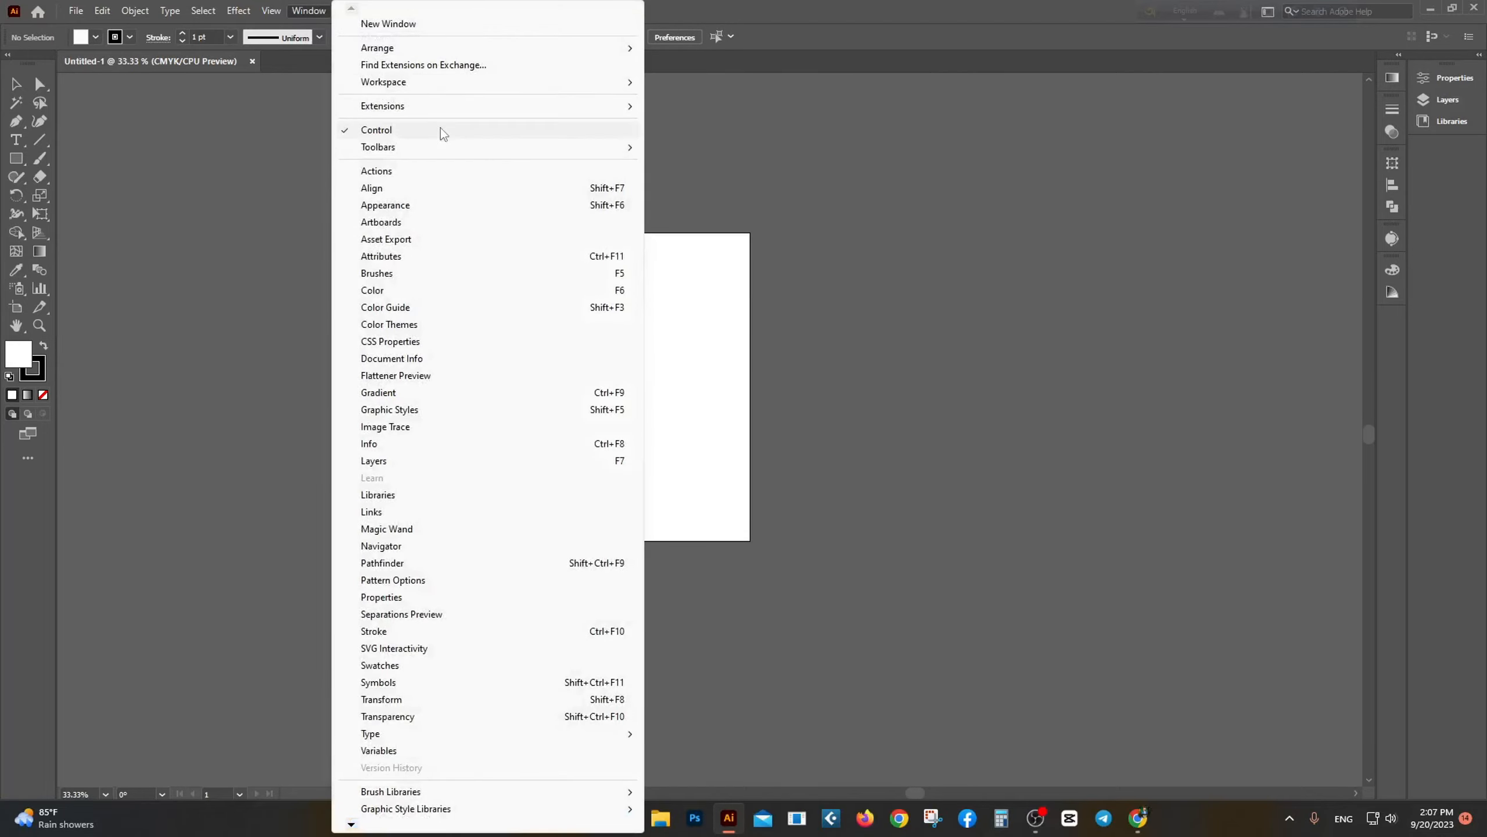
pyautogui.click(347, 129)
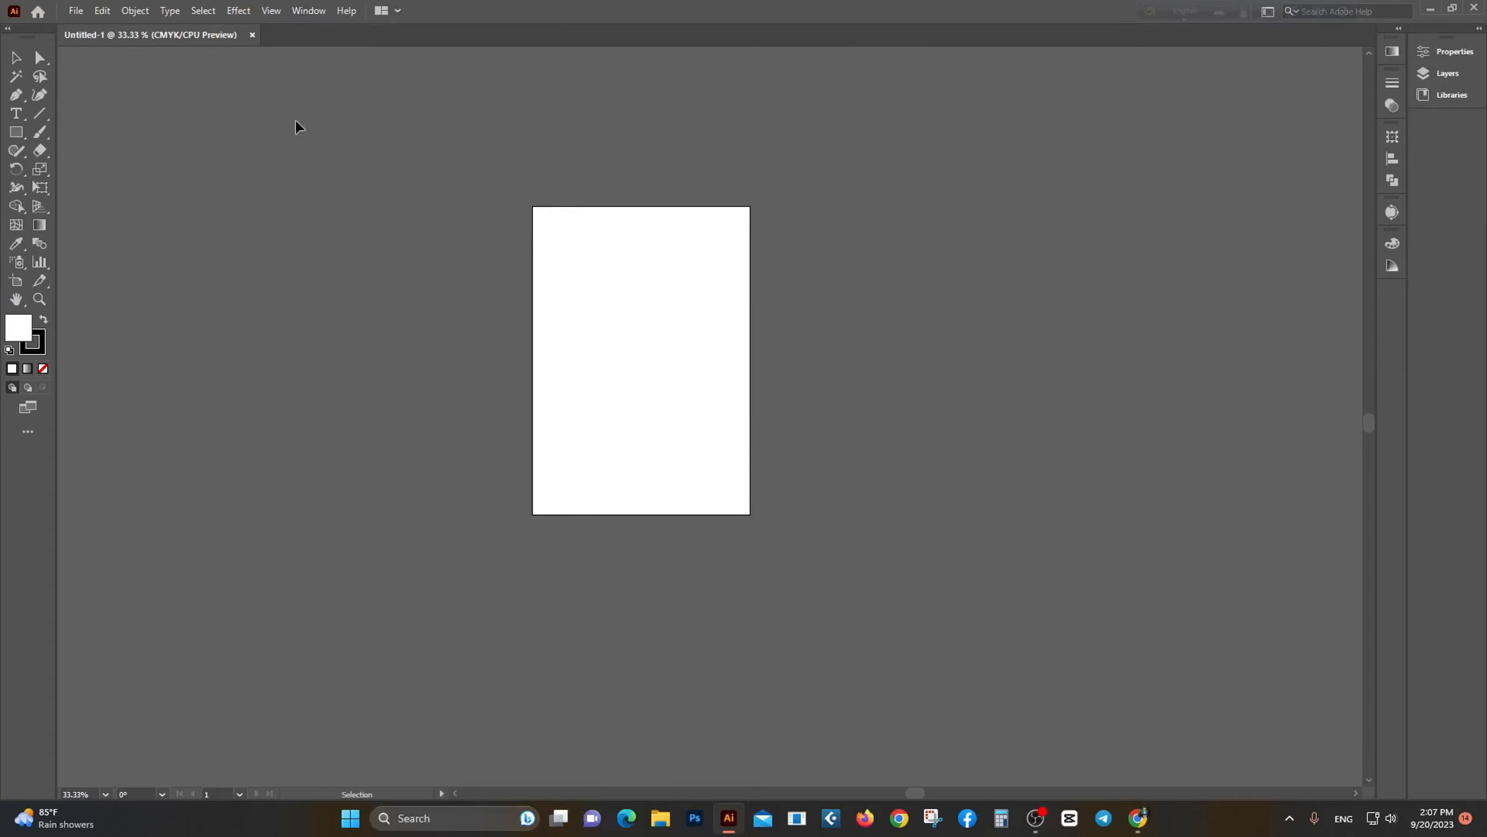
pyautogui.click(306, 12)
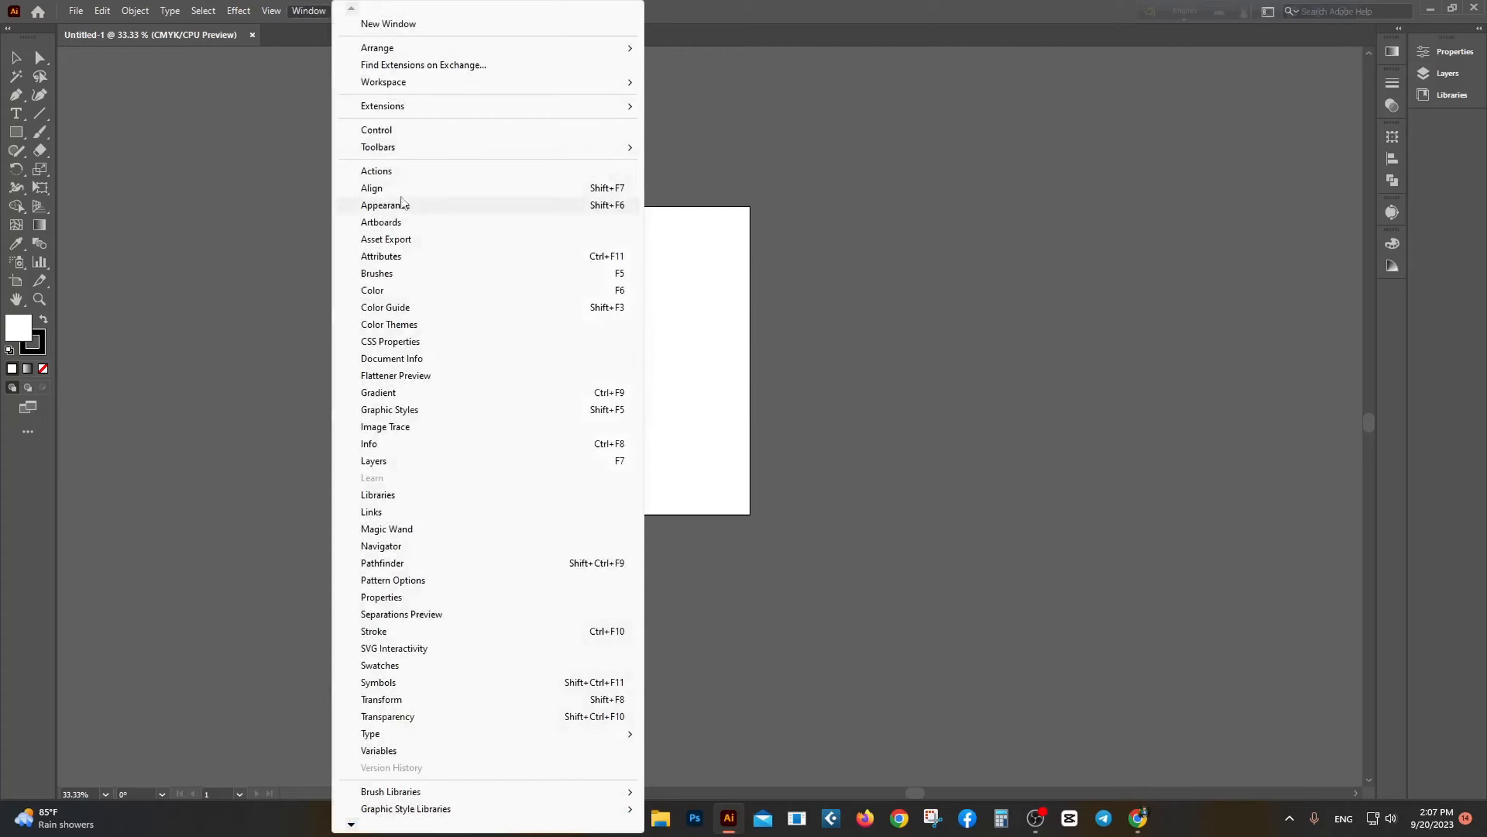
pyautogui.click(408, 129)
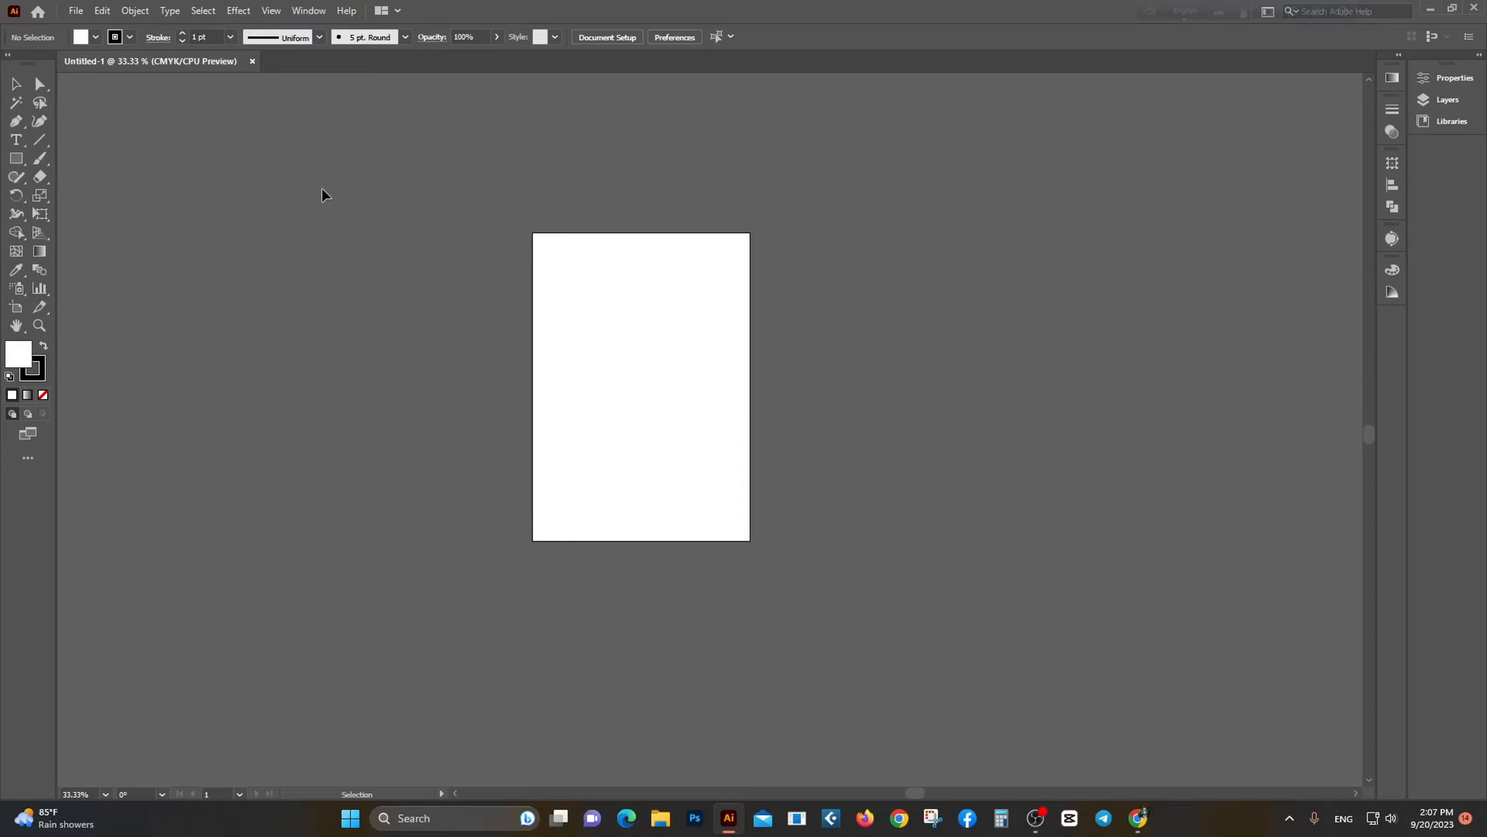
# Step: Draw five rectangles of different sizes beside the artboard, one of them overlapping its upper-left corner
pyautogui.click(15, 85)
pyautogui.click(18, 160)
pyautogui.moveTo(302, 224)
pyautogui.mouseDown()
pyautogui.moveTo(405, 362)
pyautogui.moveTo(449, 341)
pyautogui.mouseUp()
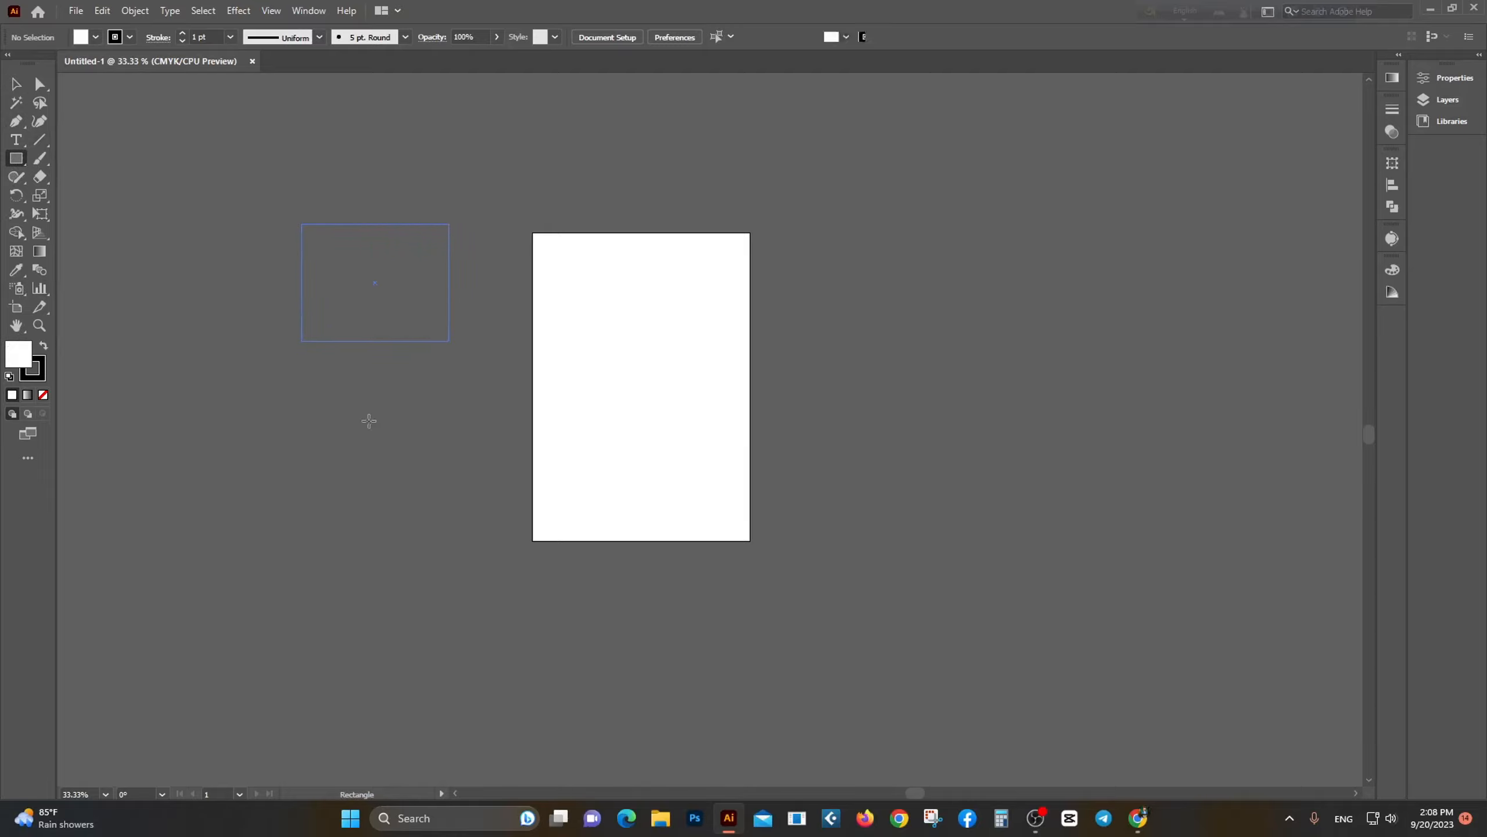
pyautogui.moveTo(275, 417); pyautogui.dragTo(492, 573)
pyautogui.moveTo(196, 341); pyautogui.dragTo(246, 384)
pyautogui.moveTo(469, 338); pyautogui.dragTo(526, 389)
pyautogui.moveTo(506, 181); pyautogui.dragTo(637, 321)
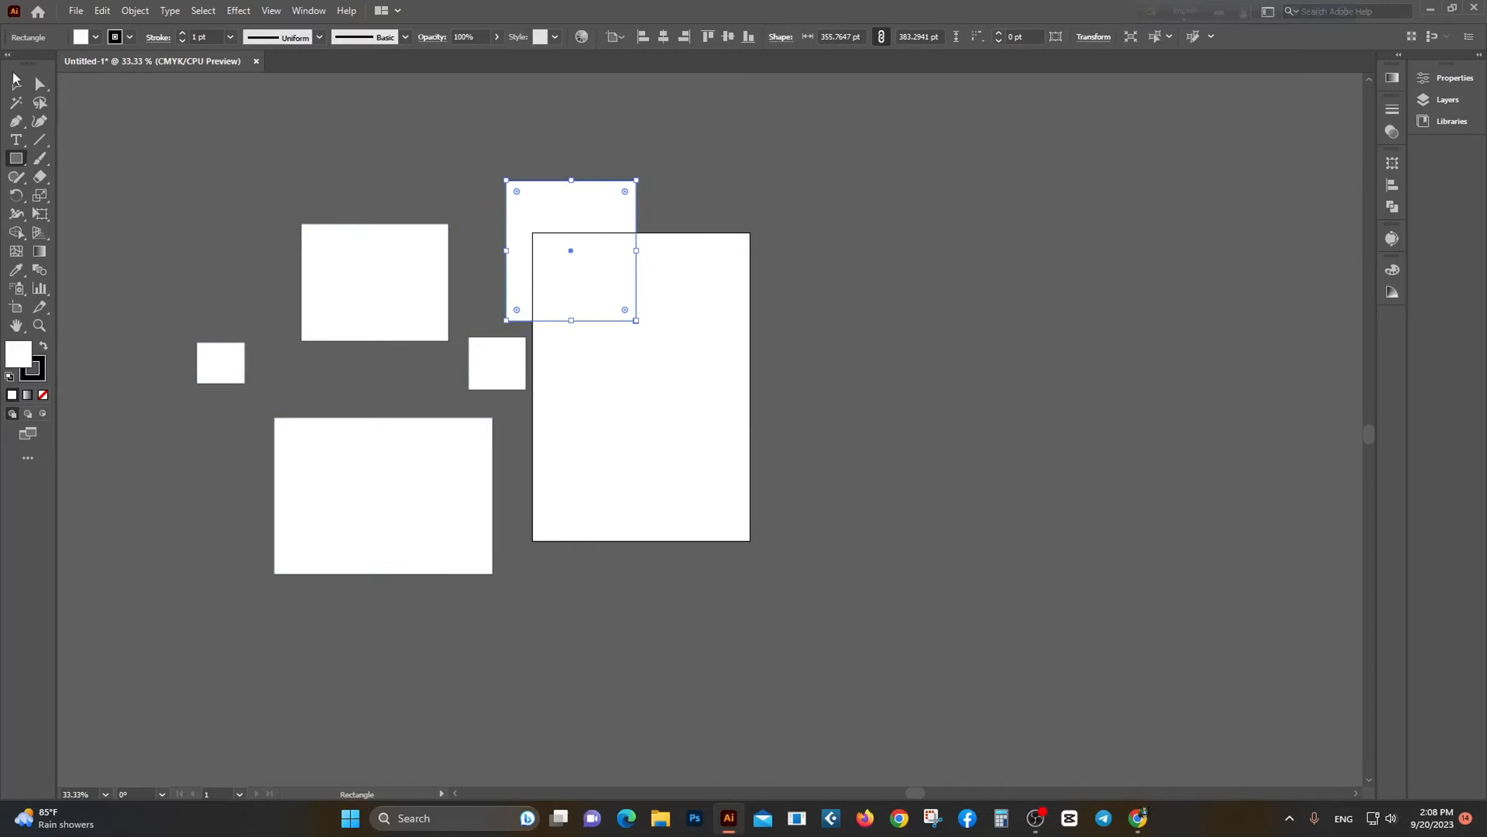
# Step: Move the rectangles one by one so they are spread out clear of the artboard, on its left side
pyautogui.click(16, 79)
pyautogui.scroll(-3, 493, 195)
pyautogui.scroll(3, 492, 242)
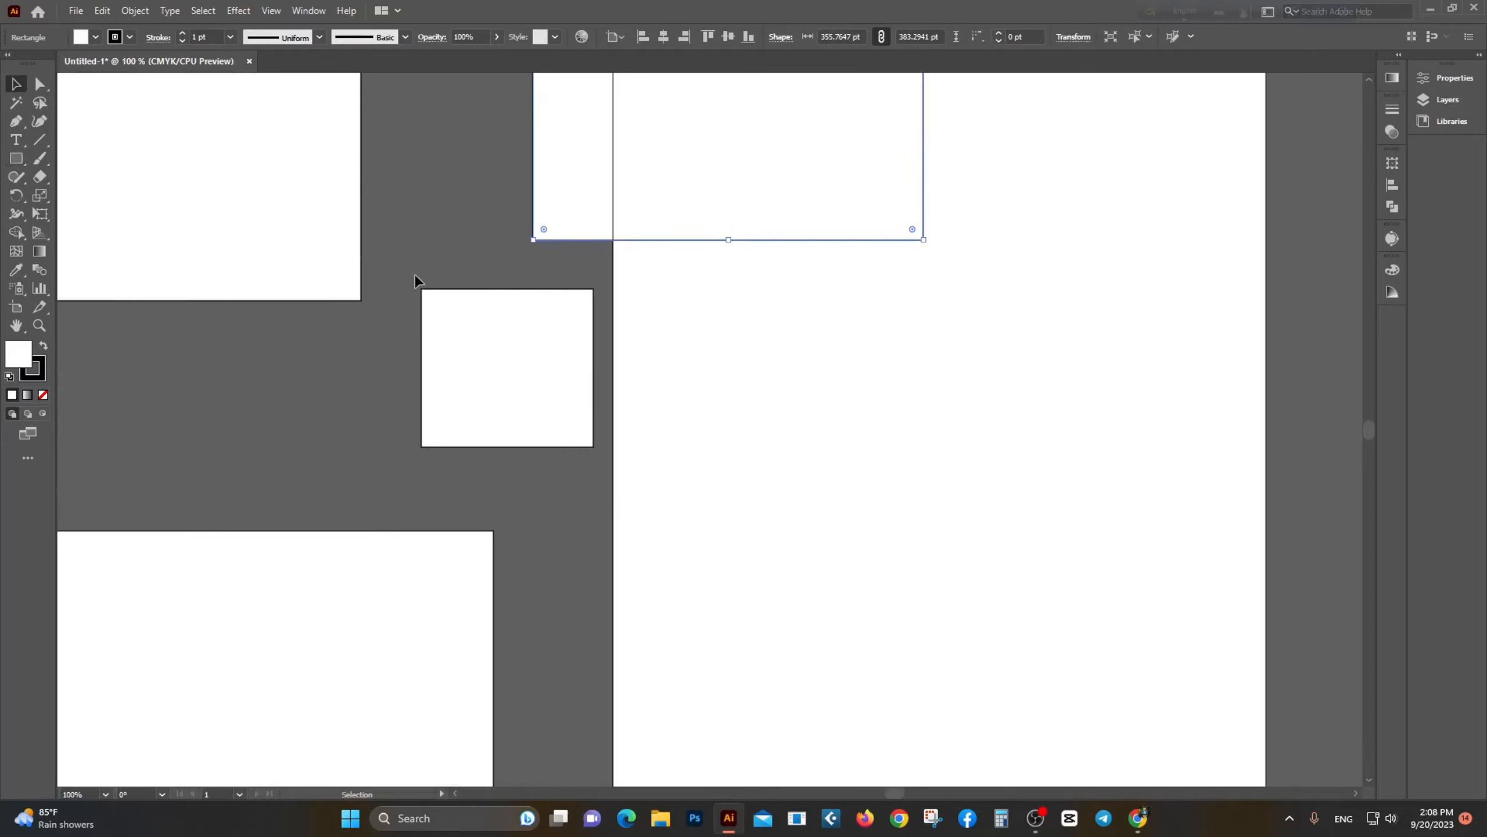
pyautogui.scroll(-3, 215, 265)
pyautogui.scroll(2, 216, 265)
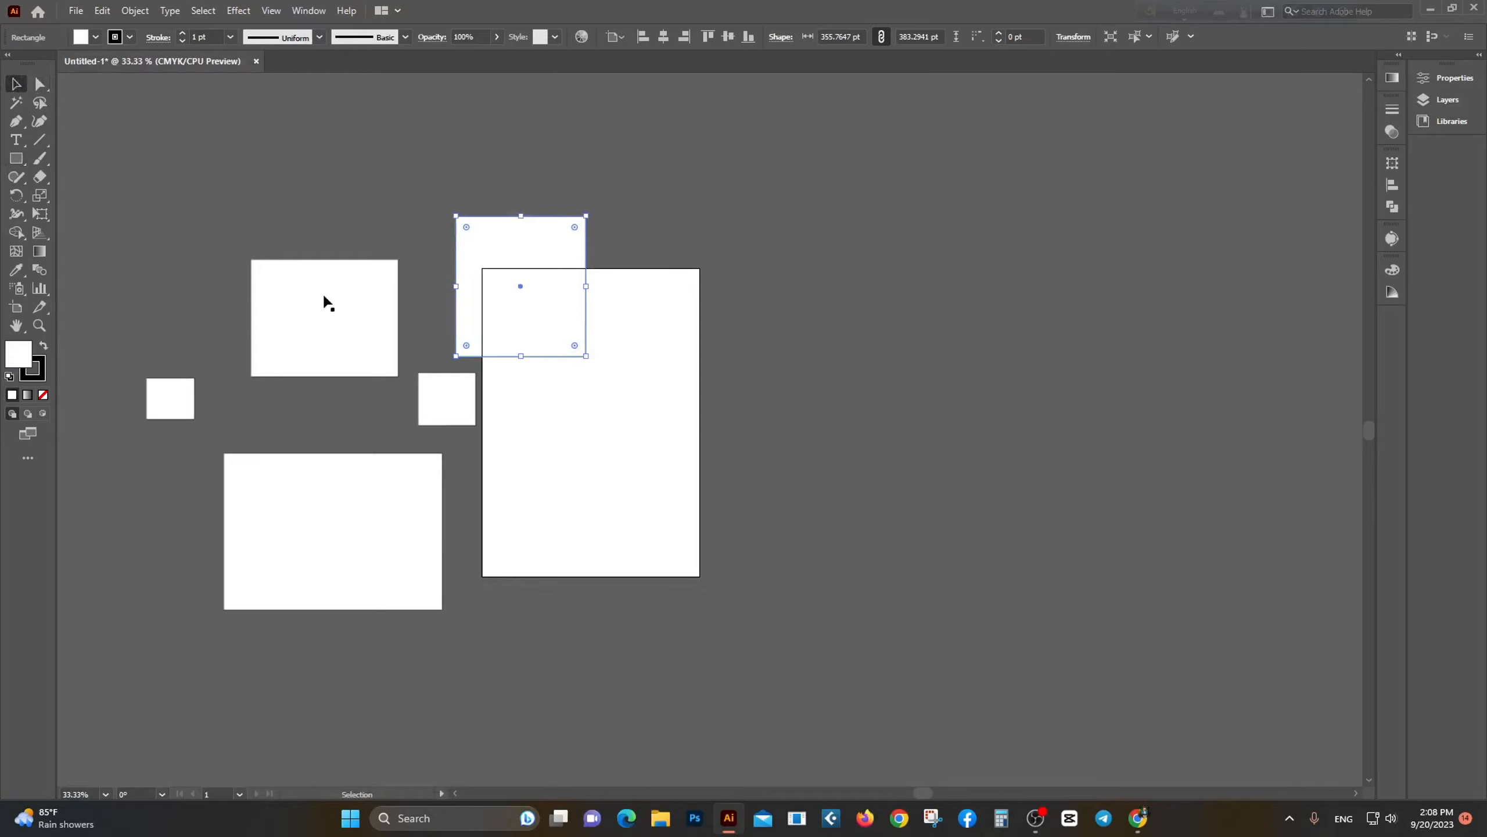
pyautogui.moveTo(326, 311); pyautogui.dragTo(224, 196)
pyautogui.moveTo(544, 266); pyautogui.dragTo(435, 186)
pyautogui.moveTo(455, 400); pyautogui.dragTo(377, 334)
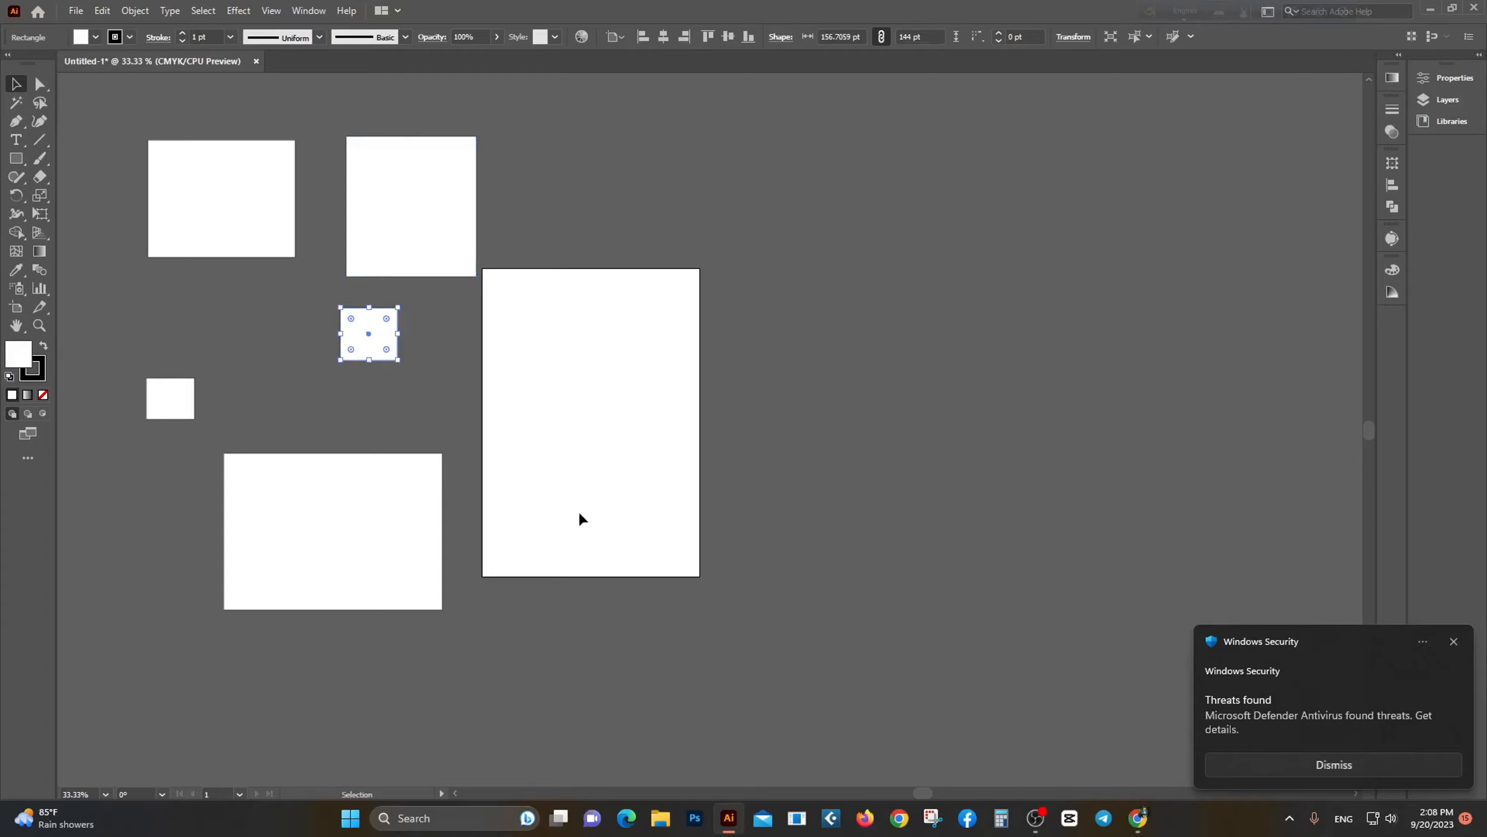
pyautogui.moveTo(393, 480); pyautogui.dragTo(391, 479)
pyautogui.moveTo(346, 507); pyautogui.dragTo(357, 432)
pyautogui.moveTo(173, 391); pyautogui.dragTo(205, 421)
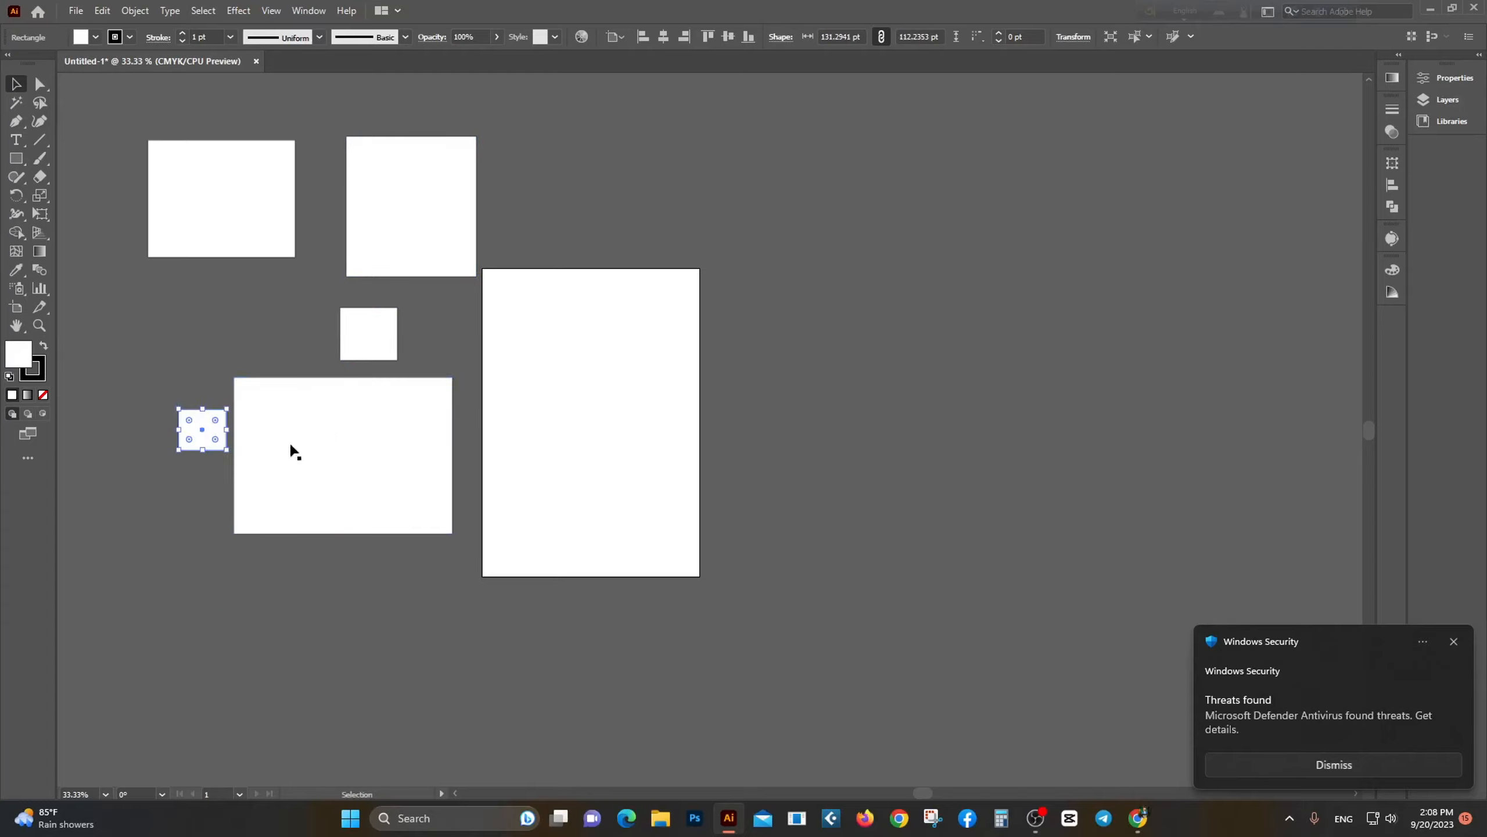
pyautogui.click(1454, 613)
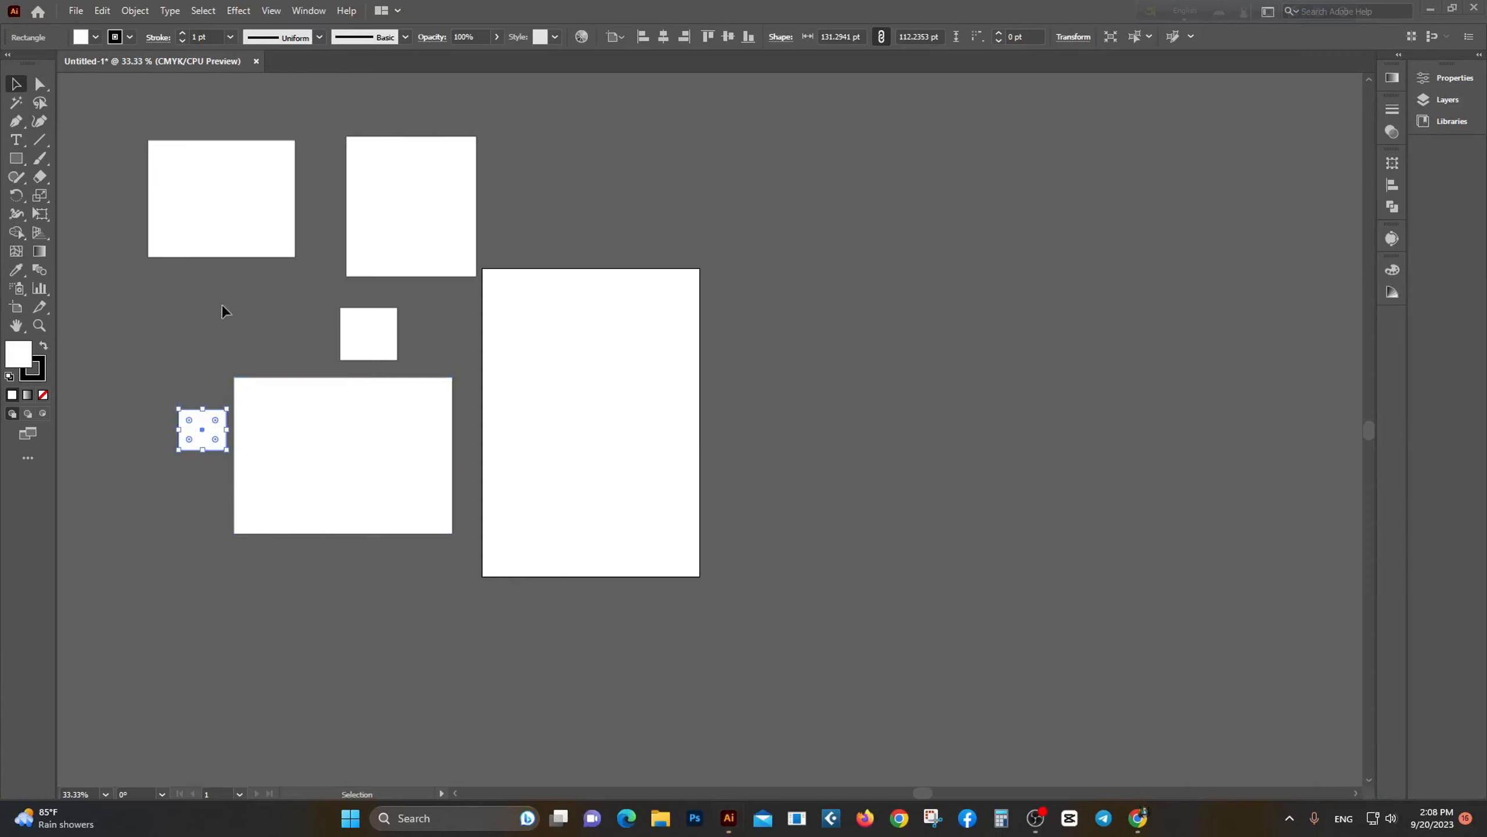
# Step: Select all five rectangles and move them together up and to the left, farther from the artboard
pyautogui.hscroll(-3, 405, 418)
pyautogui.scroll(3, 405, 418)
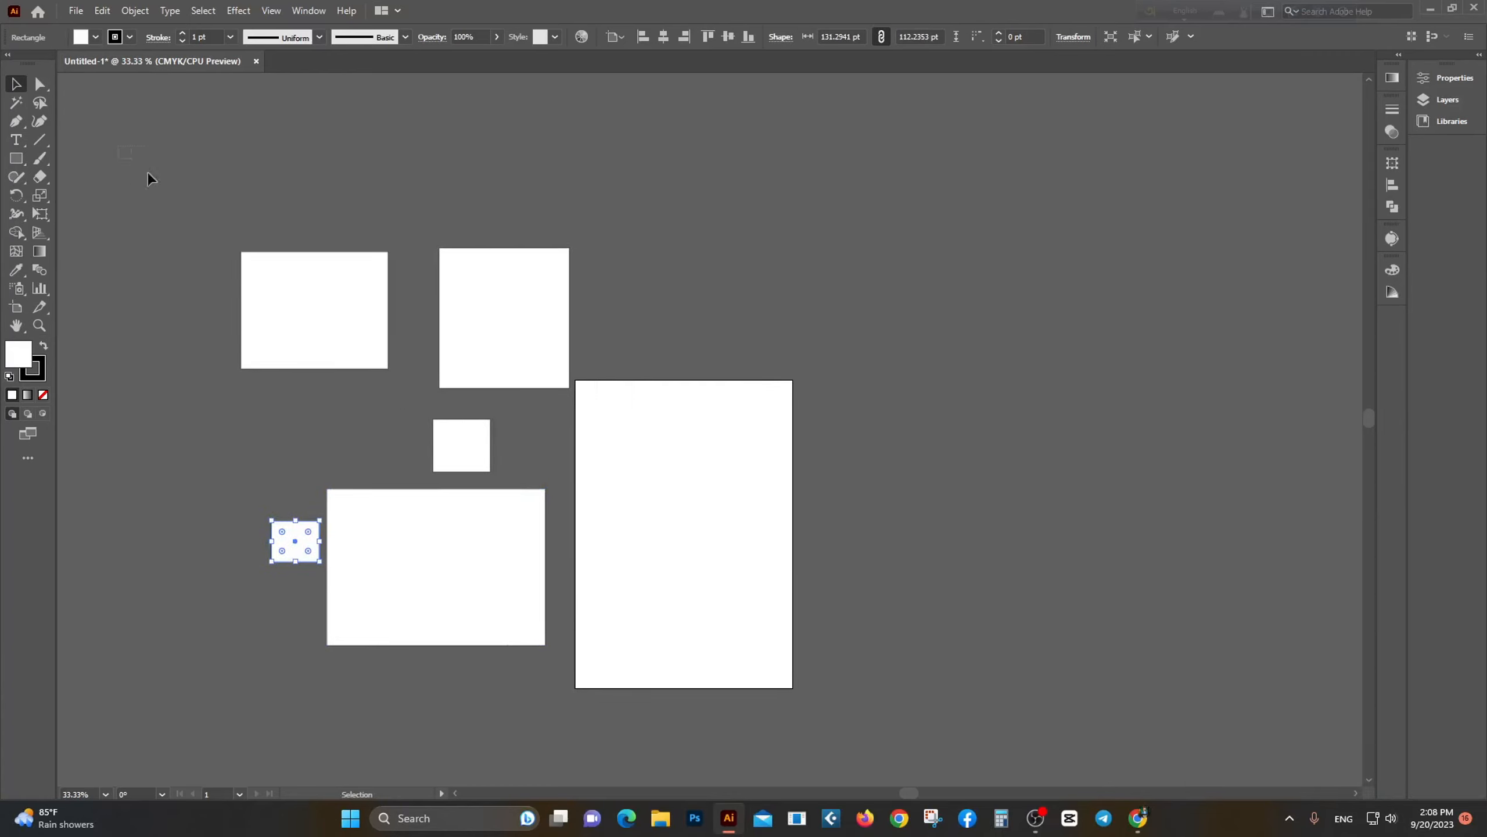
pyautogui.moveTo(461, 565); pyautogui.dragTo(586, 688)
pyautogui.moveTo(511, 293); pyautogui.dragTo(432, 172)
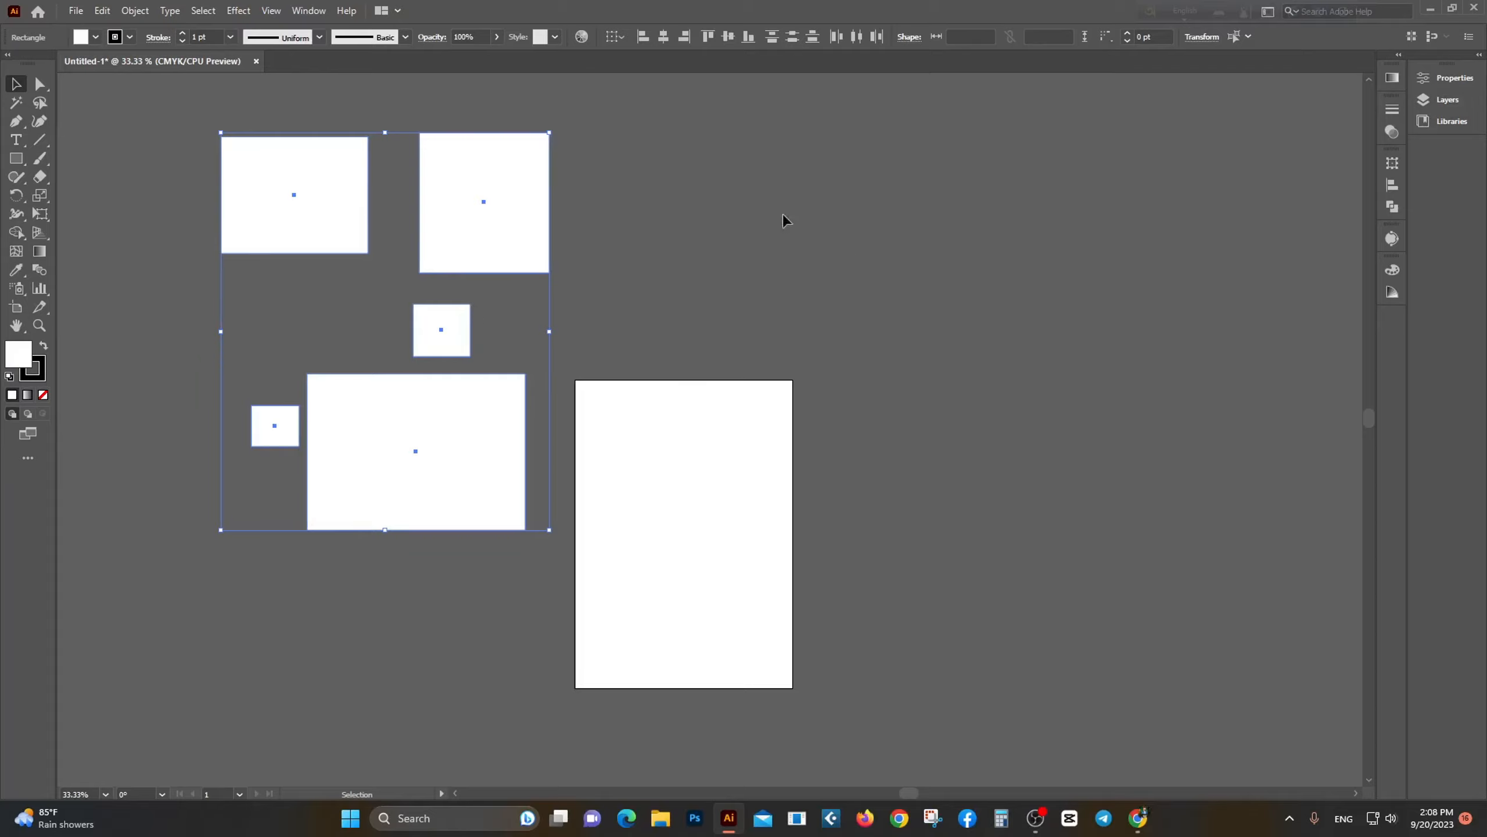
pyautogui.click(932, 209)
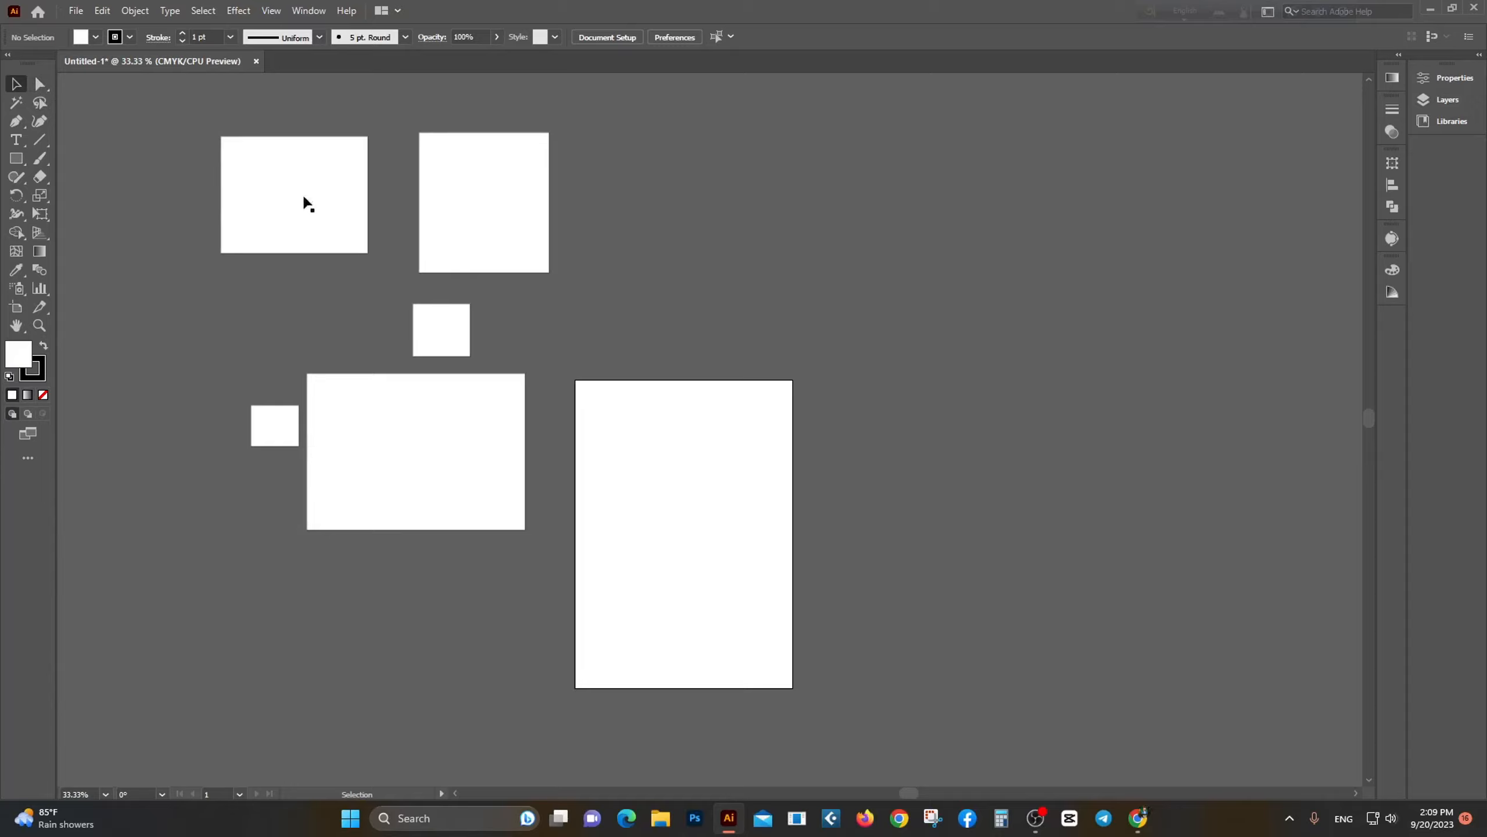
# Step: Resize the upper-left rectangle from its top-left corner to about 448 × 445 pt with the Selection tool
pyautogui.scroll(3, 352, 217)
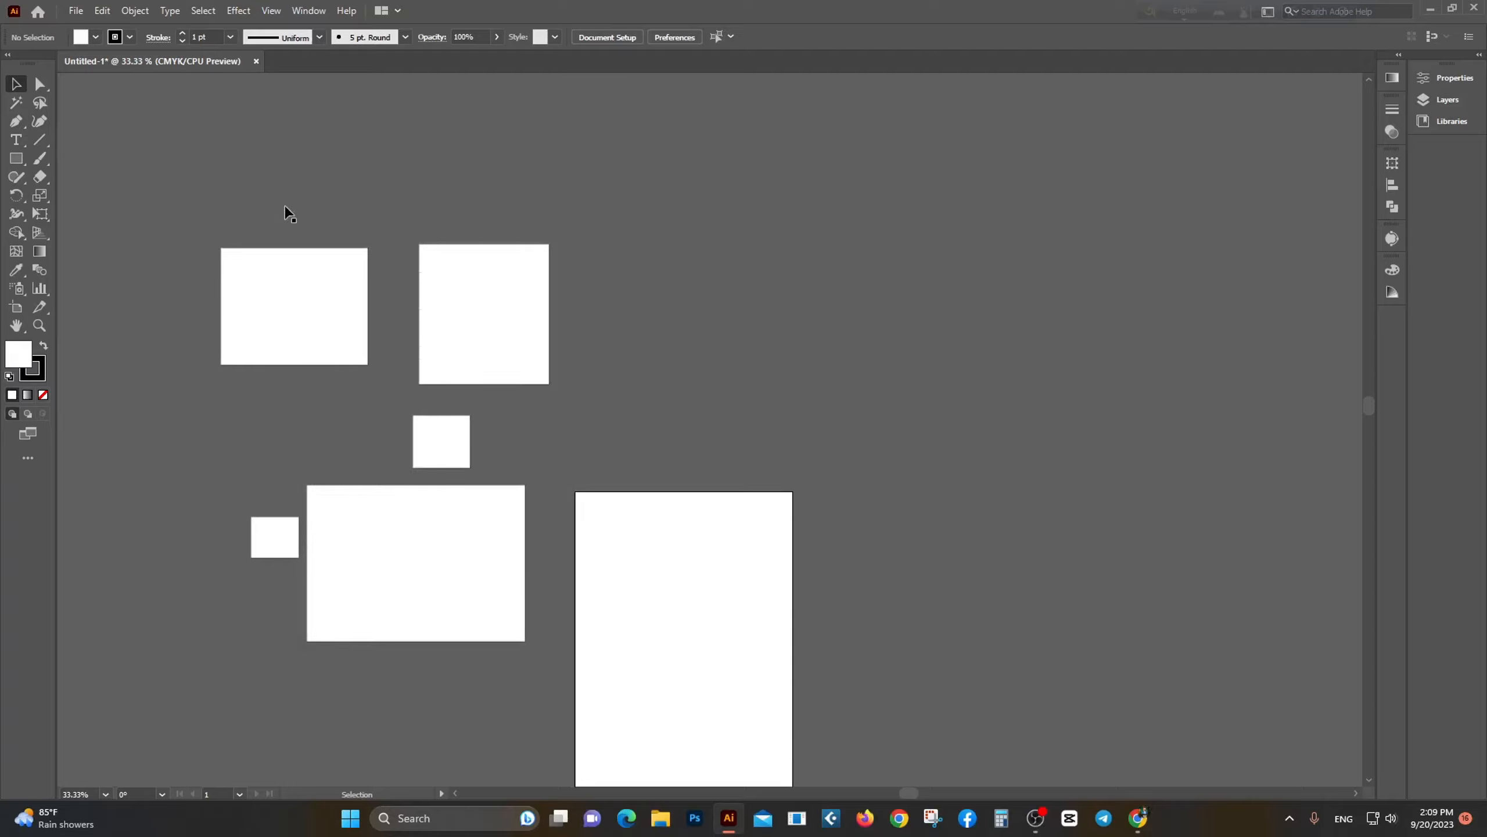
pyautogui.scroll(1, 306, 327)
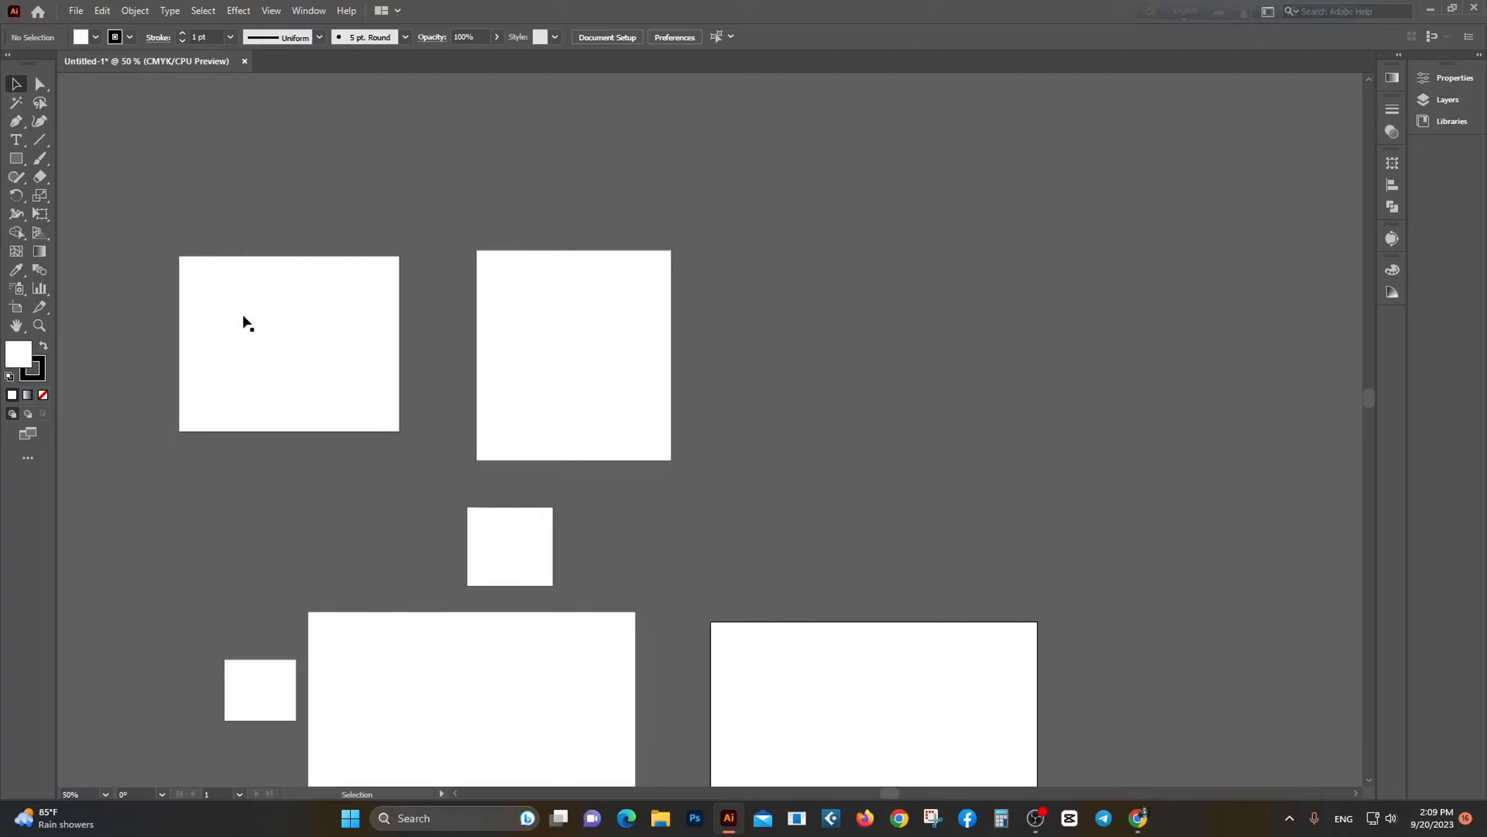
pyautogui.click(243, 318)
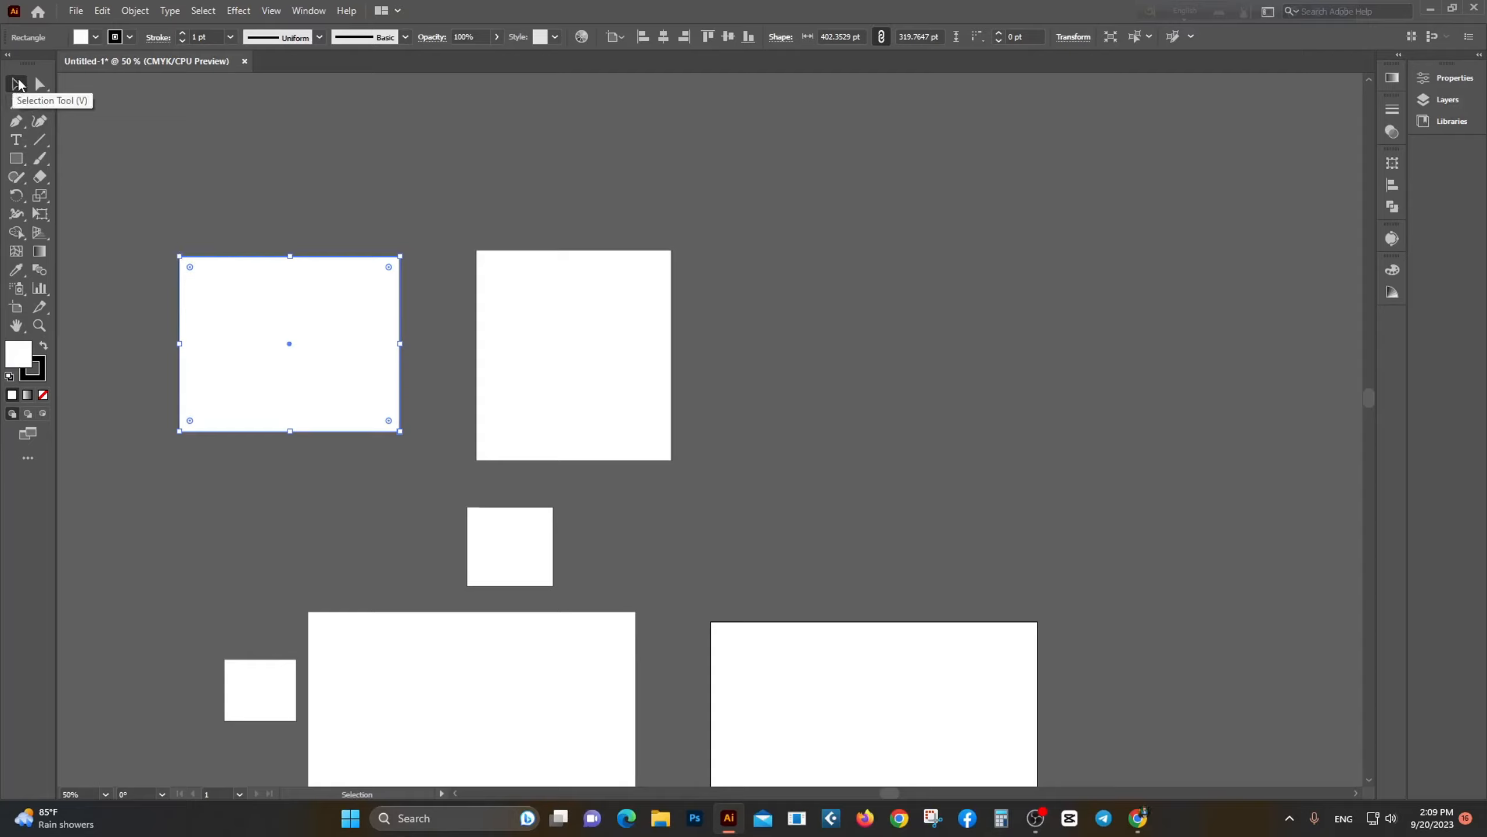
pyautogui.moveTo(179, 255)
pyautogui.mouseDown()
pyautogui.moveTo(155, 188)
pyautogui.moveTo(242, 319)
pyautogui.moveTo(181, 230)
pyautogui.mouseUp()
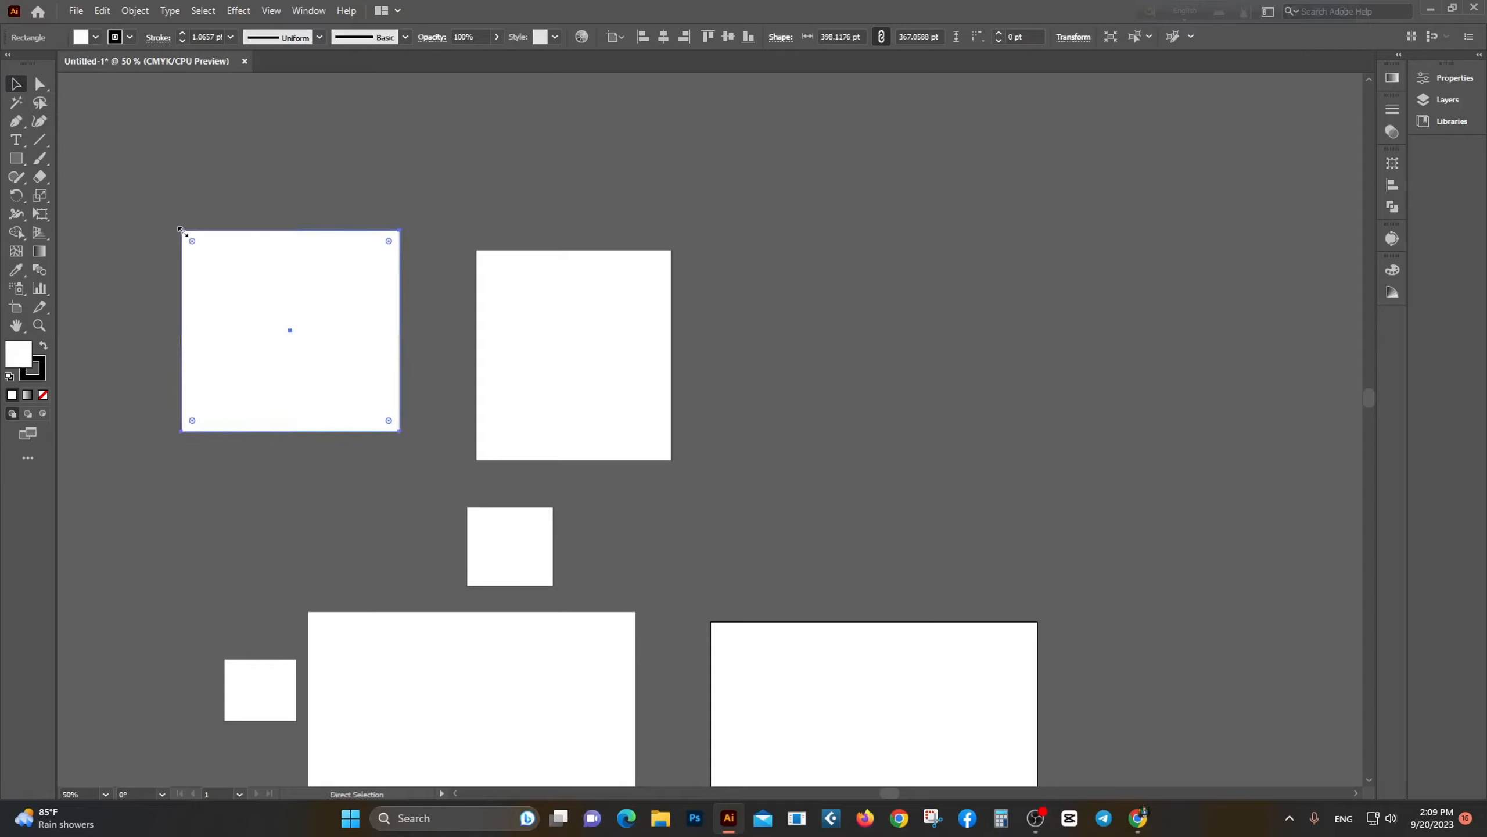
pyautogui.hotkey('ctrl', 'z')
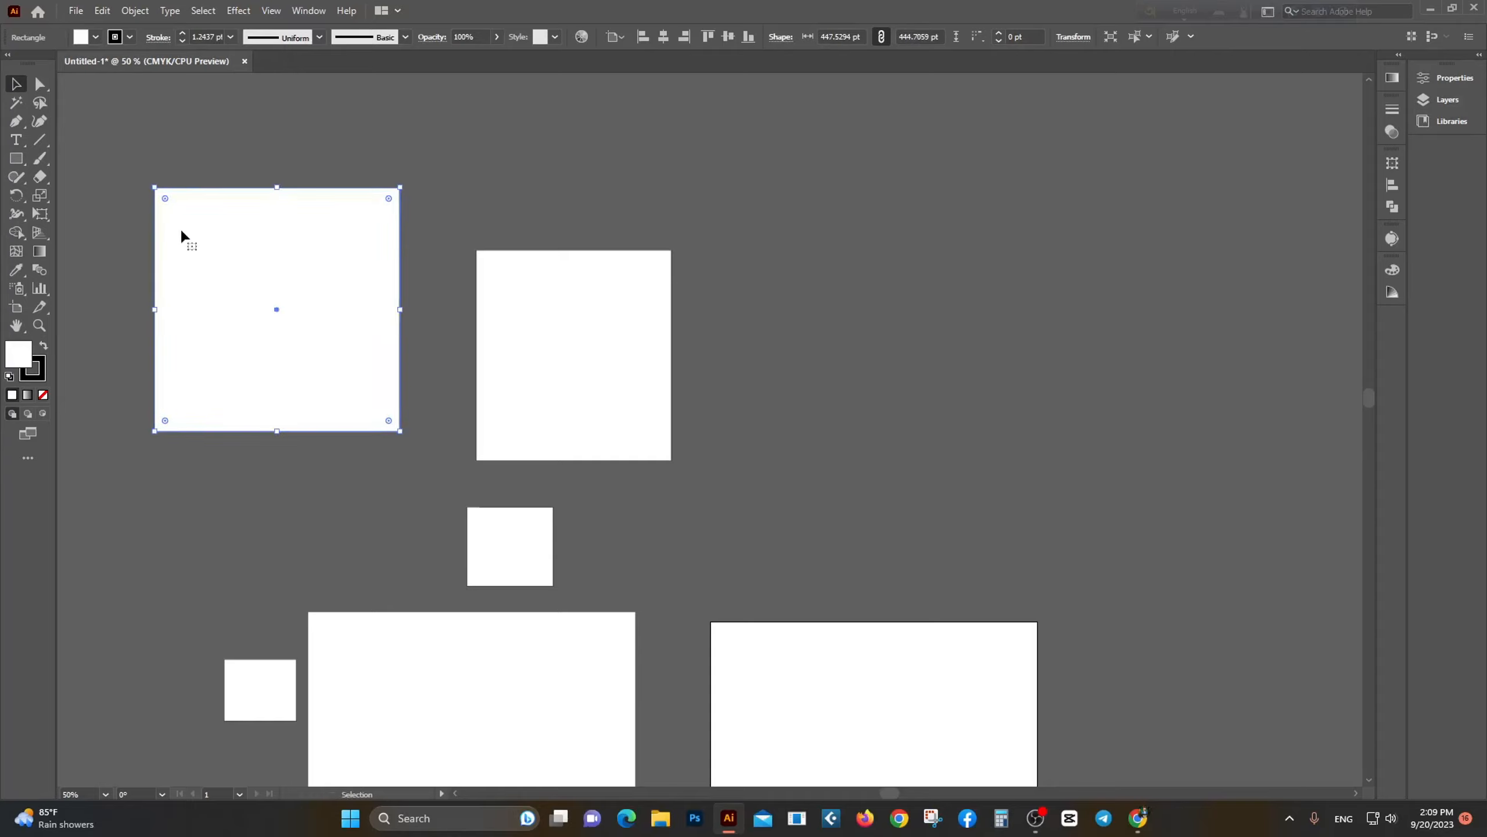
# Step: Distort the resized rectangle with Direct Selection, moving its top-left anchor upward and its top-right anchor up and outward
pyautogui.click(42, 85)
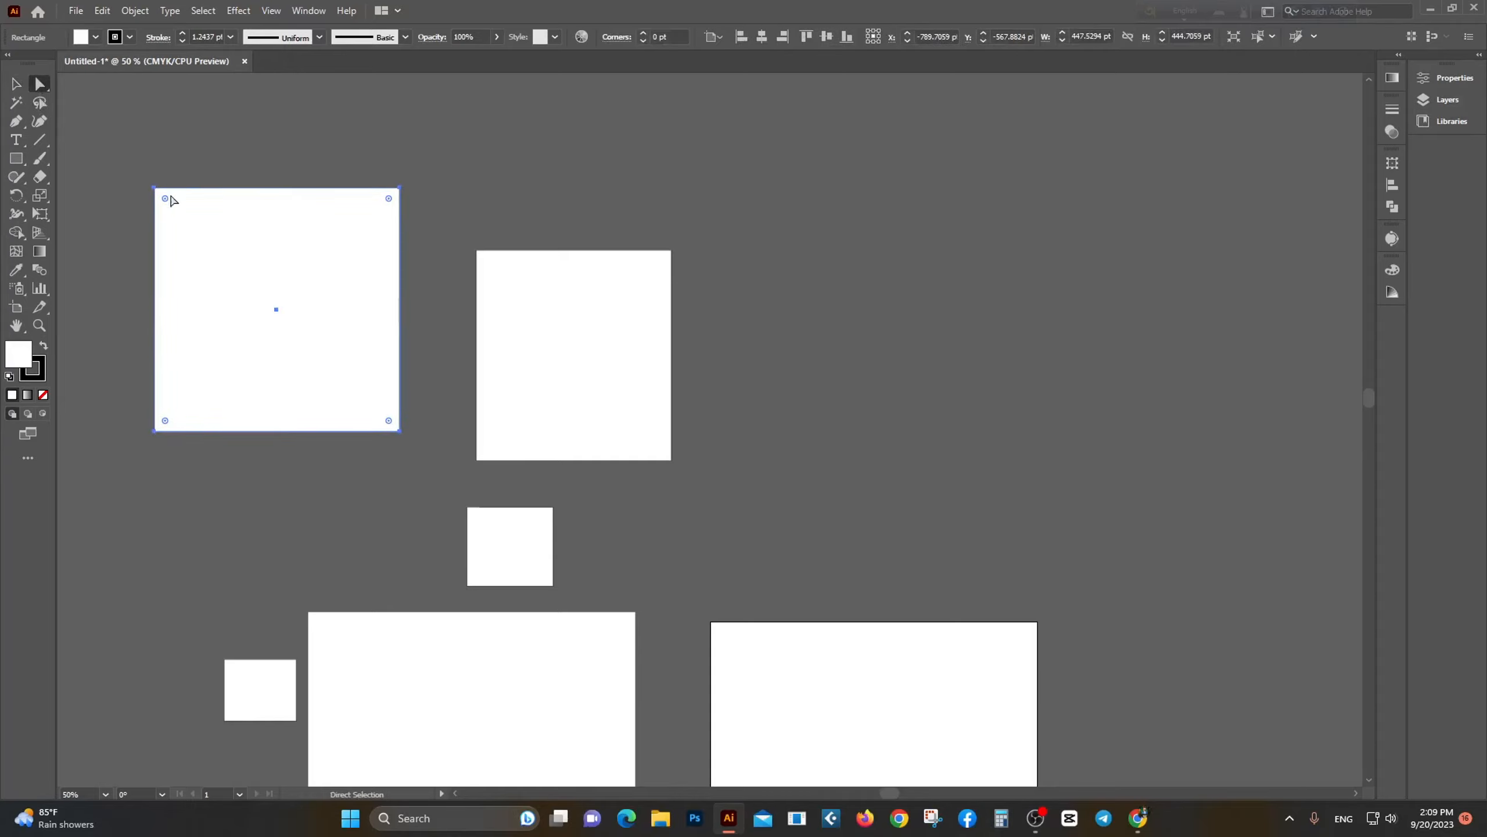
pyautogui.moveTo(156, 188); pyautogui.dragTo(157, 137)
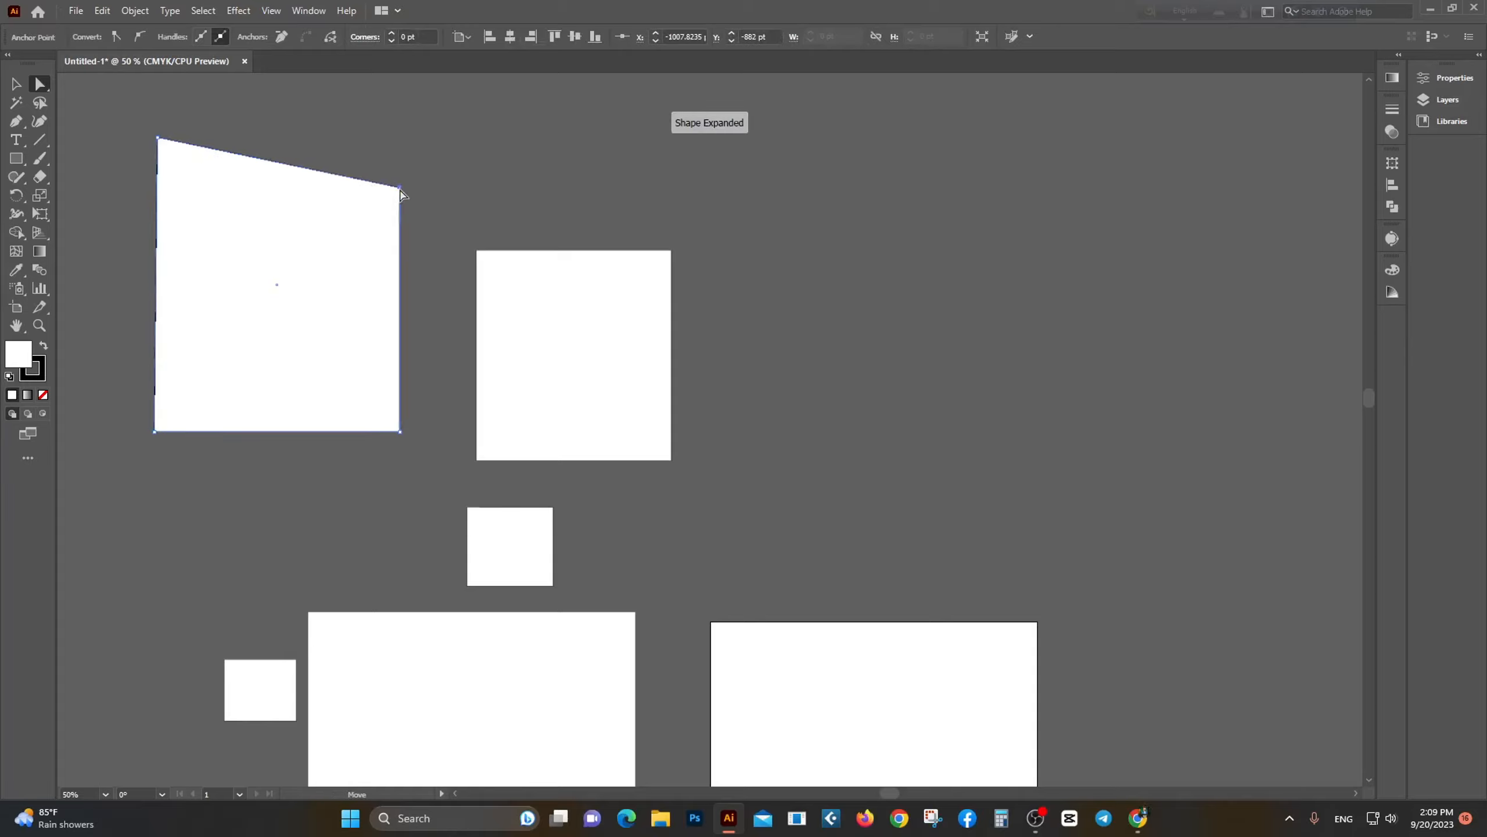
pyautogui.moveTo(400, 189); pyautogui.dragTo(437, 160)
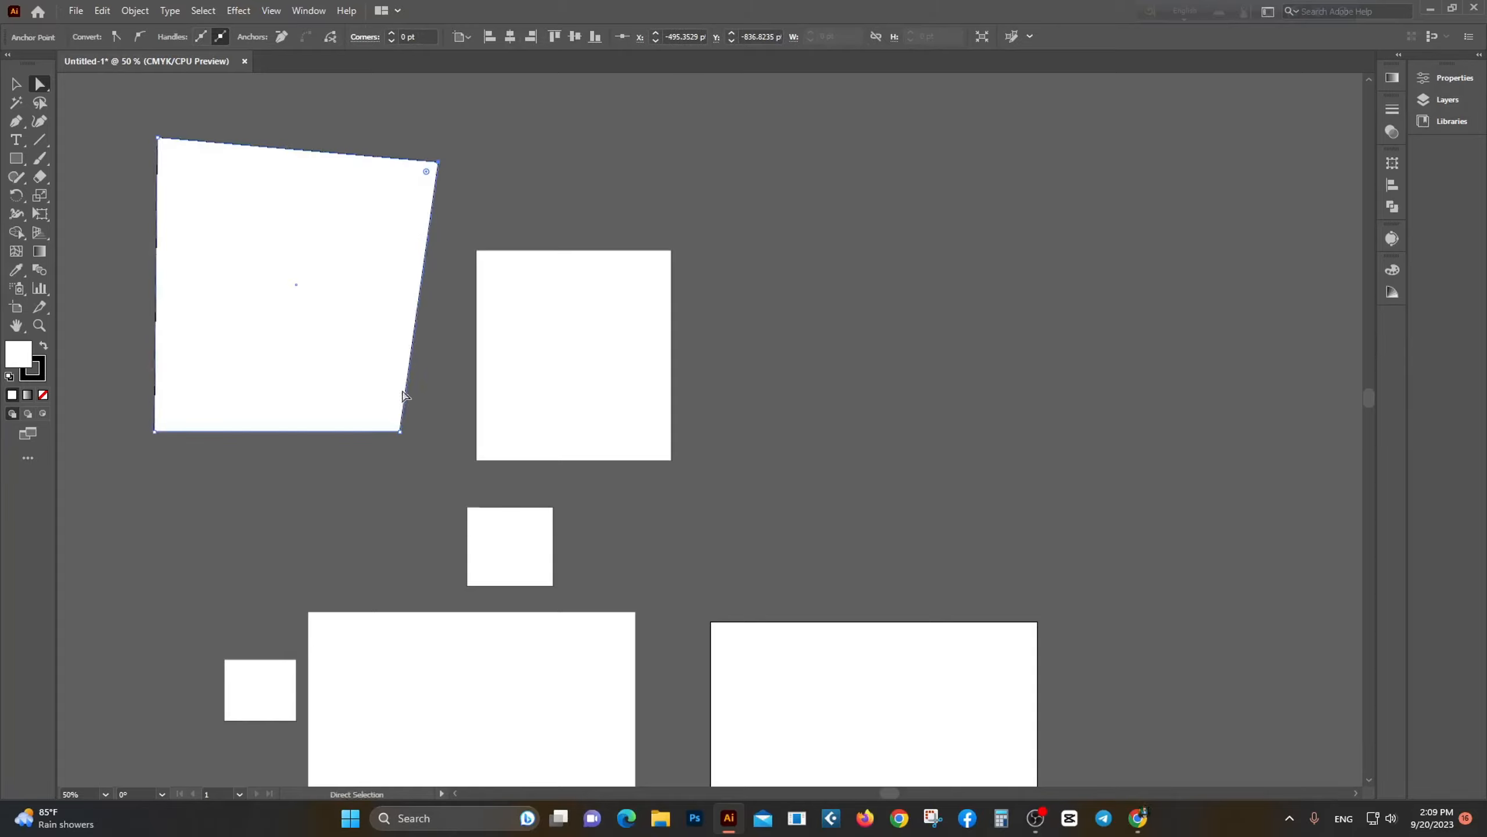
pyautogui.moveTo(400, 432); pyautogui.dragTo(348, 391)
pyautogui.hotkey('ctrl', 'z')
# Step: Round the distorted shape's corners to a radius of about 172 pt, leaving only the top-right corner sharp
pyautogui.click(335, 267)
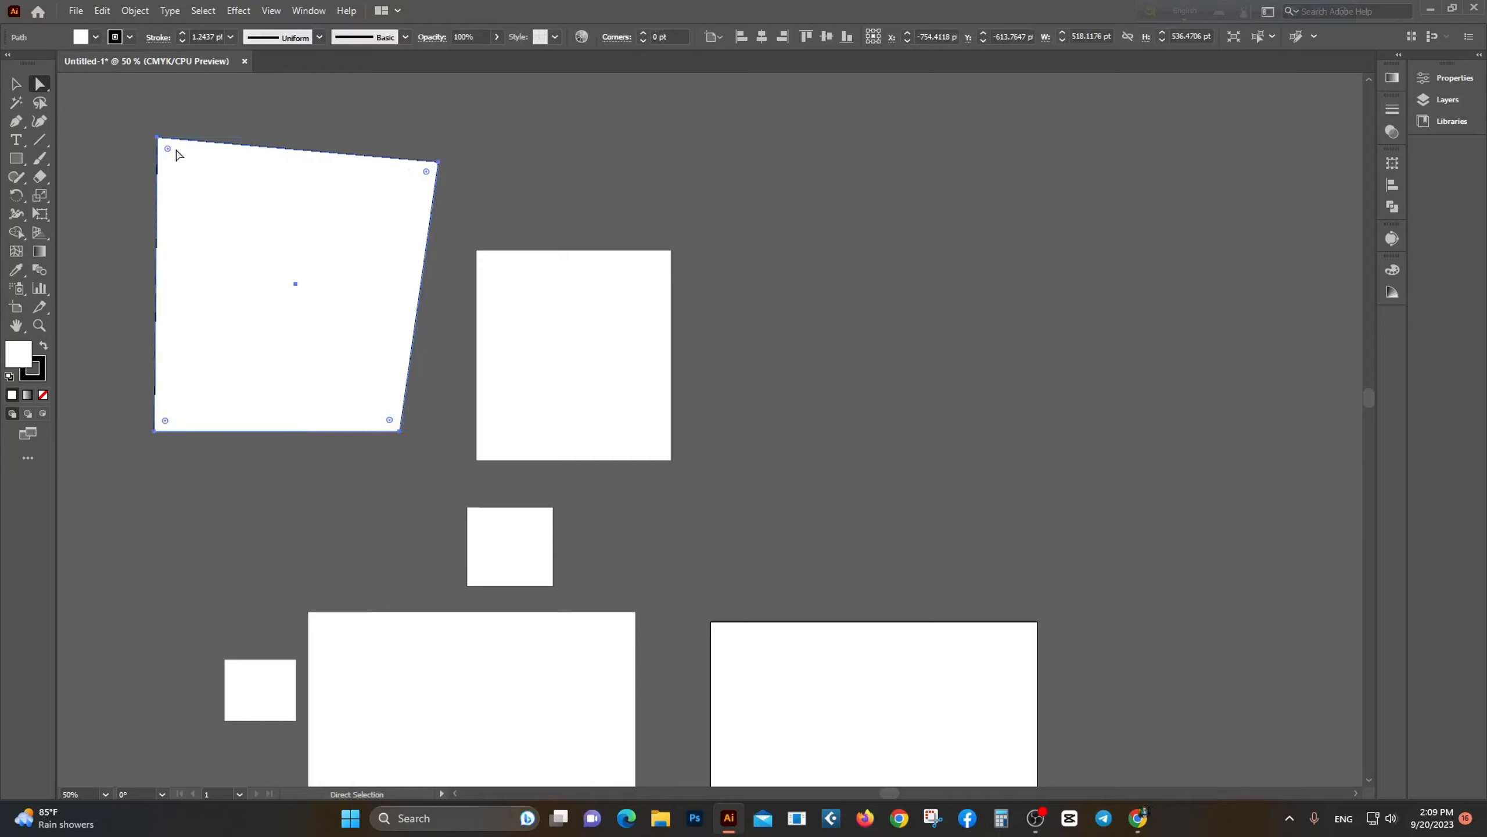
pyautogui.moveTo(166, 151); pyautogui.dragTo(272, 241)
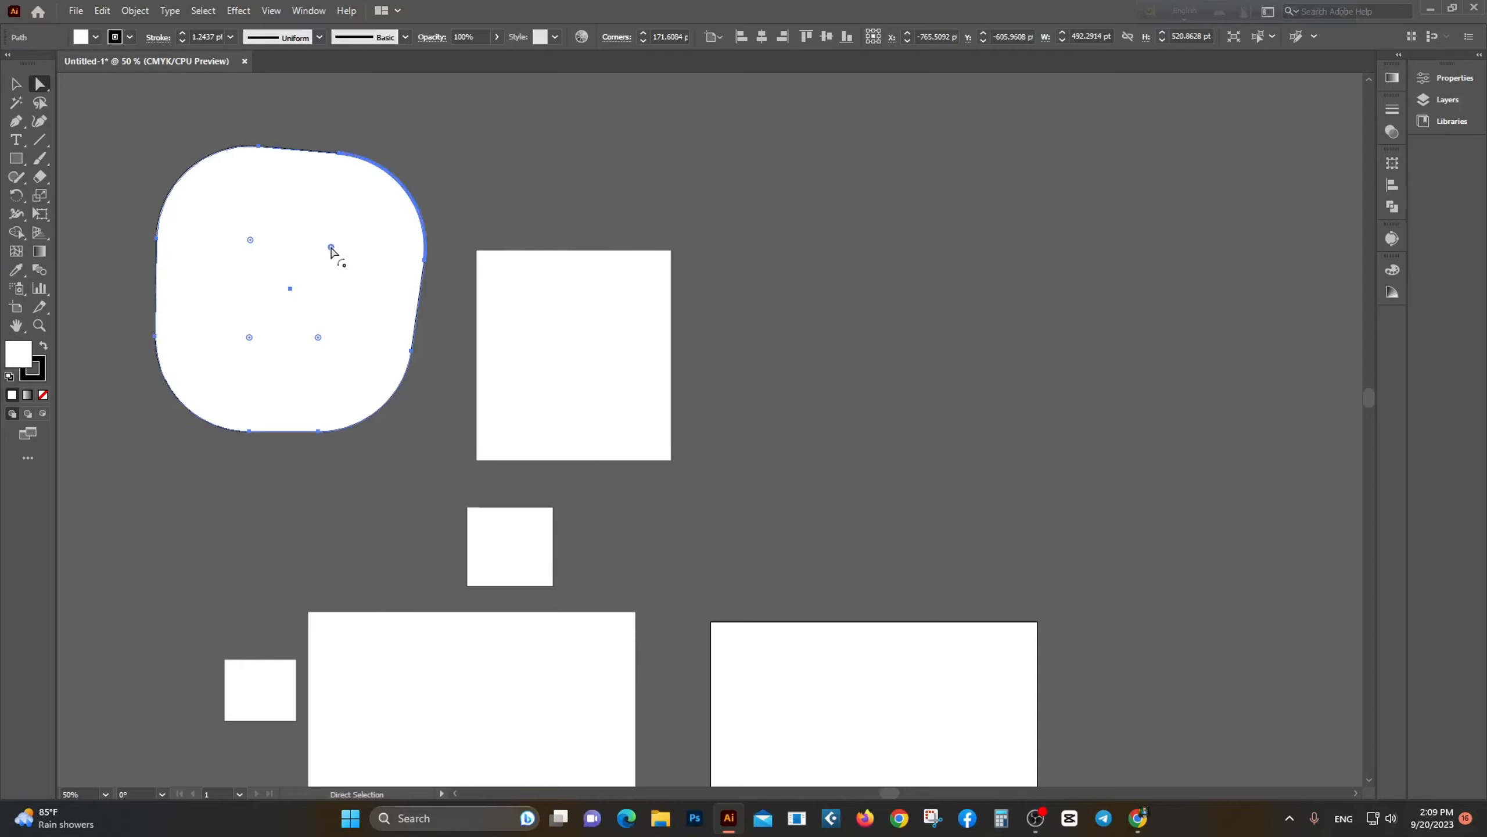
pyautogui.moveTo(331, 249); pyautogui.dragTo(486, 171)
pyautogui.click(555, 173)
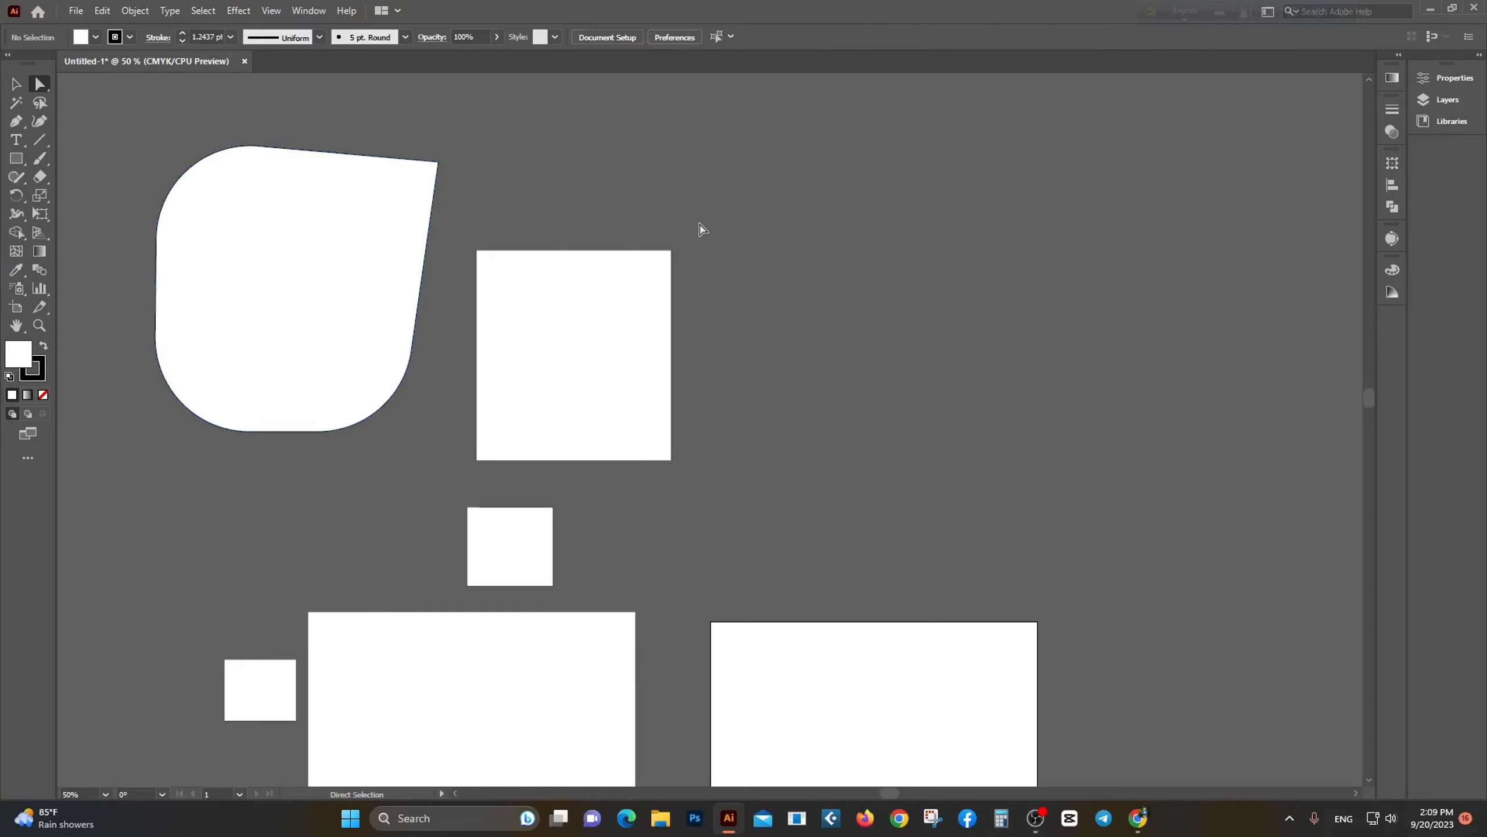
# Step: Round the two top corners of the small rectangle below the upper-right one, about 76 pt on the left, to form an arch
pyautogui.scroll(-3, 677, 247)
pyautogui.click(509, 448)
pyautogui.scroll(3, 509, 448)
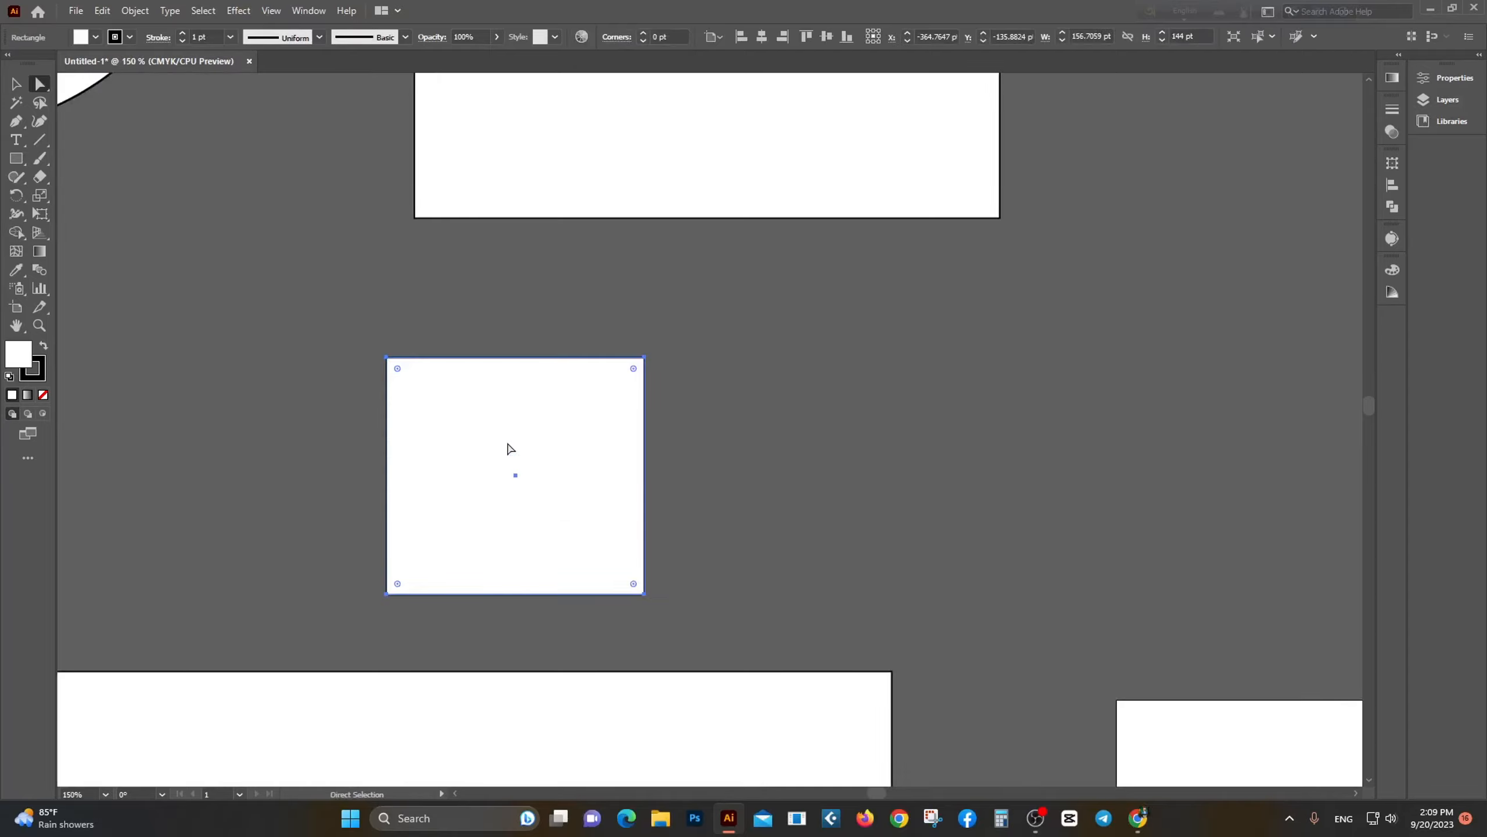
pyautogui.moveTo(357, 331); pyautogui.dragTo(518, 475)
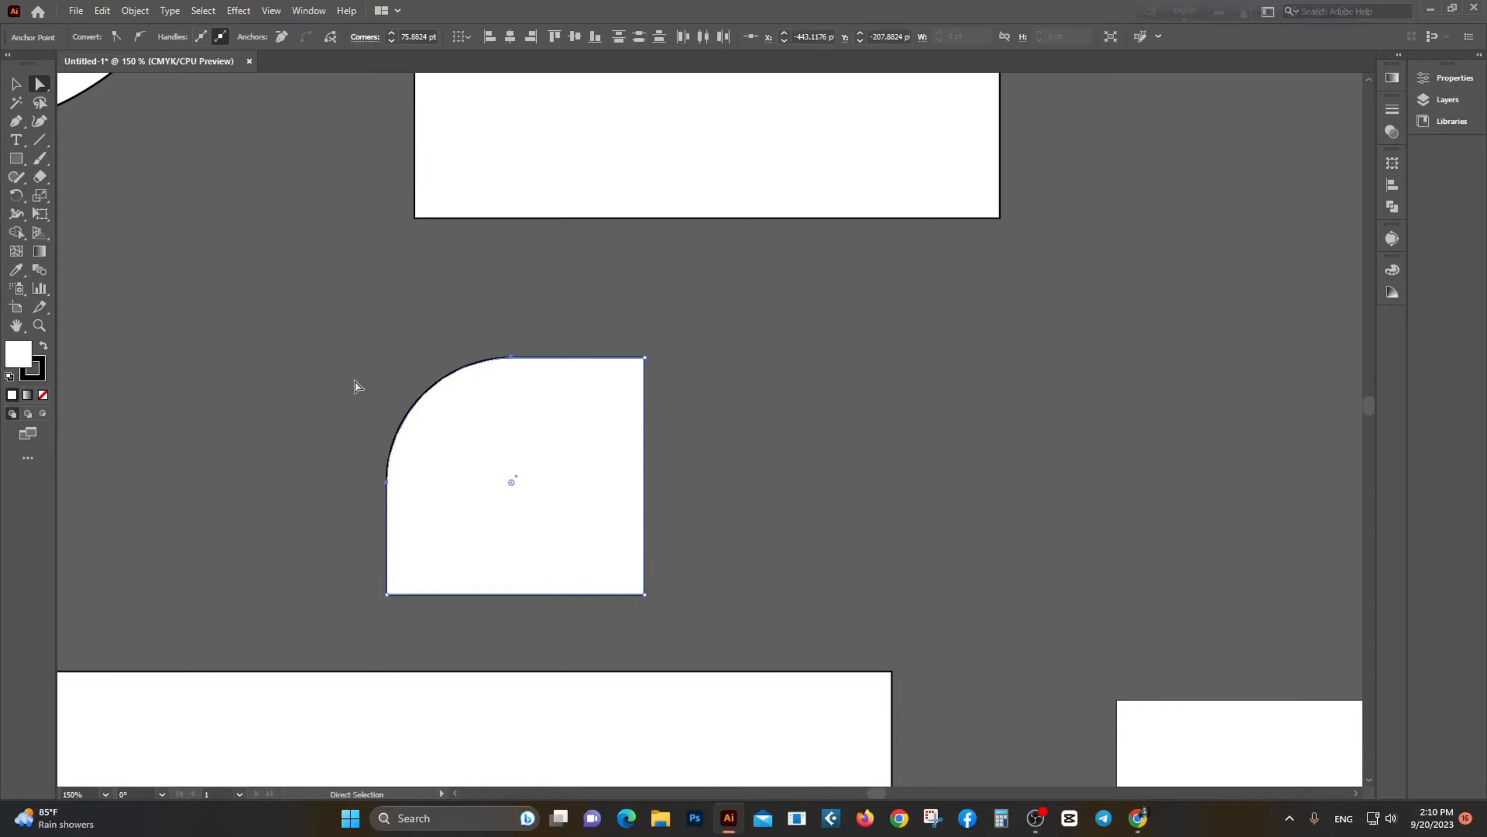
pyautogui.click(374, 333)
pyautogui.moveTo(588, 355); pyautogui.dragTo(649, 436)
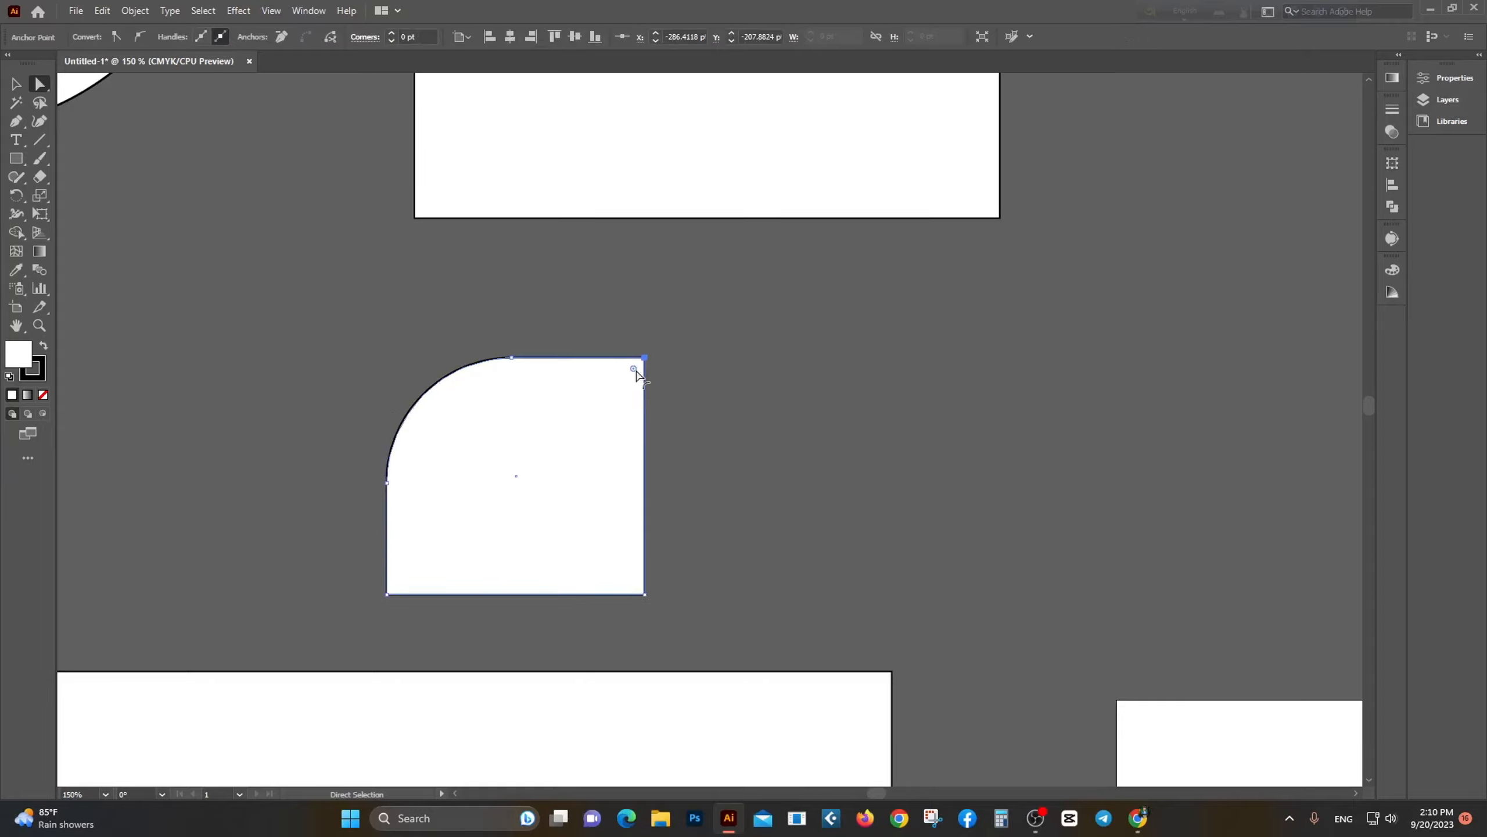
pyautogui.moveTo(638, 366); pyautogui.dragTo(488, 507)
pyautogui.click(776, 442)
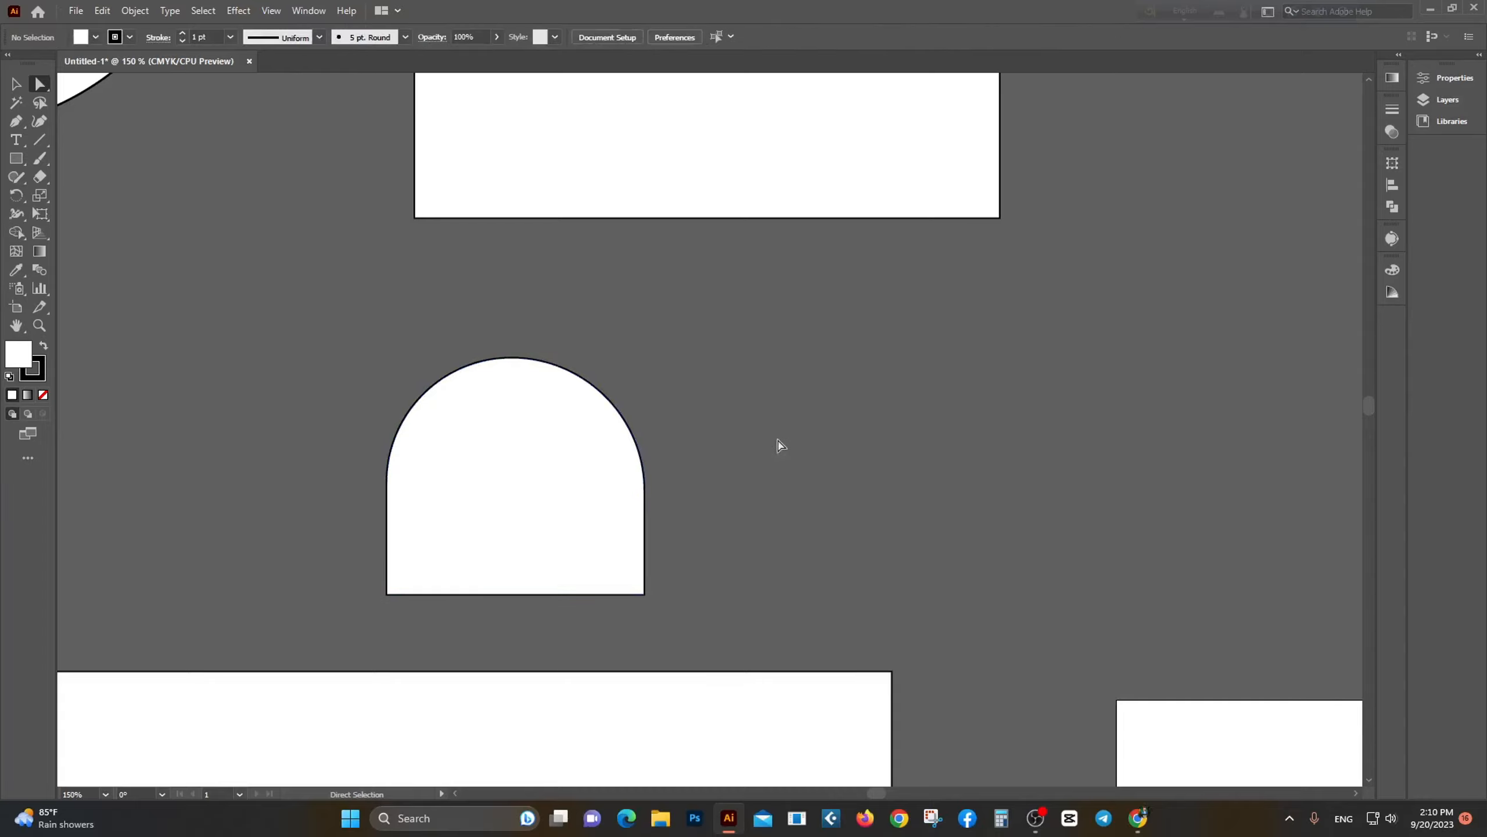
# Step: Duplicate the large rounded shape with the sharp corner twice, placing the copies side by side to the right of the other shapes
pyautogui.scroll(-1, 780, 445)
pyautogui.scroll(2, 511, 415)
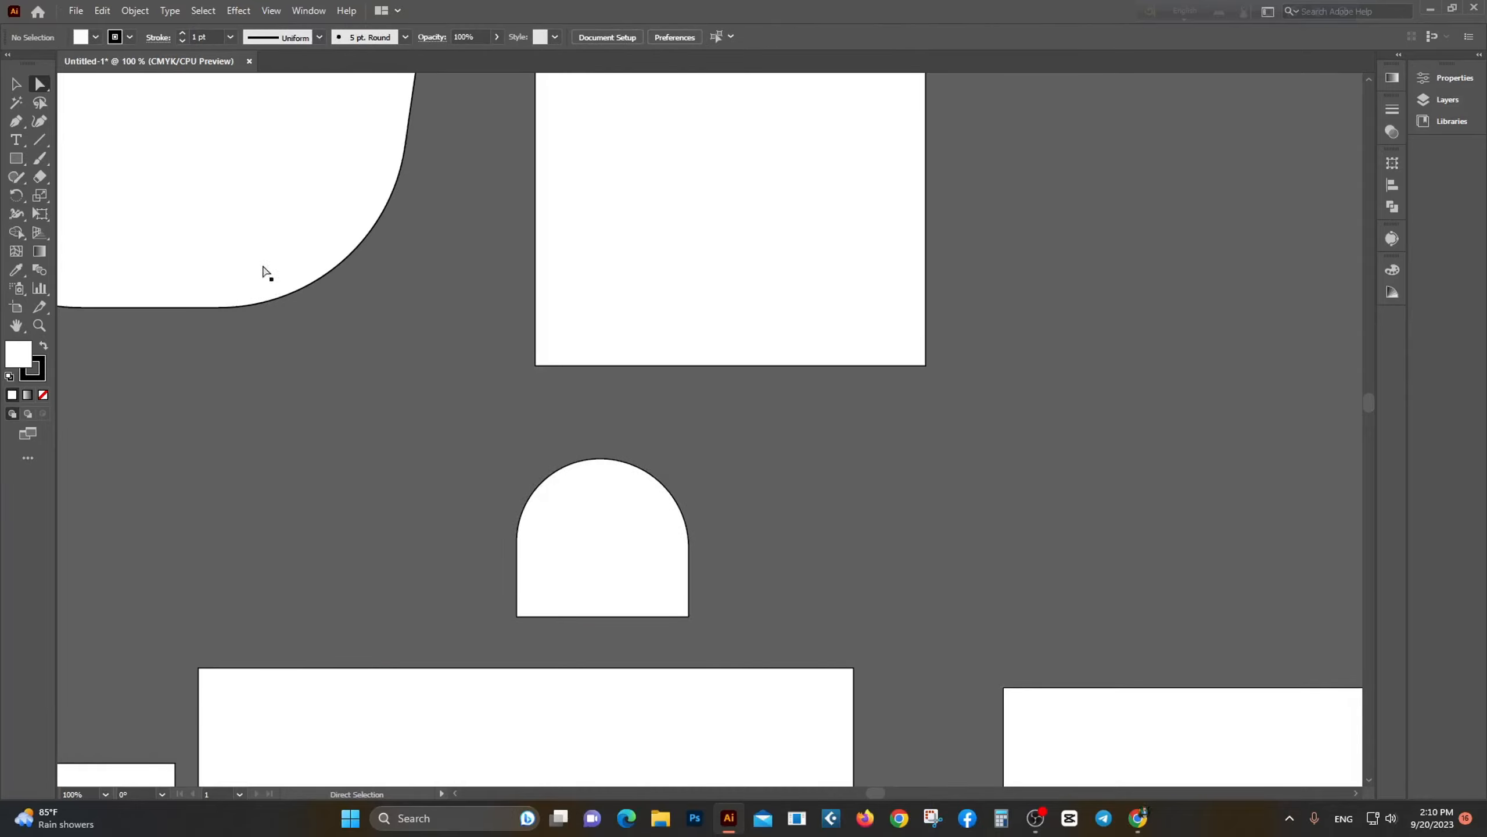
pyautogui.scroll(2, 593, 344)
pyautogui.scroll(-3, 365, 309)
pyautogui.scroll(-2, 352, 339)
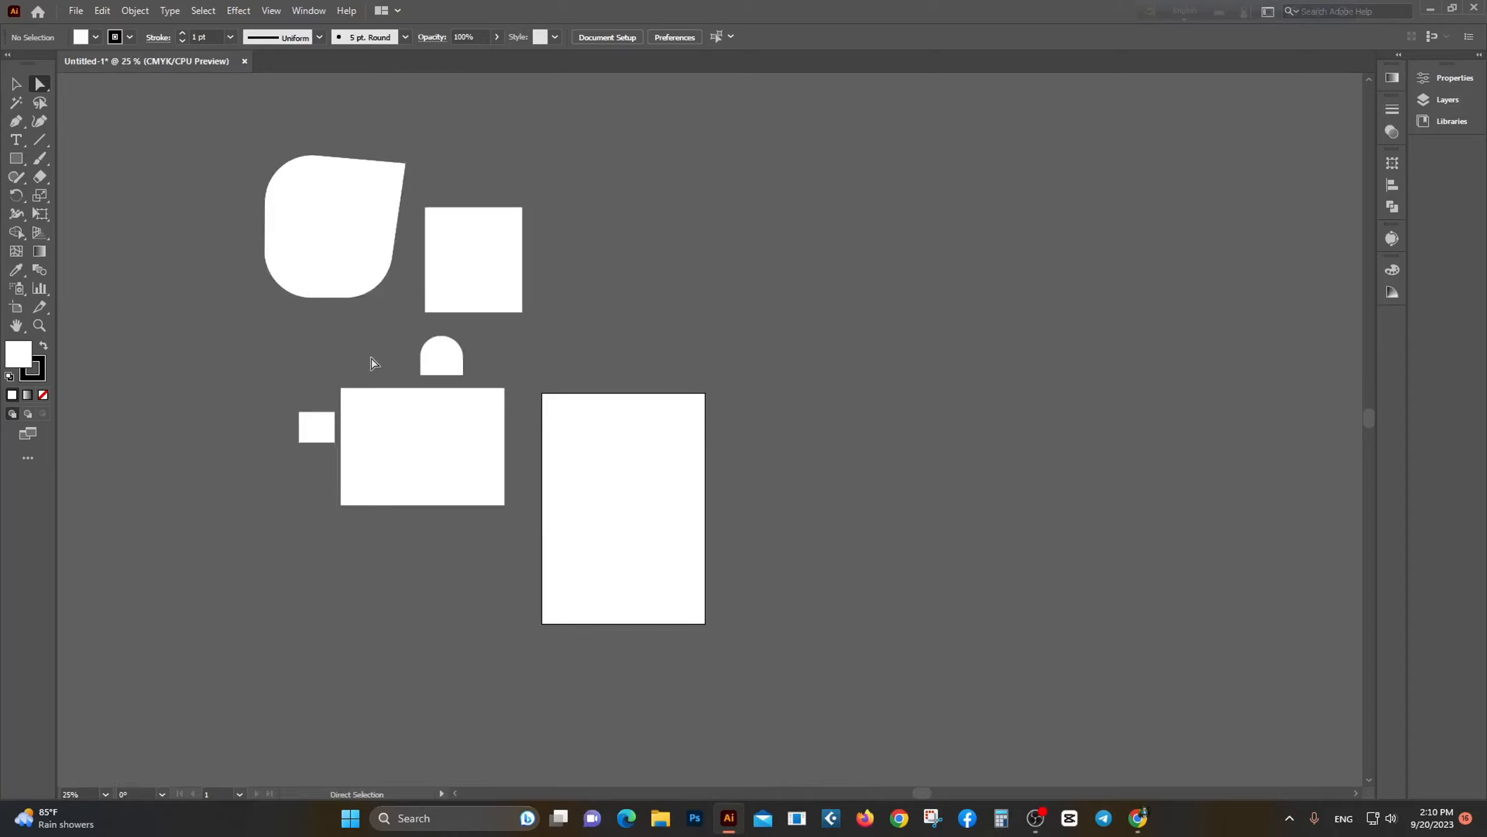
pyautogui.scroll(1, 325, 469)
pyautogui.scroll(1, 410, 475)
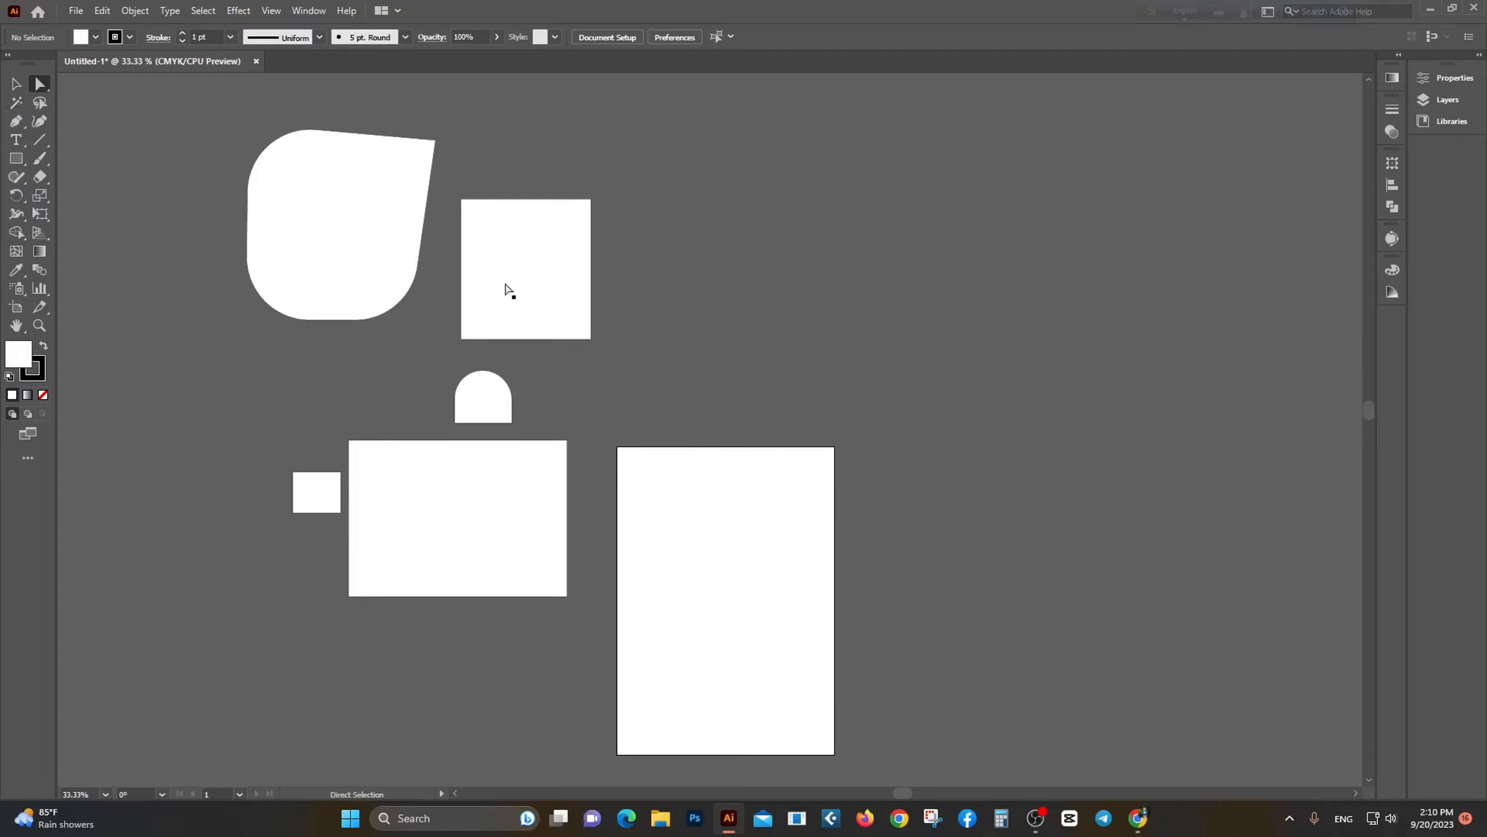
pyautogui.click(16, 83)
pyautogui.click(261, 291)
pyautogui.moveTo(322, 241); pyautogui.dragTo(804, 301)
pyautogui.moveTo(803, 301); pyautogui.dragTo(1051, 301)
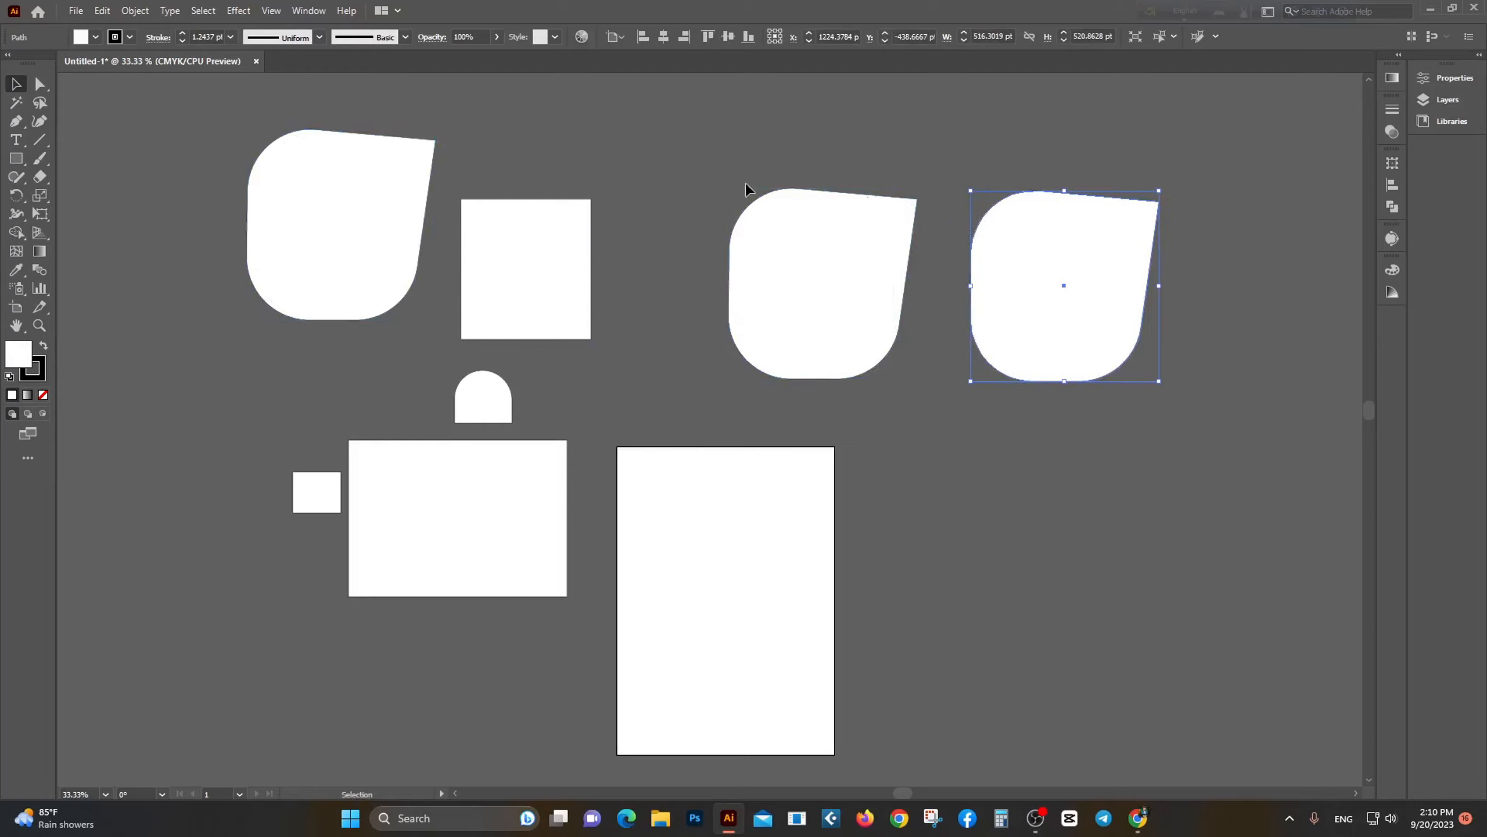
pyautogui.scroll(-3, 528, 279)
pyautogui.scroll(3, 535, 305)
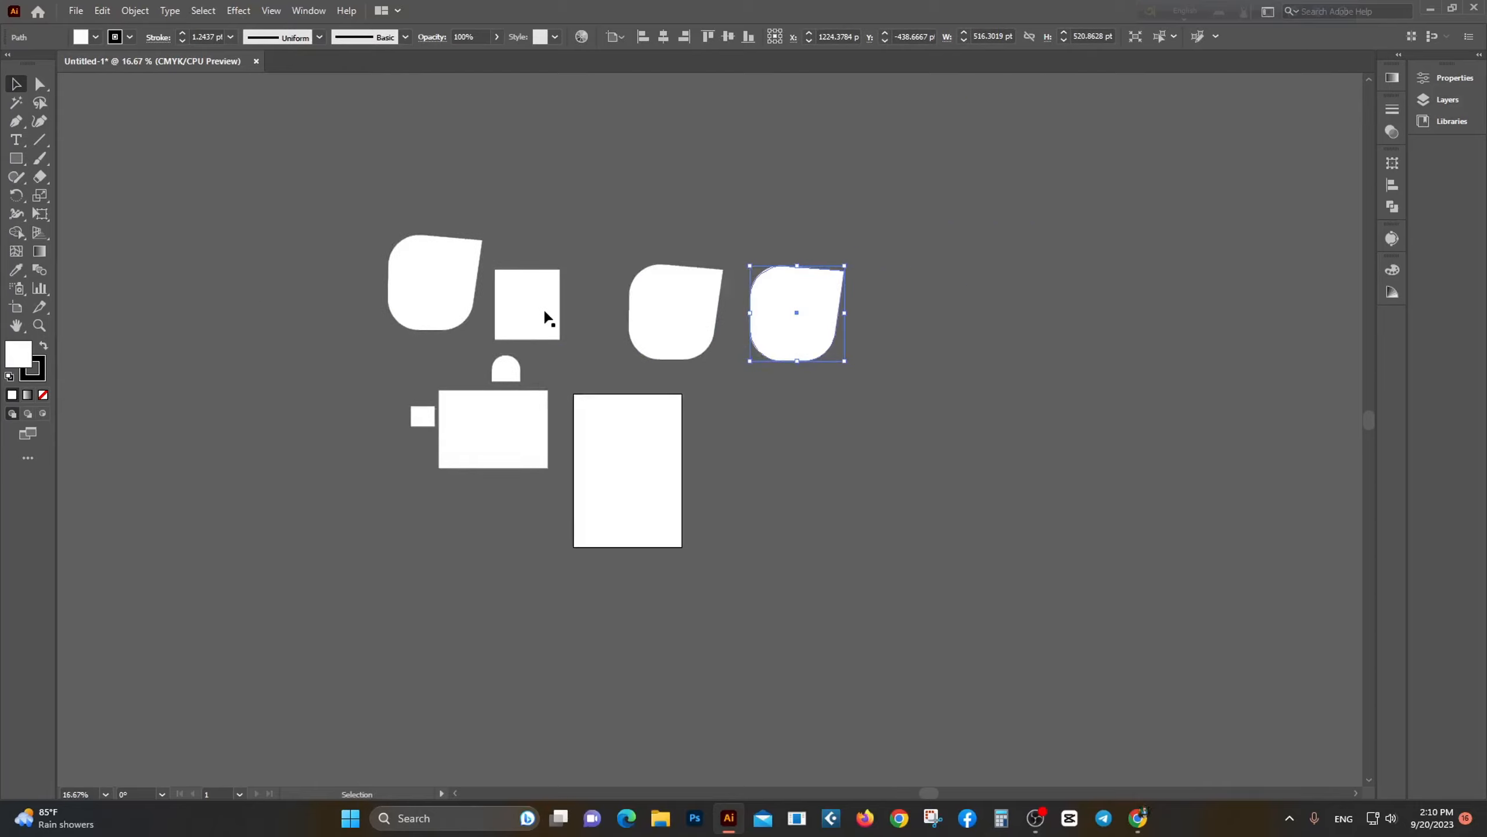
# Step: Fill the original rounded shape and the square beside it with cyan, setting C to 100%
pyautogui.scroll(1, 544, 316)
pyautogui.moveTo(560, 365); pyautogui.dragTo(562, 368)
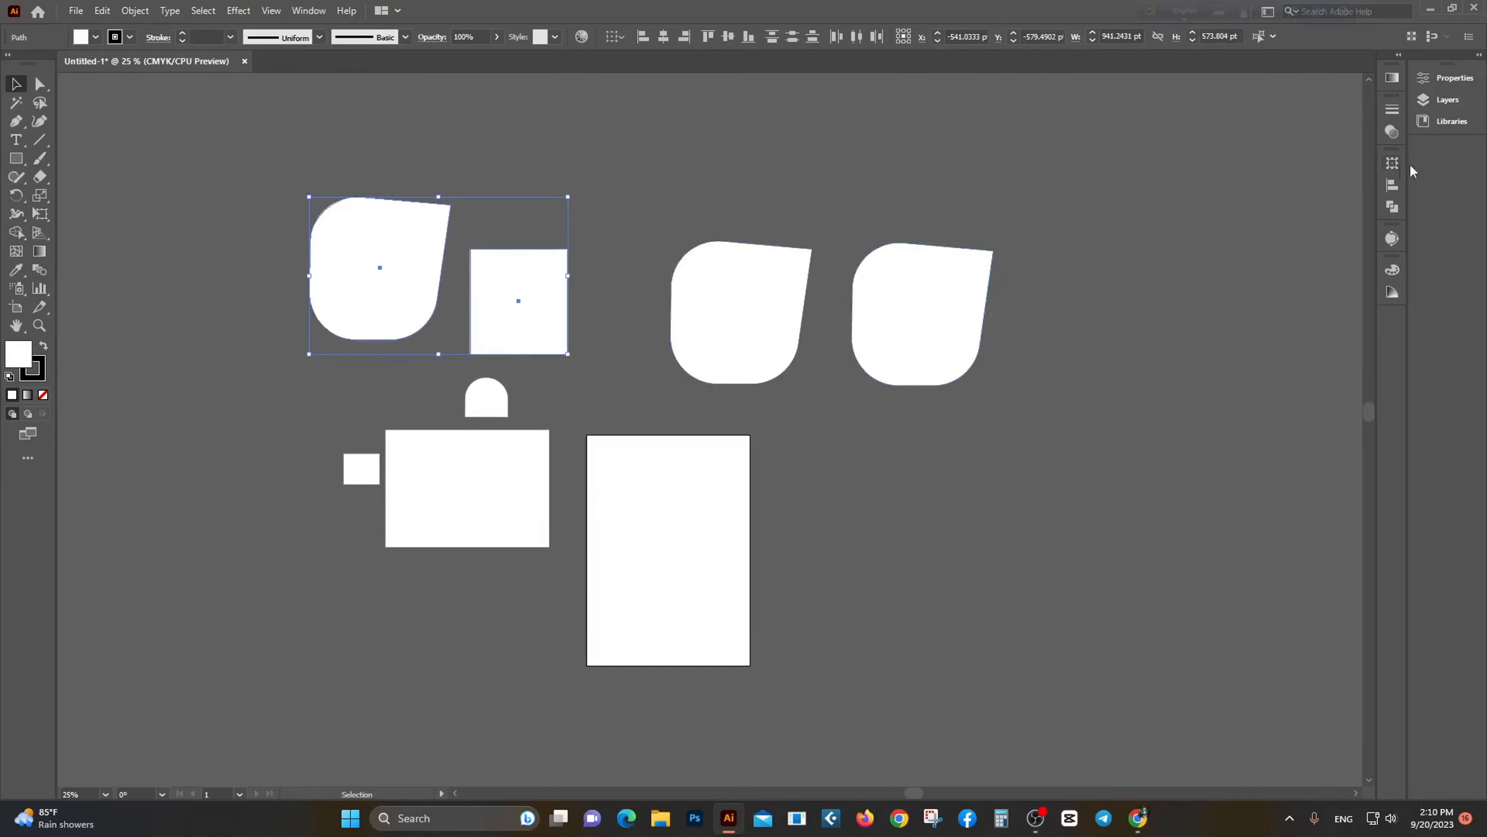
pyautogui.click(1392, 270)
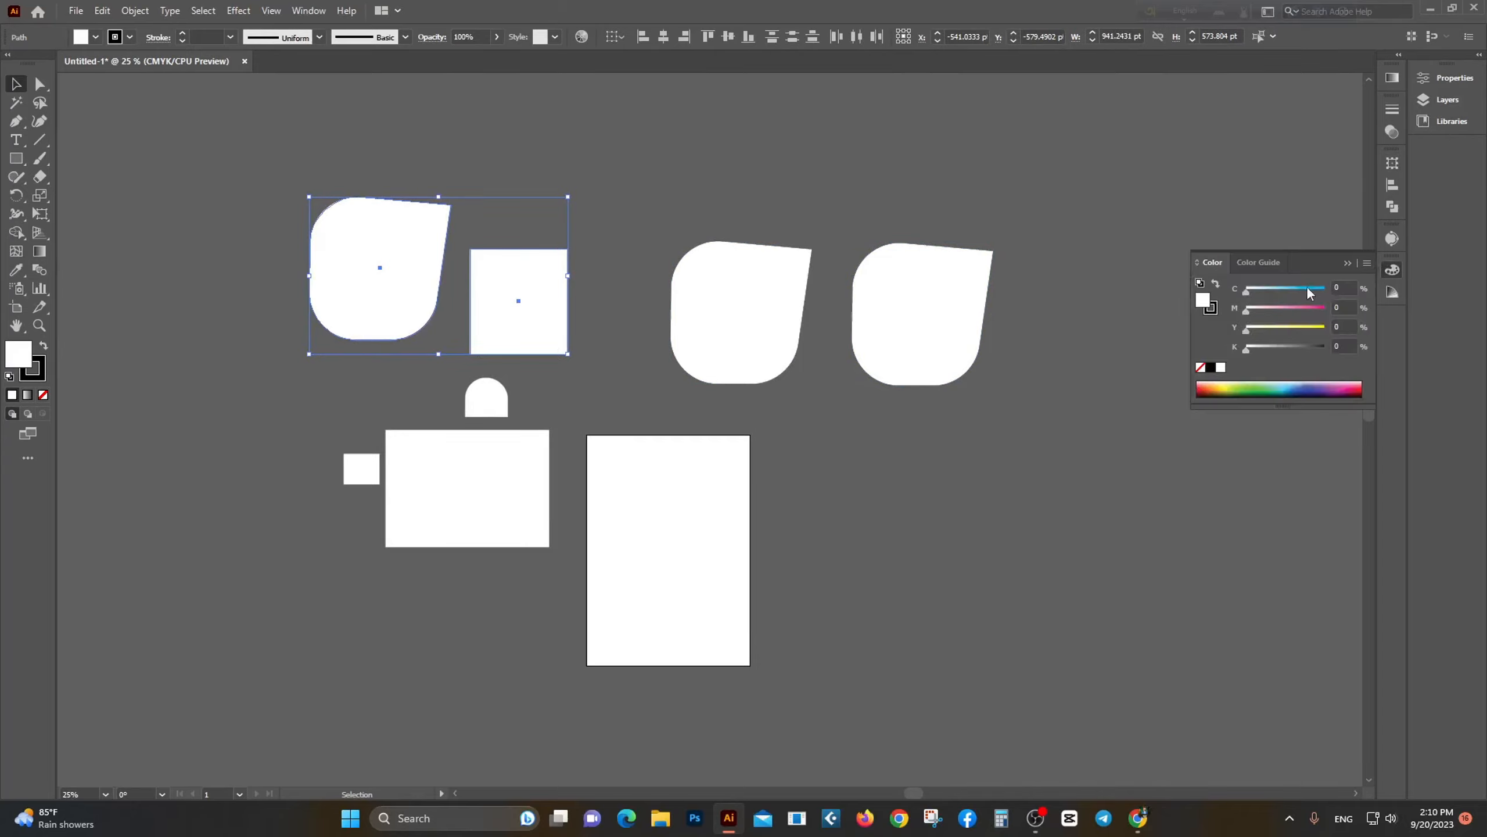
pyautogui.moveTo(1246, 291); pyautogui.dragTo(1325, 291)
pyautogui.click(1096, 481)
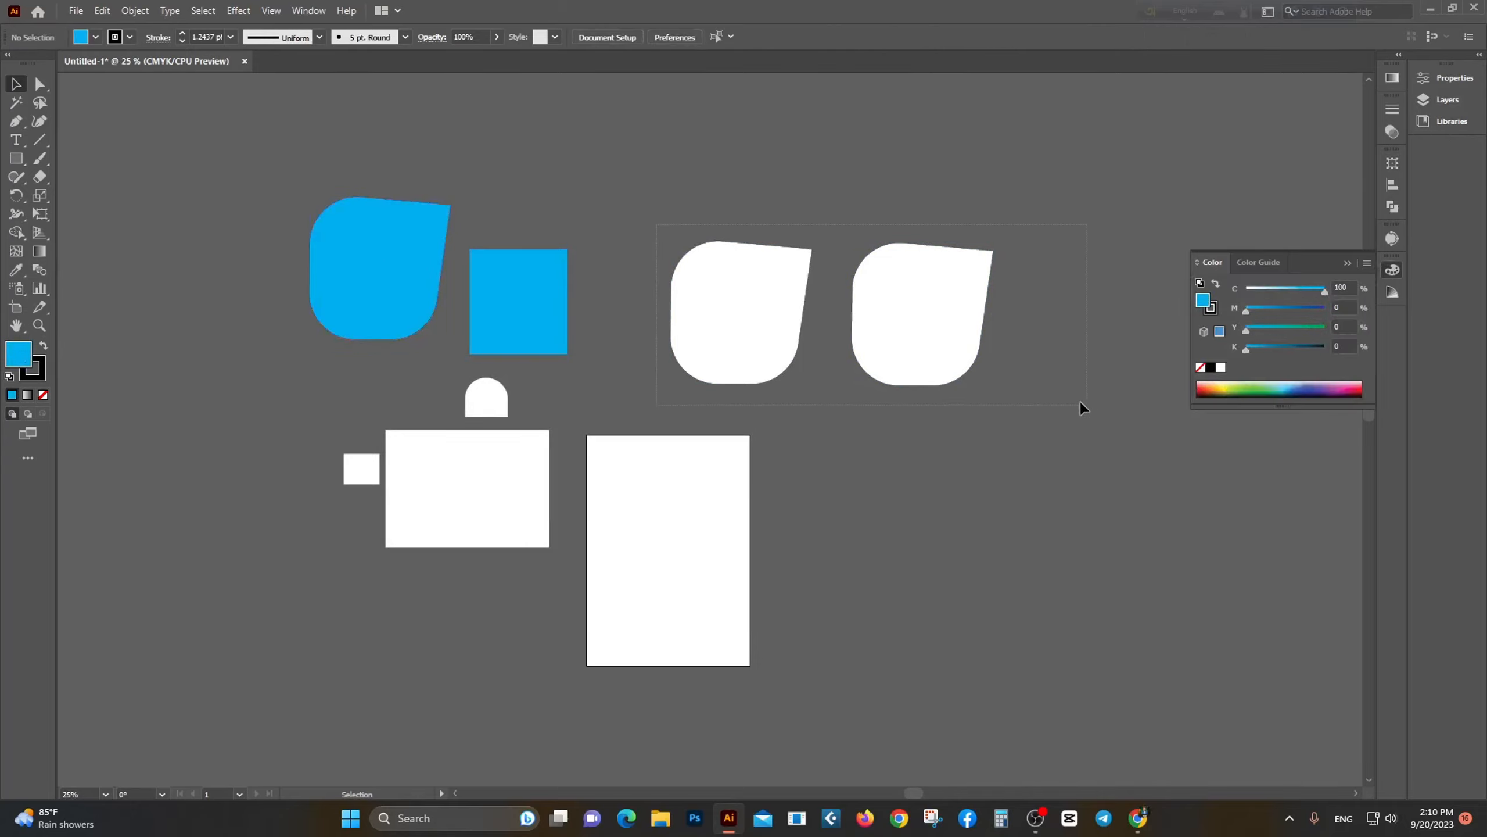
# Step: Fill the two duplicated rounded shapes with magenta, setting M to 100%
pyautogui.moveTo(1082, 405); pyautogui.dragTo(1081, 405)
pyautogui.moveTo(1264, 310); pyautogui.dragTo(1362, 310)
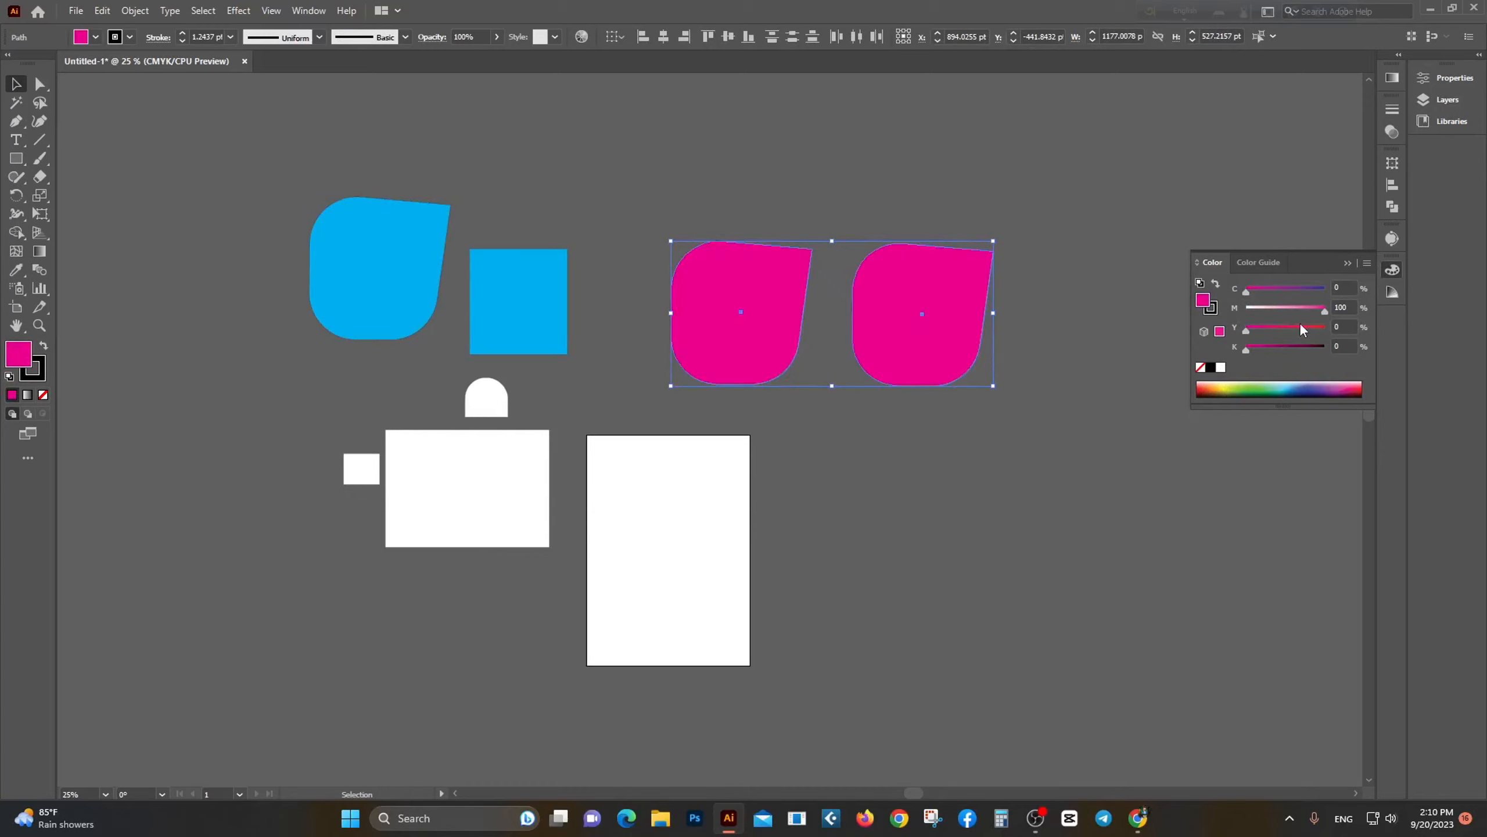
pyautogui.click(1038, 439)
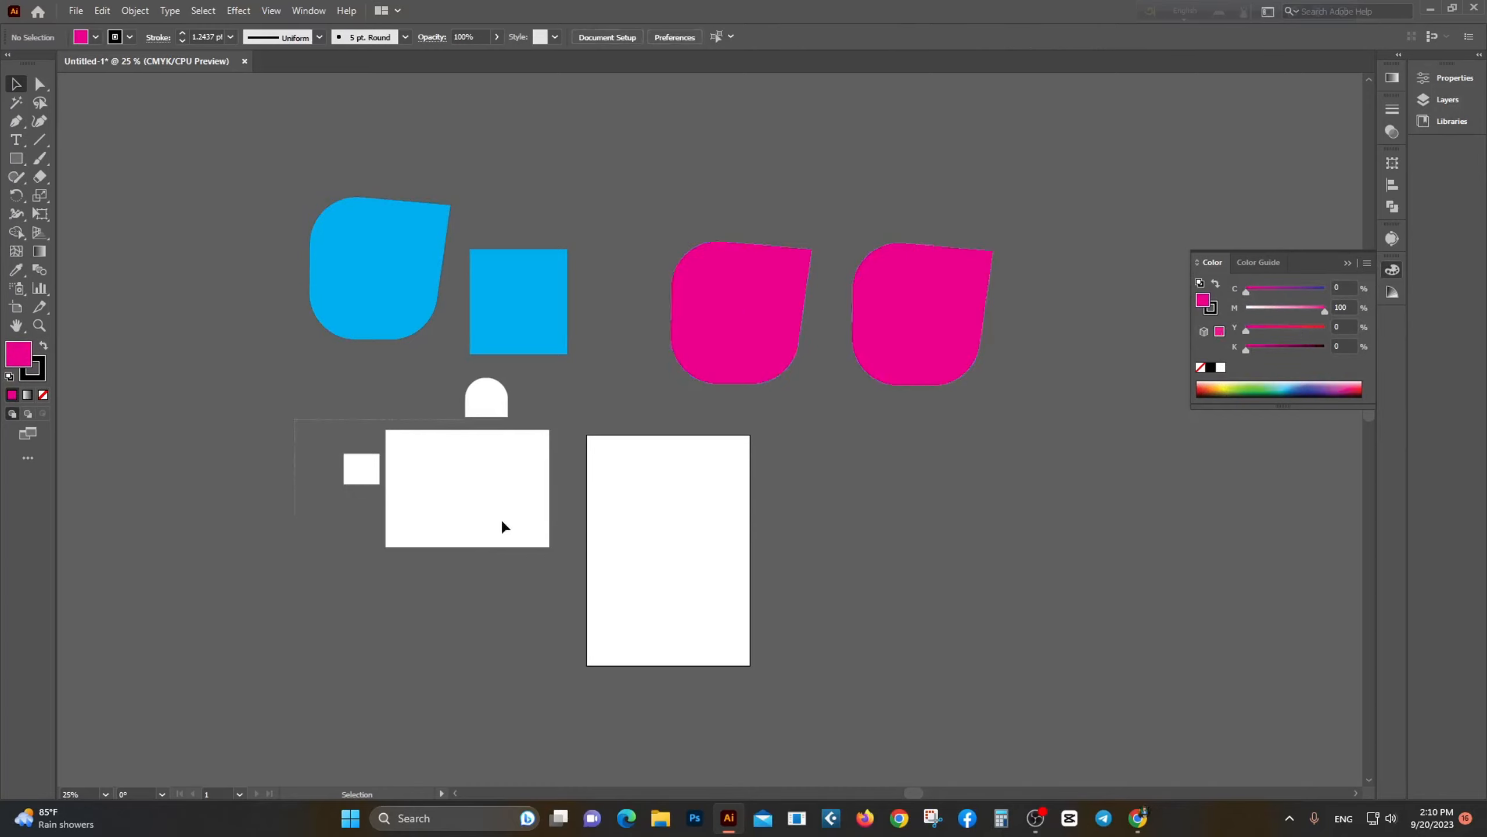
# Step: Fill the large rectangle below the arch and the small rectangle beside it with yellow, setting Y to 100%
pyautogui.moveTo(522, 566); pyautogui.dragTo(523, 566)
pyautogui.moveTo(1248, 328); pyautogui.dragTo(1324, 328)
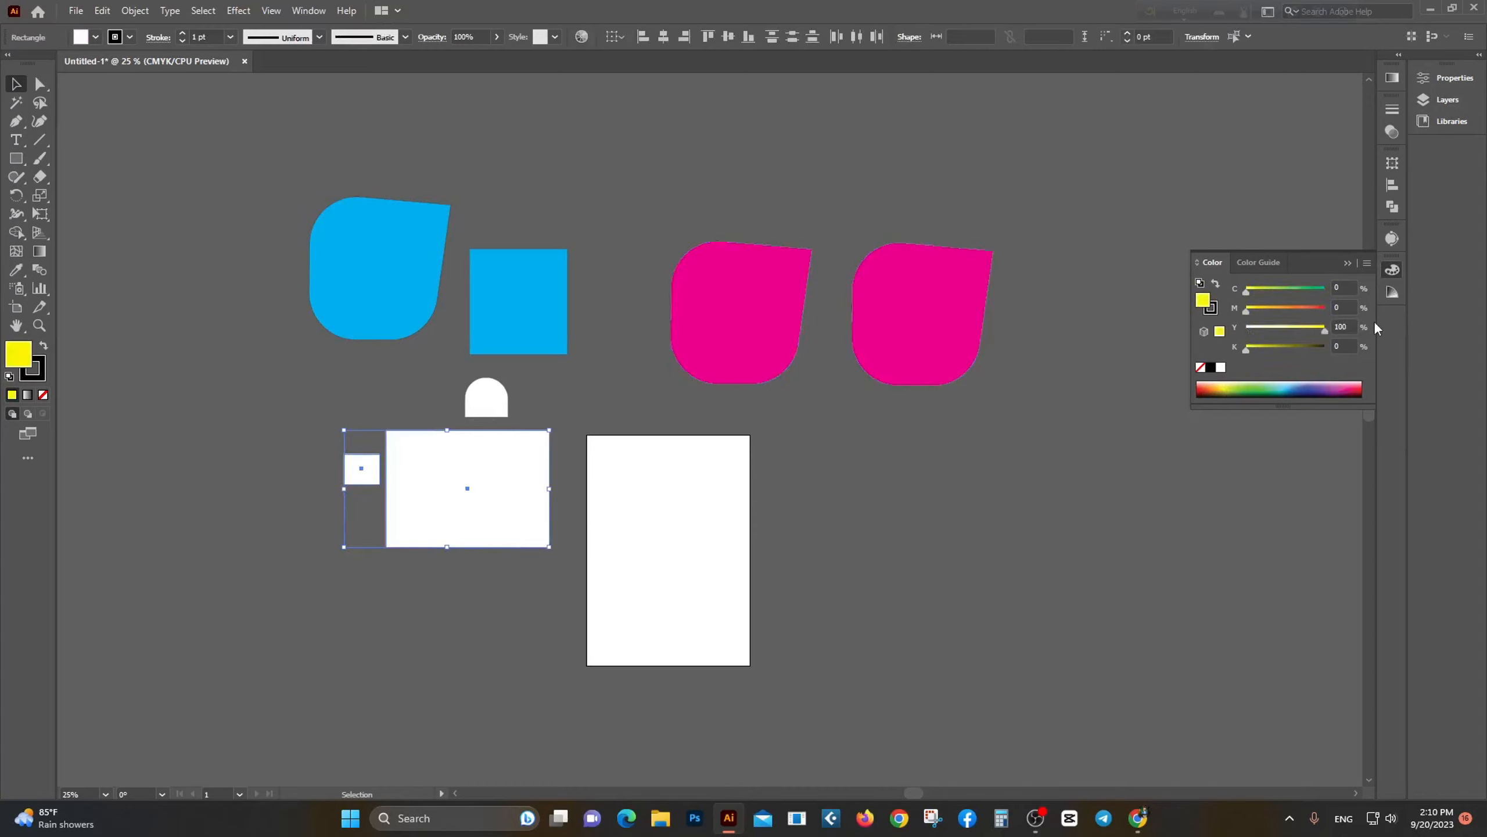
pyautogui.click(1040, 541)
# Step: Duplicate the cyan rounded shape and square above the other shapes, and make the copies black by setting K to 100%
pyautogui.scroll(-1, 509, 501)
pyautogui.moveTo(386, 237); pyautogui.dragTo(551, 337)
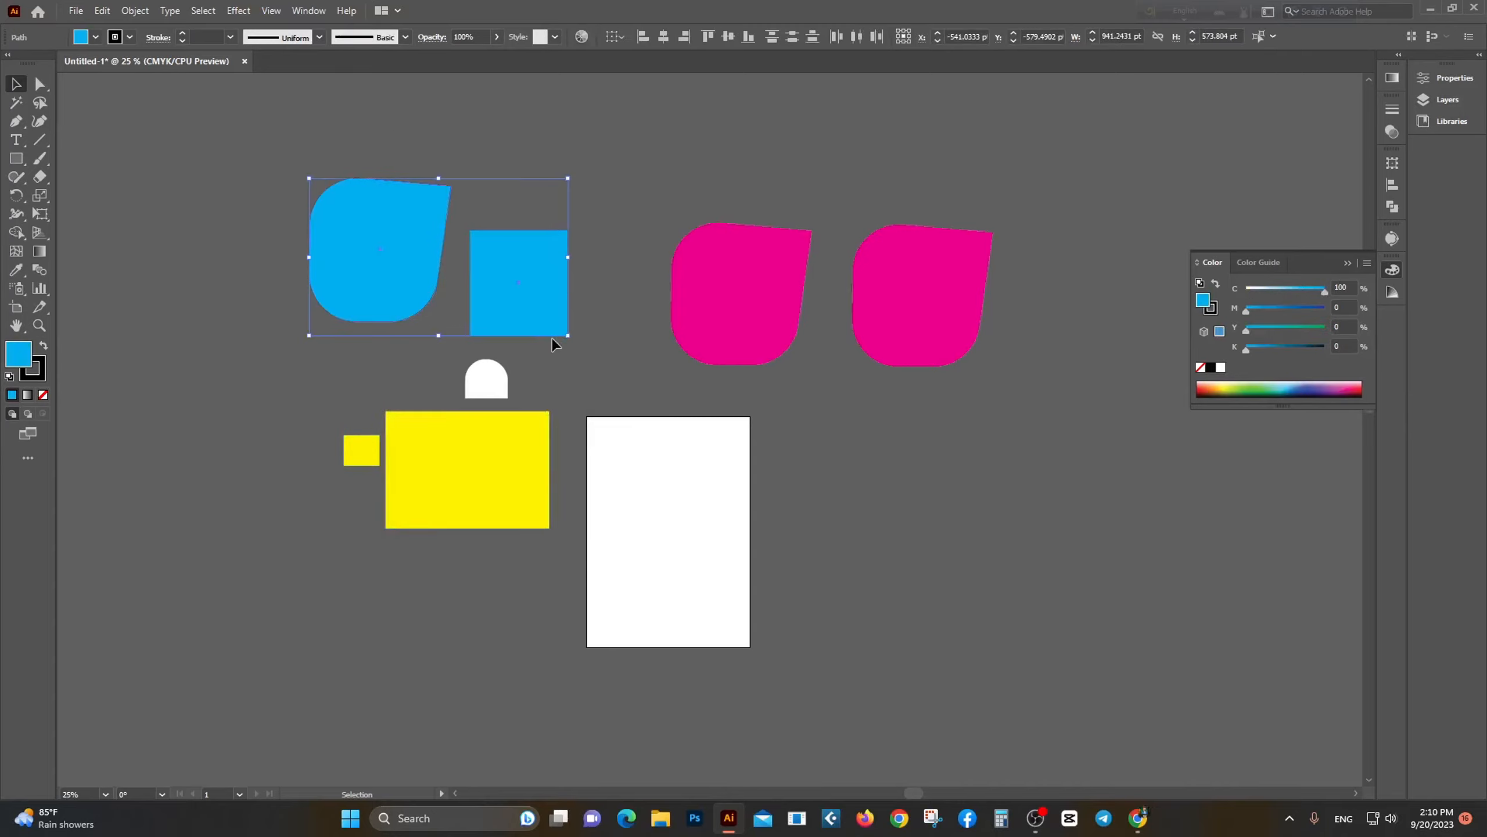
pyautogui.scroll(3, 527, 363)
pyautogui.moveTo(505, 389); pyautogui.dragTo(762, 233)
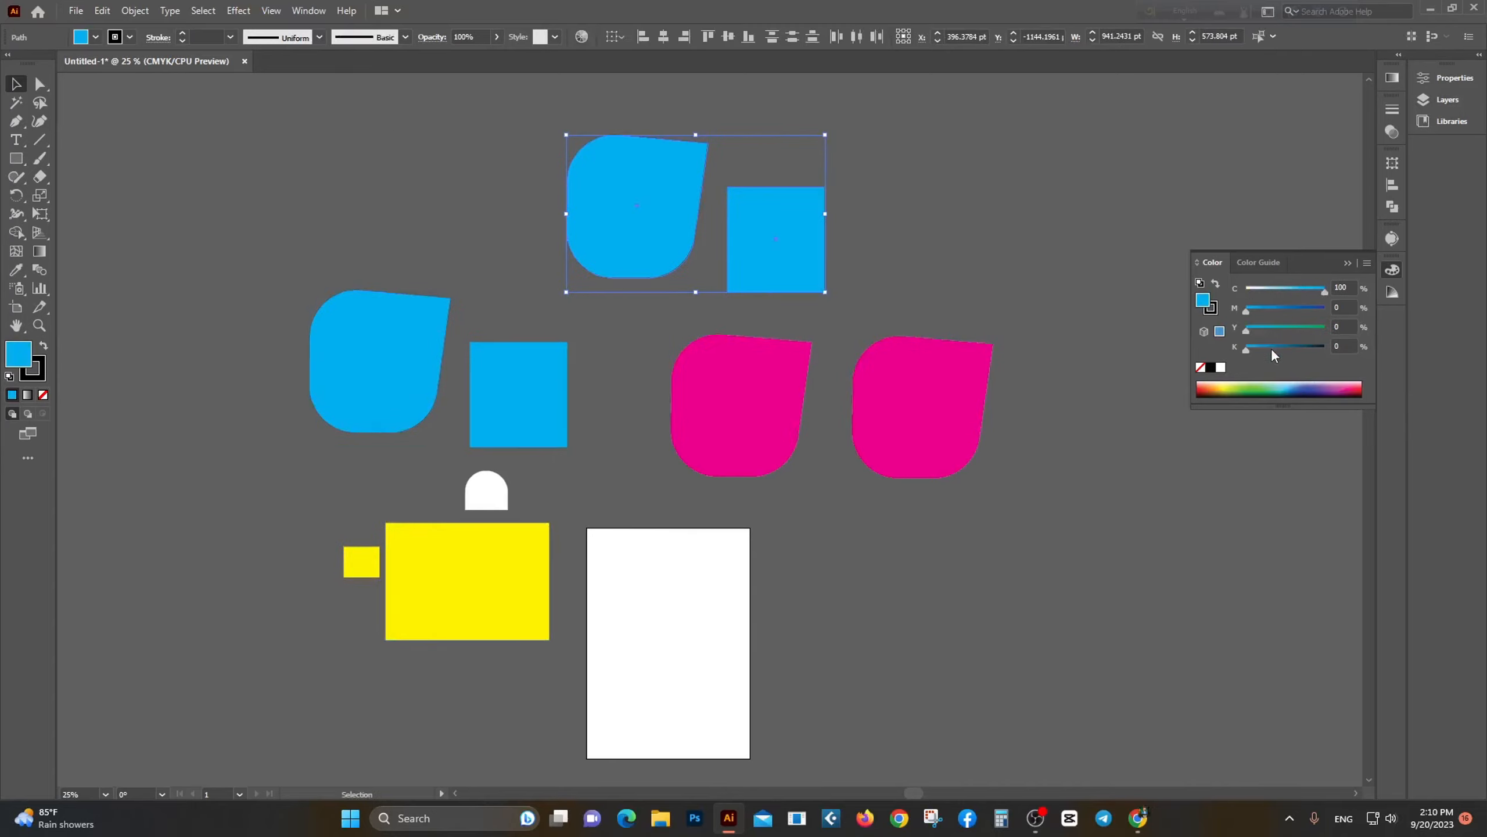
pyautogui.moveTo(1271, 348); pyautogui.dragTo(1327, 349)
pyautogui.click(1022, 542)
pyautogui.scroll(-1, 1023, 542)
pyautogui.scroll(-2, 1000, 523)
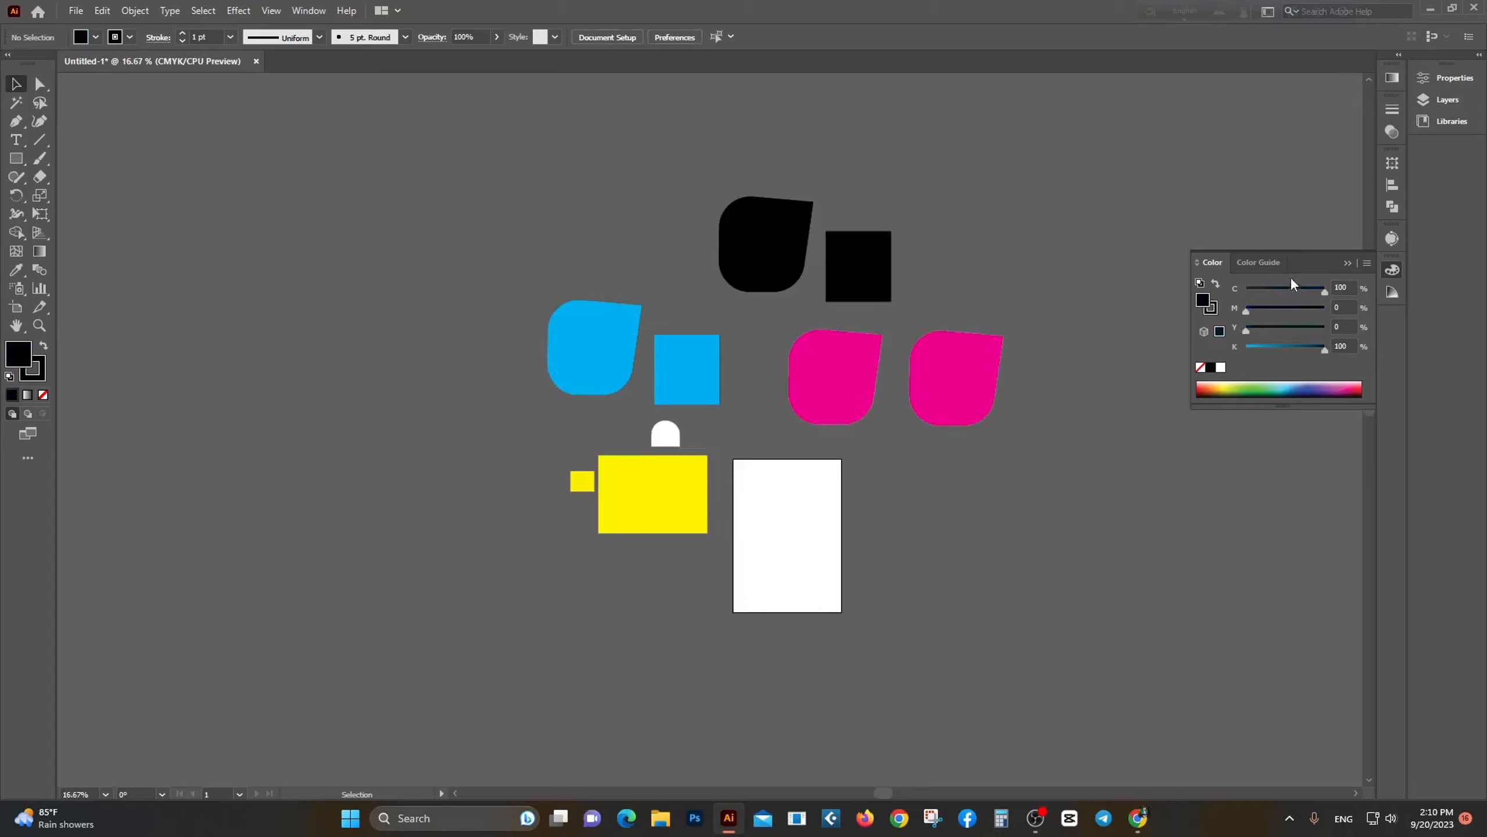
pyautogui.click(1347, 262)
# Step: Select all cyan-filled shapes at once with the Magic Wand tool
pyautogui.hscroll(2, 937, 285)
pyautogui.scroll(1, 614, 286)
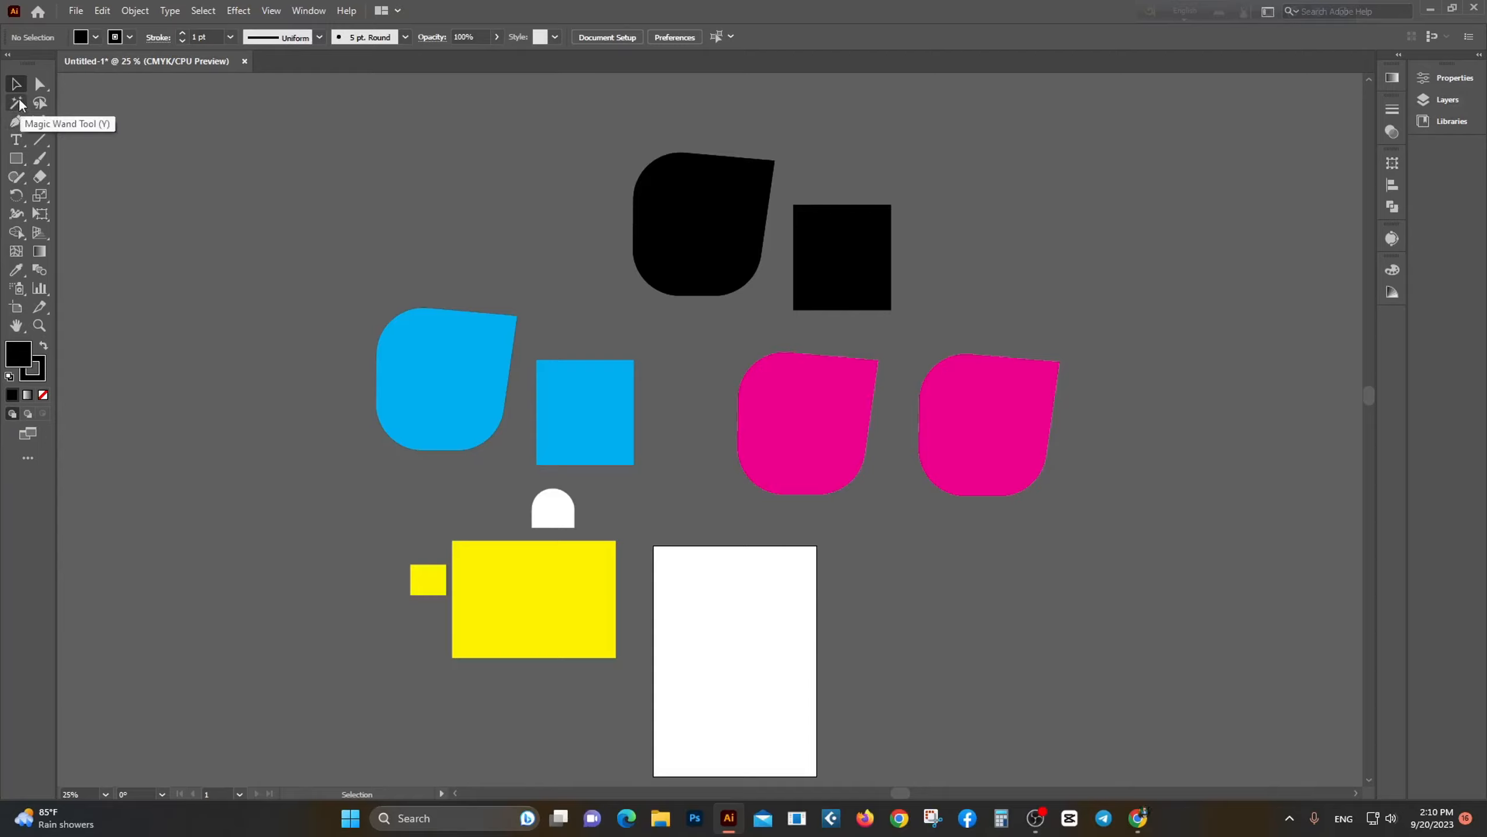
pyautogui.click(20, 104)
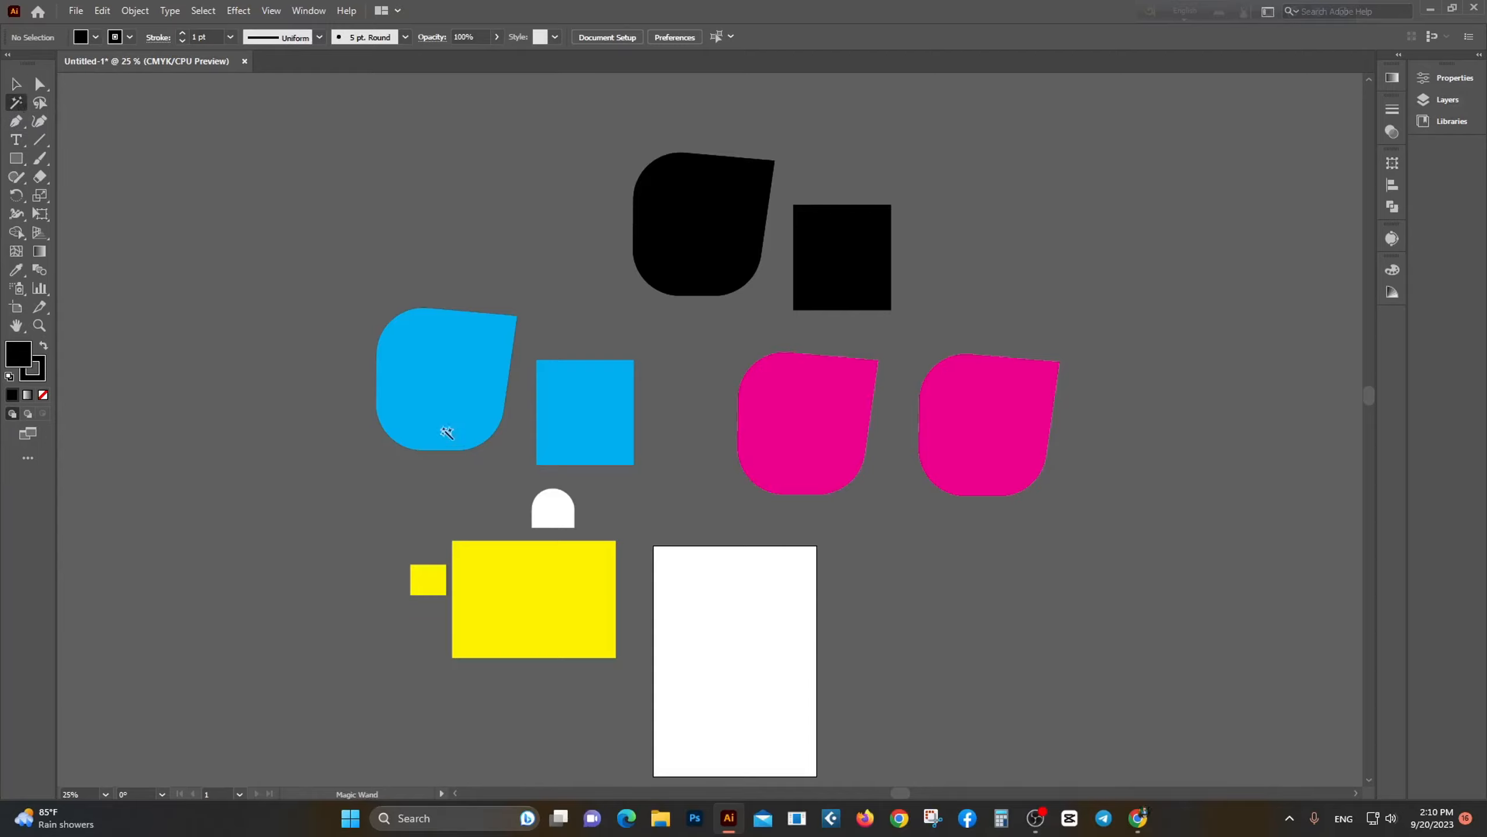
pyautogui.scroll(1, 877, 454)
pyautogui.scroll(1, 452, 426)
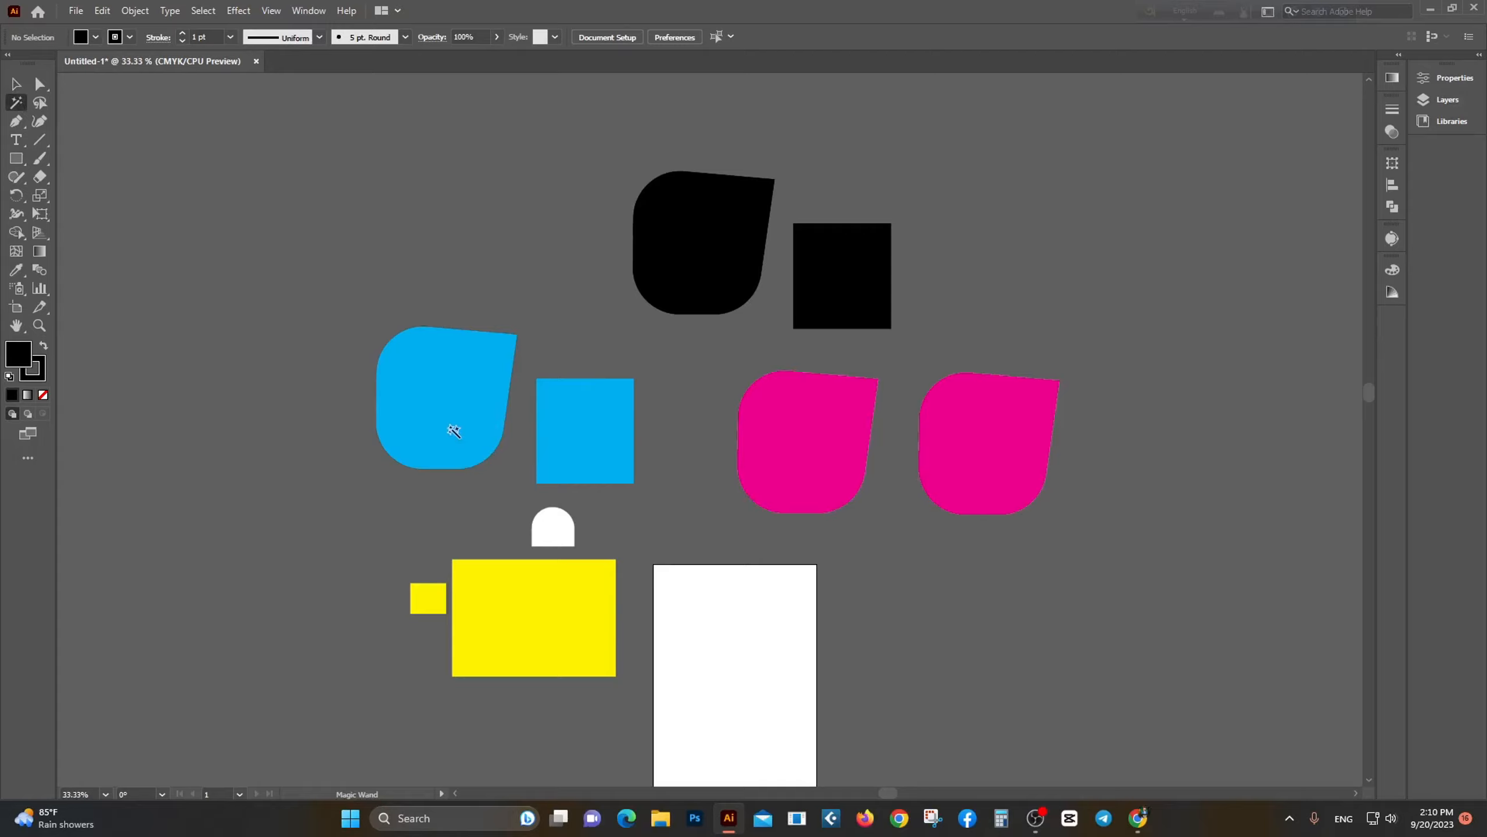
pyautogui.click(434, 371)
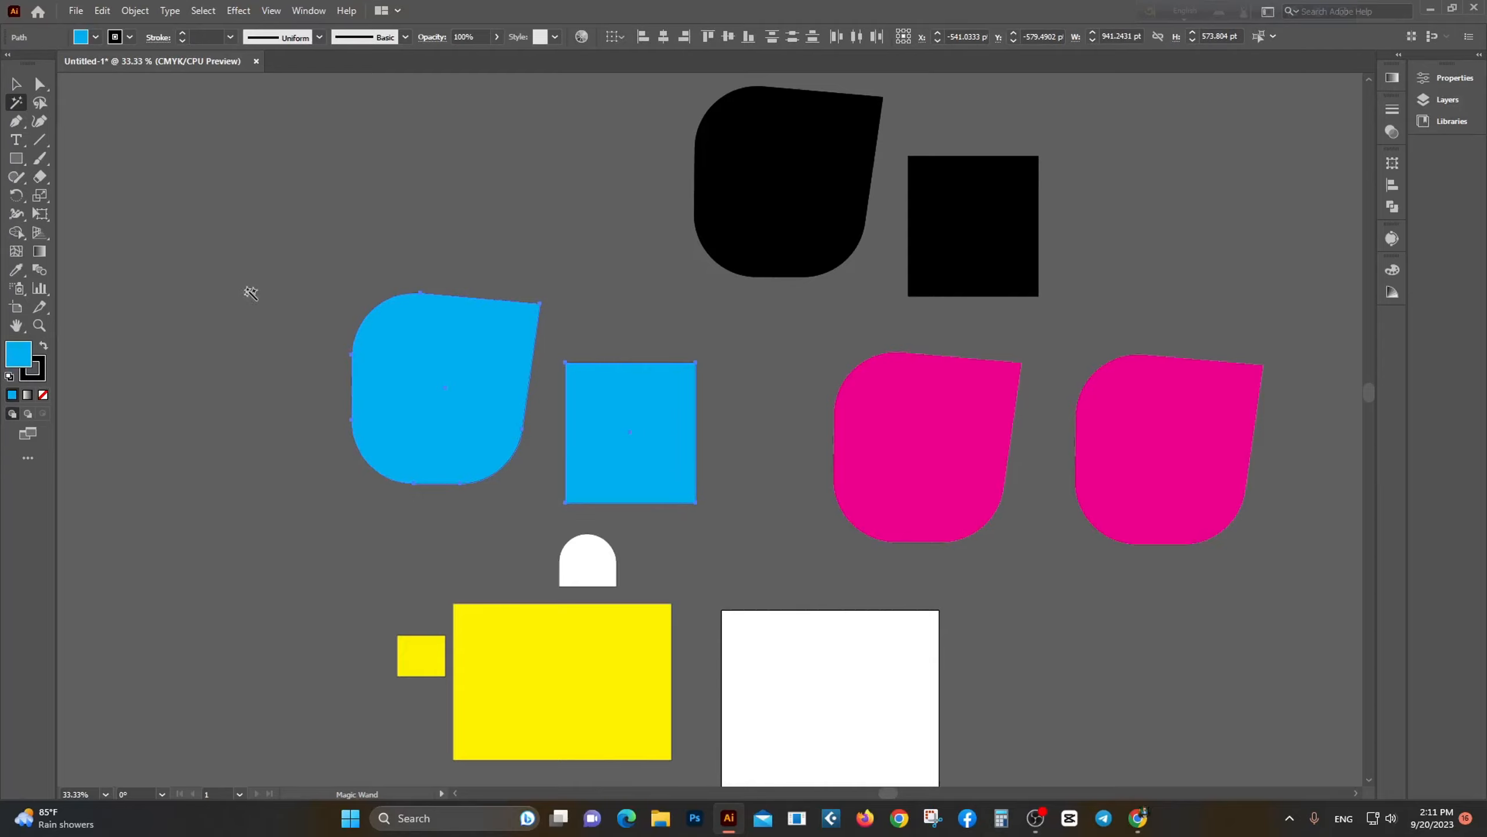
# Step: Recolor the selected cyan shapes to a dark teal of C 100, M 0, Y 0, K 68
pyautogui.scroll(1, 432, 405)
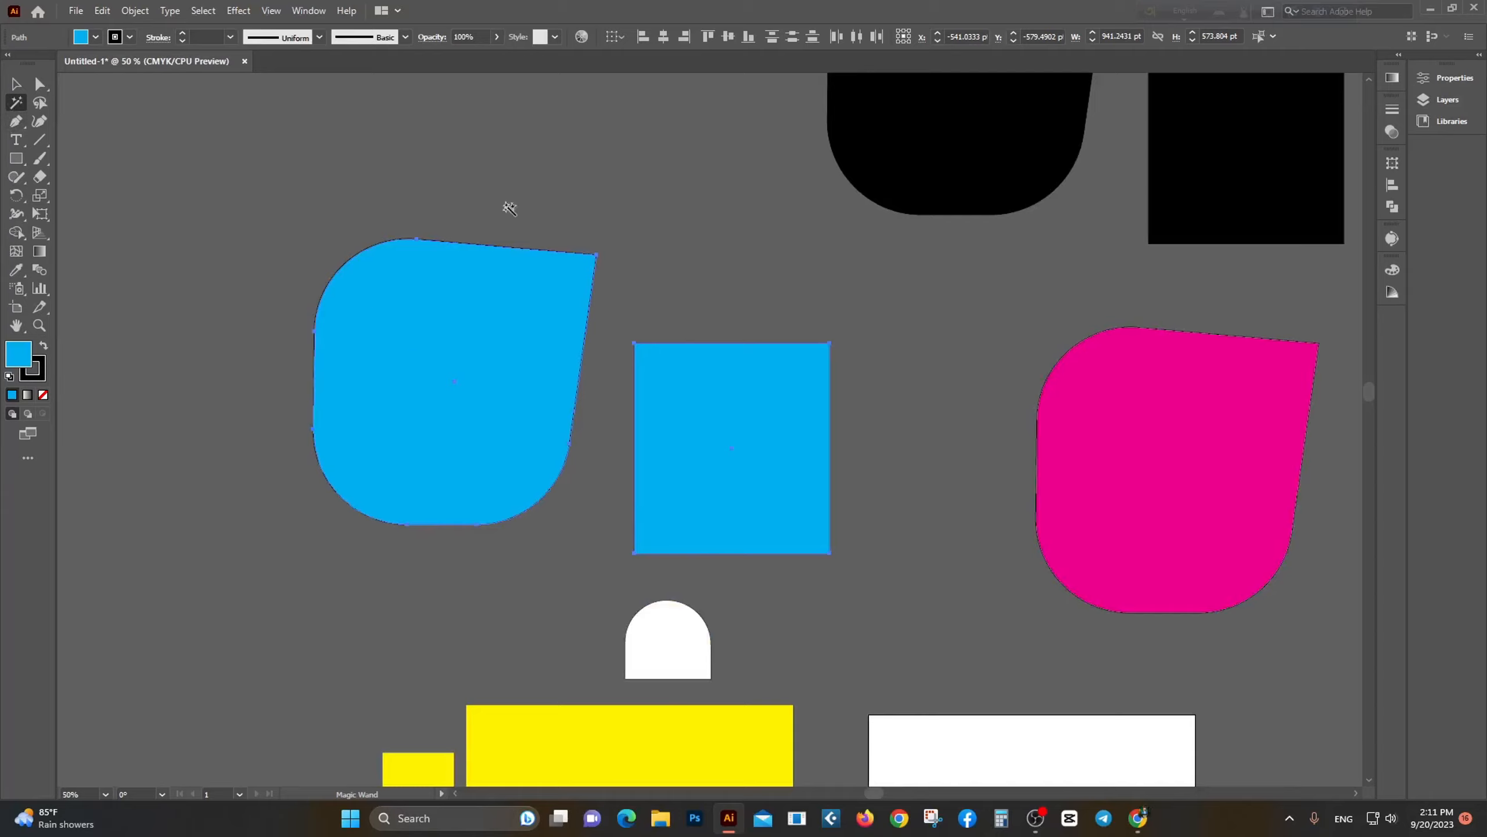
pyautogui.scroll(-1, 784, 277)
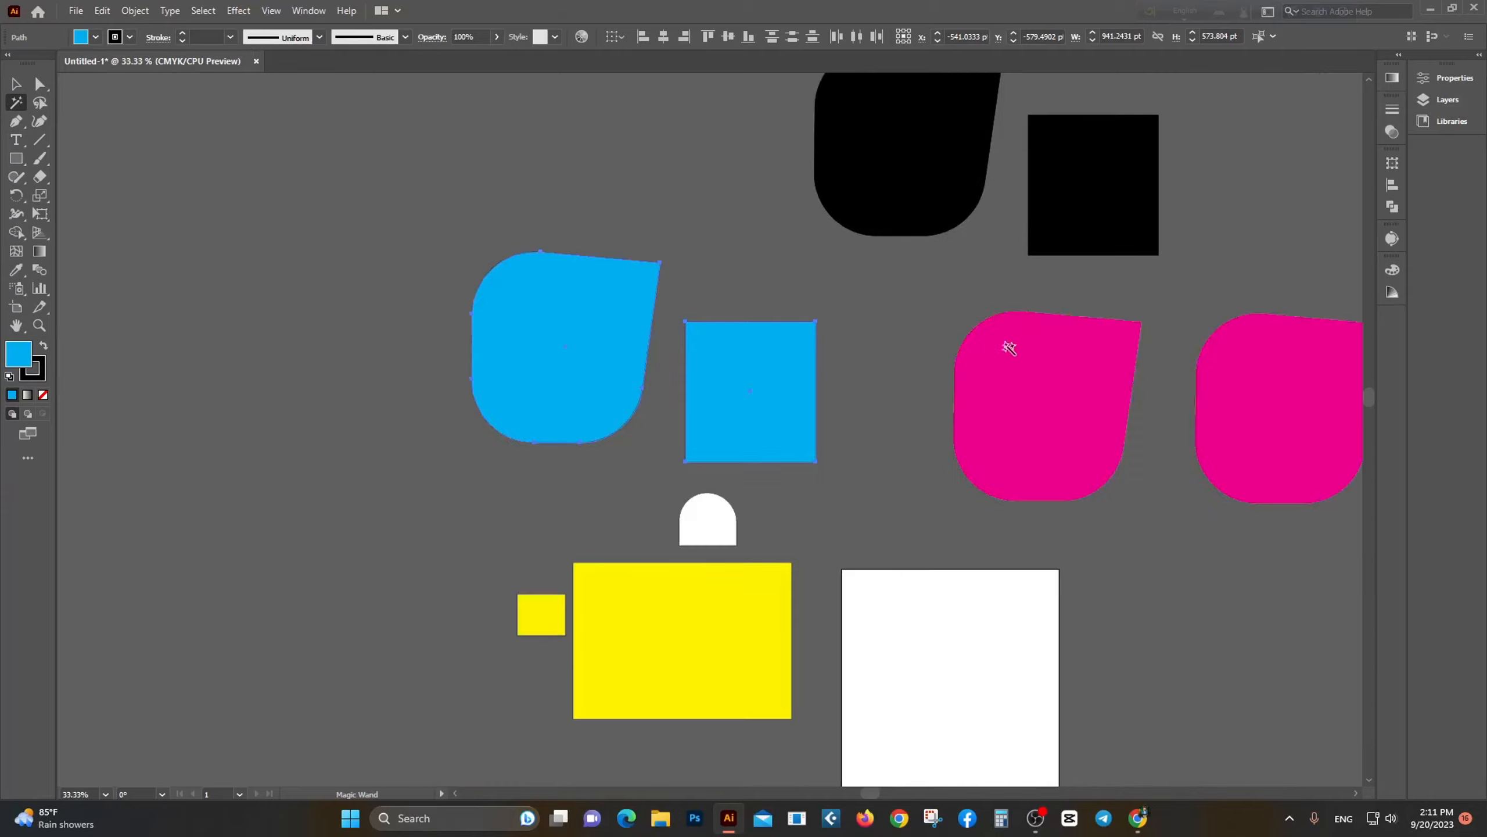
pyautogui.scroll(2, 574, 345)
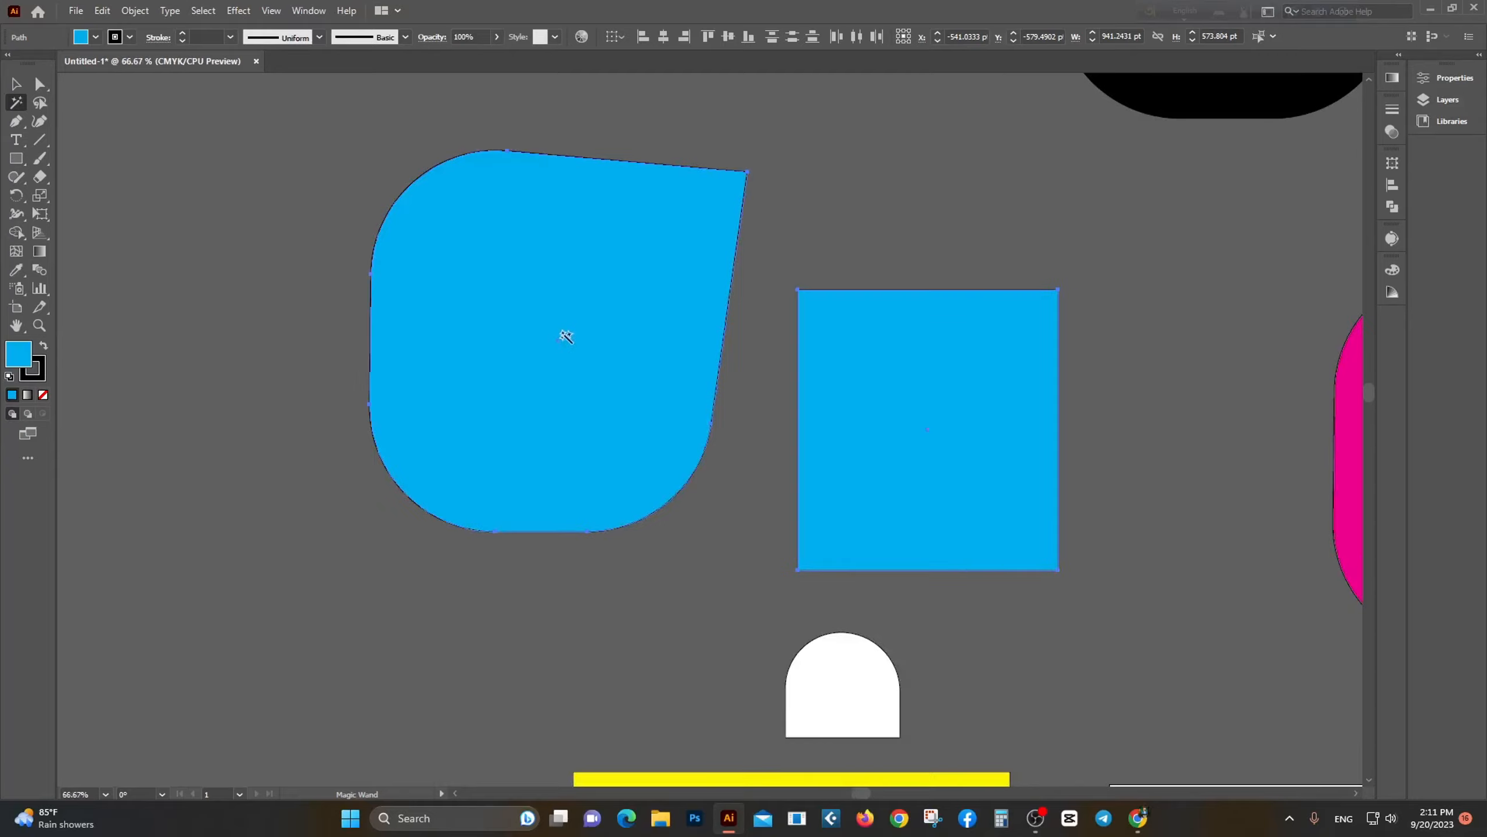
pyautogui.scroll(-2, 564, 329)
pyautogui.hscroll(2, 562, 324)
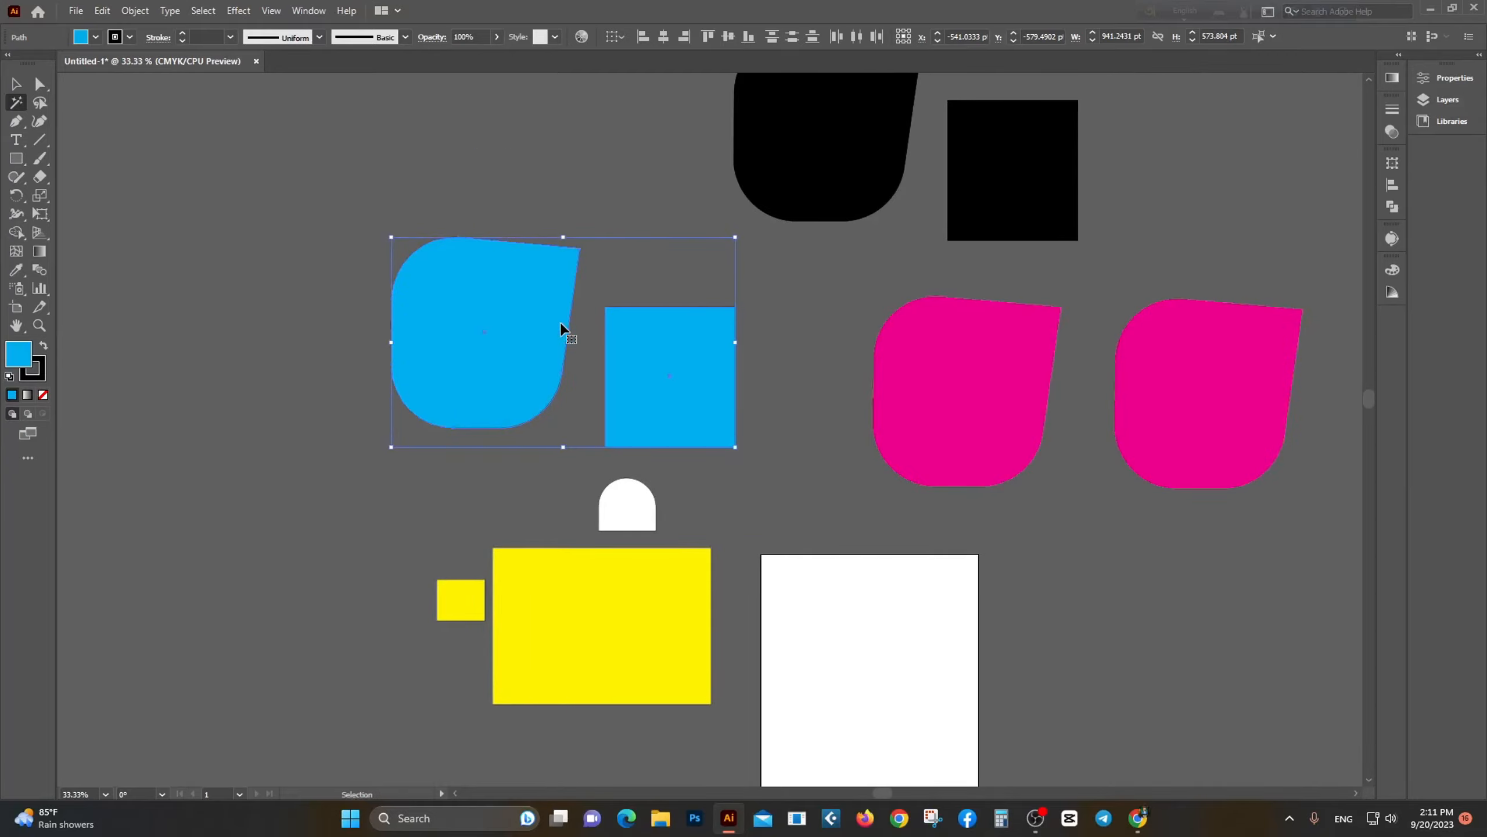
pyautogui.click(1394, 271)
pyautogui.moveTo(1303, 305); pyautogui.dragTo(1359, 312)
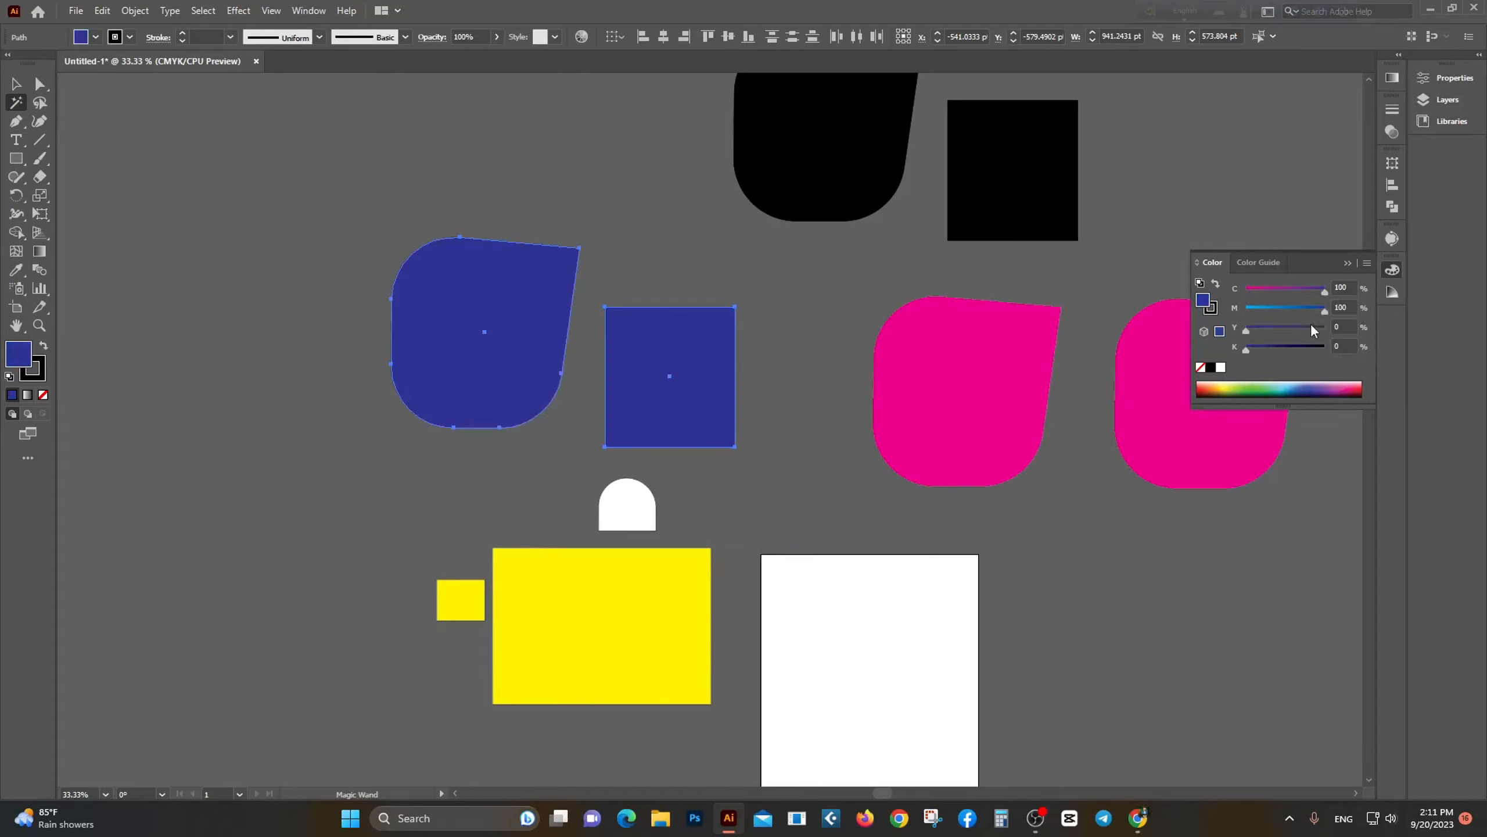
pyautogui.moveTo(1263, 346); pyautogui.dragTo(1260, 288)
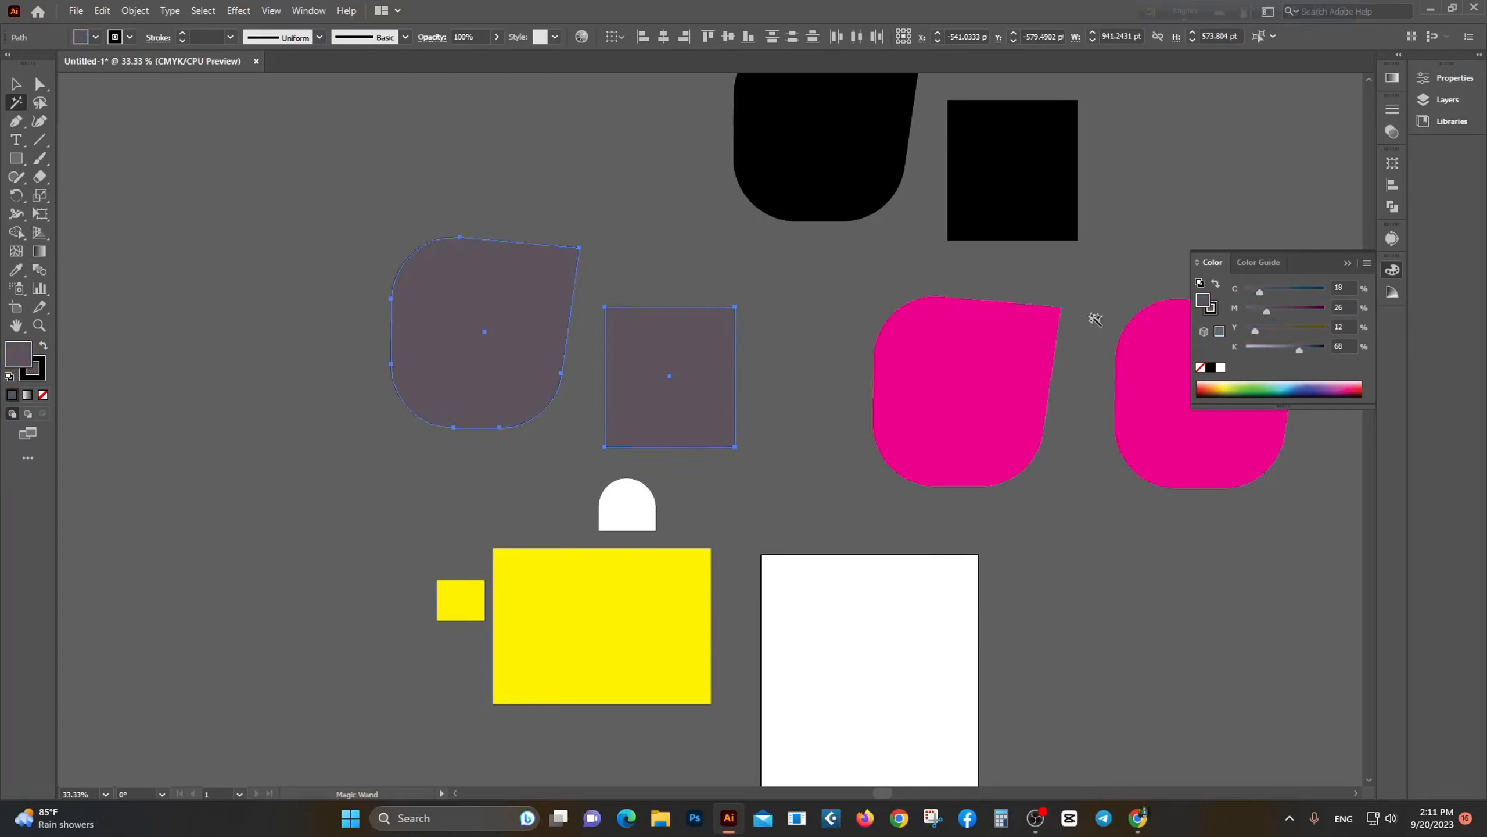
pyautogui.moveTo(1260, 291); pyautogui.dragTo(1365, 282)
pyautogui.moveTo(1267, 310); pyautogui.dragTo(1247, 310)
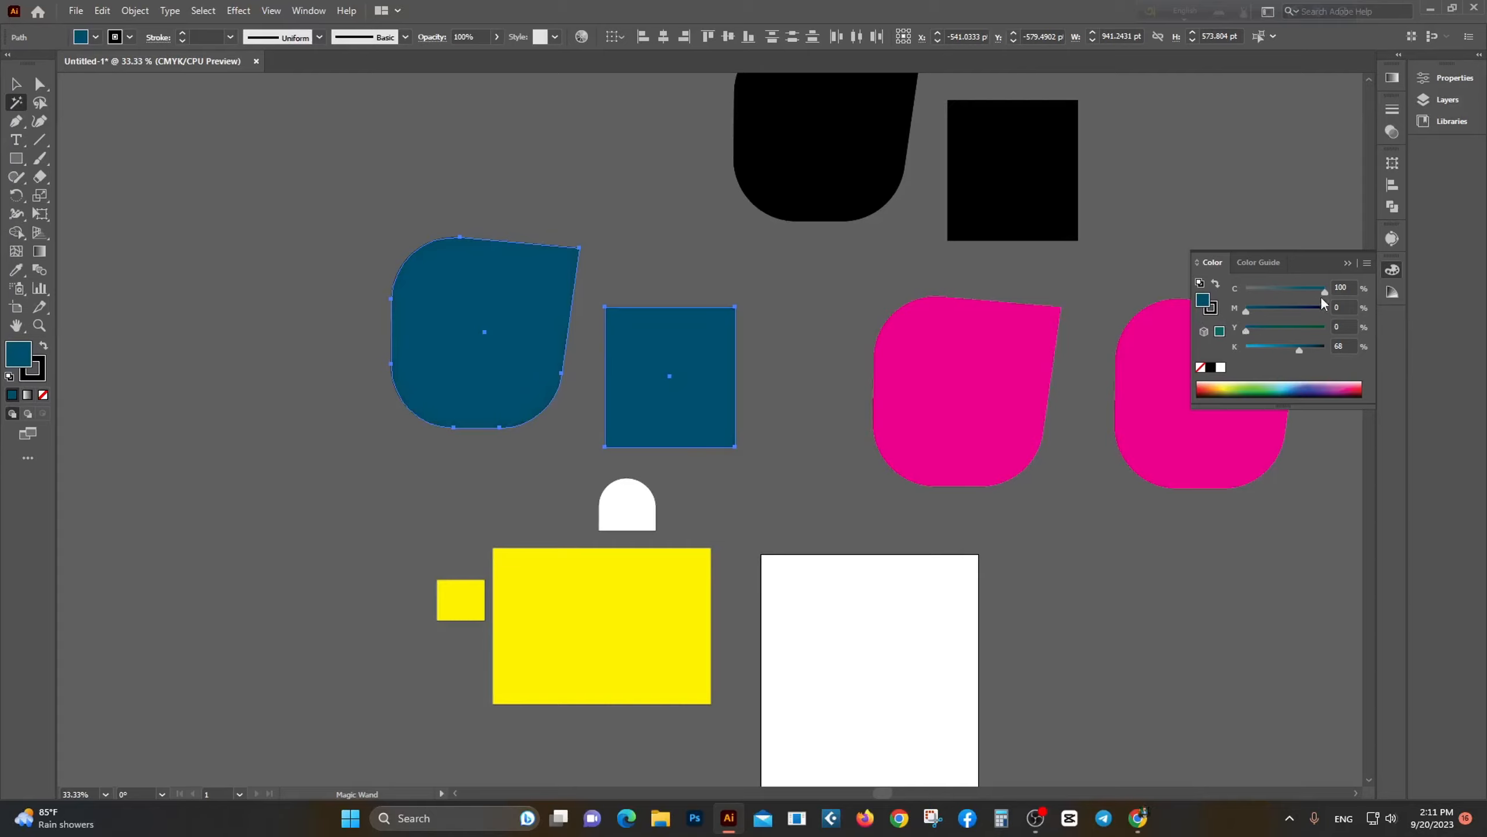
pyautogui.click(1348, 262)
# Step: Select the black, magenta and yellow shapes in turn by color with the Magic Wand, and clear the selection
pyautogui.scroll(2, 837, 258)
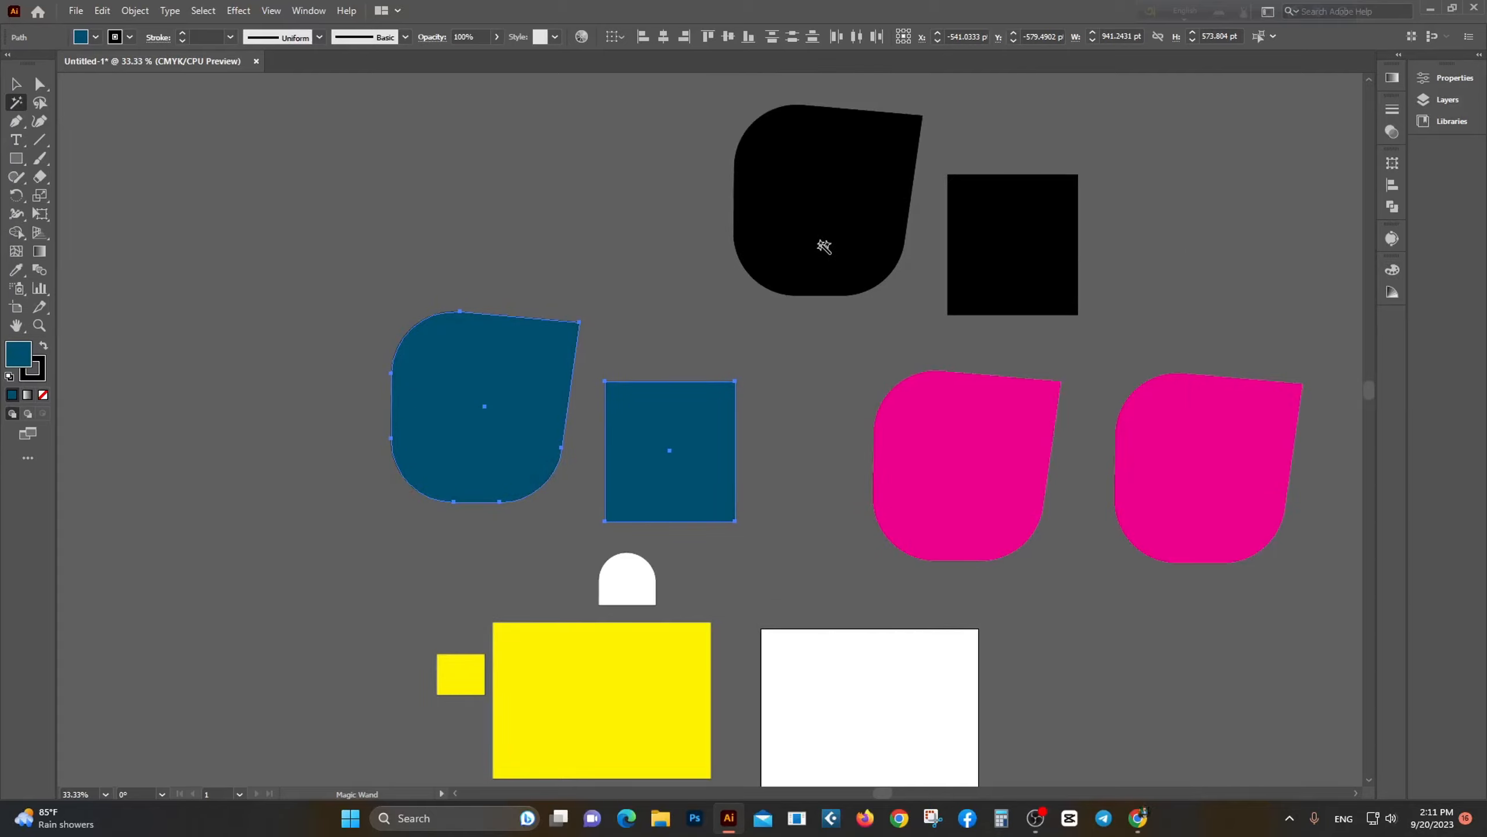
pyautogui.click(824, 246)
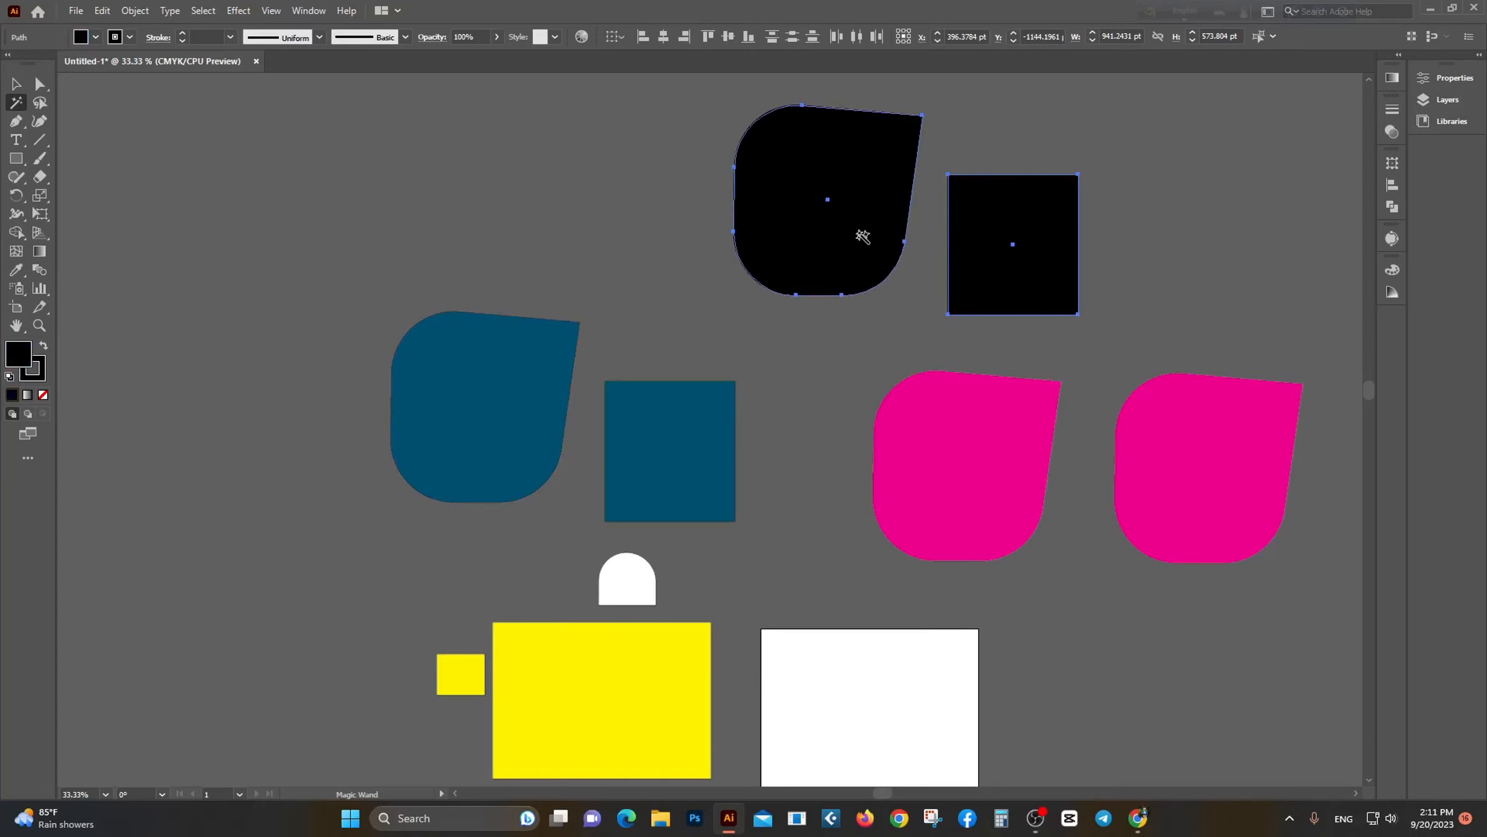
pyautogui.click(966, 495)
pyautogui.scroll(-4, 1142, 515)
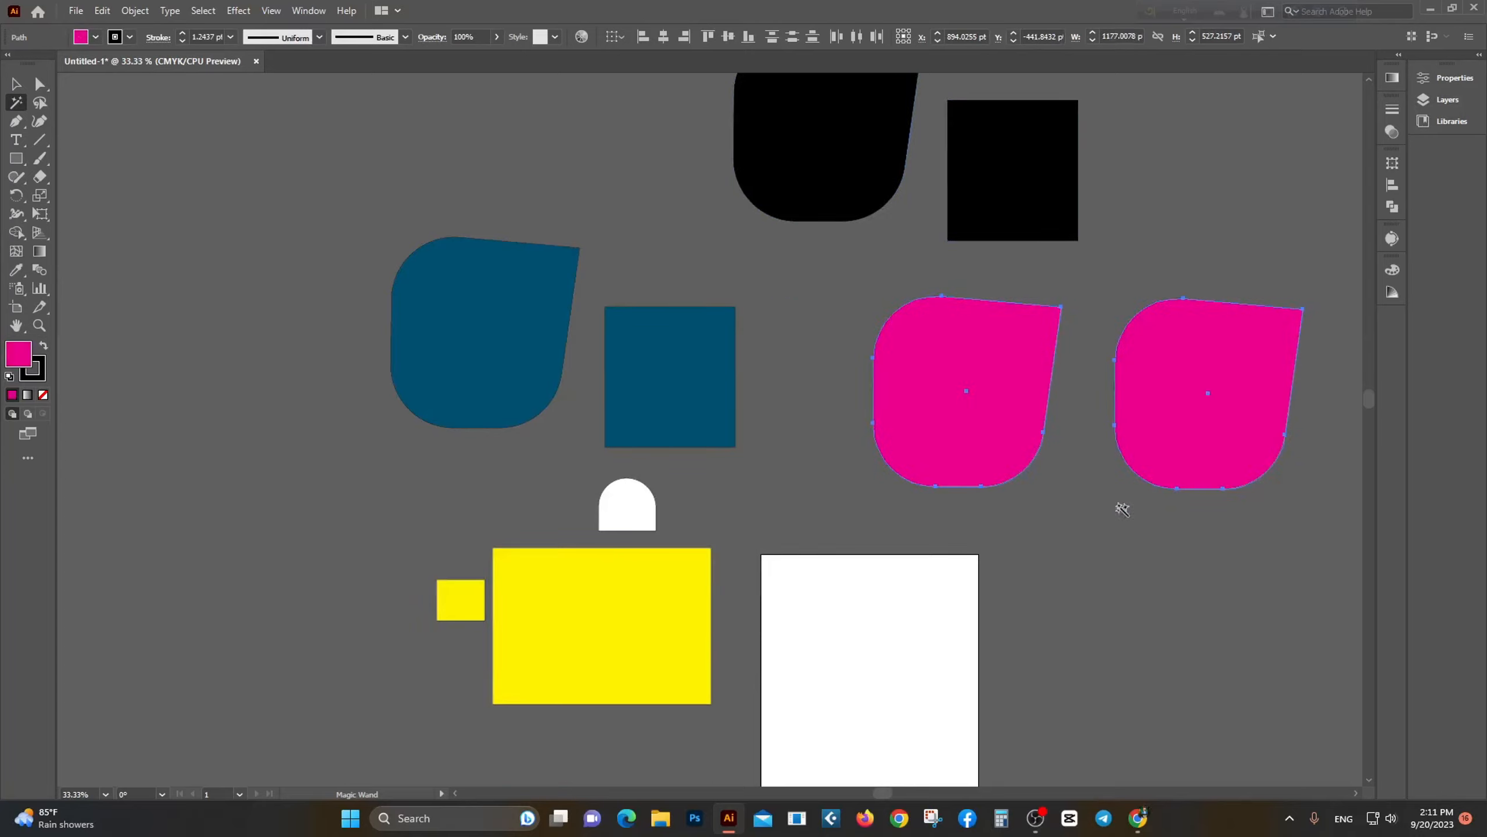
pyautogui.click(603, 560)
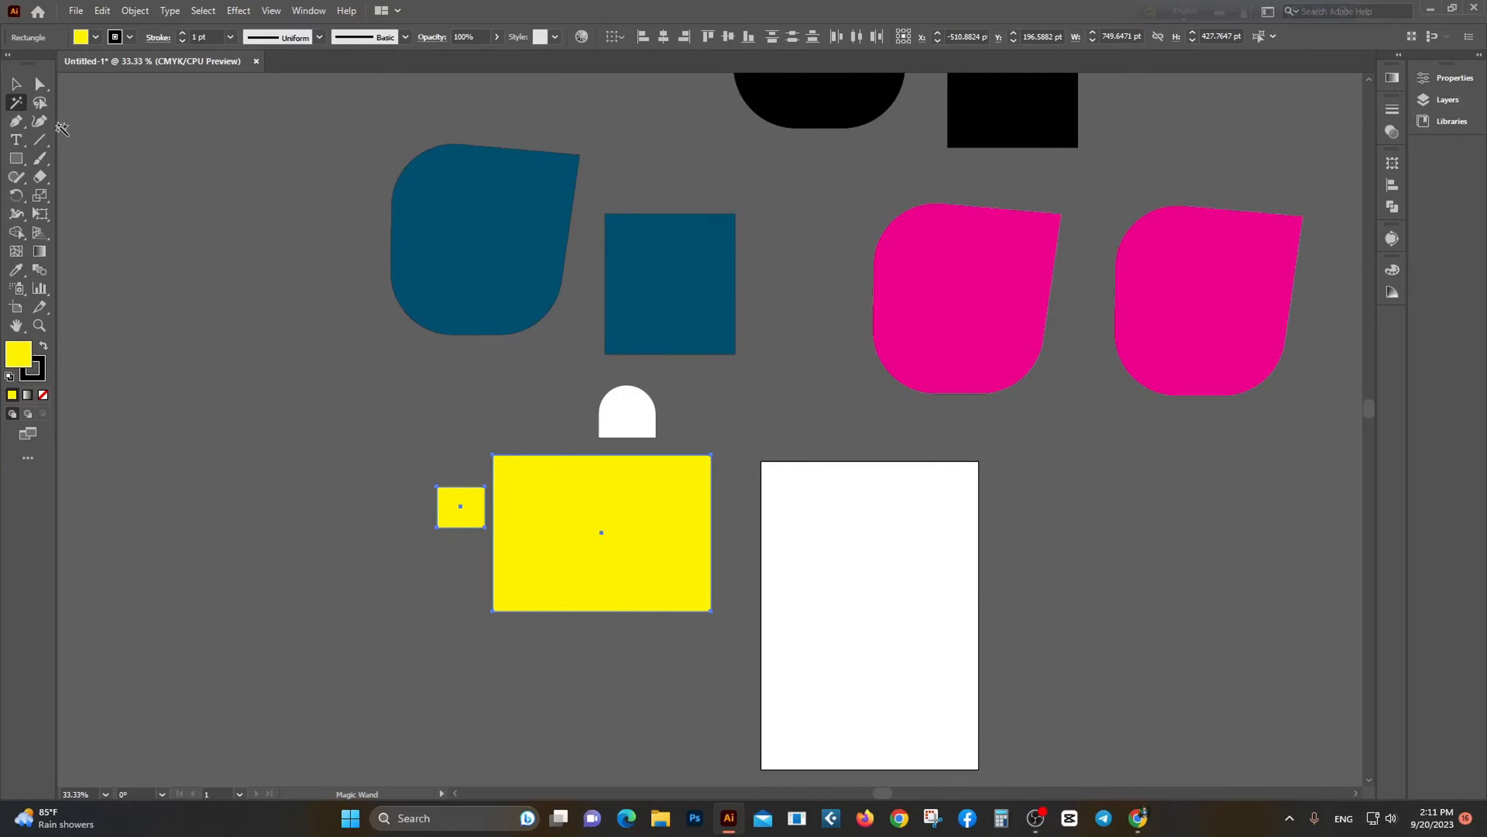
pyautogui.click(16, 83)
pyautogui.click(187, 133)
pyautogui.scroll(3, 109, 159)
pyautogui.click(40, 102)
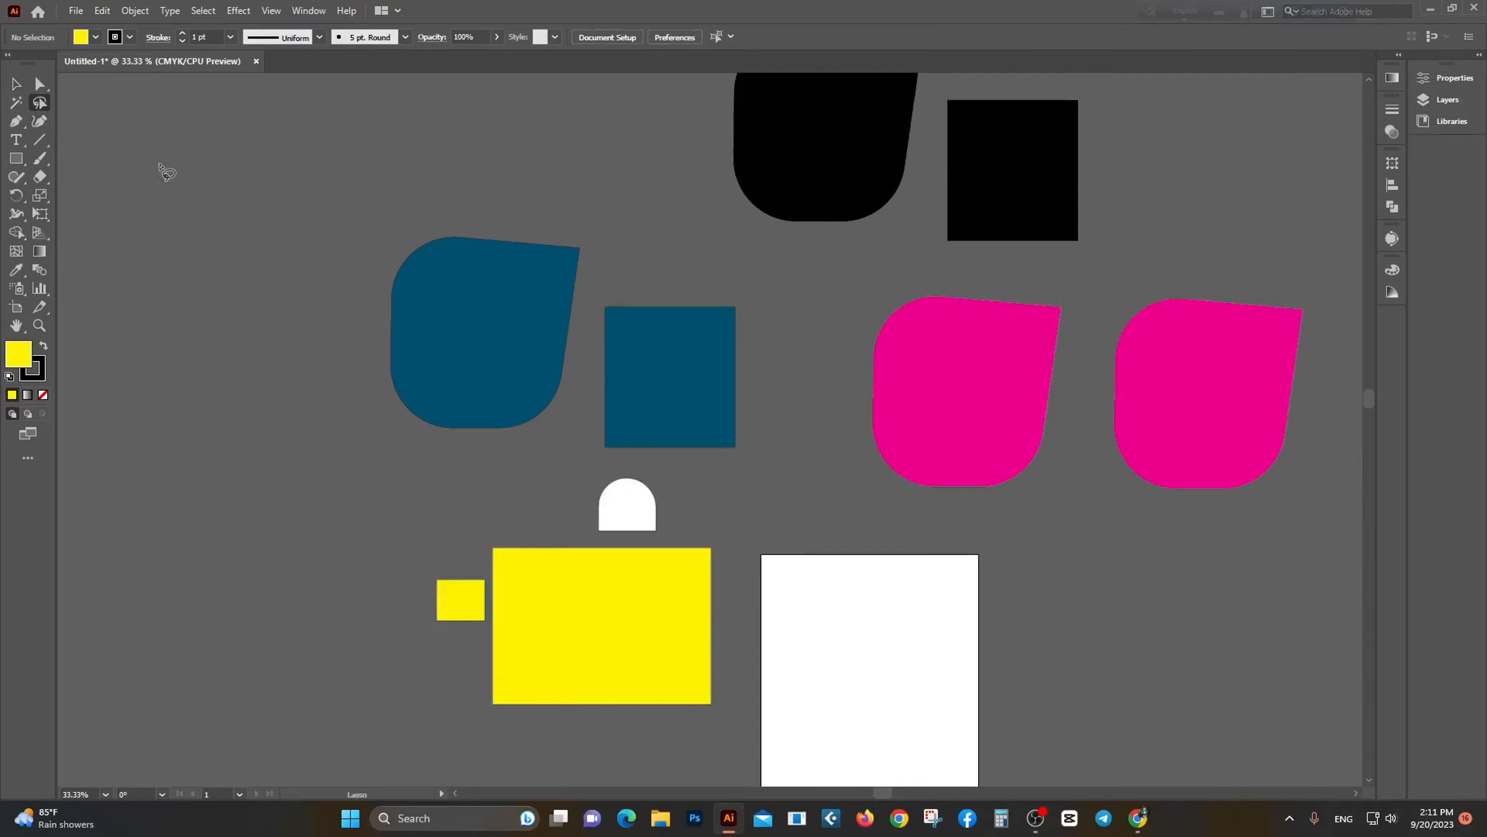
pyautogui.scroll(-1, 305, 249)
pyautogui.scroll(-1, 310, 252)
pyautogui.scroll(-2, 343, 271)
pyautogui.scroll(2, 532, 300)
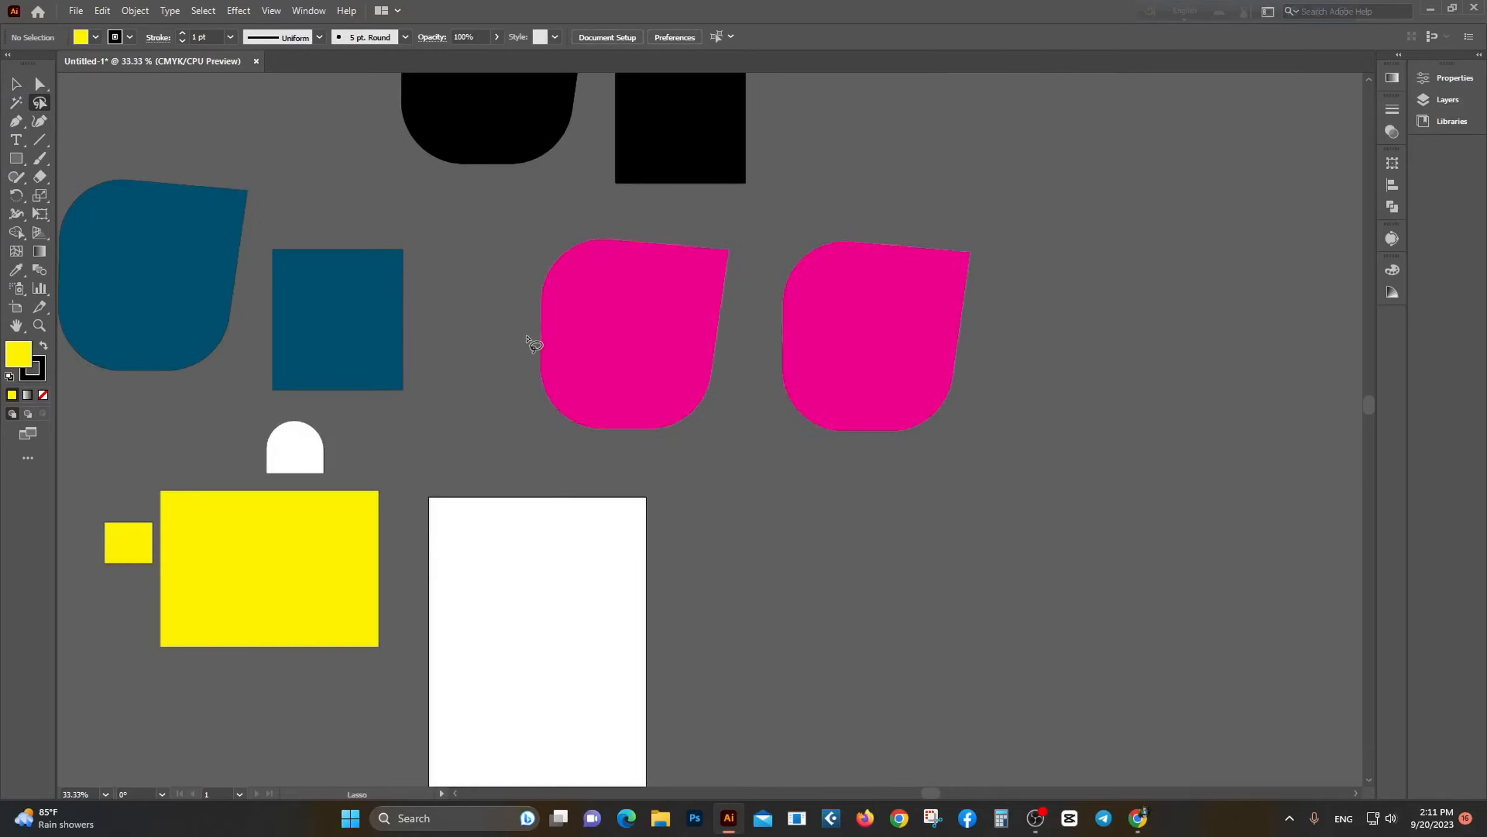
pyautogui.scroll(4, 527, 341)
pyautogui.scroll(2, 509, 347)
pyautogui.scroll(-2, 508, 347)
pyautogui.scroll(-1, 509, 347)
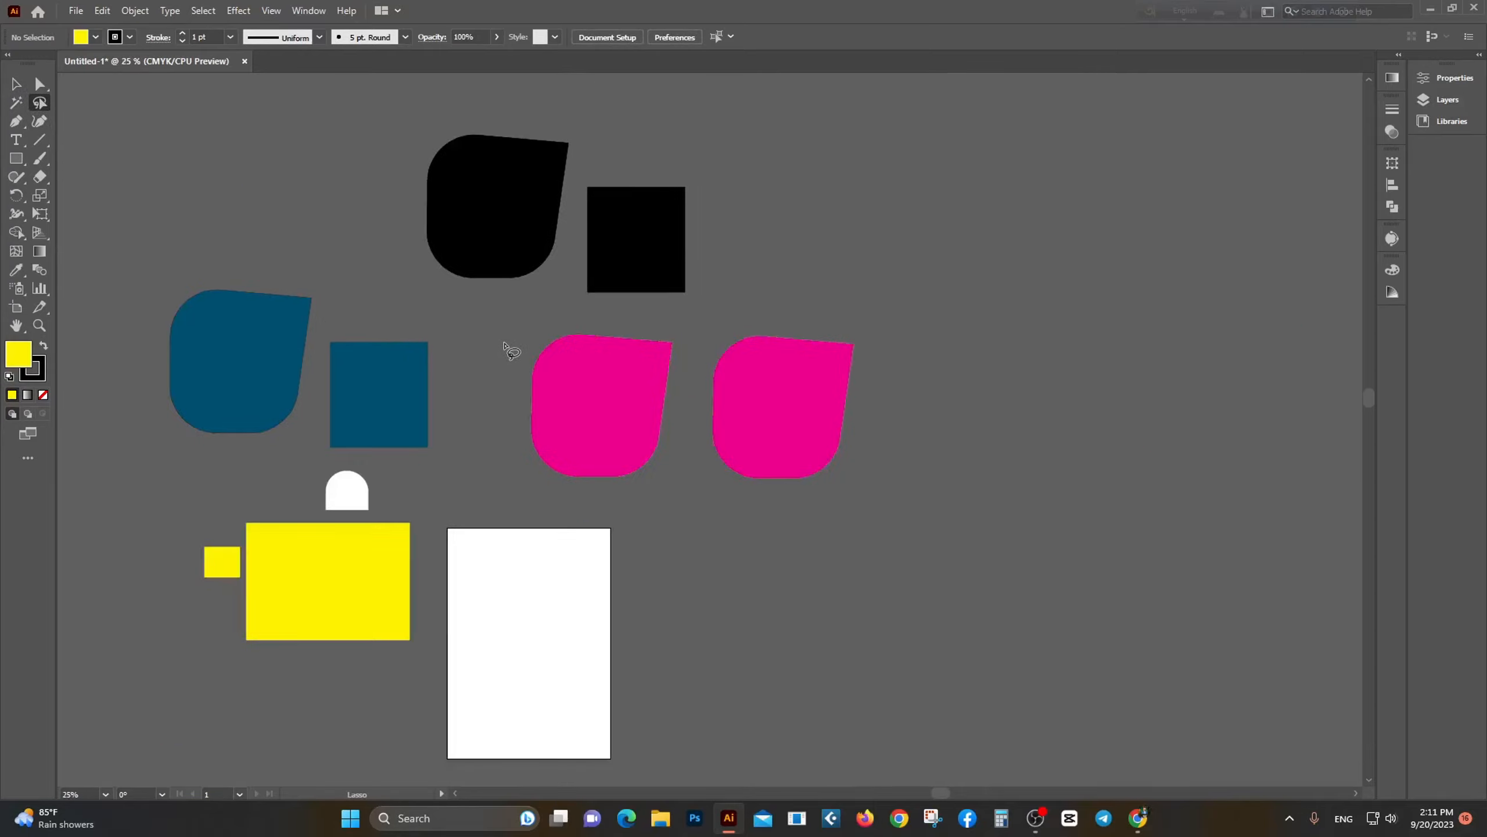
pyautogui.hscroll(-2, 256, 378)
# Step: Move the teal rounded shape slightly left and down with the Selection tool, to about X -833 pt, Y -578 pt
pyautogui.click(15, 84)
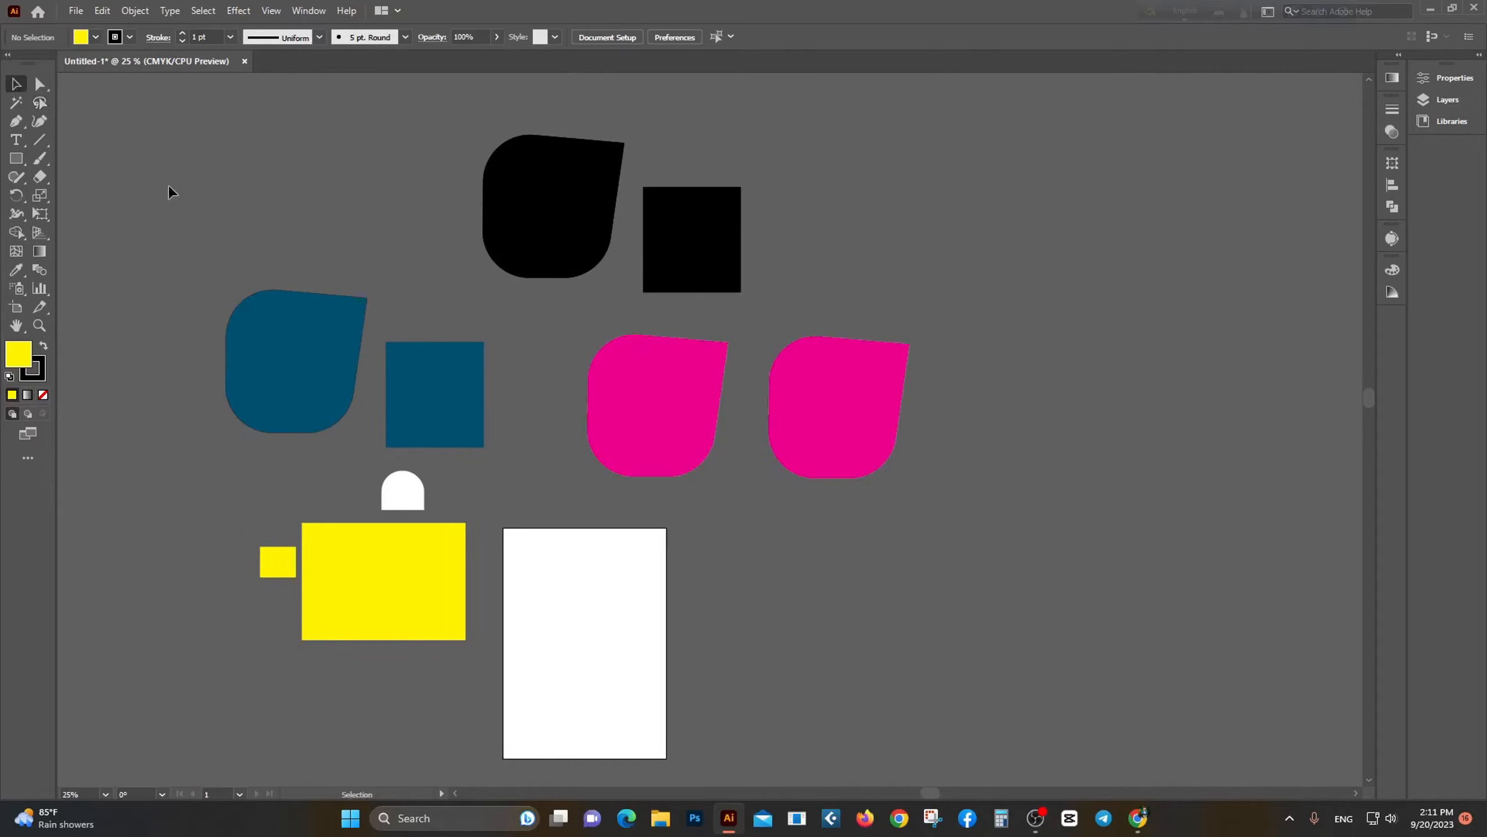
pyautogui.moveTo(262, 336); pyautogui.dragTo(267, 376)
pyautogui.hotkey('ctrl', 'z')
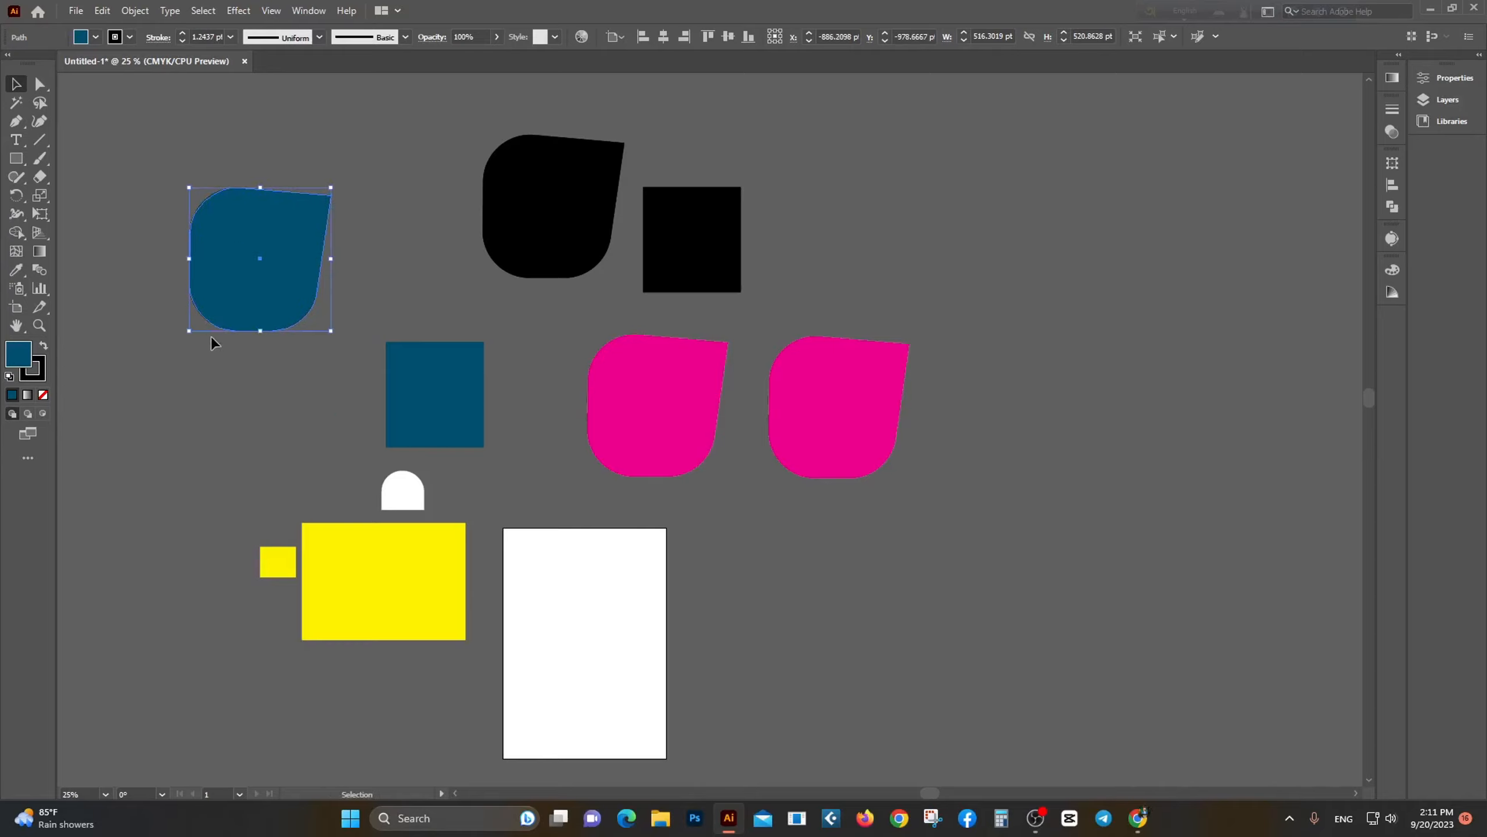
pyautogui.hotkey('ctrl', 'shift', 'z')
# Step: Lasso freehand across the teal, black and magenta shapes, and replace that selection with the teal rounded shape and both yellow rectangles
pyautogui.click(41, 102)
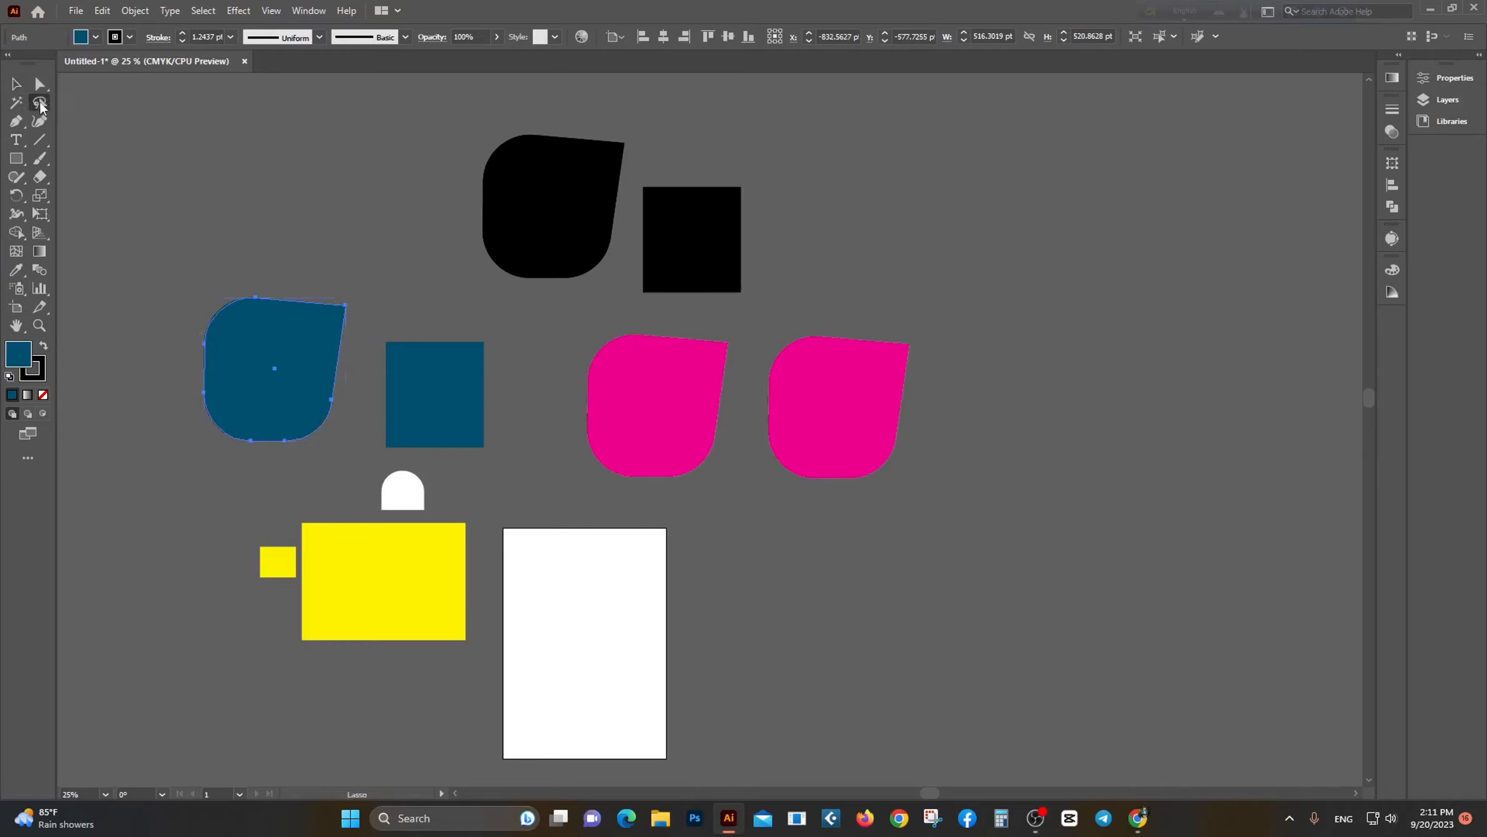
pyautogui.moveTo(170, 394)
pyautogui.mouseDown()
pyautogui.moveTo(248, 352)
pyautogui.moveTo(390, 405)
pyautogui.moveTo(900, 450)
pyautogui.moveTo(863, 337)
pyautogui.moveTo(714, 267)
pyautogui.moveTo(538, 234)
pyautogui.mouseUp()
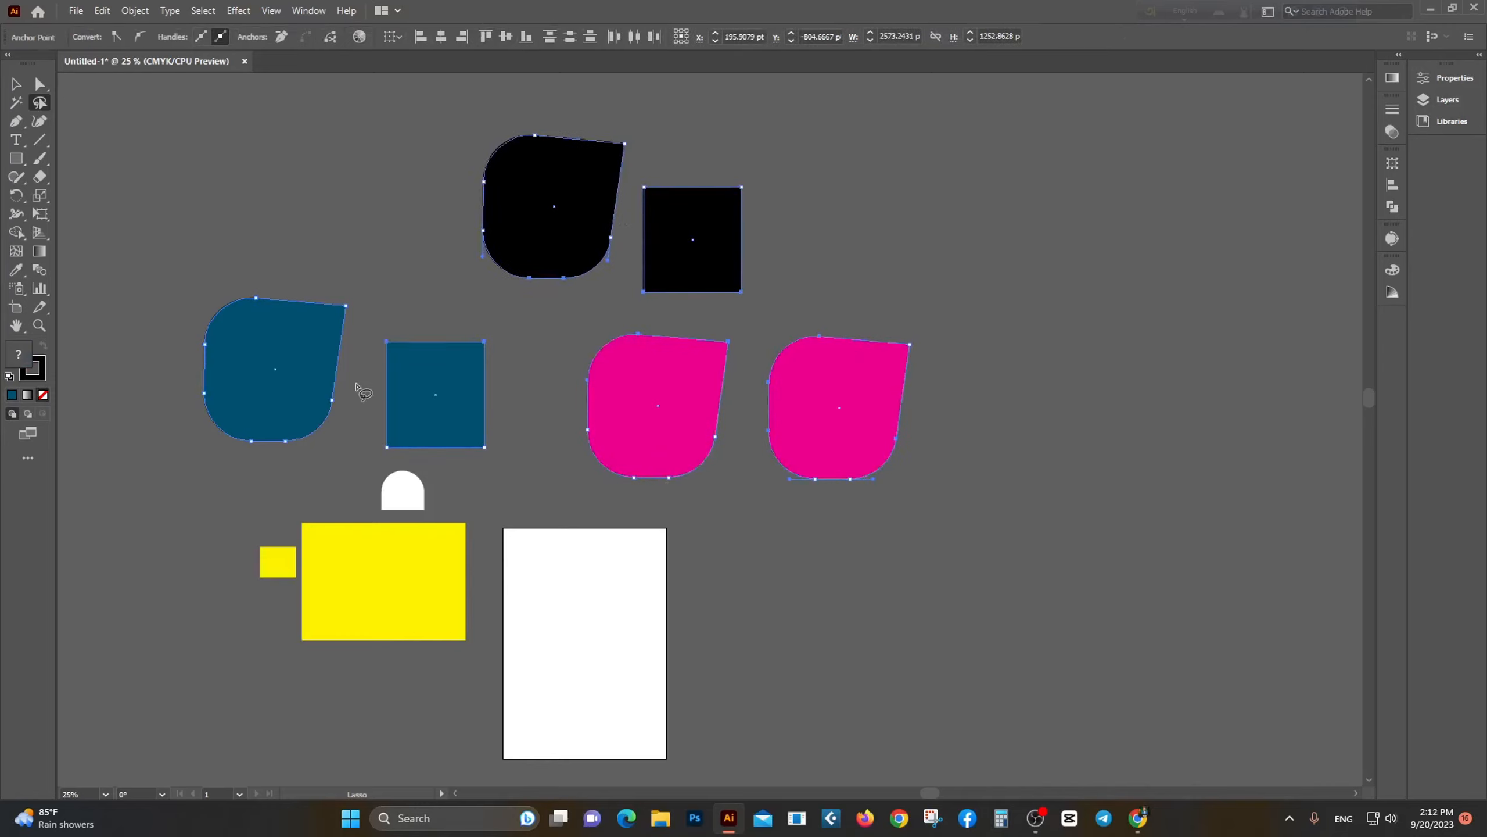
pyautogui.moveTo(247, 259)
pyautogui.mouseDown()
pyautogui.moveTo(274, 564)
pyautogui.moveTo(299, 589)
pyautogui.moveTo(366, 585)
pyautogui.mouseUp()
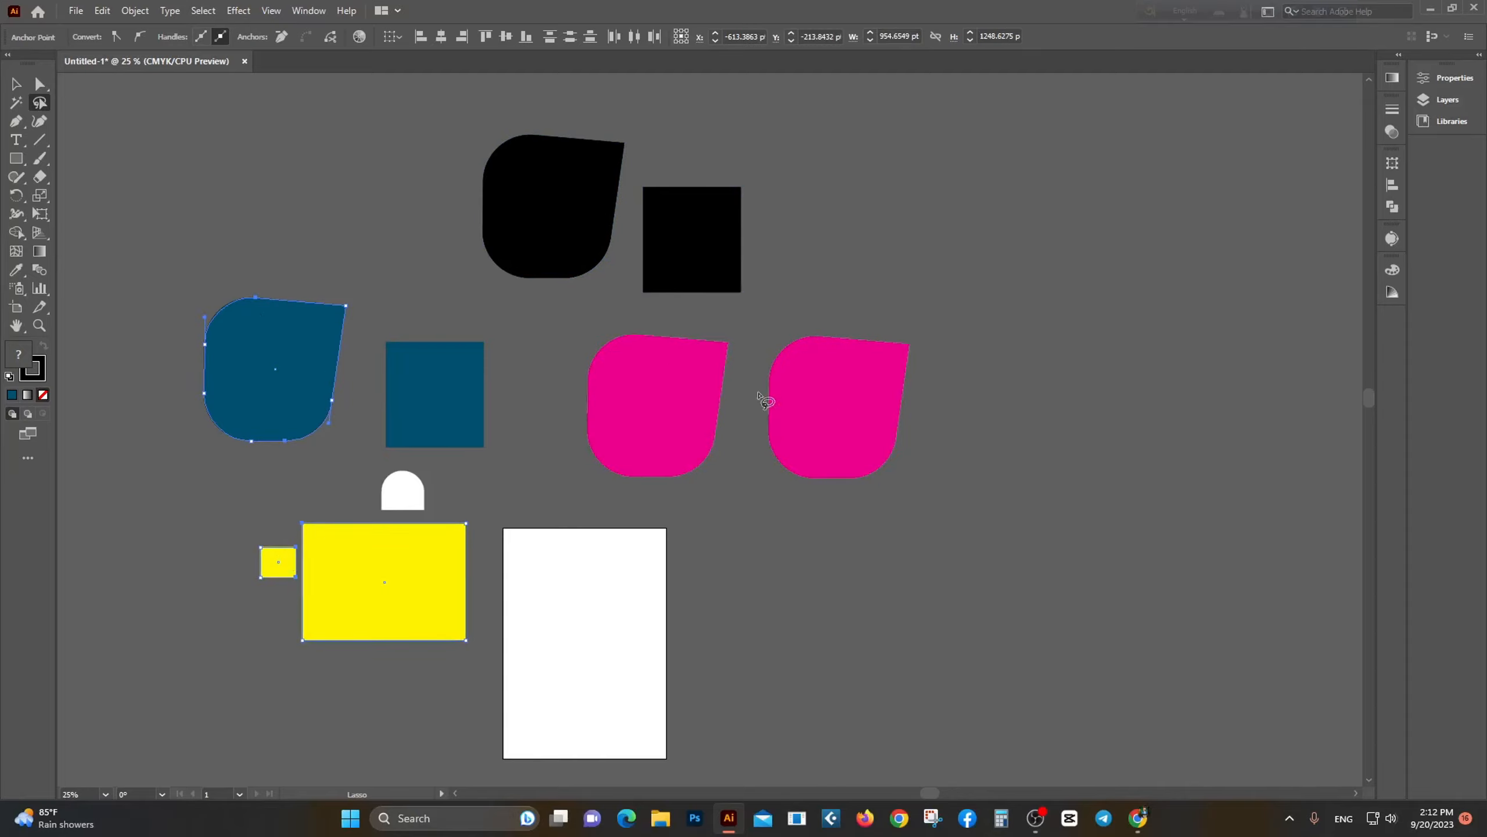
# Step: Try moving the lassoed teal rounded shape and yellow rectangles down and left, and undo the move
pyautogui.click(15, 85)
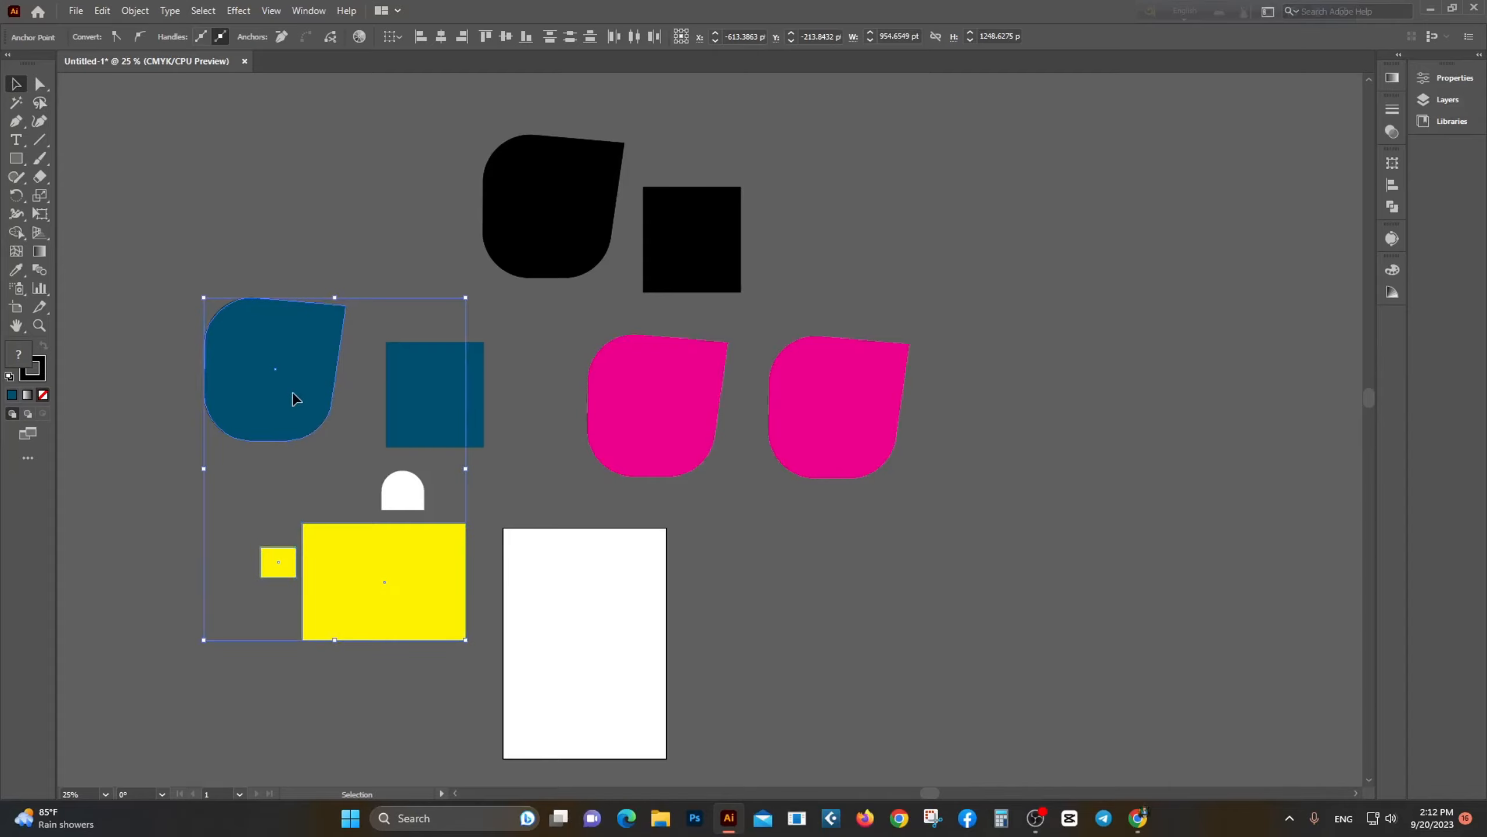
pyautogui.moveTo(291, 396); pyautogui.dragTo(214, 505)
pyautogui.hotkey('ctrl', 'z')
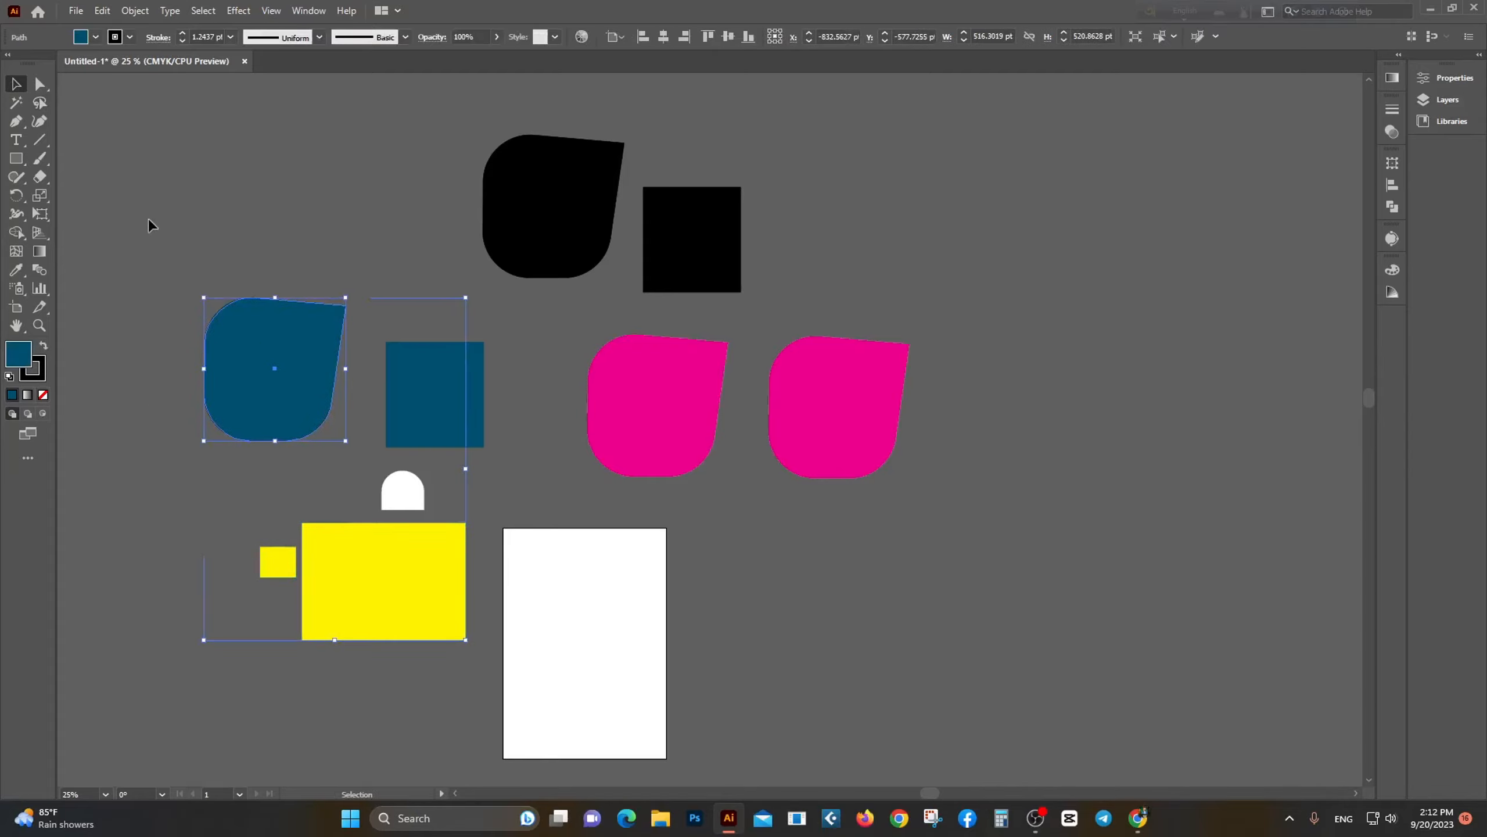
# Step: Select the teal rounded shape and both yellow rectangles with a selection marquee and move them together left and slightly up
pyautogui.click(173, 294)
pyautogui.moveTo(347, 648); pyautogui.dragTo(348, 648)
pyautogui.moveTo(284, 373); pyautogui.dragTo(182, 345)
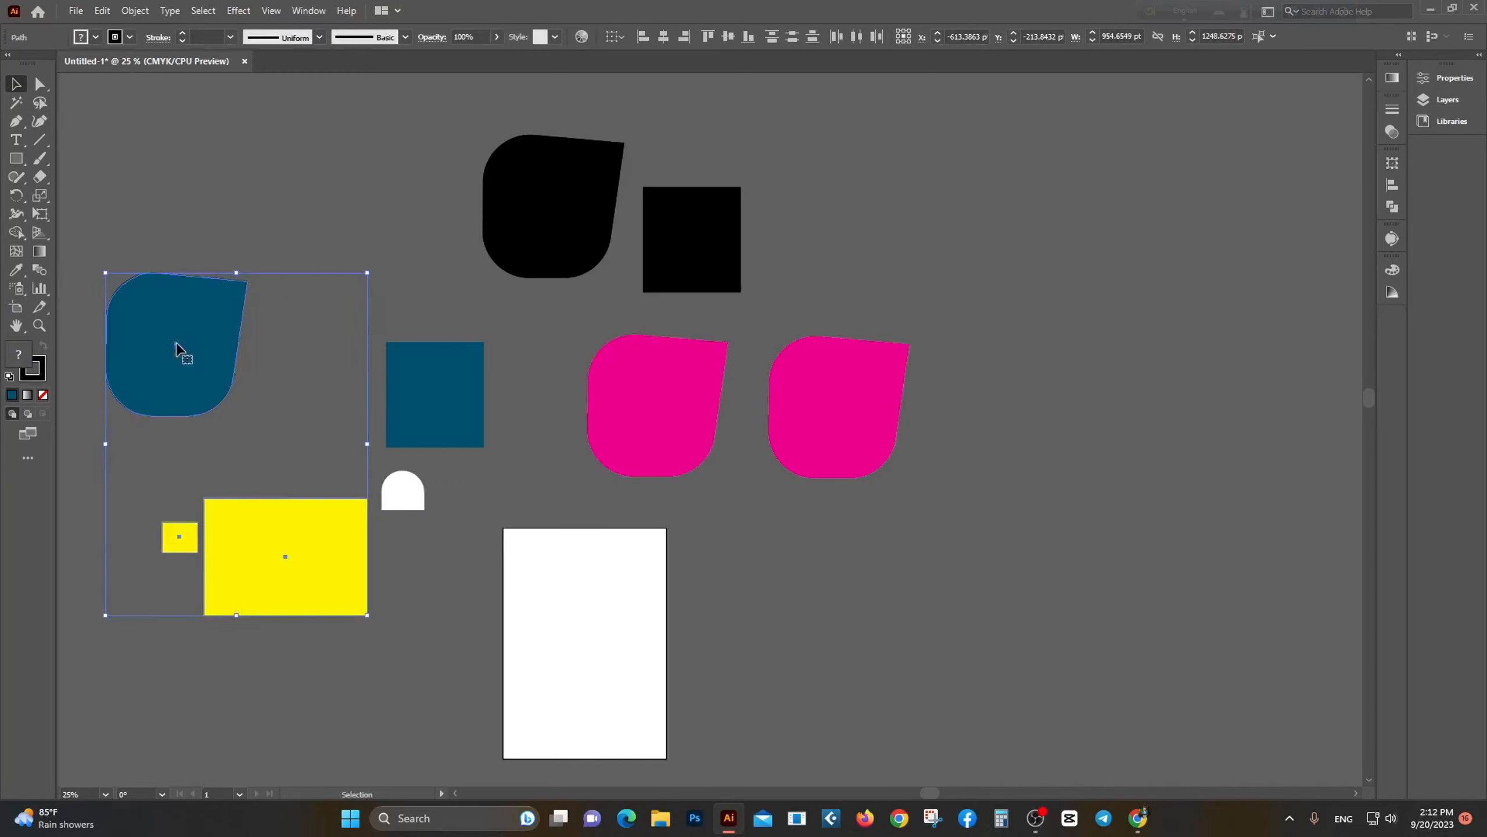
# Step: Undo the last move of the teal and yellow shapes, and lasso freehand across the teal, black and magenta shapes
pyautogui.hotkey('ctrl', 'z')
pyautogui.click(40, 102)
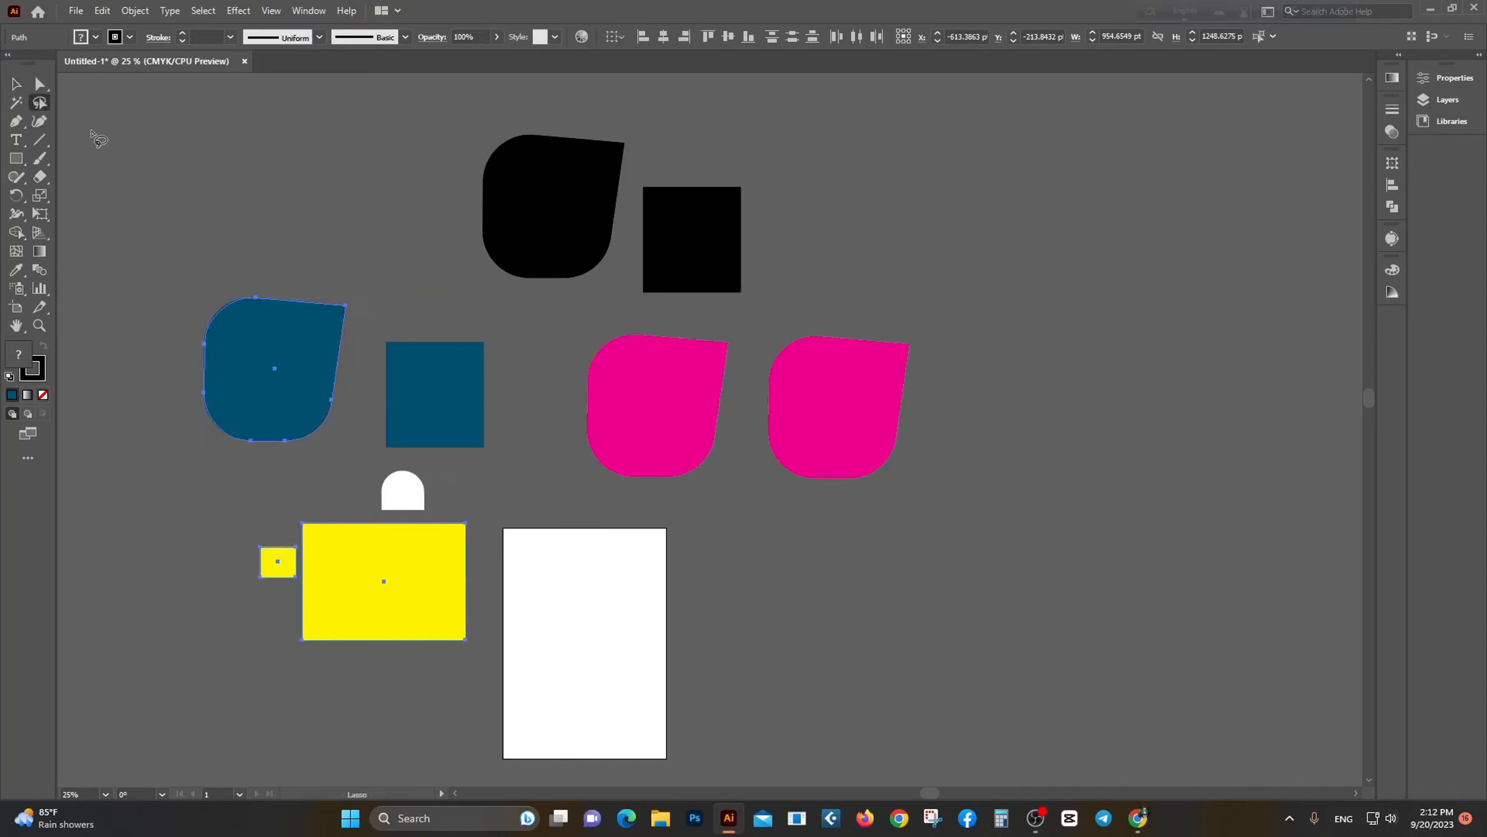
pyautogui.moveTo(173, 332)
pyautogui.mouseDown()
pyautogui.moveTo(453, 395)
pyautogui.moveTo(519, 200)
pyautogui.moveTo(586, 188)
pyautogui.moveTo(828, 374)
pyautogui.moveTo(814, 409)
pyautogui.moveTo(679, 429)
pyautogui.mouseUp()
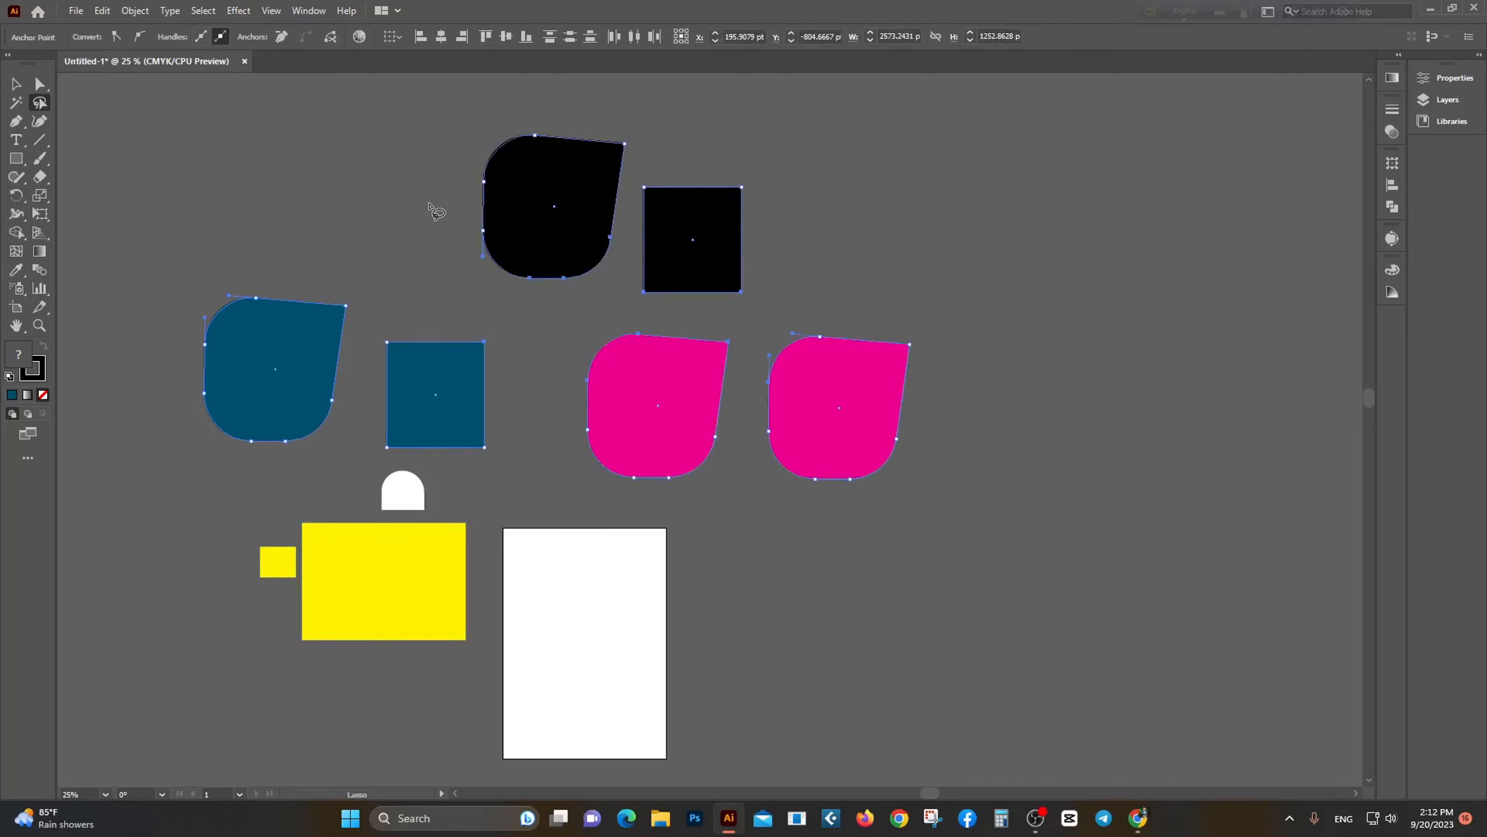
# Step: Lasso the two black shapes, the two magenta shapes, and a mixed group of teal, black and magenta shapes in turn
pyautogui.moveTo(432, 205)
pyautogui.mouseDown()
pyautogui.moveTo(577, 204)
pyautogui.moveTo(726, 250)
pyautogui.mouseUp()
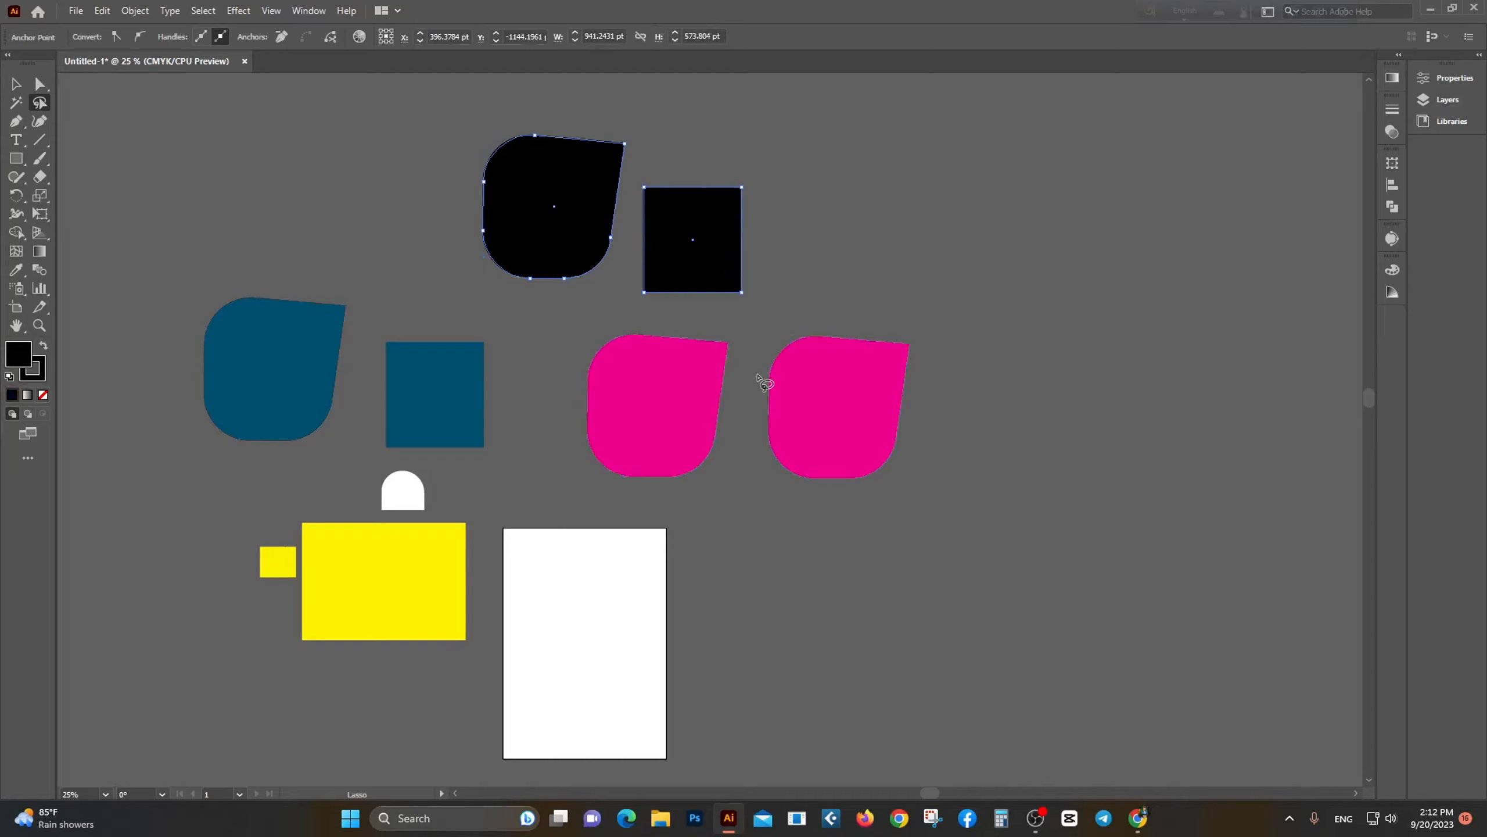
pyautogui.moveTo(557, 365)
pyautogui.mouseDown()
pyautogui.moveTo(662, 409)
pyautogui.moveTo(879, 398)
pyautogui.mouseUp()
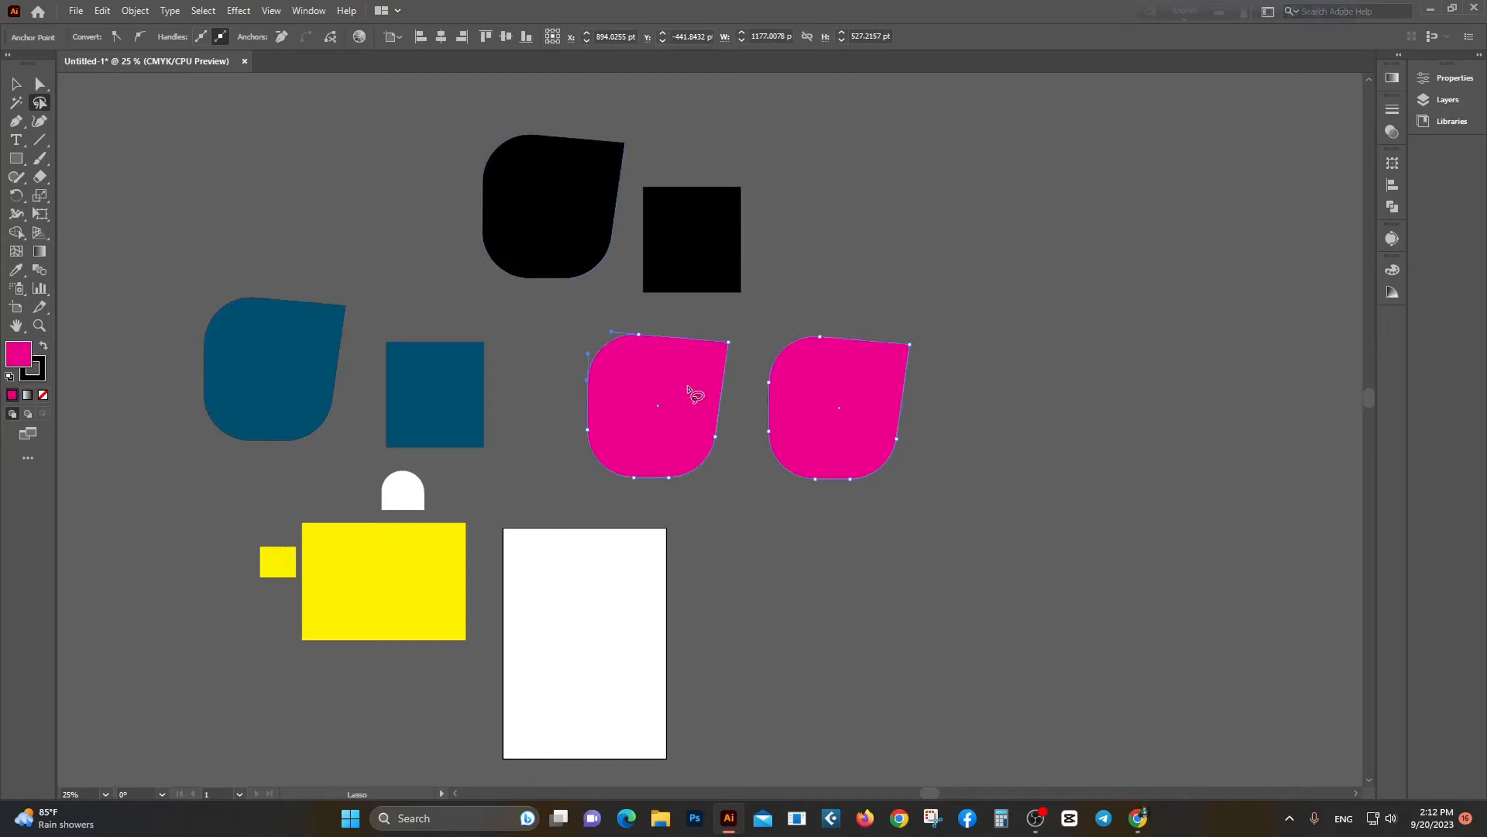
pyautogui.moveTo(544, 400)
pyautogui.mouseDown()
pyautogui.moveTo(376, 386)
pyautogui.moveTo(291, 344)
pyautogui.moveTo(423, 265)
pyautogui.moveTo(596, 207)
pyautogui.moveTo(709, 264)
pyautogui.mouseUp()
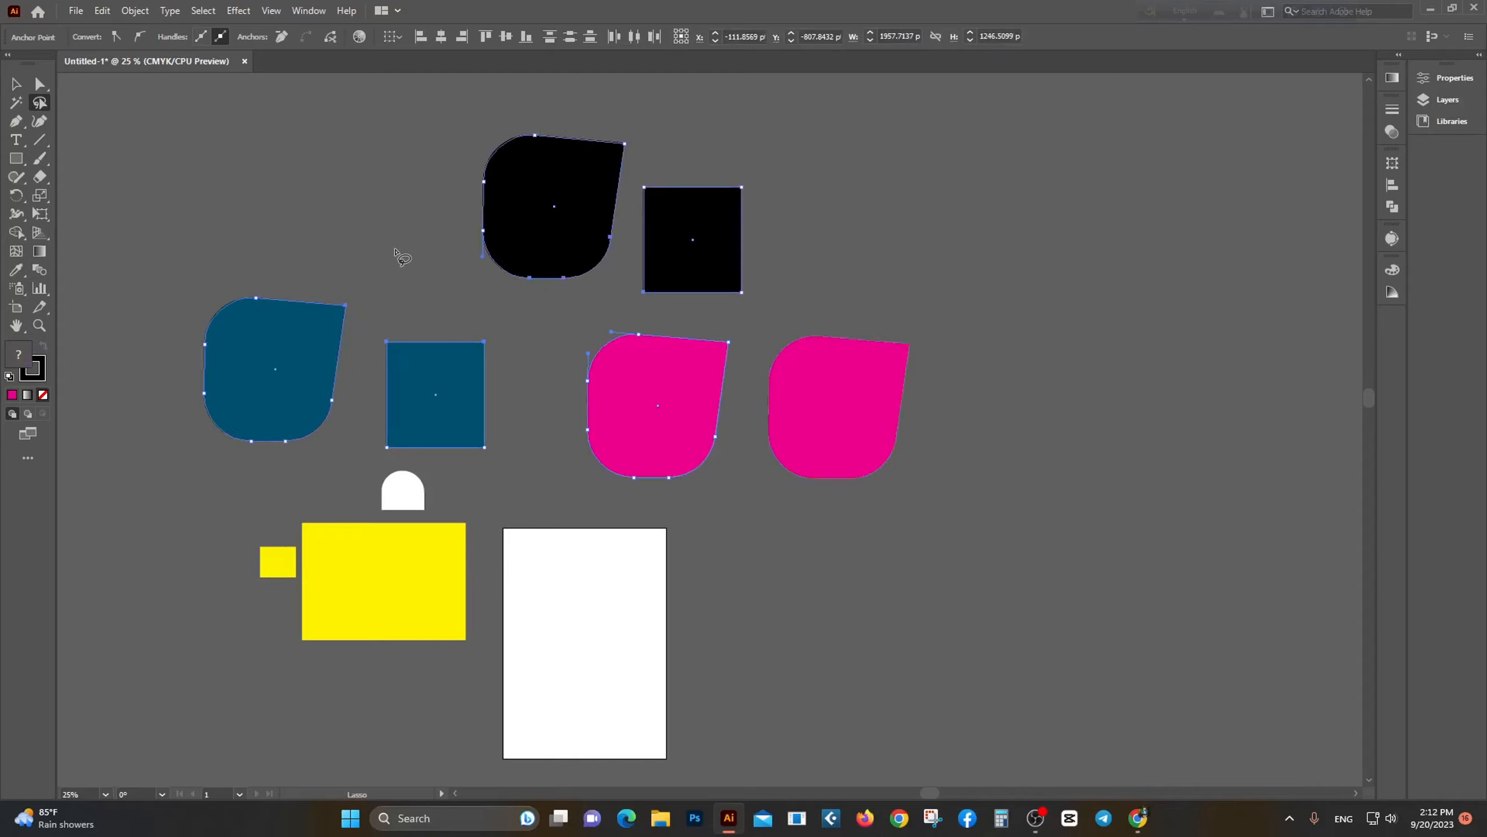
# Step: Select all the colored shapes with a selection marquee, move them together to the upper right of the artboard, and deselect them
pyautogui.click(16, 84)
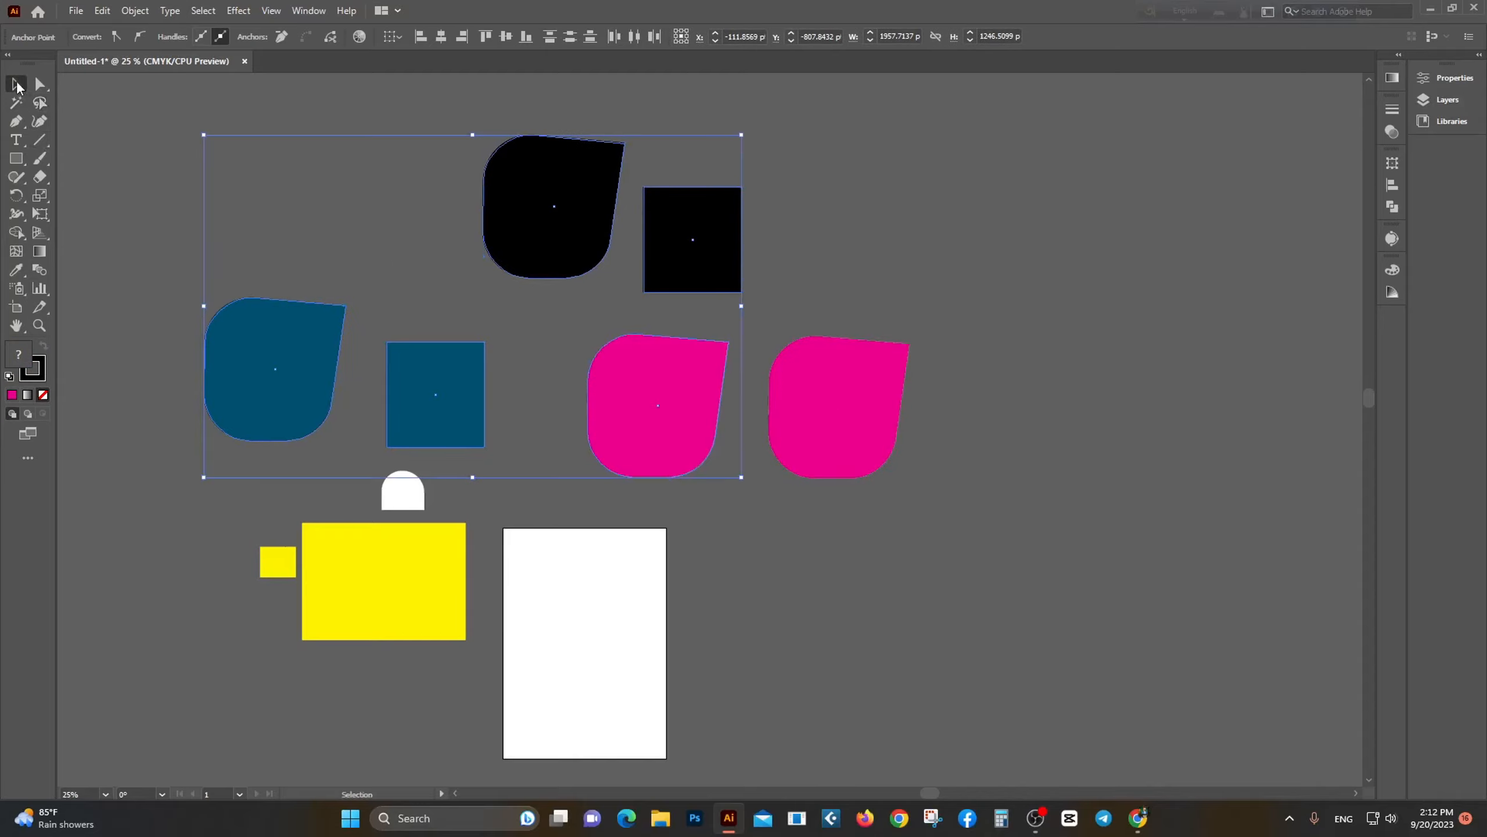
pyautogui.click(151, 217)
pyautogui.scroll(-1, 383, 286)
pyautogui.scroll(4, 382, 286)
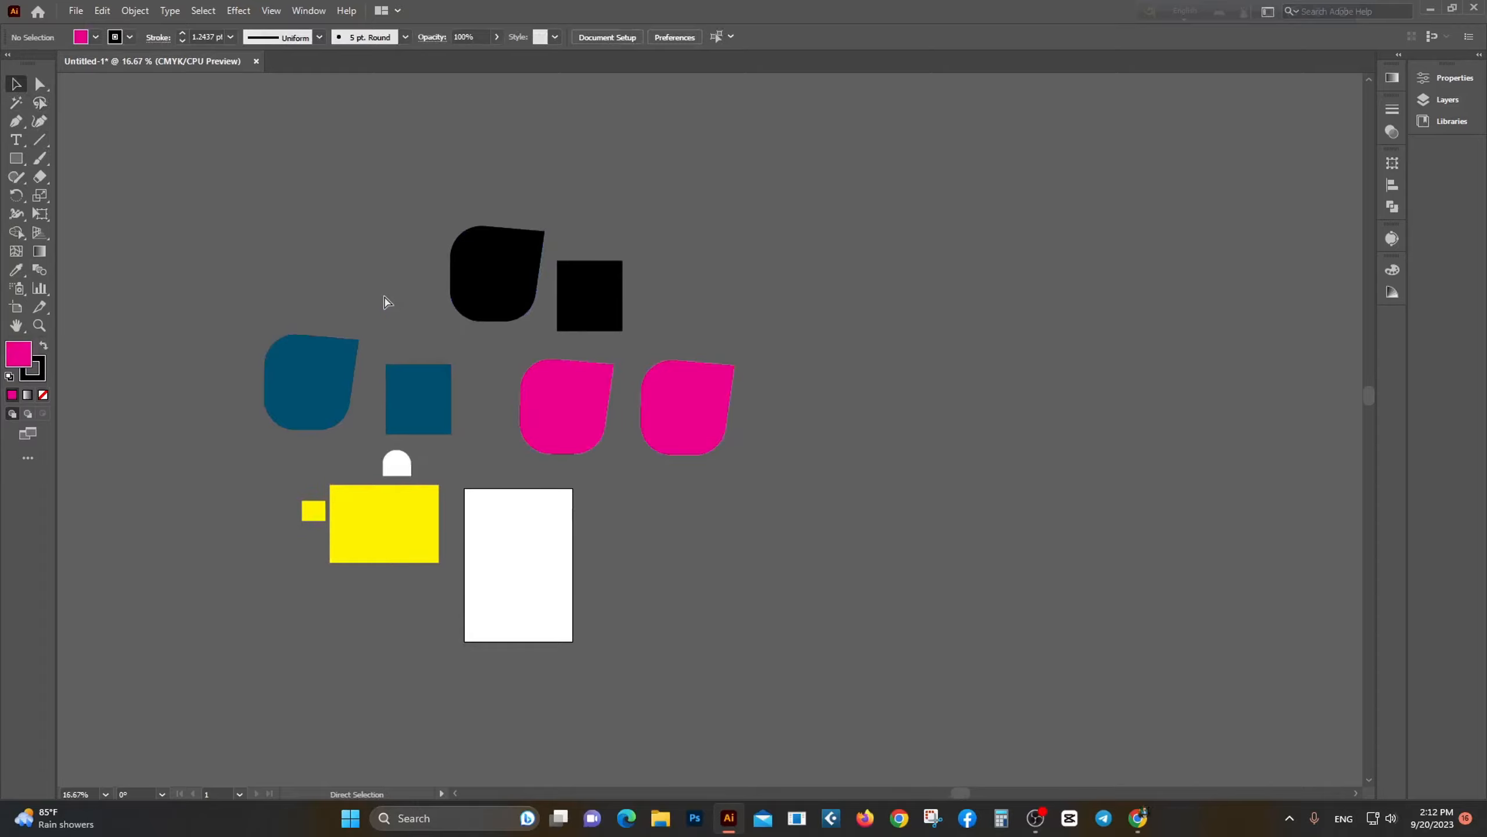
pyautogui.hscroll(-6, 382, 286)
pyautogui.scroll(-6, 383, 286)
pyautogui.scroll(2, 382, 286)
pyautogui.moveTo(349, 242); pyautogui.dragTo(898, 577)
pyautogui.moveTo(656, 434); pyautogui.dragTo(1025, 319)
pyautogui.click(318, 321)
pyautogui.hscroll(-3, 317, 320)
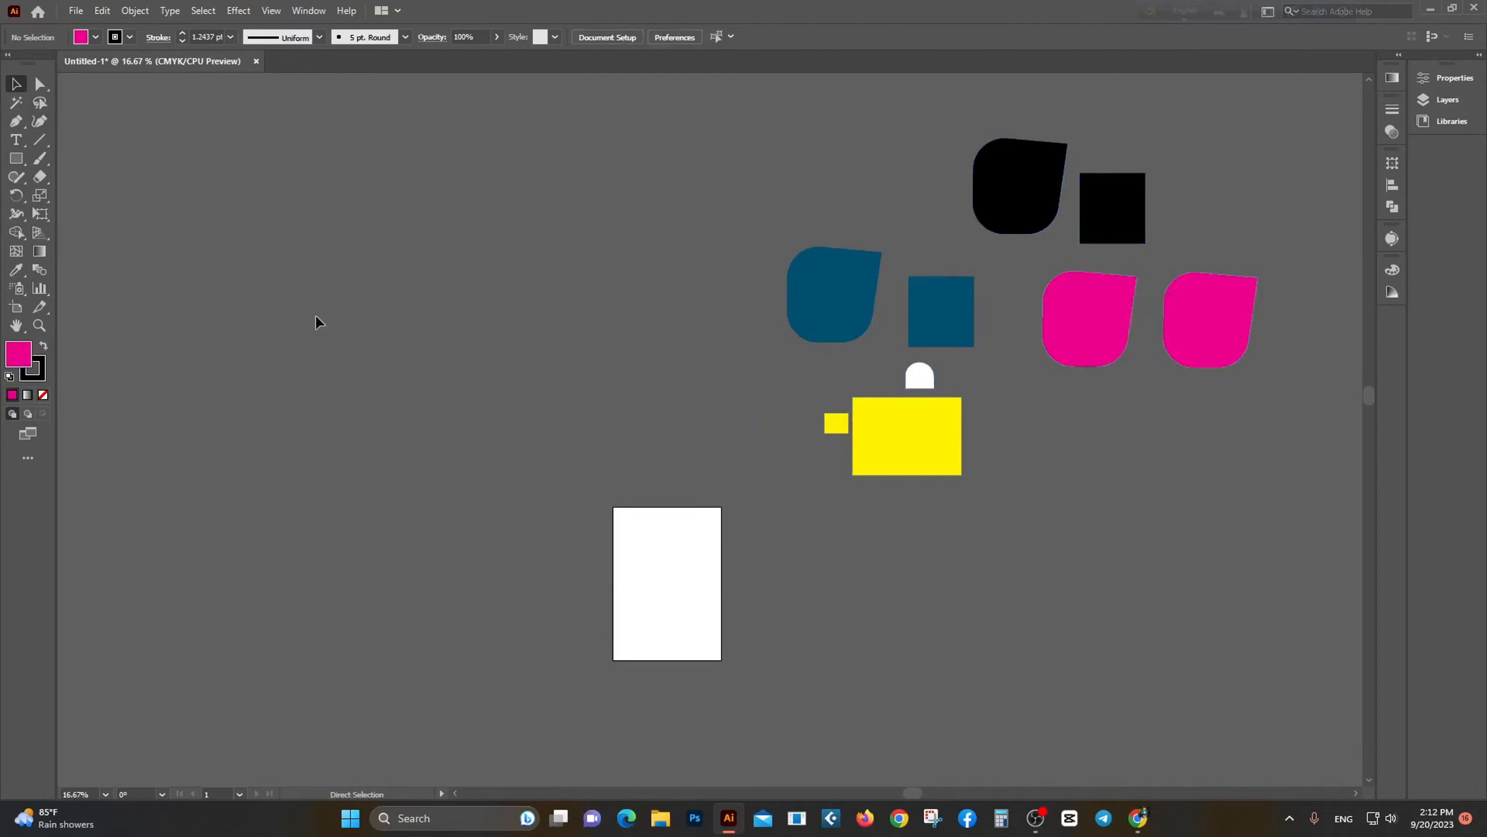
pyautogui.scroll(-3, 287, 302)
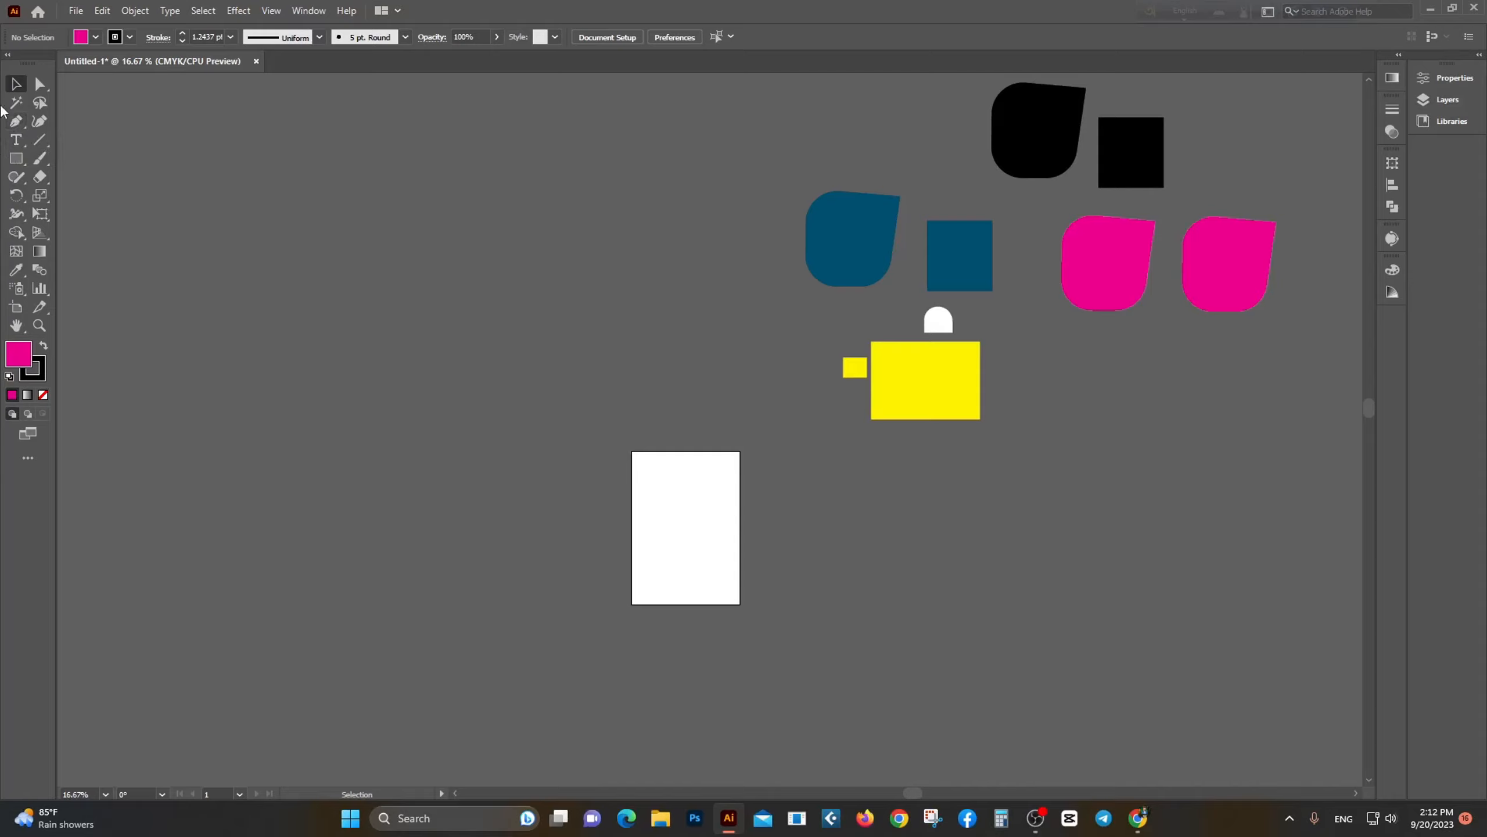
# Step: Draw a closed four-sided magenta shape about 1855 by 1868 pt with the Pen tool, and move it slightly left and up
pyautogui.click(21, 121)
pyautogui.click(370, 538)
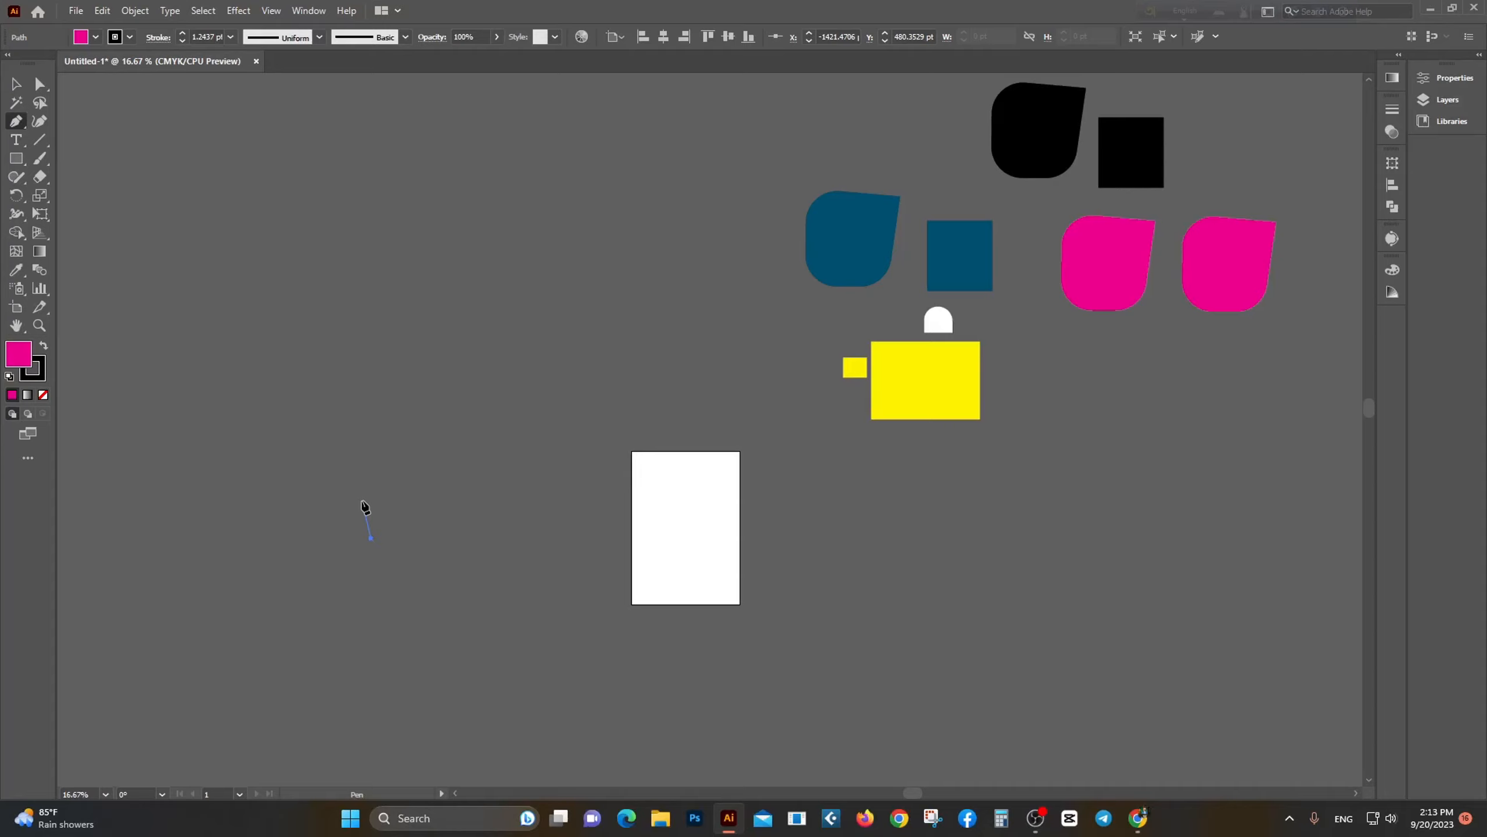
pyautogui.click(306, 315)
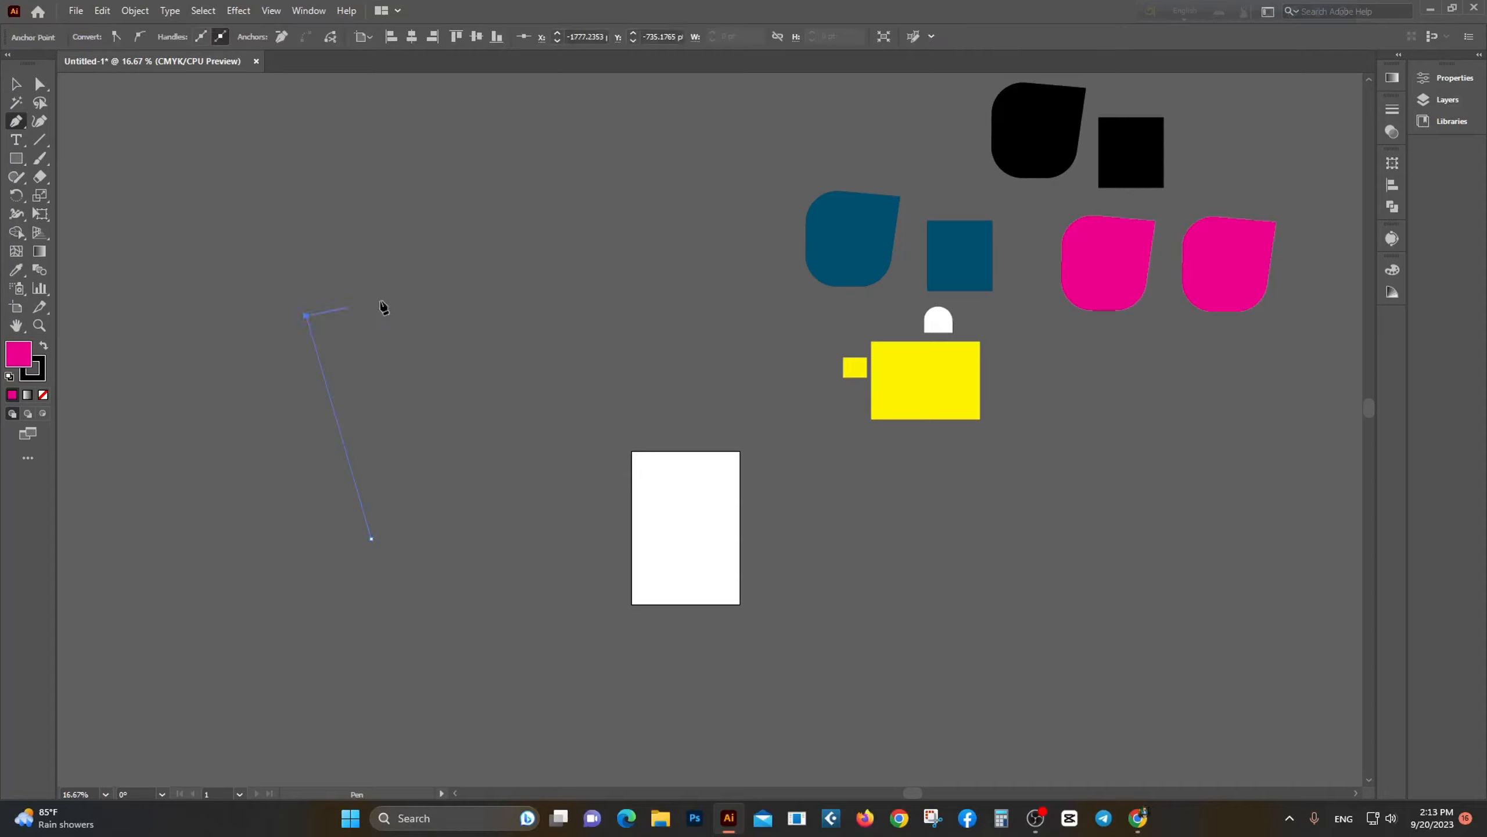
pyautogui.click(523, 198)
pyautogui.click(645, 357)
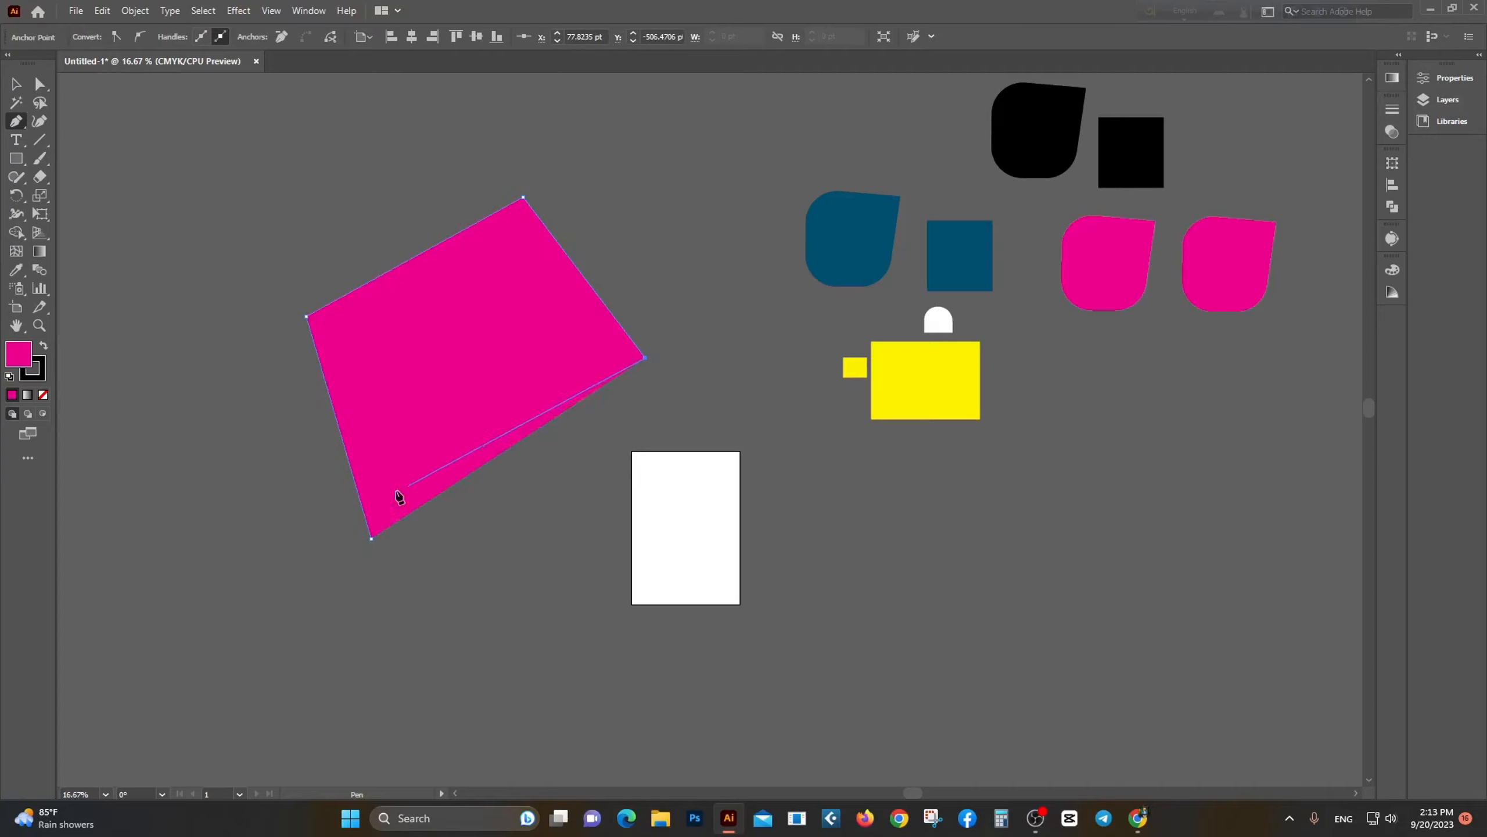
pyautogui.click(392, 547)
pyautogui.click(16, 85)
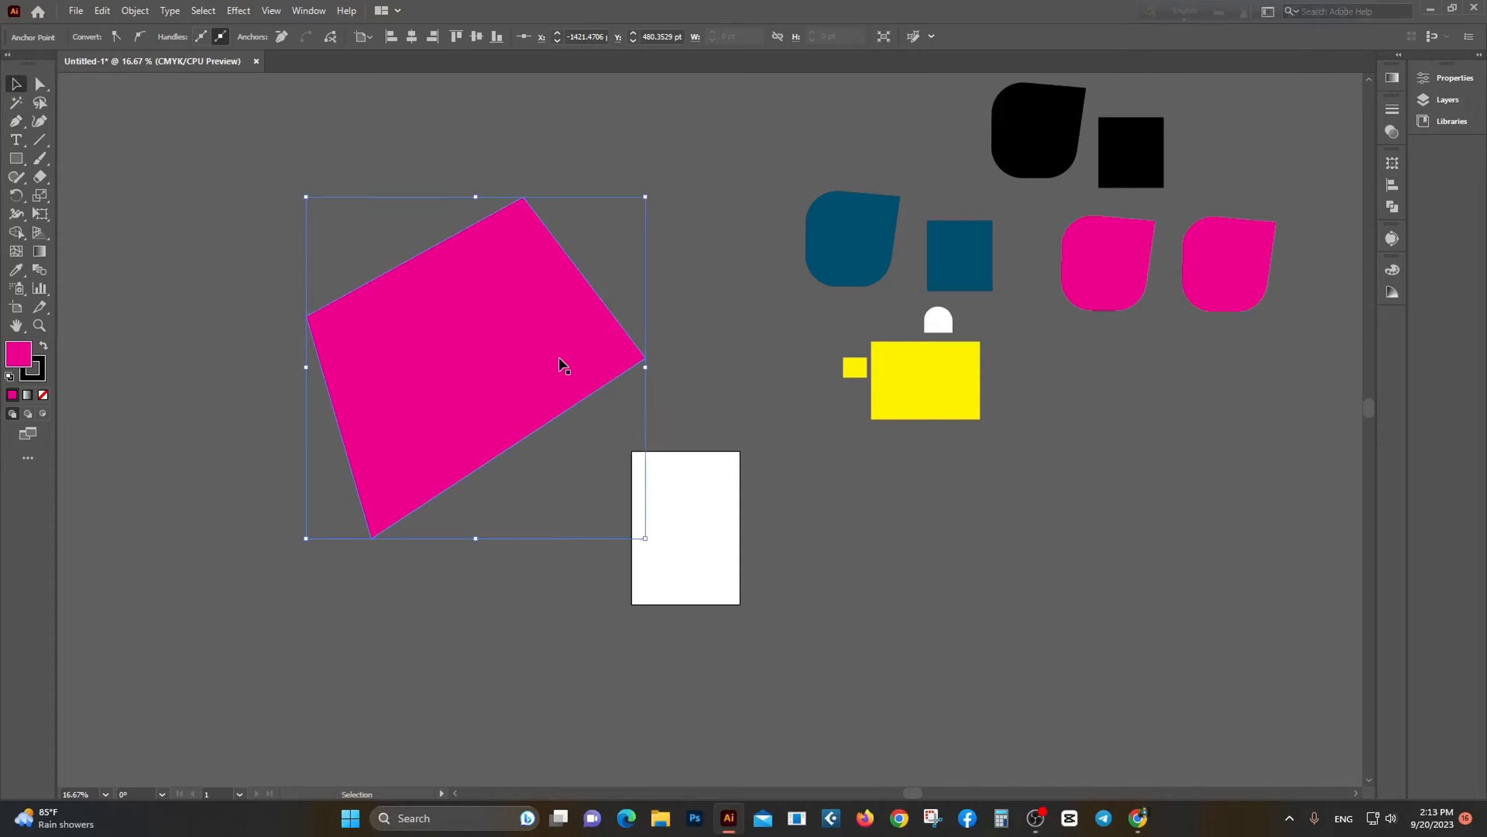
pyautogui.moveTo(561, 362); pyautogui.dragTo(438, 352)
# Step: Try drawing a long freeform path with straight and curved segments across the artboard with the Pen tool
pyautogui.click(15, 123)
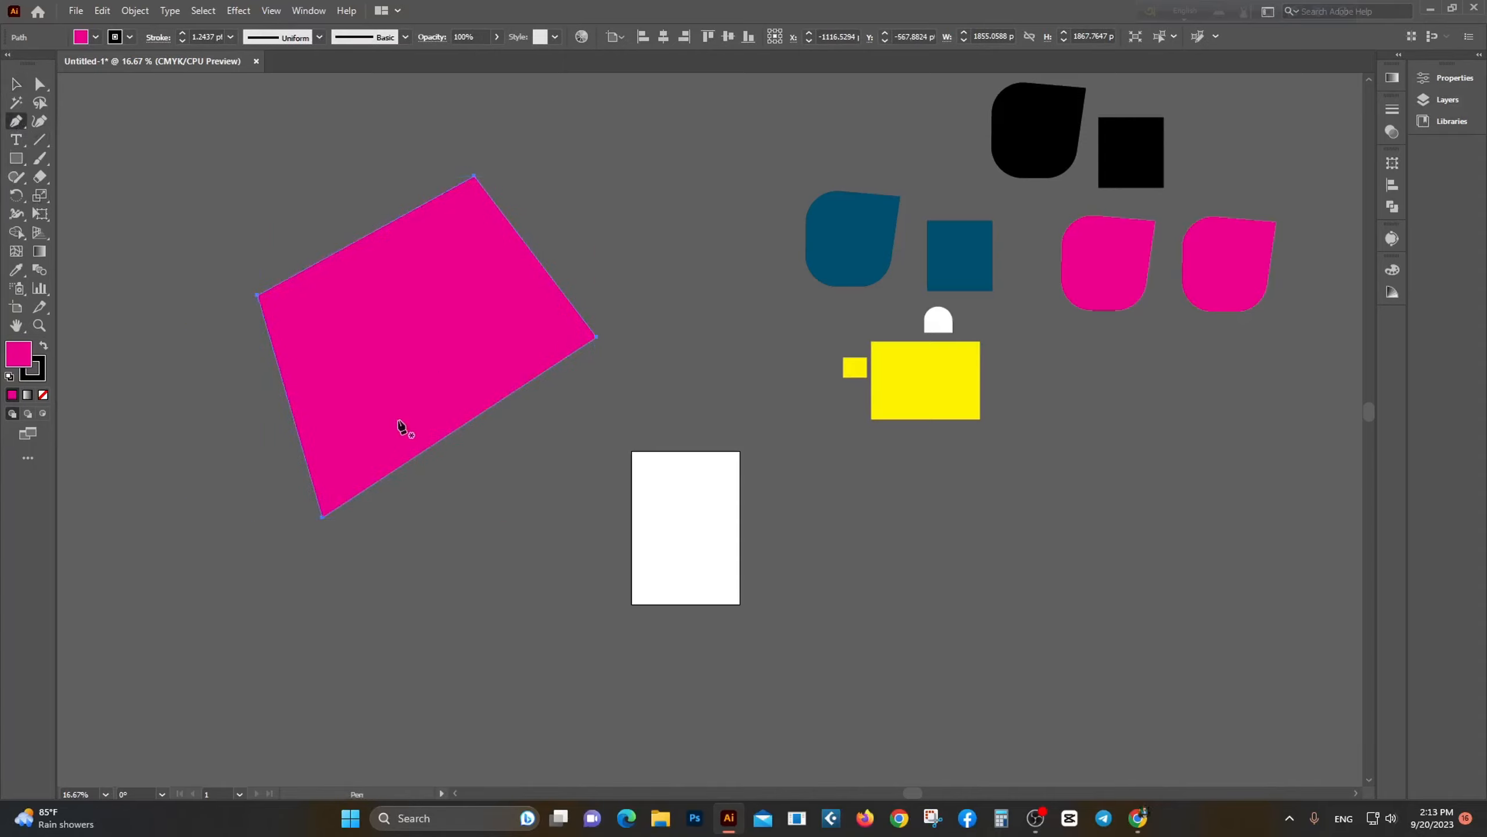
pyautogui.scroll(-2, 328, 481)
pyautogui.click(648, 332)
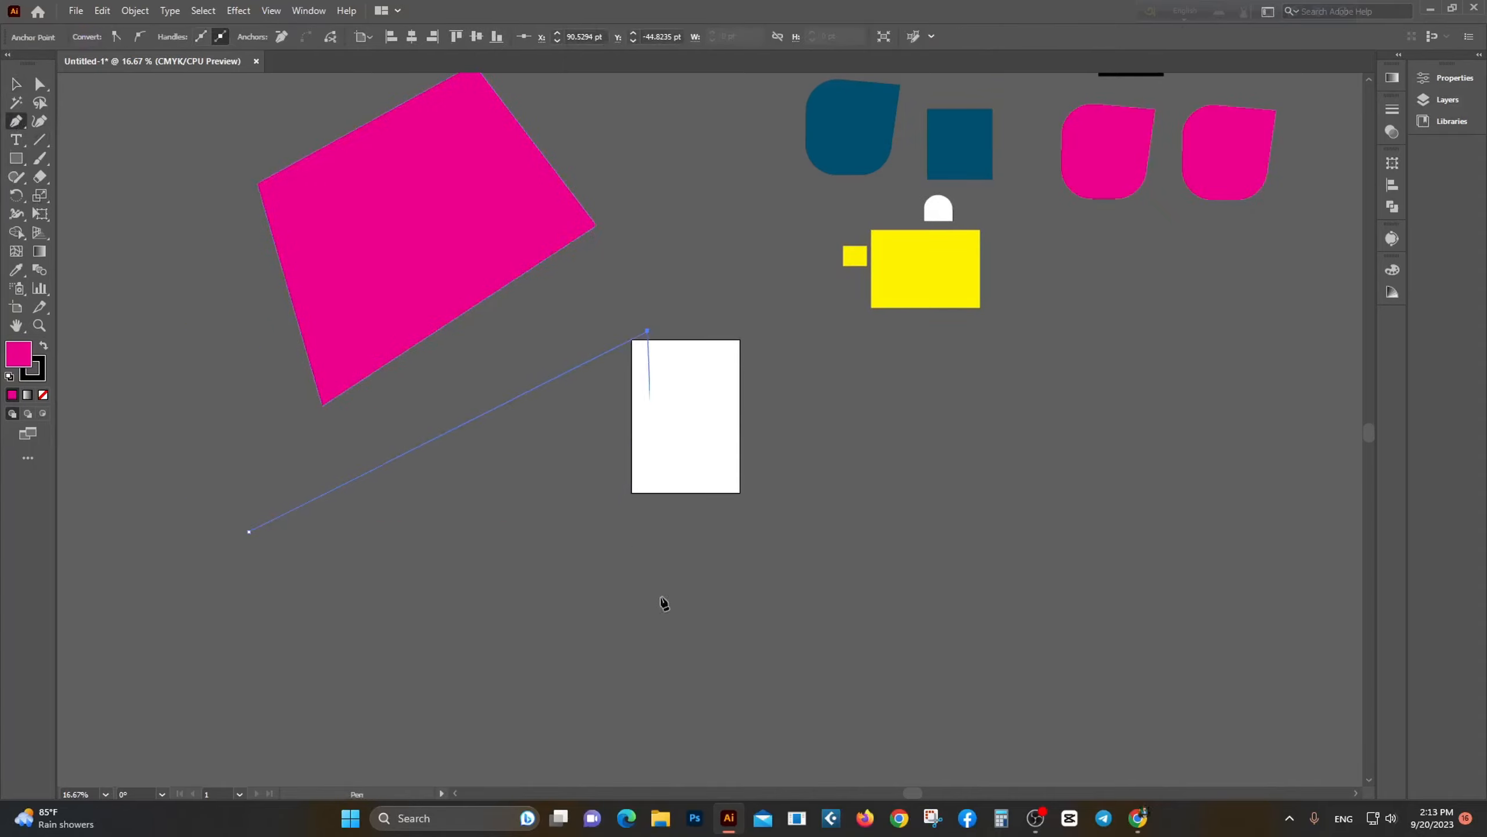
pyautogui.click(664, 611)
pyautogui.click(542, 608)
pyautogui.moveTo(366, 488); pyautogui.dragTo(377, 467)
pyautogui.moveTo(490, 379); pyautogui.dragTo(510, 371)
pyautogui.moveTo(655, 334); pyautogui.dragTo(695, 396)
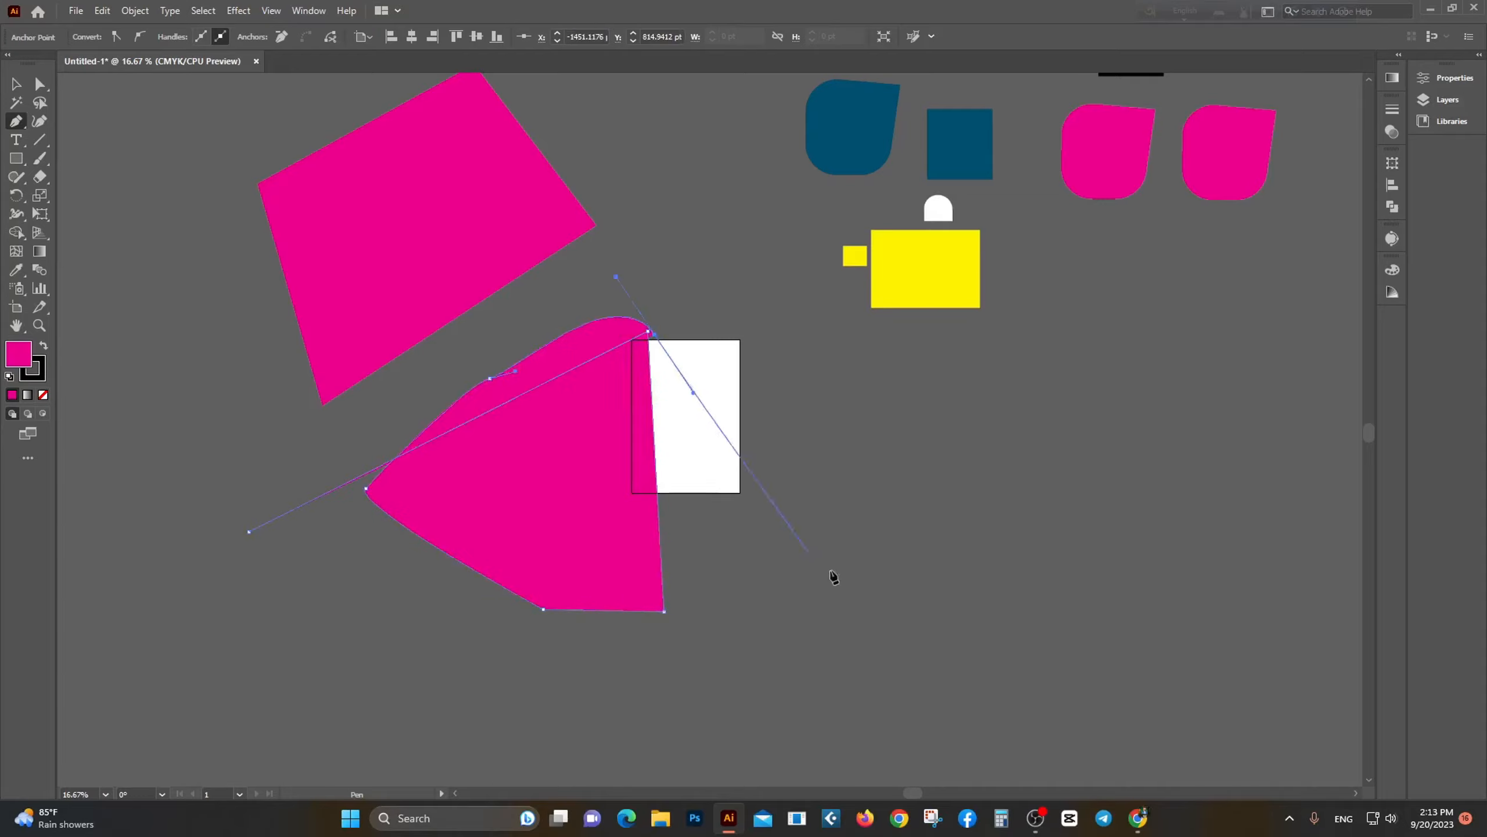
pyautogui.moveTo(876, 583); pyautogui.dragTo(948, 565)
pyautogui.moveTo(1121, 452); pyautogui.dragTo(1123, 448)
pyautogui.moveTo(1047, 398); pyautogui.dragTo(1011, 405)
pyautogui.moveTo(733, 507); pyautogui.dragTo(729, 518)
pyautogui.moveTo(598, 633); pyautogui.dragTo(553, 637)
pyautogui.moveTo(295, 559); pyautogui.dragTo(310, 553)
pyautogui.moveTo(640, 586); pyautogui.dragTo(696, 598)
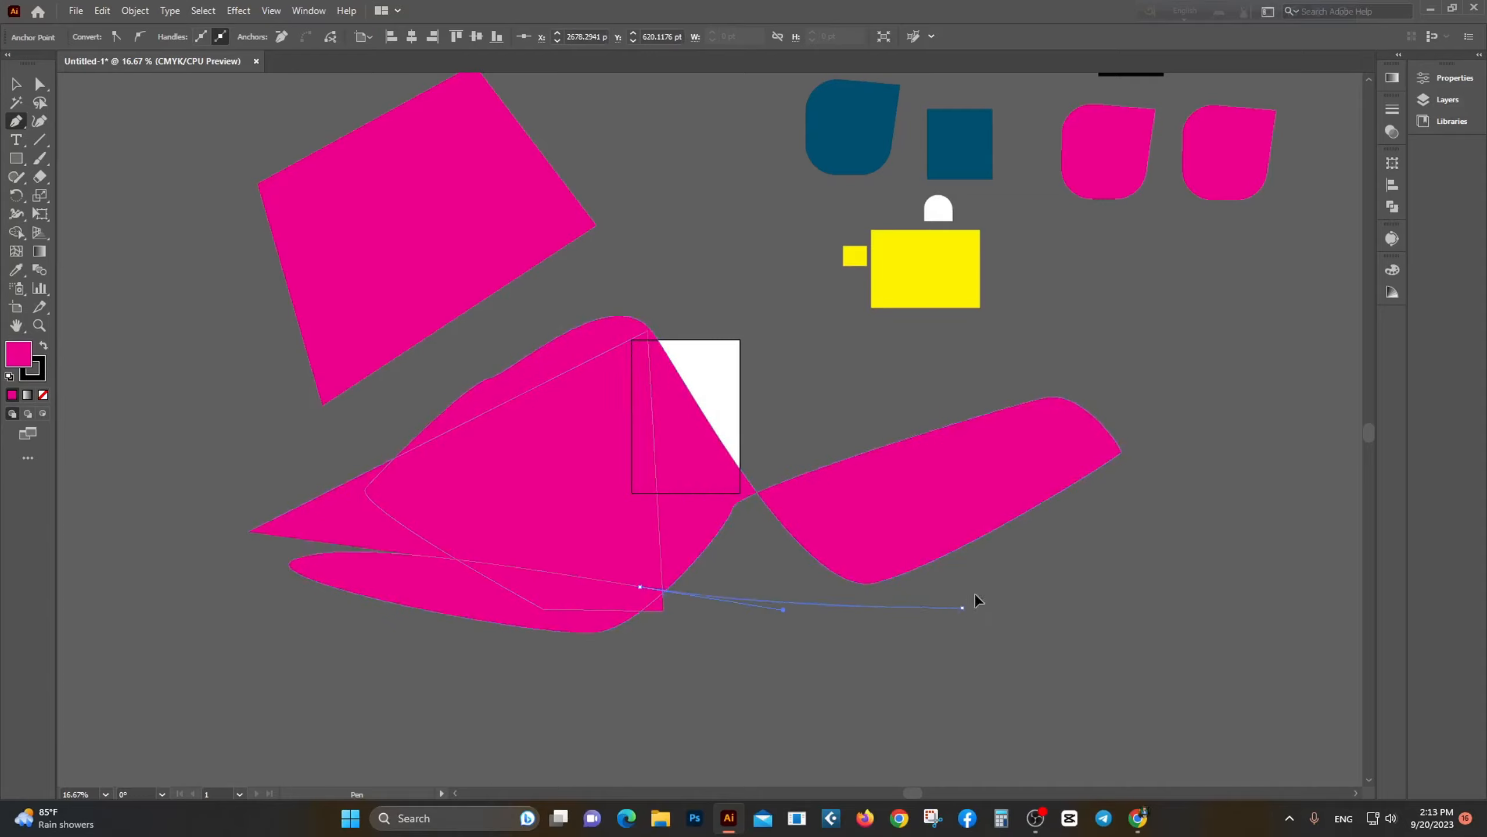
pyautogui.moveTo(962, 608); pyautogui.dragTo(970, 593)
pyautogui.moveTo(864, 409); pyautogui.dragTo(850, 390)
pyautogui.moveTo(757, 281); pyautogui.dragTo(741, 269)
pyautogui.moveTo(715, 237); pyautogui.dragTo(710, 251)
pyautogui.moveTo(888, 454); pyautogui.dragTo(1036, 439)
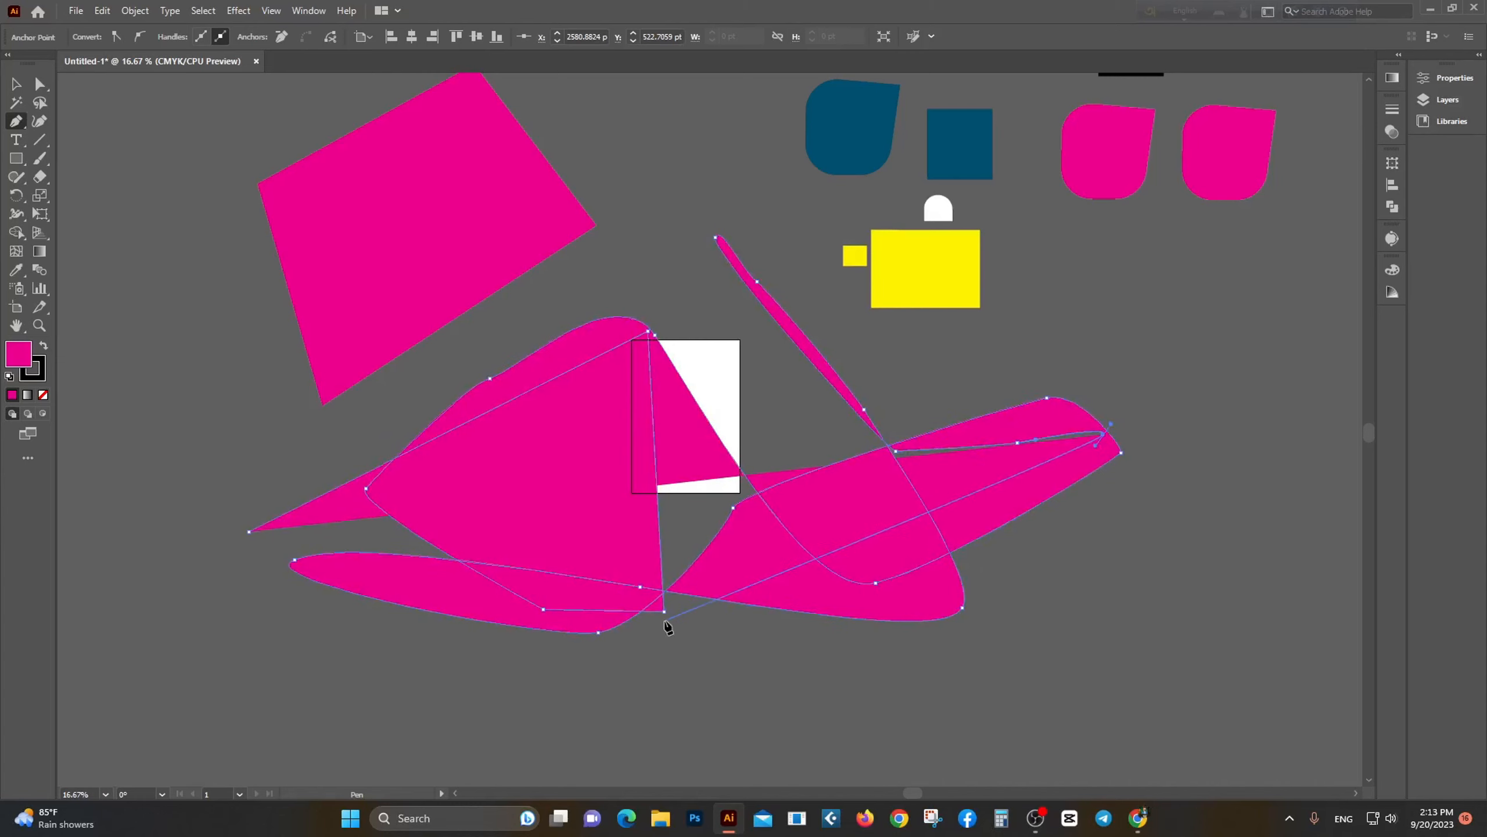
# Step: Undo the freeform pen path point by point until it is completely removed
pyautogui.hotkey('ctrl', 'z')
pyautogui.hotkey('ctrl', 'z')
pyautogui.hotkey('ctrl', 'z')
pyautogui.hotkey('ctrl', 'z')
pyautogui.hotkey('ctrl', 'z')
pyautogui.hotkey('ctrl', 'z')
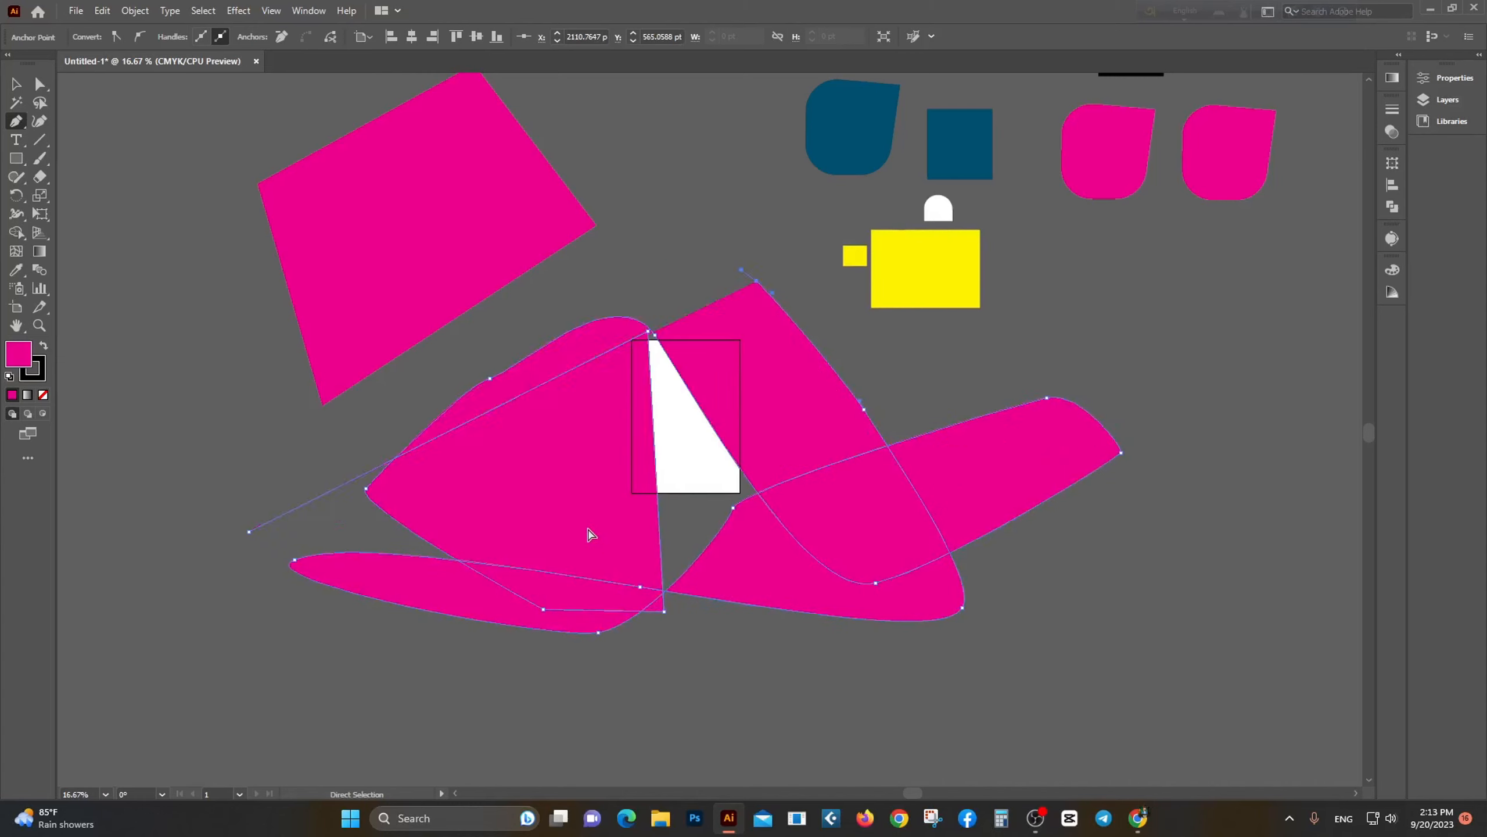
pyautogui.hotkey('ctrl', 'z')
pyautogui.hotkey('ctrl', 'z')
pyautogui.hotkey('ctrl', 'z')
pyautogui.hotkey('ctrl', 'z')
pyautogui.hotkey('ctrl', 'z')
pyautogui.hotkey('ctrl', 'z')
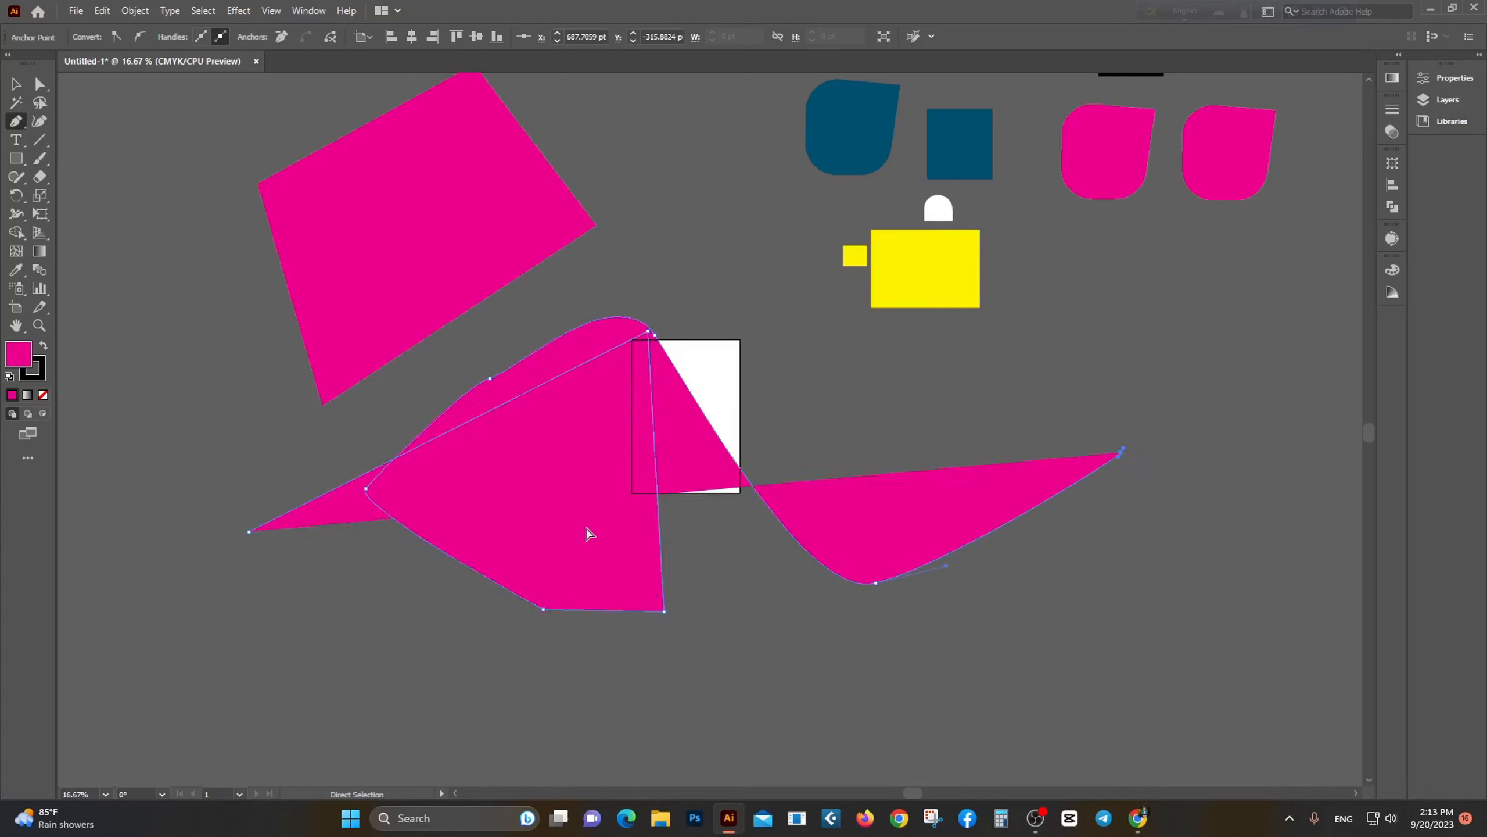
pyautogui.hotkey('ctrl', 'z')
pyautogui.hotkey('ctrl', 'z')
pyautogui.hotkey('ctrl', 'z')
pyautogui.hotkey('ctrl', 'z')
pyautogui.hotkey('ctrl', 'z')
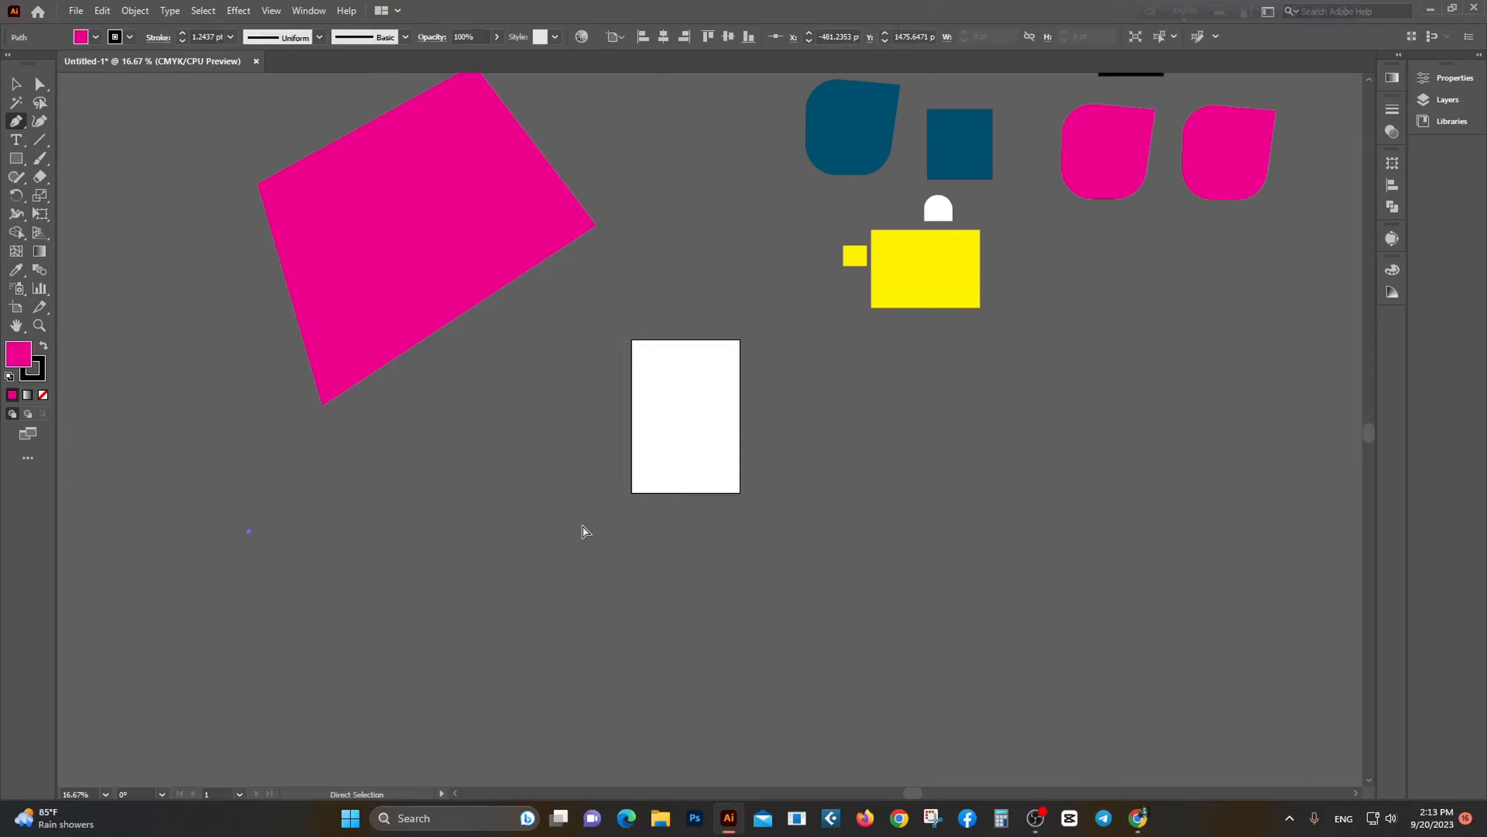
pyautogui.scroll(5, 664, 458)
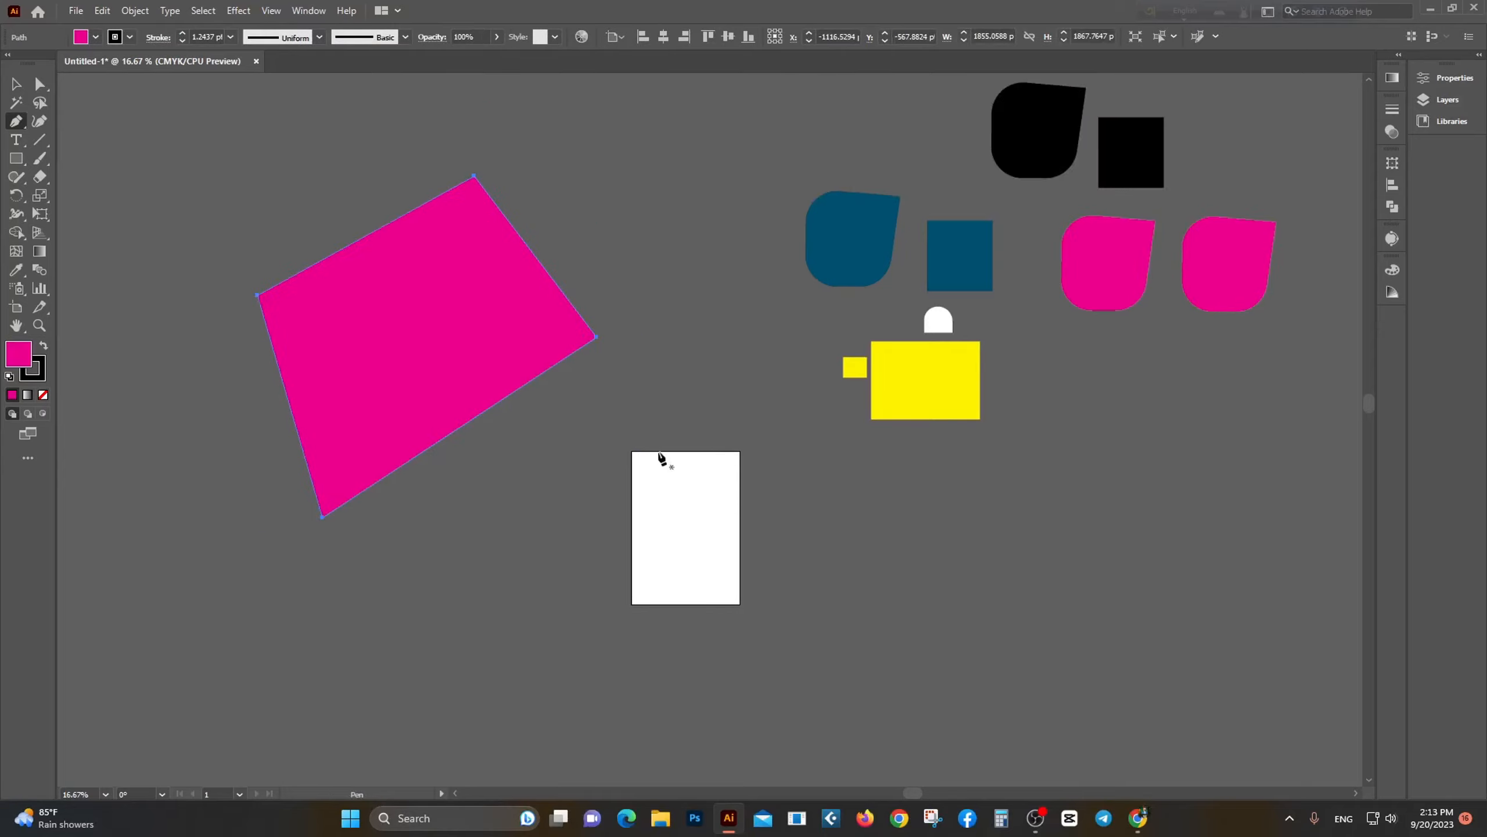
# Step: Trace the teal rounded shape's right edge and lower-right curve with the Pen tool, and remove the last anchor's outgoing handle
pyautogui.scroll(4, 935, 330)
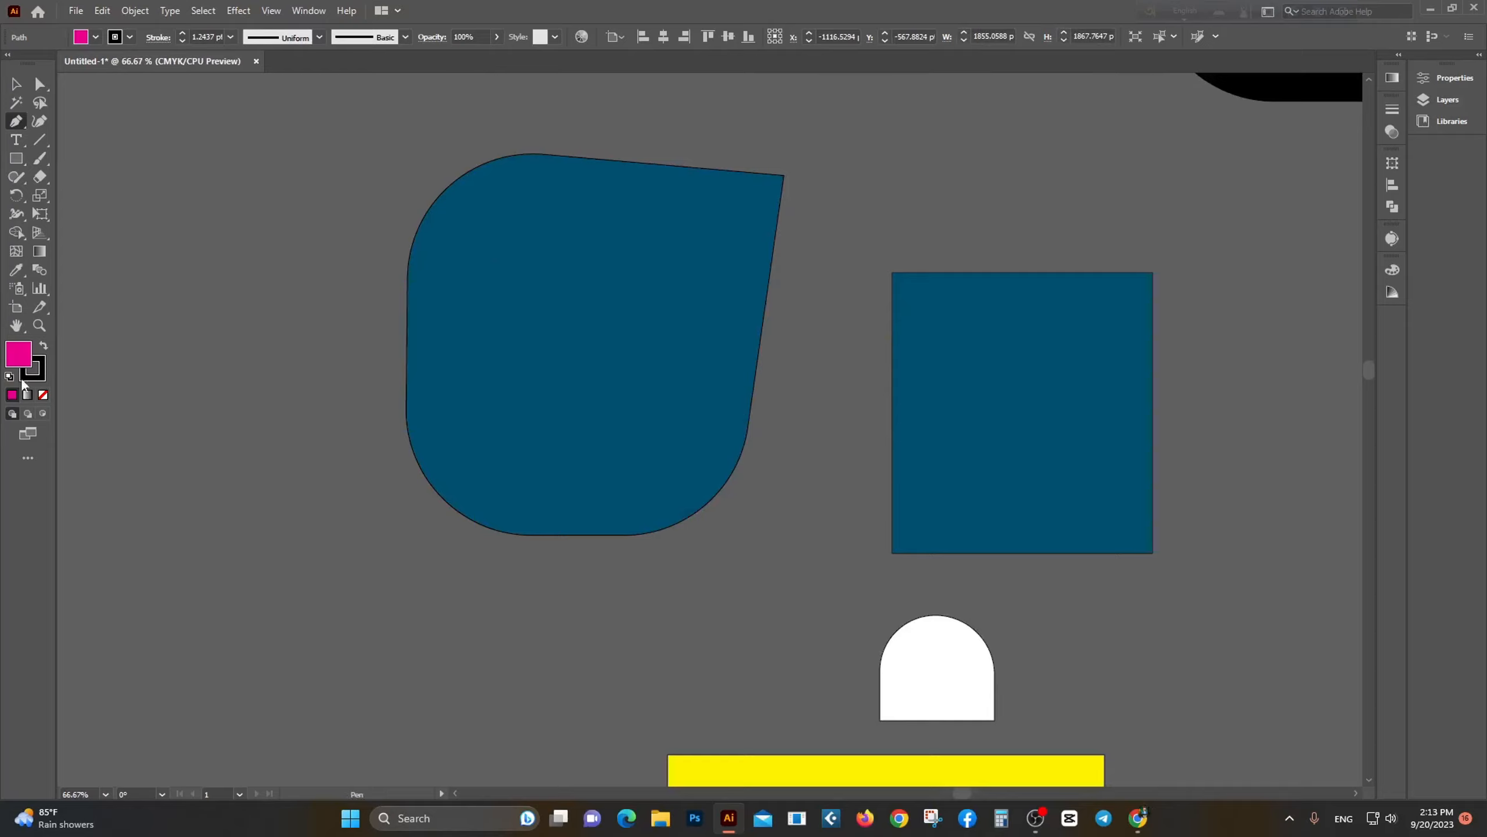
pyautogui.click(784, 177)
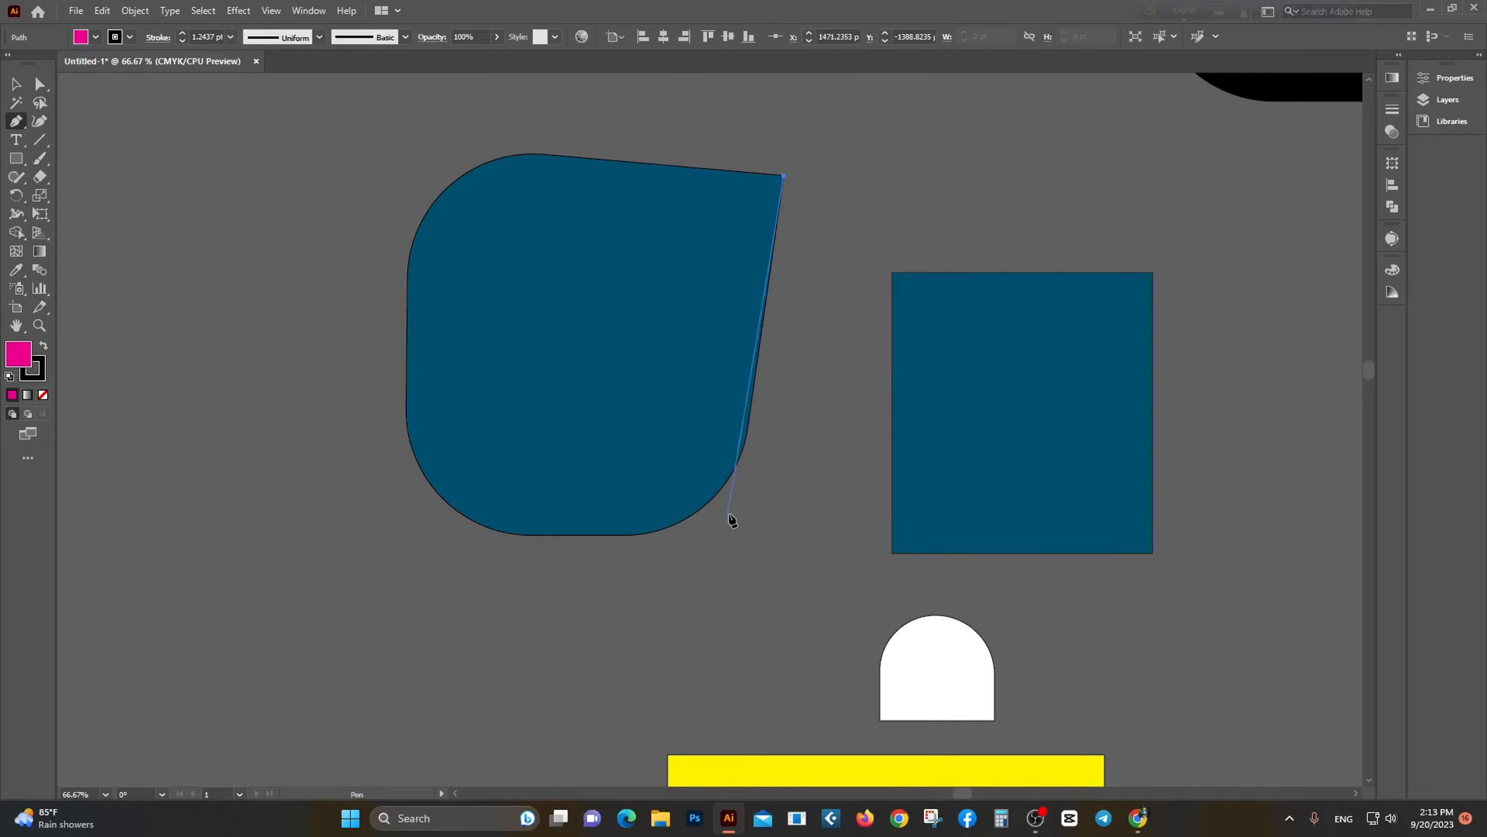
pyautogui.click(745, 447)
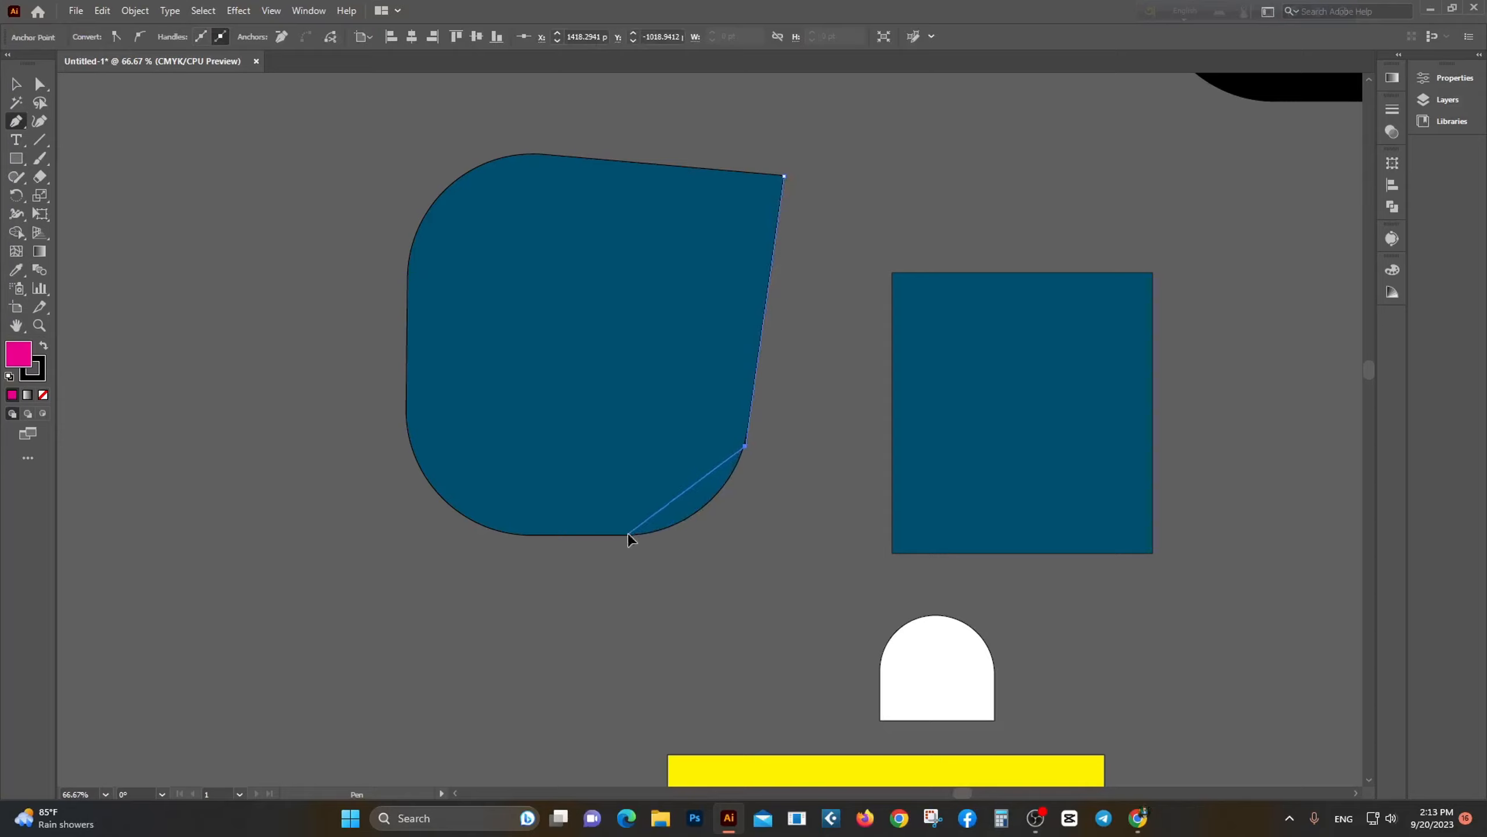
pyautogui.moveTo(627, 533); pyautogui.dragTo(543, 535)
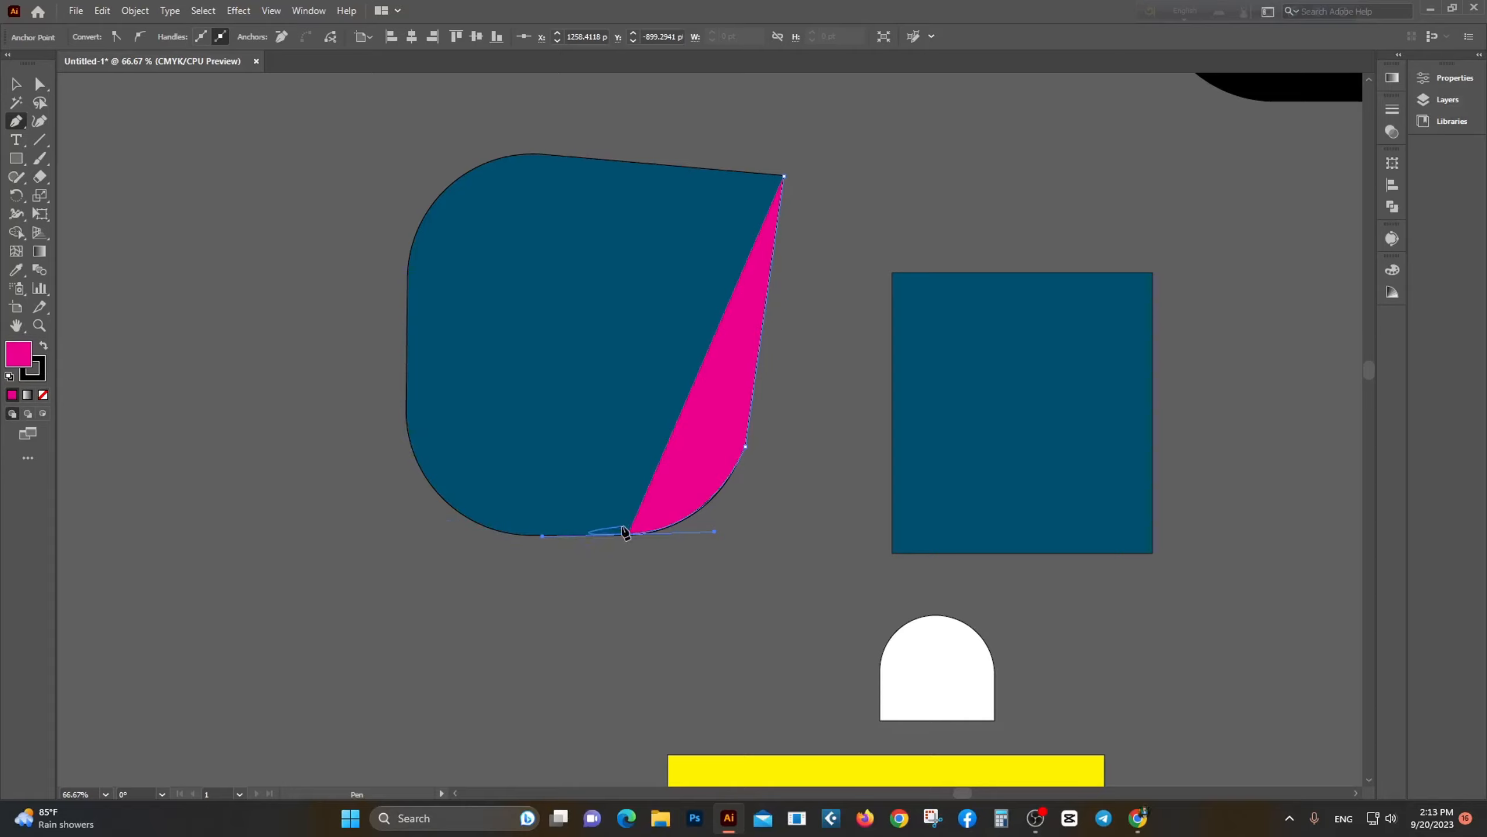
pyautogui.scroll(-1, 625, 548)
pyautogui.scroll(5, 631, 505)
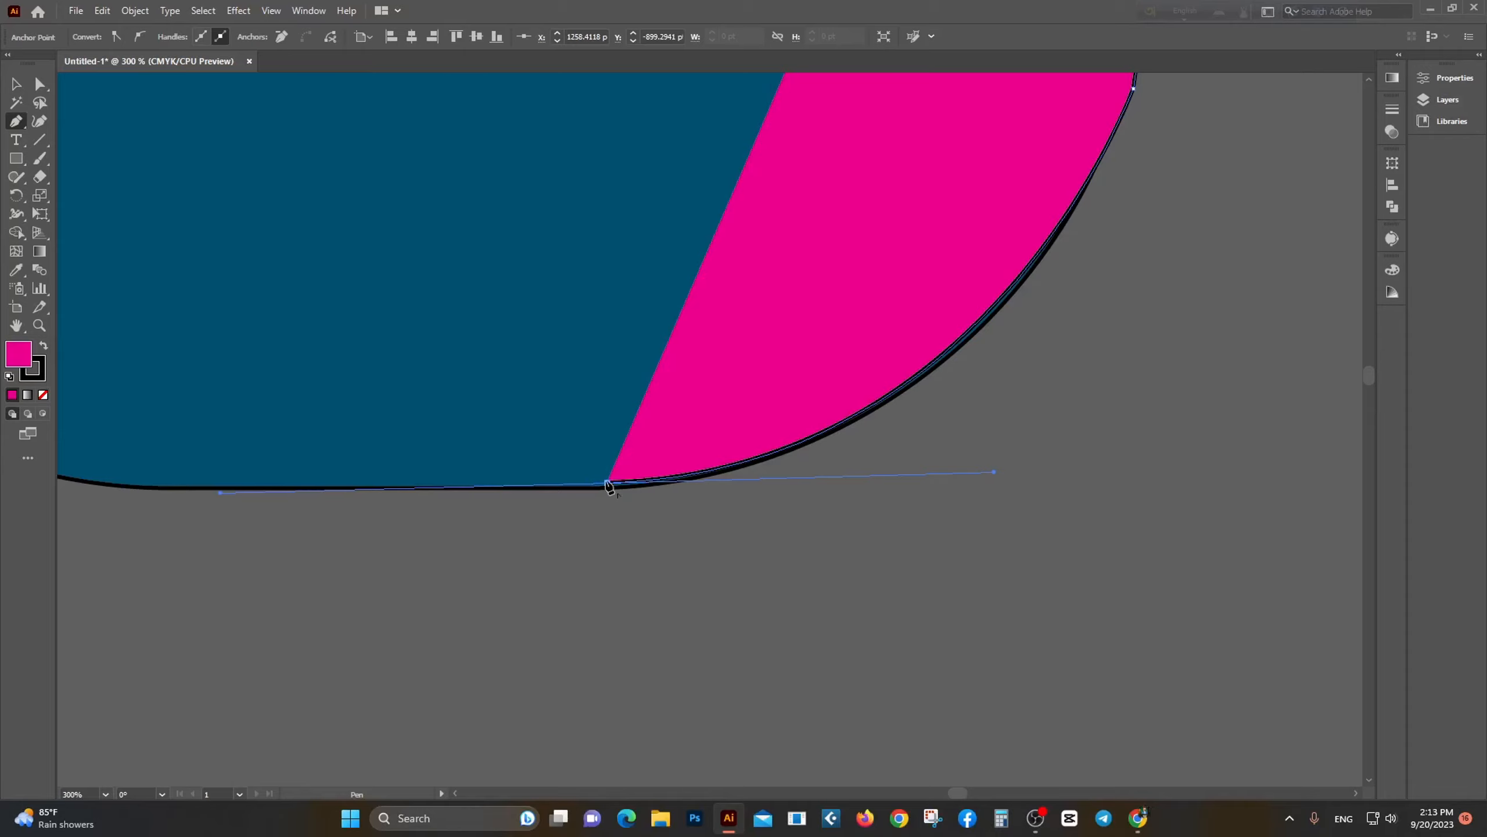
pyautogui.click(607, 485)
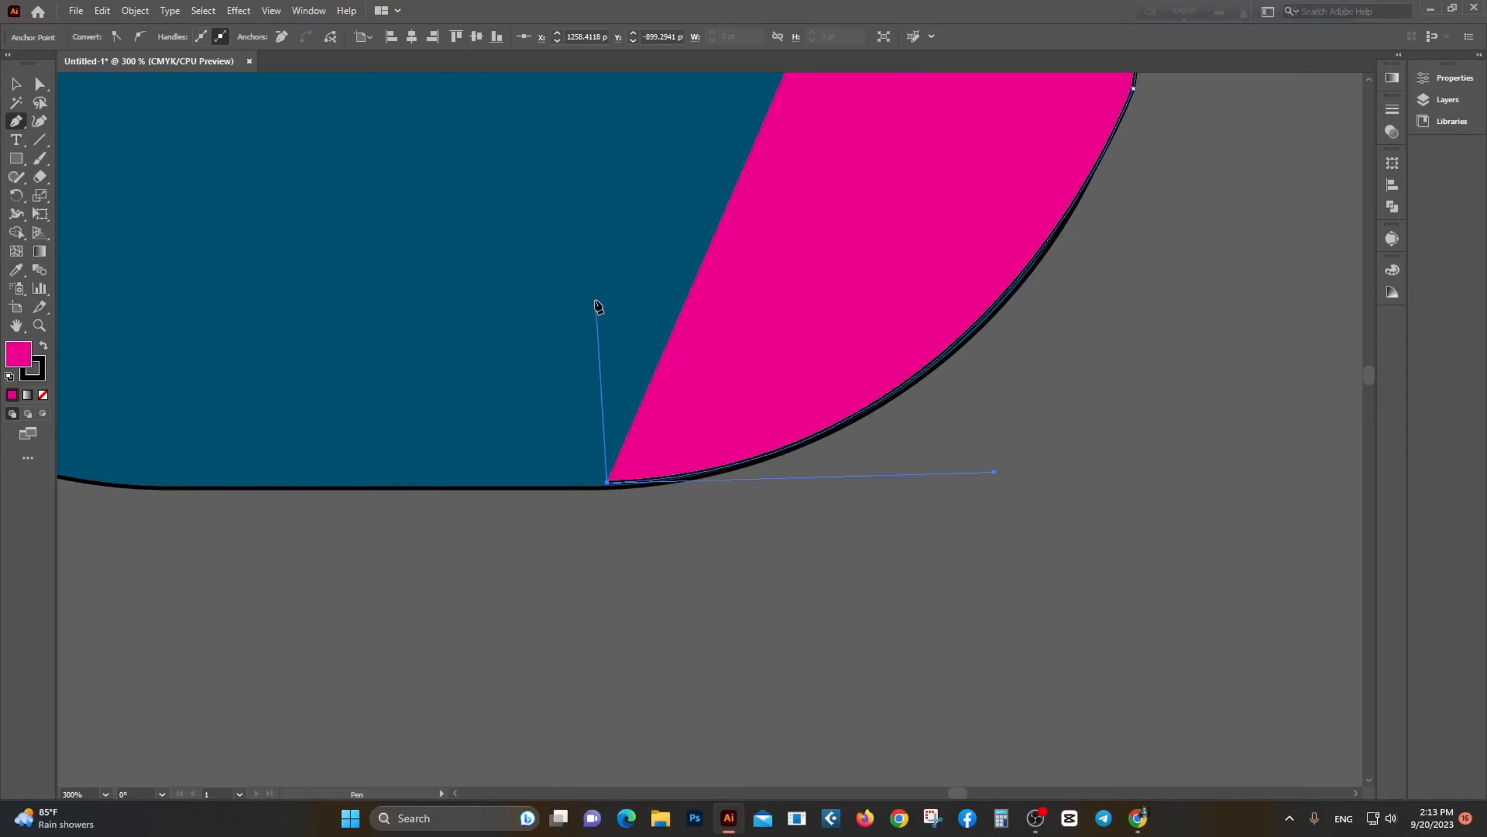
# Step: Continue the pen path with curved segments along the teal shape's bottom edge, lower-left corner and left side
pyautogui.scroll(-4, 481, 346)
pyautogui.hscroll(-3, 412, 425)
pyautogui.scroll(2, 412, 425)
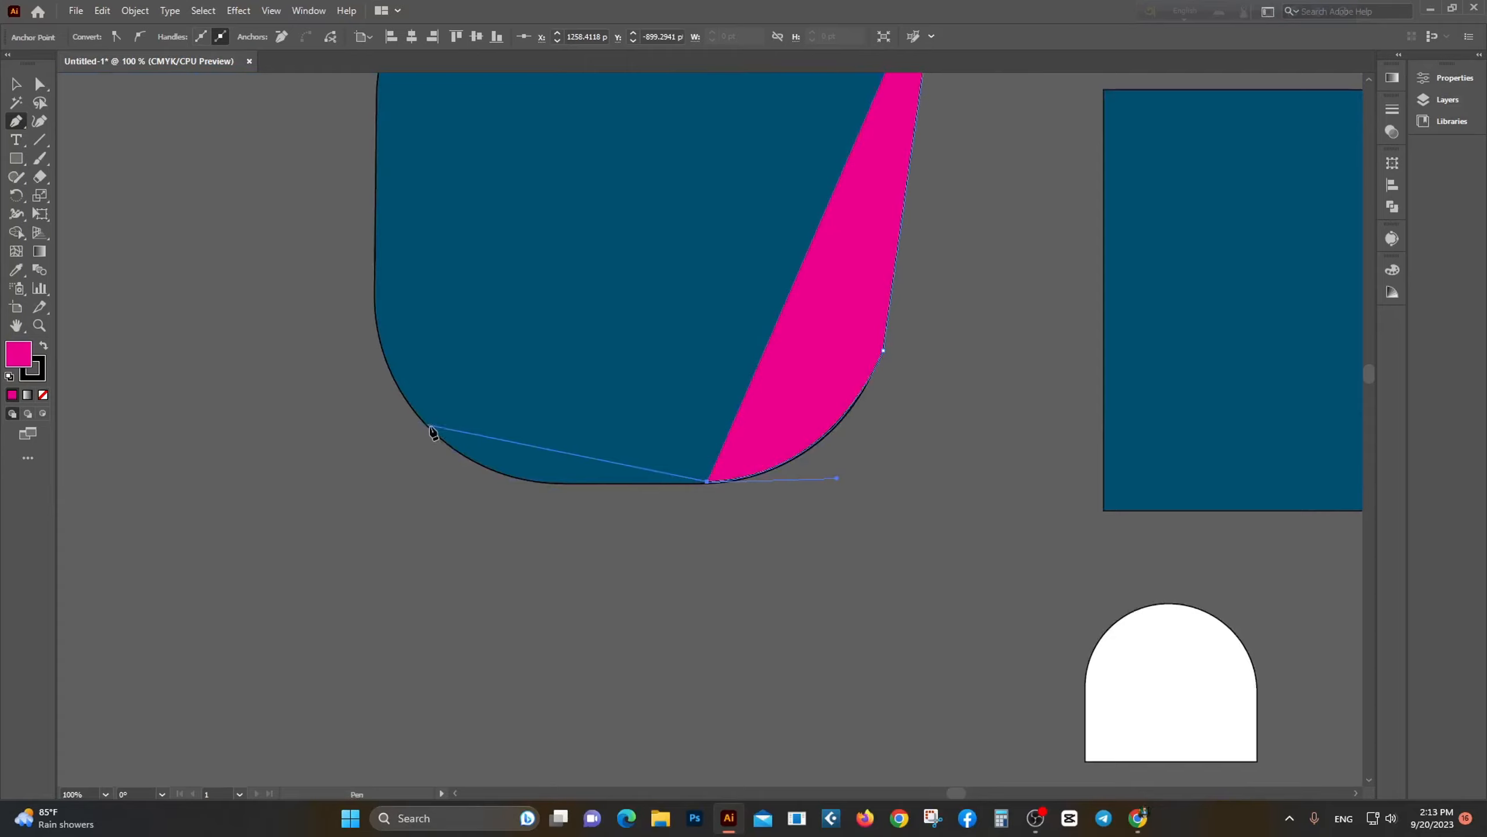
pyautogui.moveTo(448, 446); pyautogui.dragTo(382, 391)
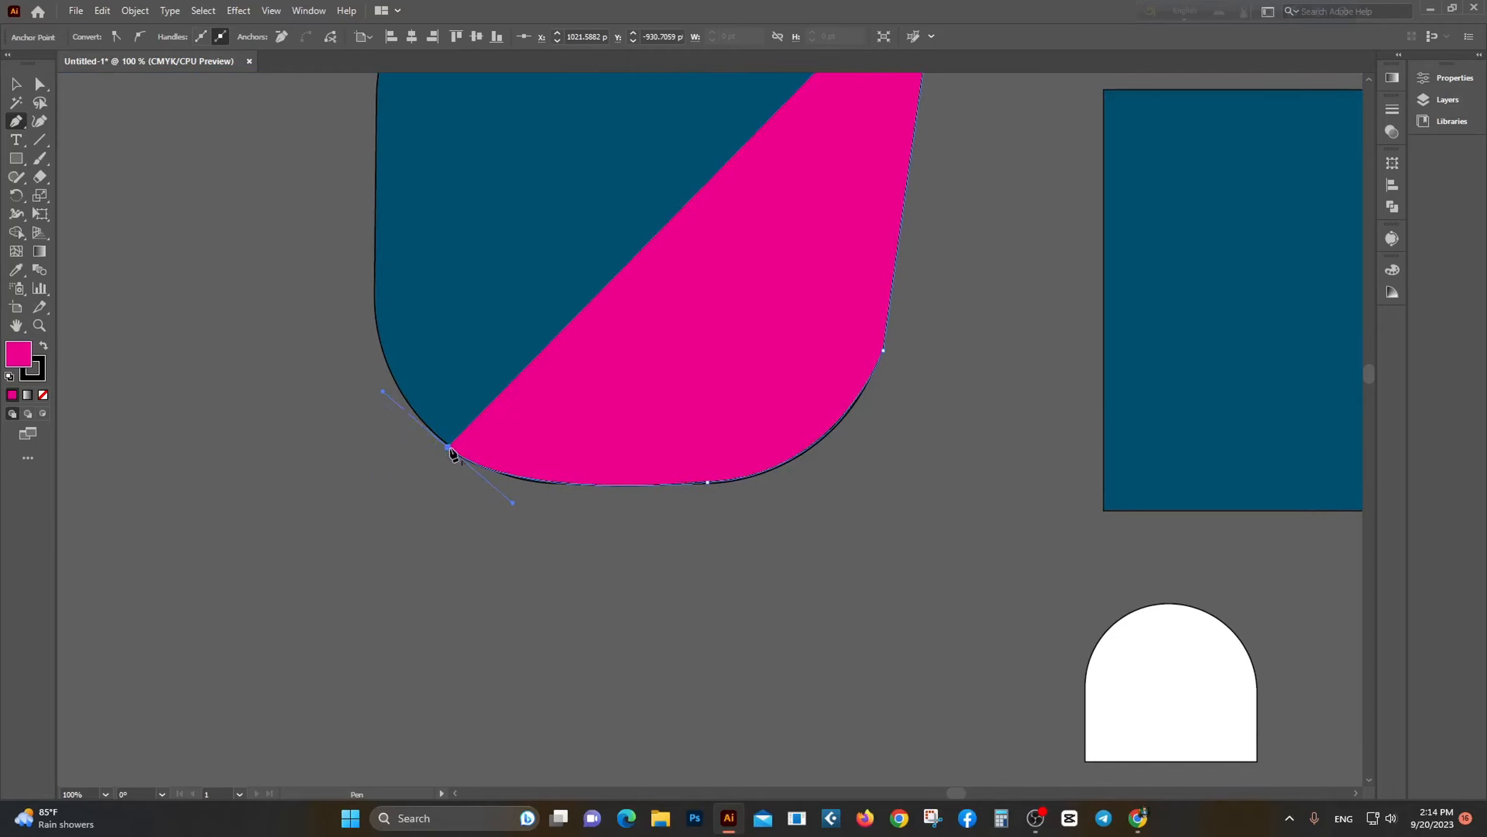
pyautogui.scroll(5, 422, 445)
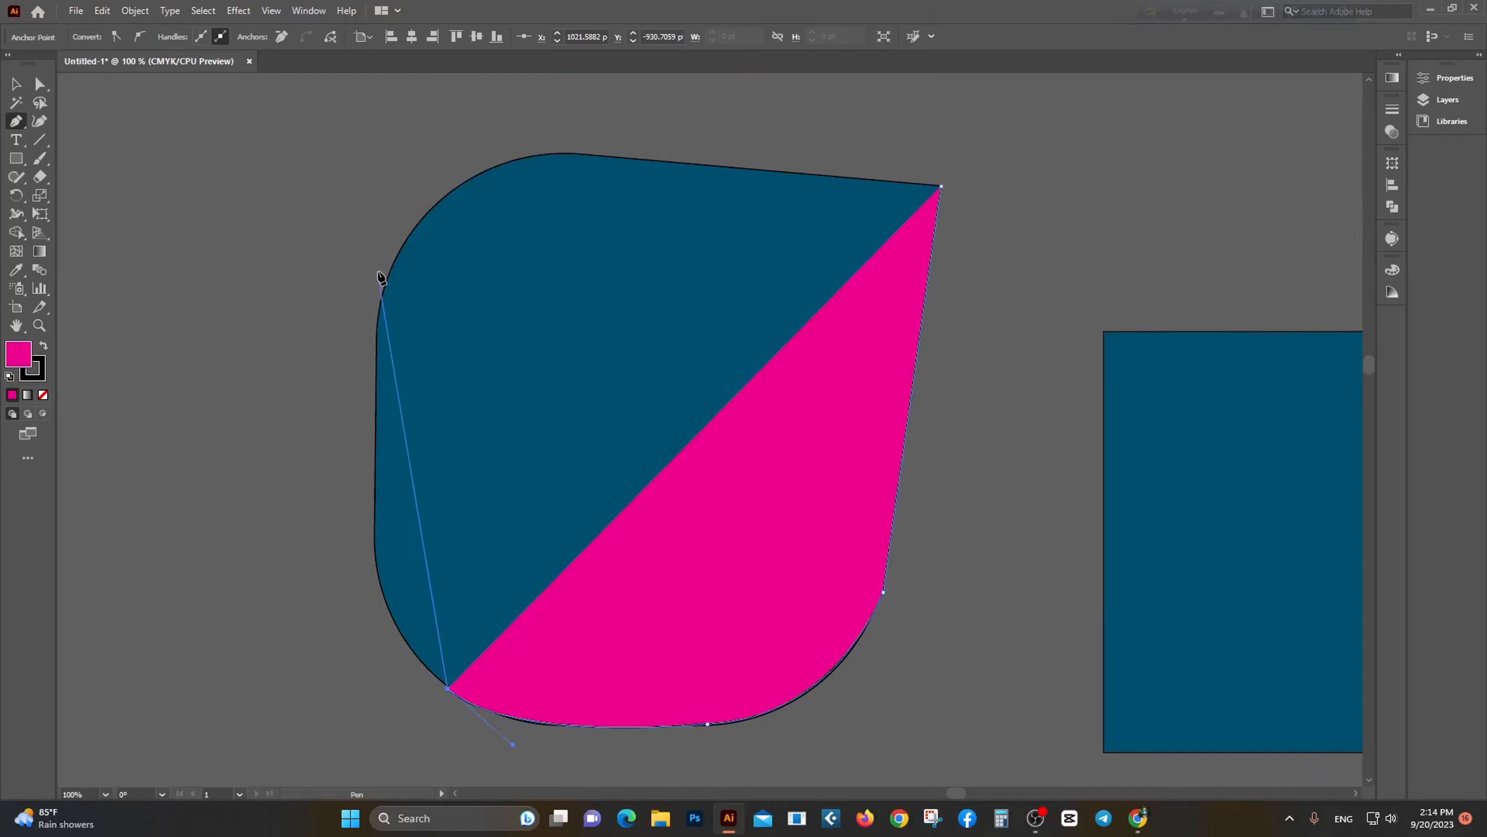
pyautogui.moveTo(385, 278); pyautogui.dragTo(442, 205)
# Step: Trace the teal shape's upper-left curve and top edge, and close the pen path at the pointed corner
pyautogui.scroll(-3, 381, 497)
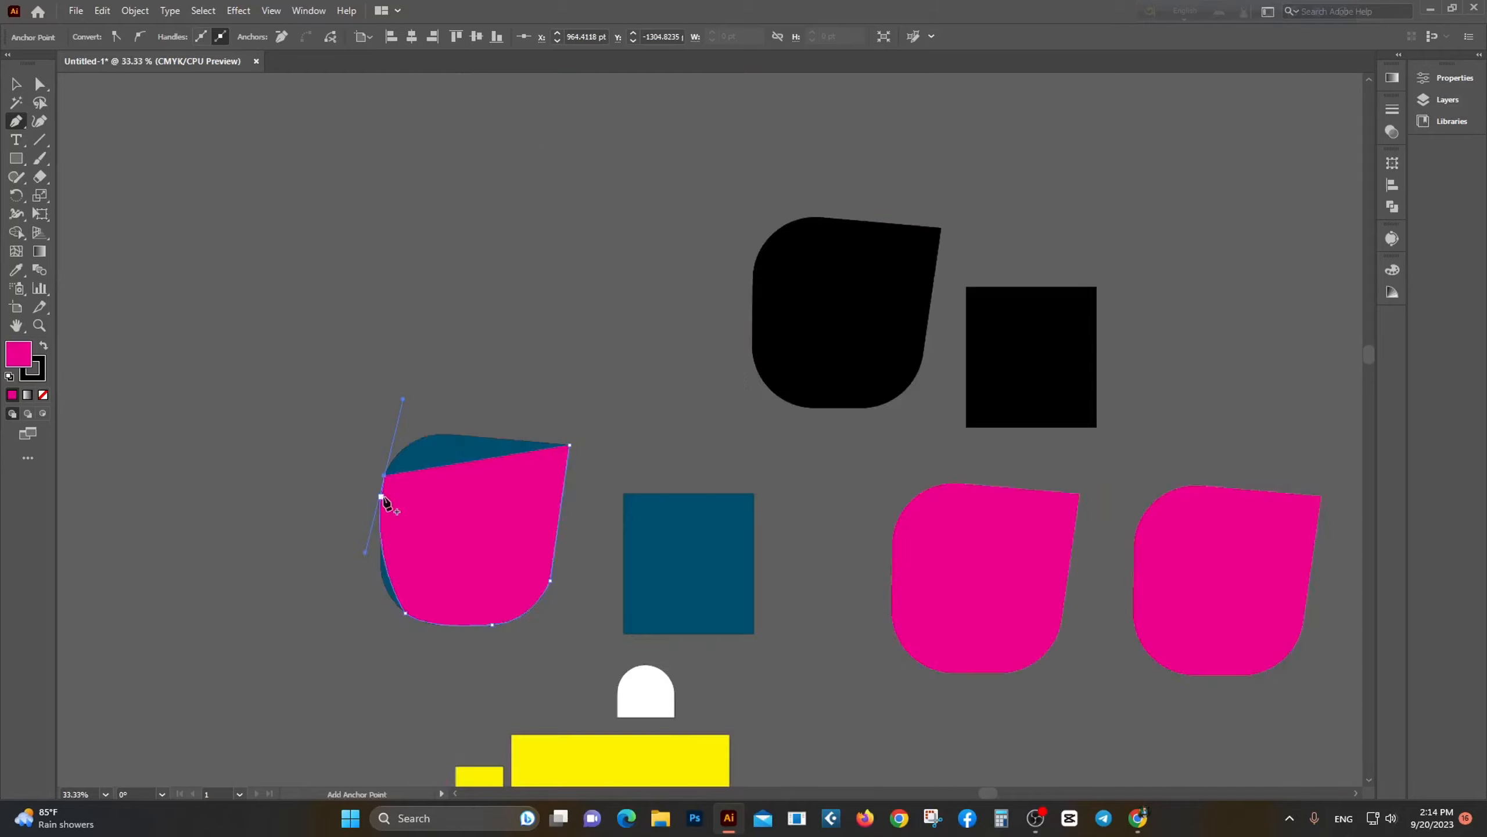
pyautogui.scroll(-2, 451, 401)
pyautogui.scroll(4, 454, 376)
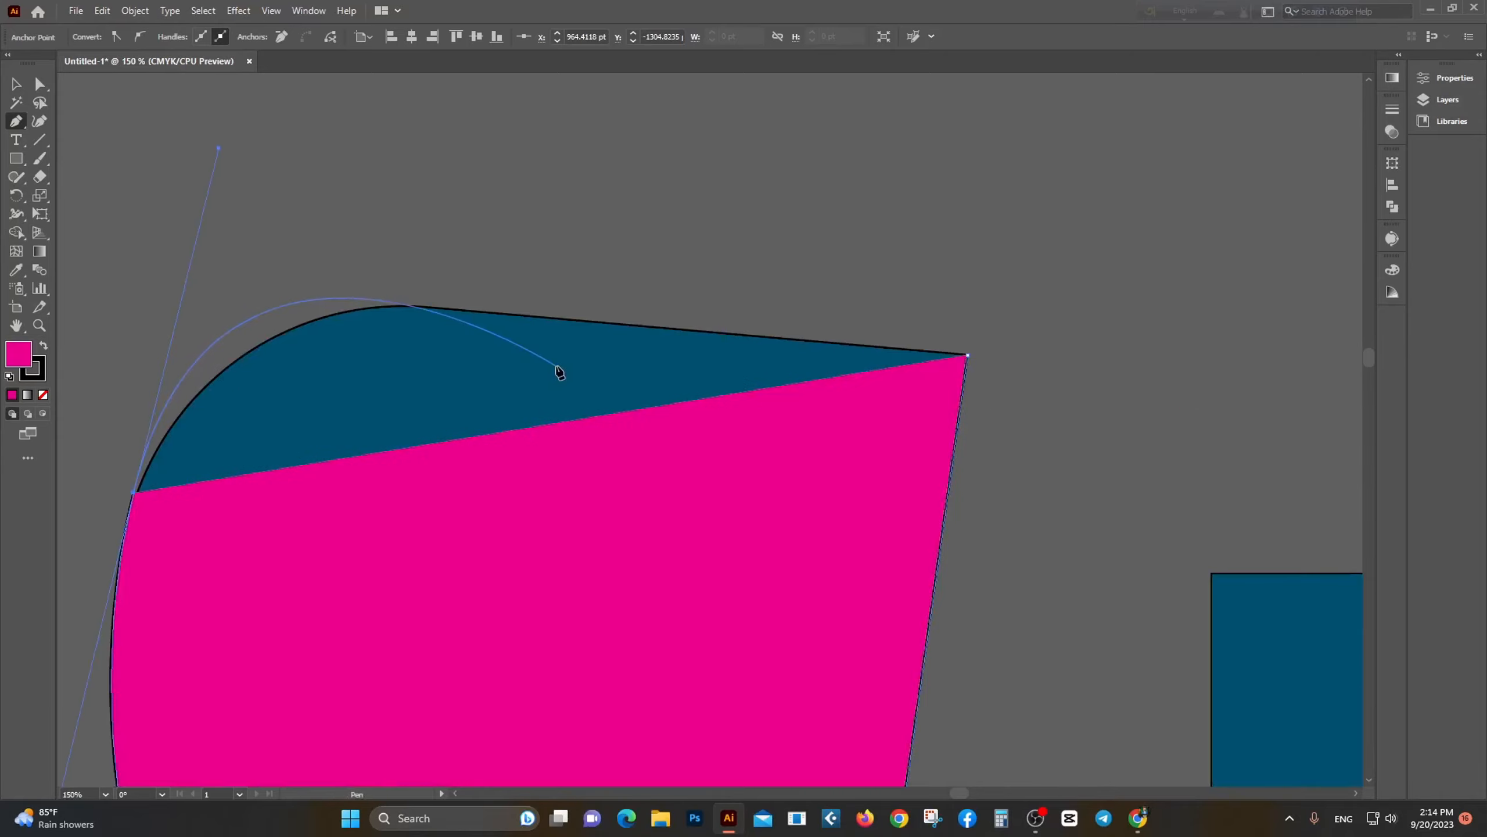
pyautogui.click(134, 492)
pyautogui.moveTo(454, 310); pyautogui.dragTo(695, 343)
pyautogui.click(451, 308)
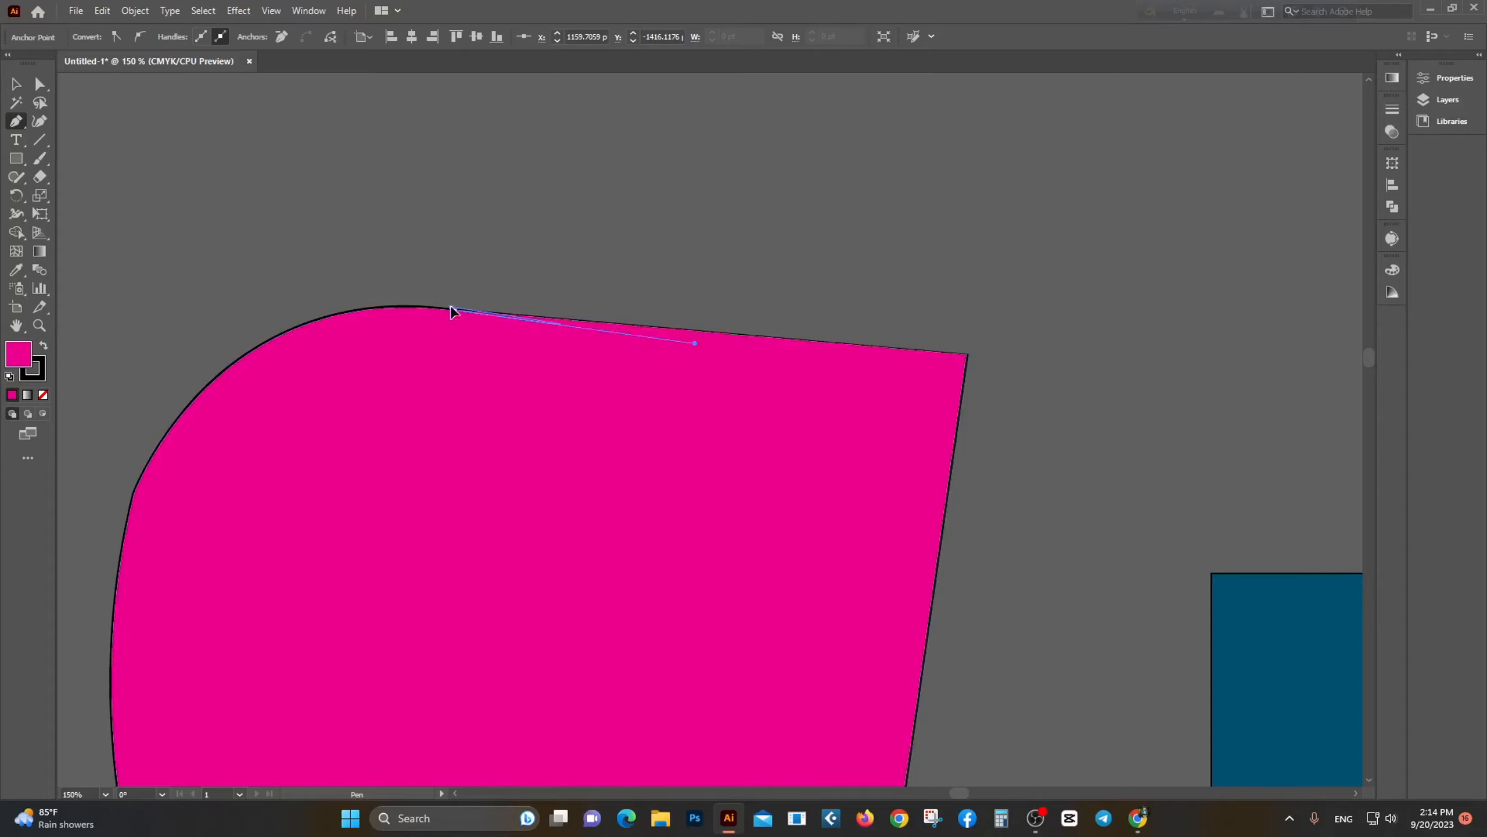
pyautogui.click(965, 354)
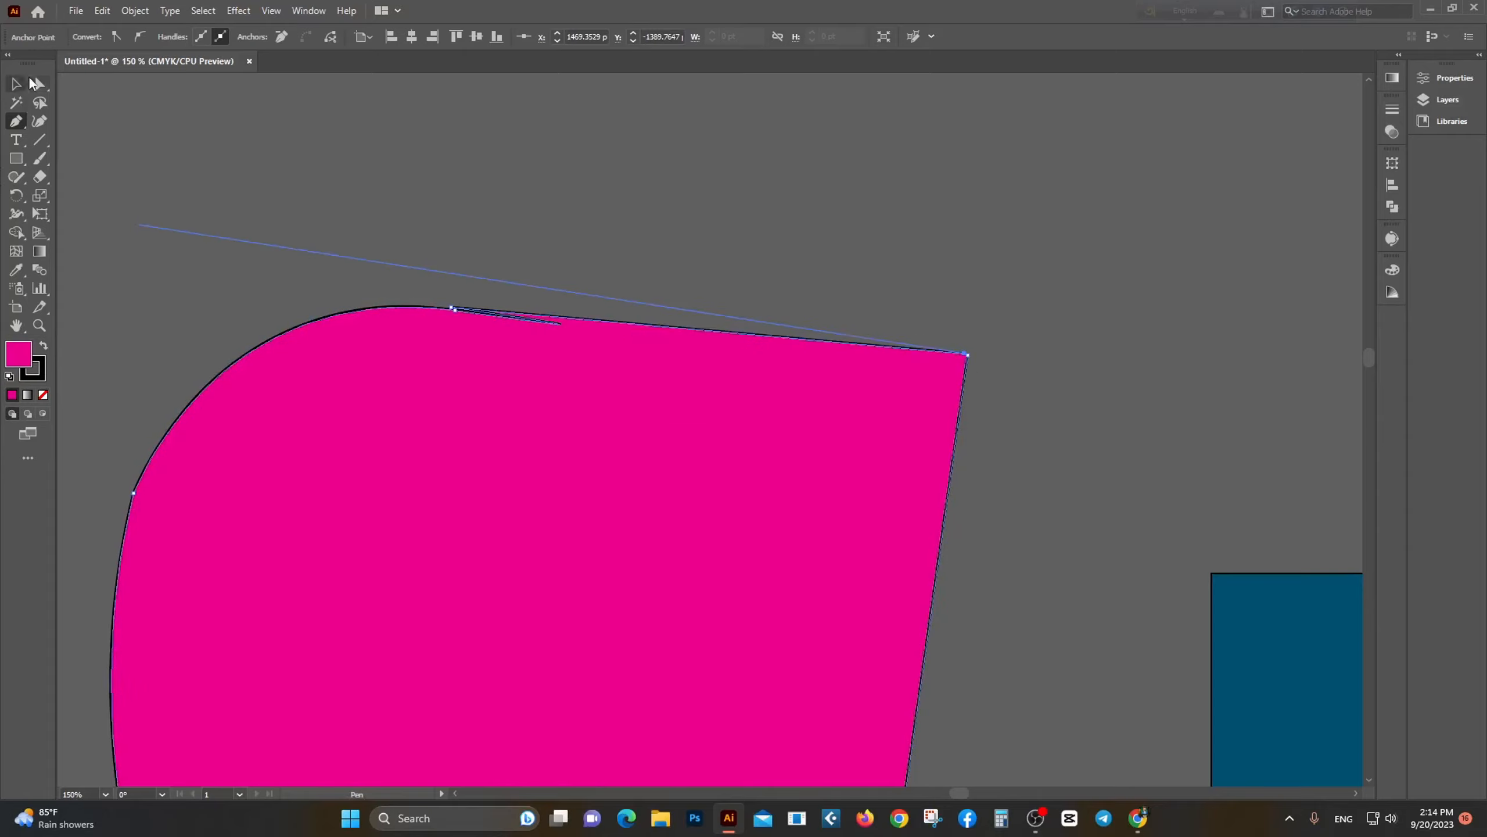
# Step: Move the traced magenta shape left off the teal shape and delete it
pyautogui.click(19, 86)
pyautogui.hotkey('ctrl', '-')
pyautogui.hotkey('ctrl', '-')
pyautogui.hotkey('ctrl', '-')
pyautogui.scroll(-1, 601, 308)
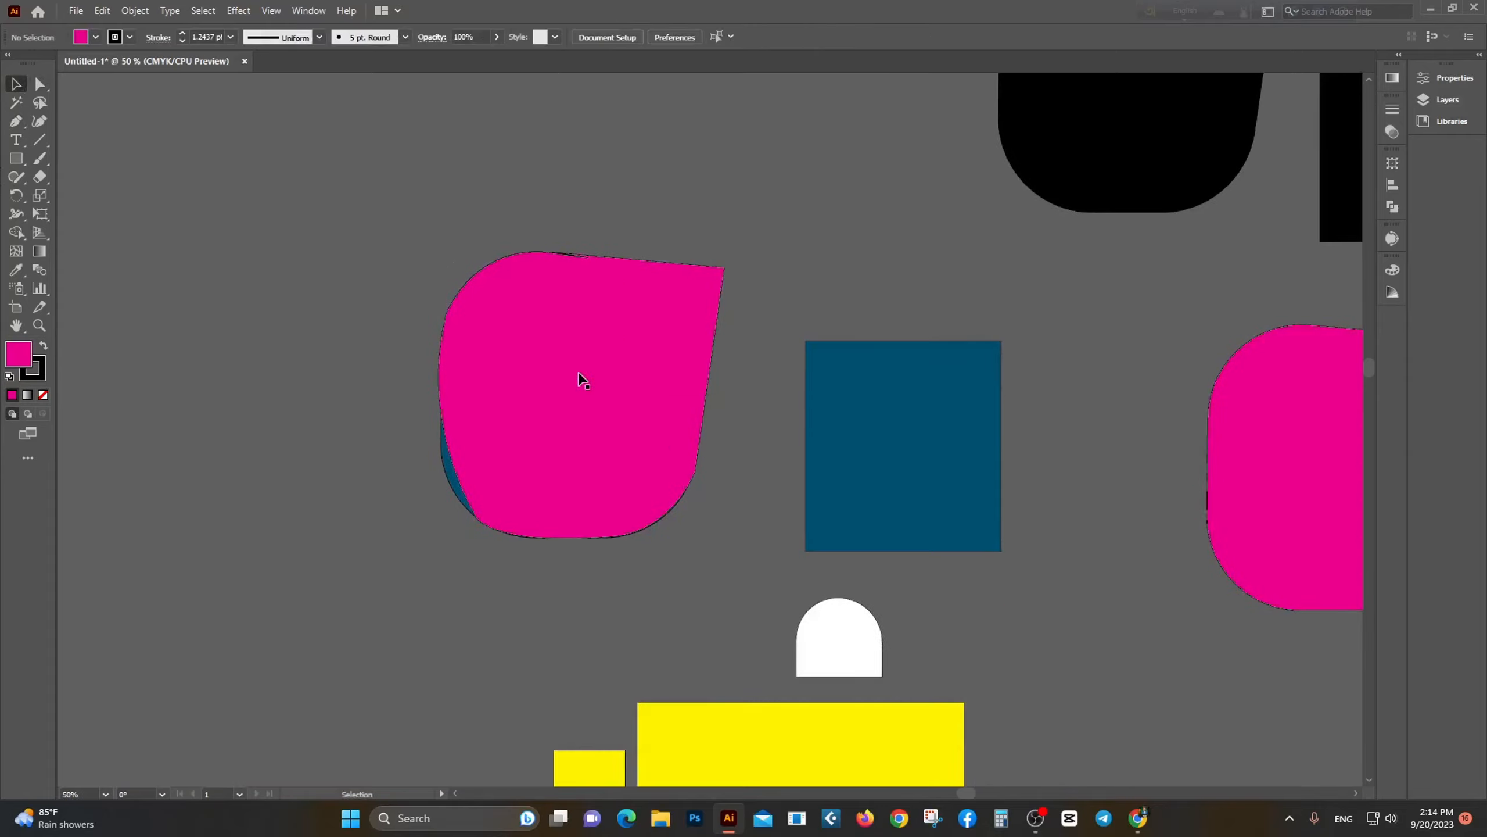
pyautogui.moveTo(581, 382); pyautogui.dragTo(321, 402)
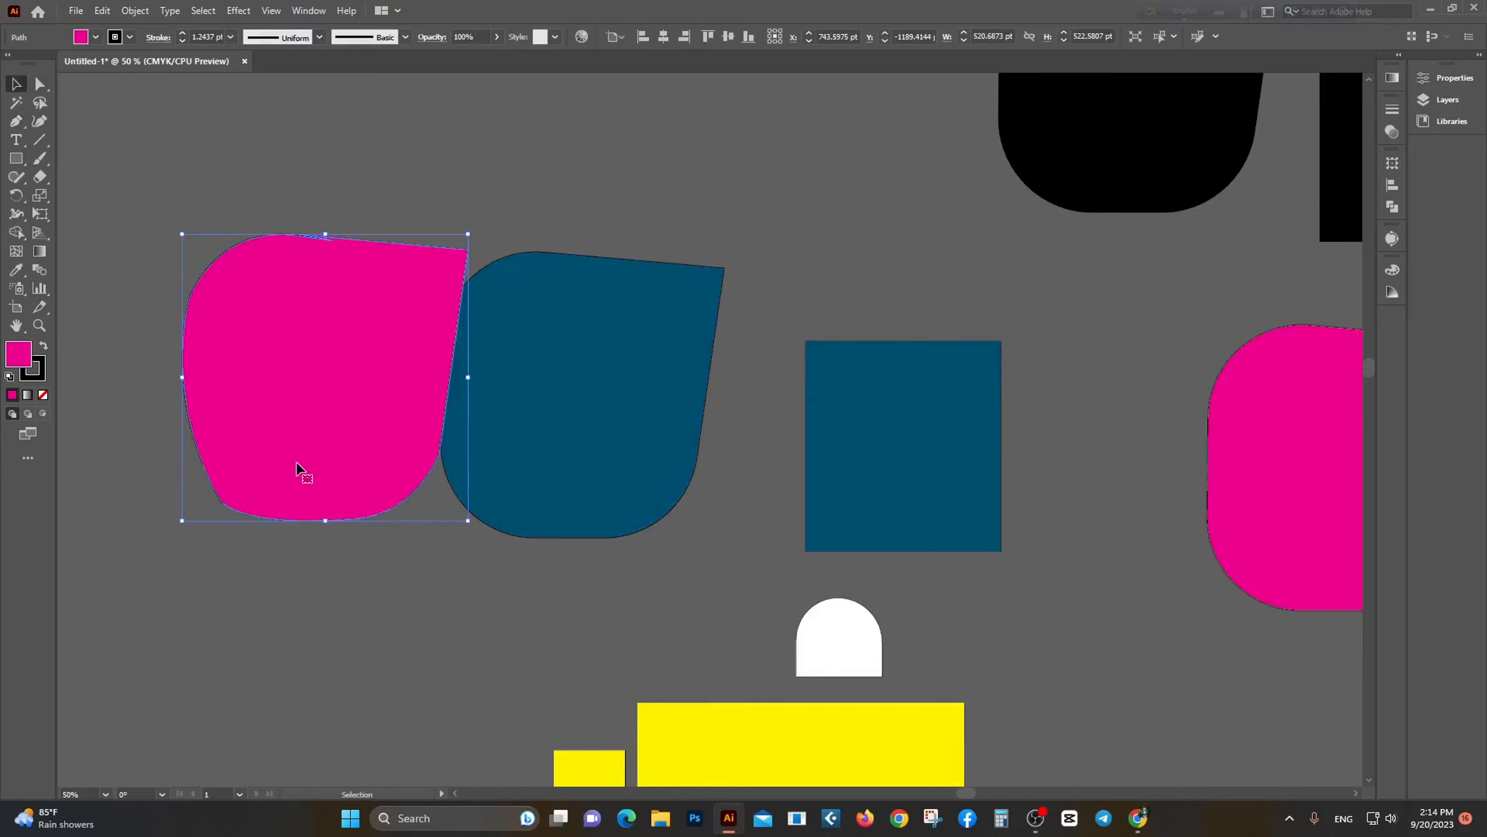
pyautogui.press('Delete')
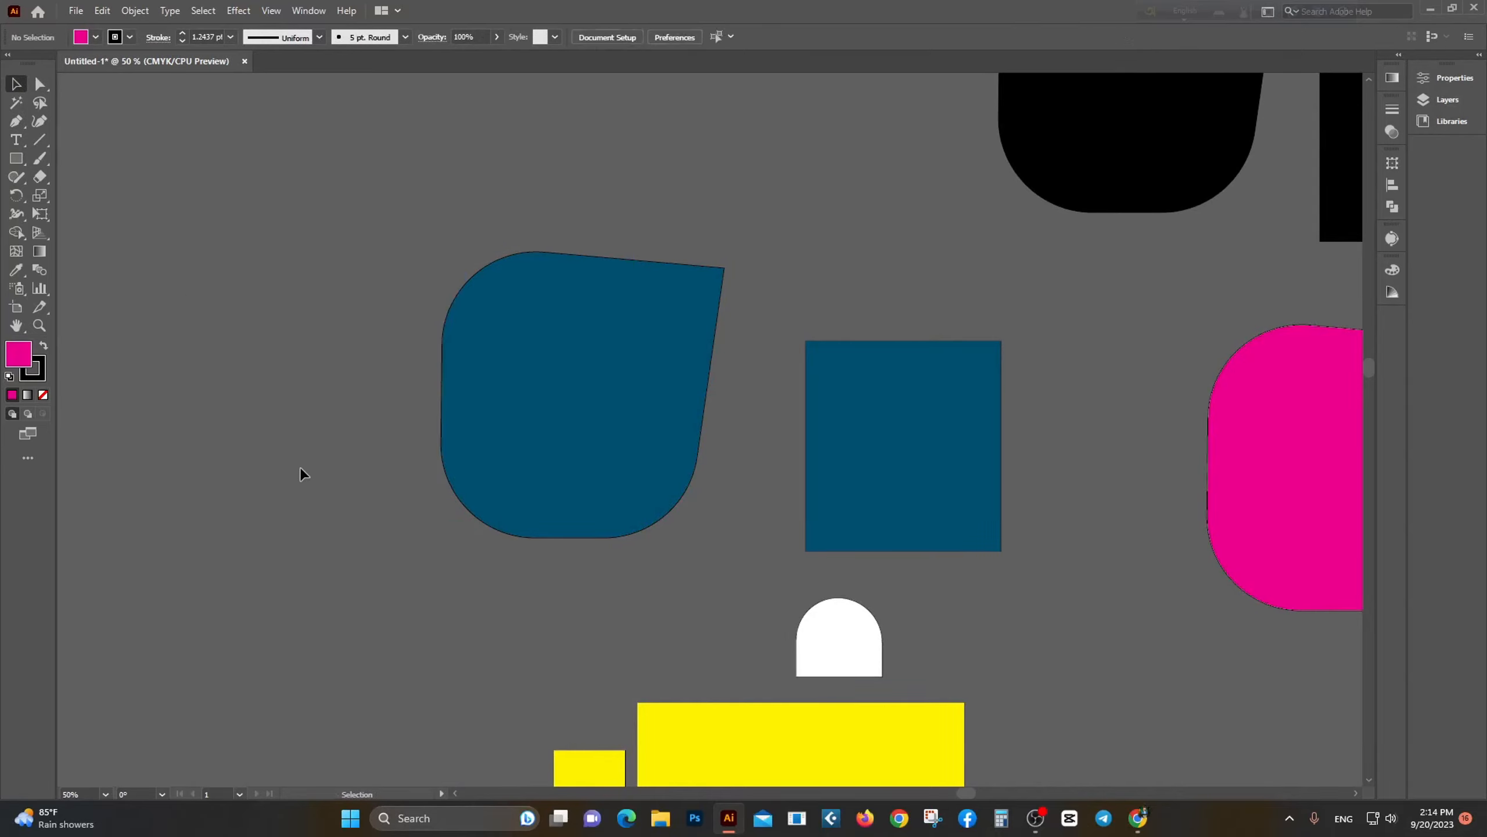
# Step: Restore the deleted magenta shape, and move it and the teal rounded shape apart for a side-by-side comparison
pyautogui.click(40, 122)
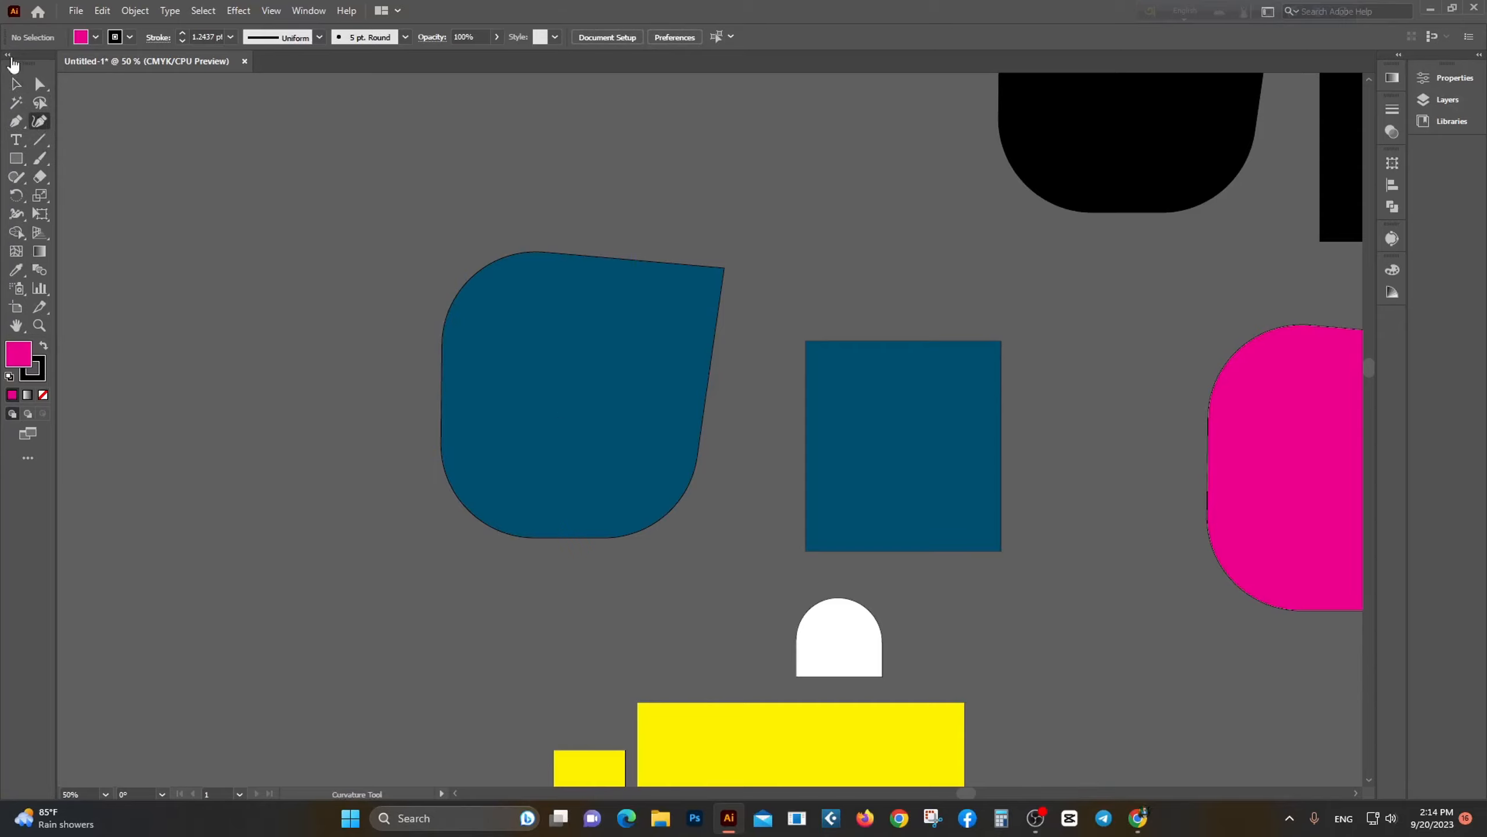
pyautogui.hotkey('ctrl', 'z')
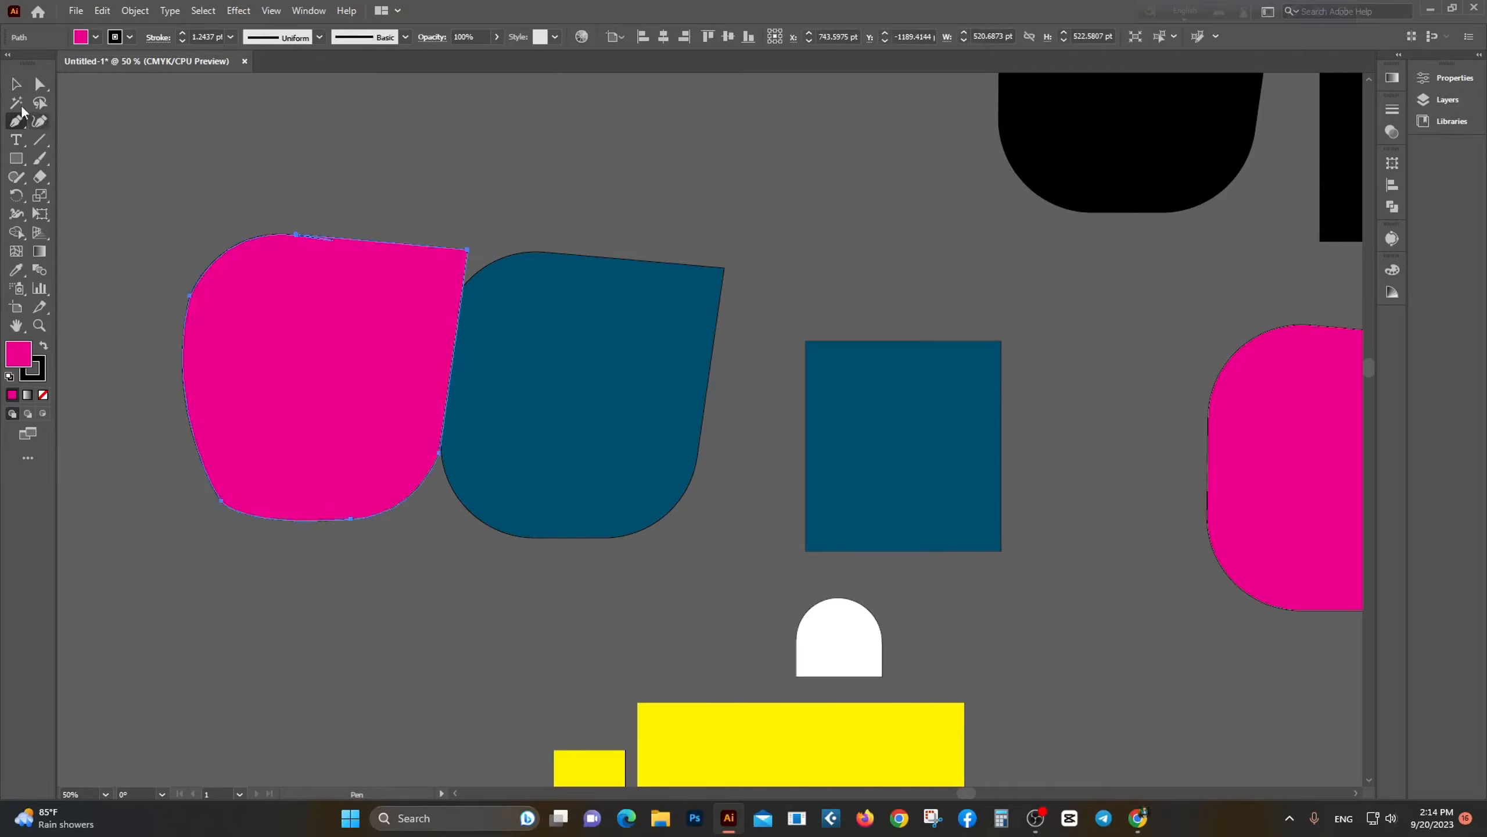
pyautogui.click(16, 84)
pyautogui.hscroll(-2, 437, 345)
pyautogui.moveTo(556, 346); pyautogui.dragTo(423, 322)
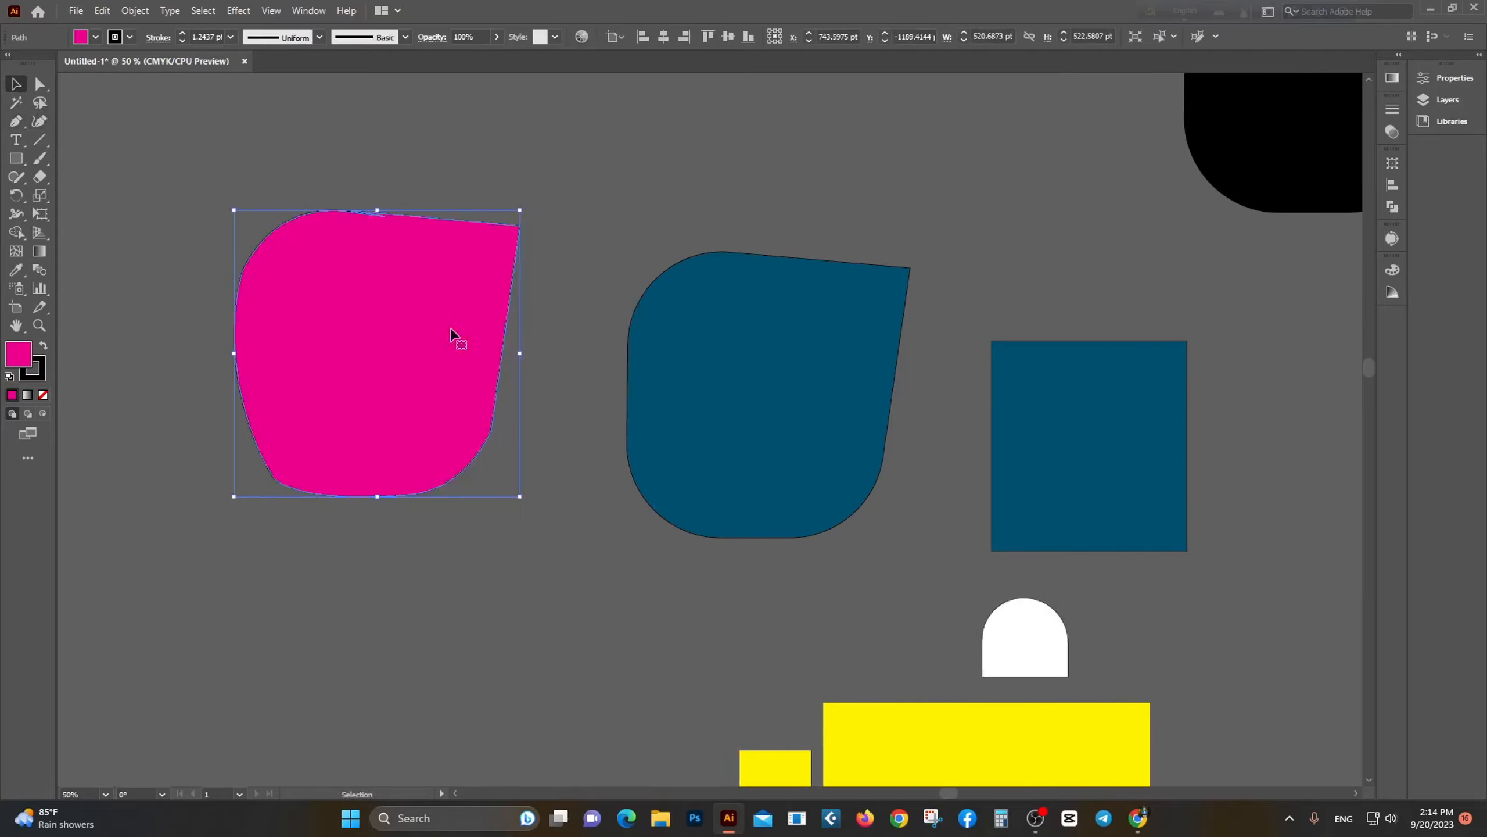
pyautogui.moveTo(760, 396); pyautogui.dragTo(817, 331)
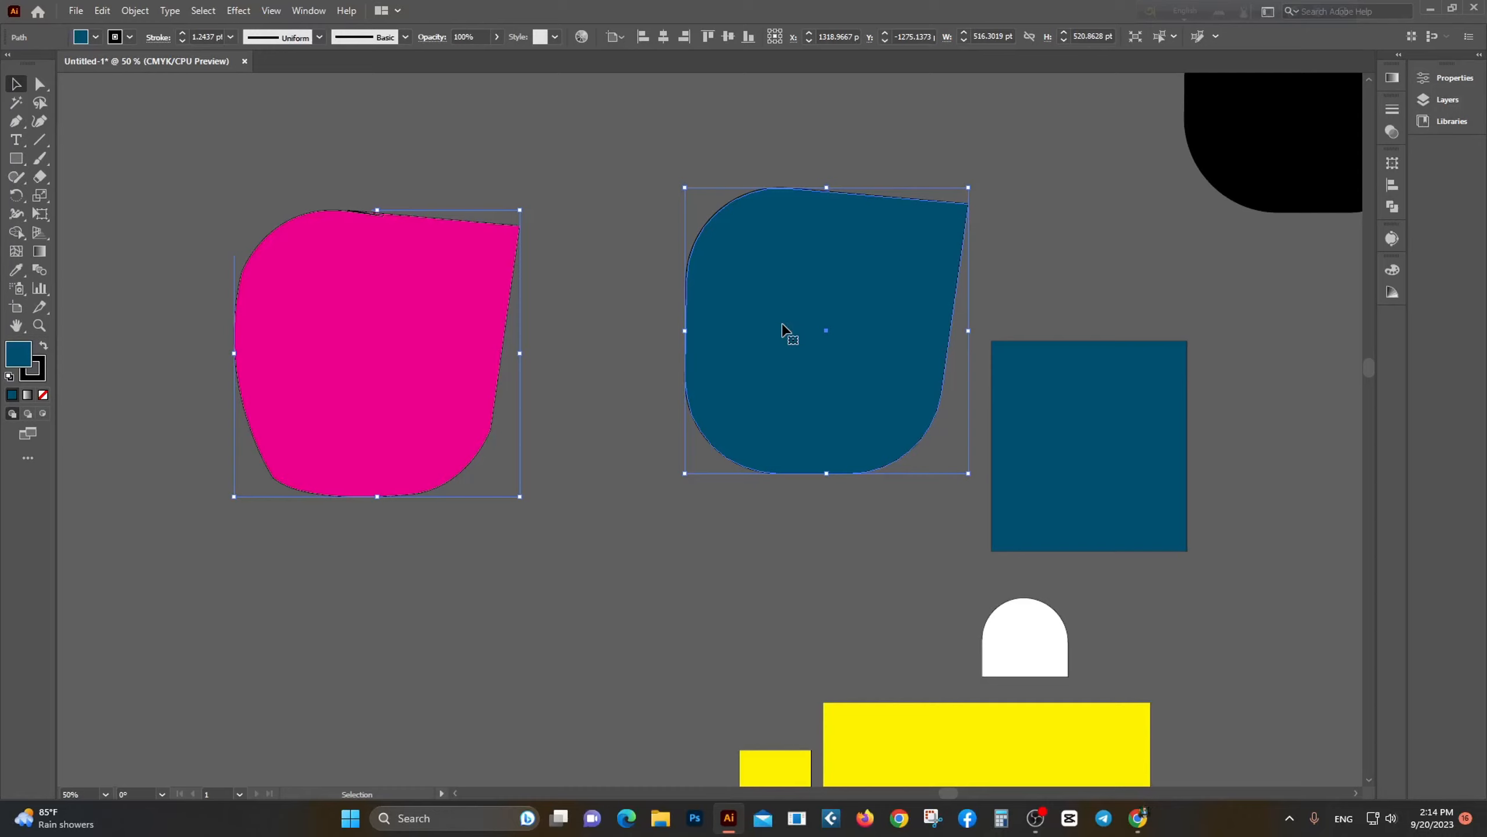
pyautogui.hotkey('ctrl', 'c')
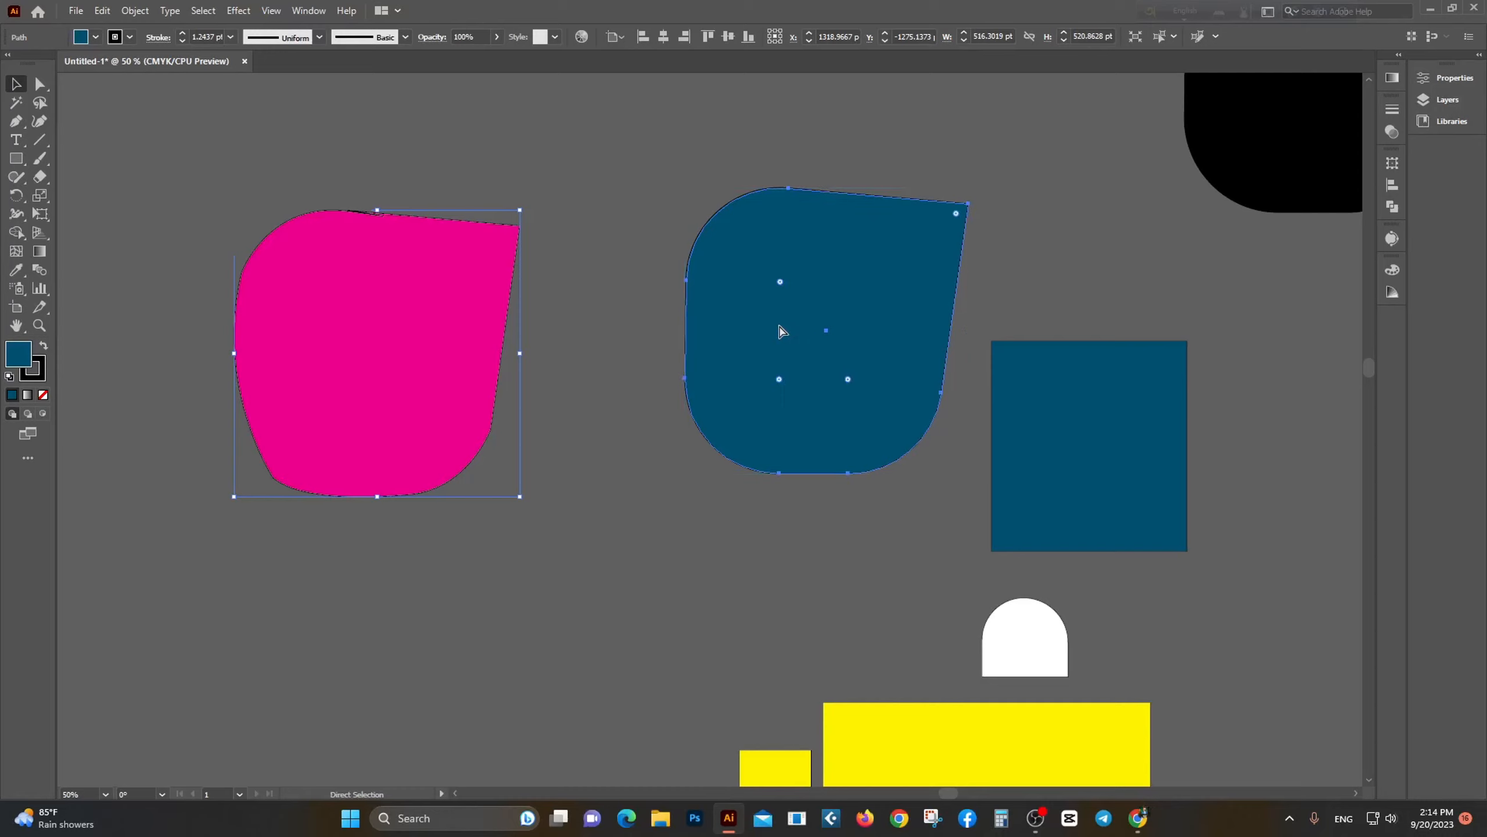
pyautogui.press('ctrl')
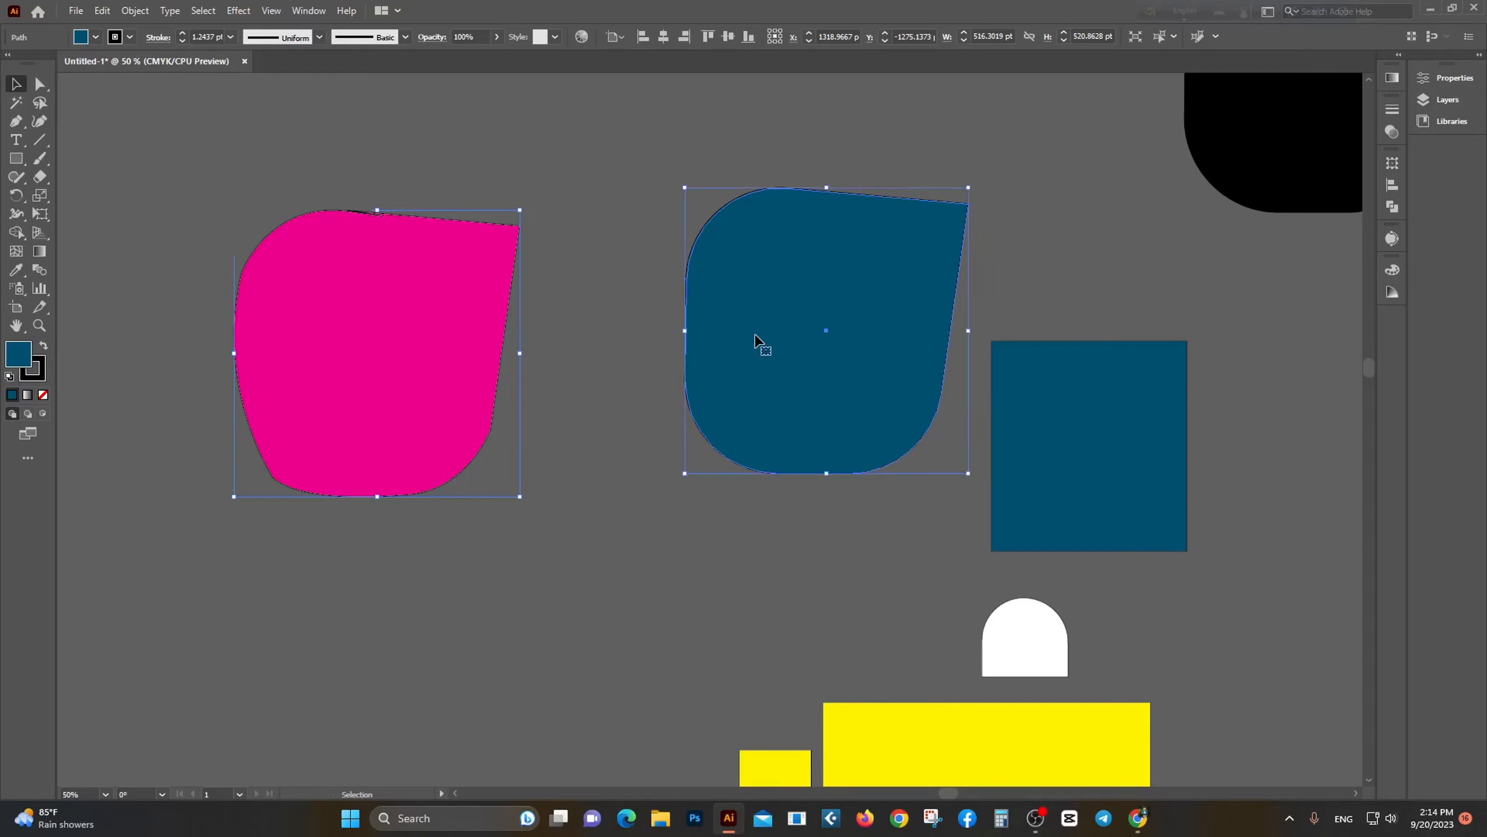
# Step: Undo the shape moves and the last pen segments, and redo the segments to restore the closed magenta path over the teal shape
pyautogui.hotkey('ctrl', 'z')
pyautogui.hotkey('ctrl', 'z')
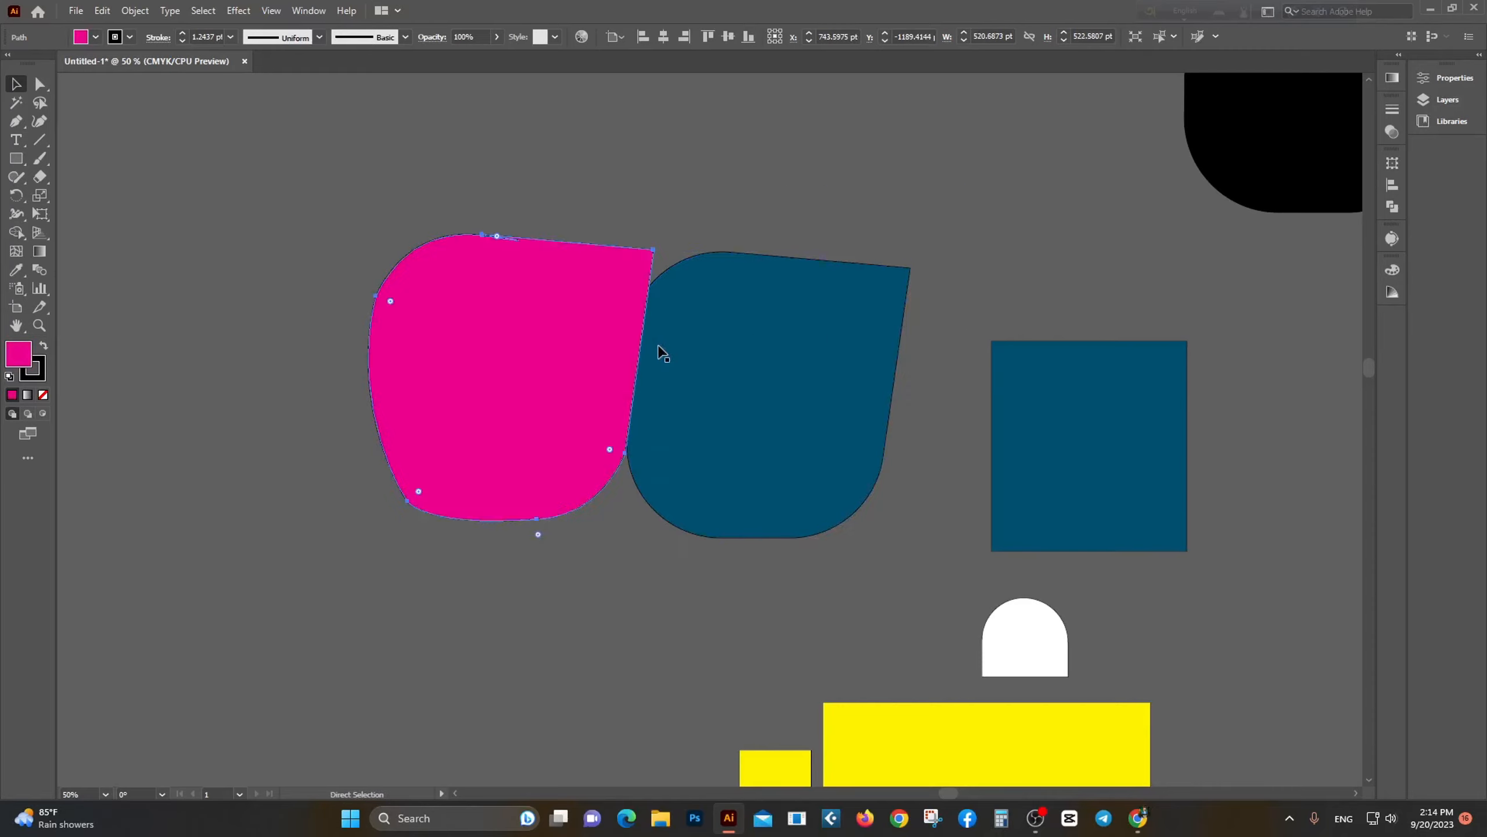
pyautogui.hotkey('ctrl', 'z')
pyautogui.hotkey('ctrl', 'z')
pyautogui.hotkey('ctrl', 'z')
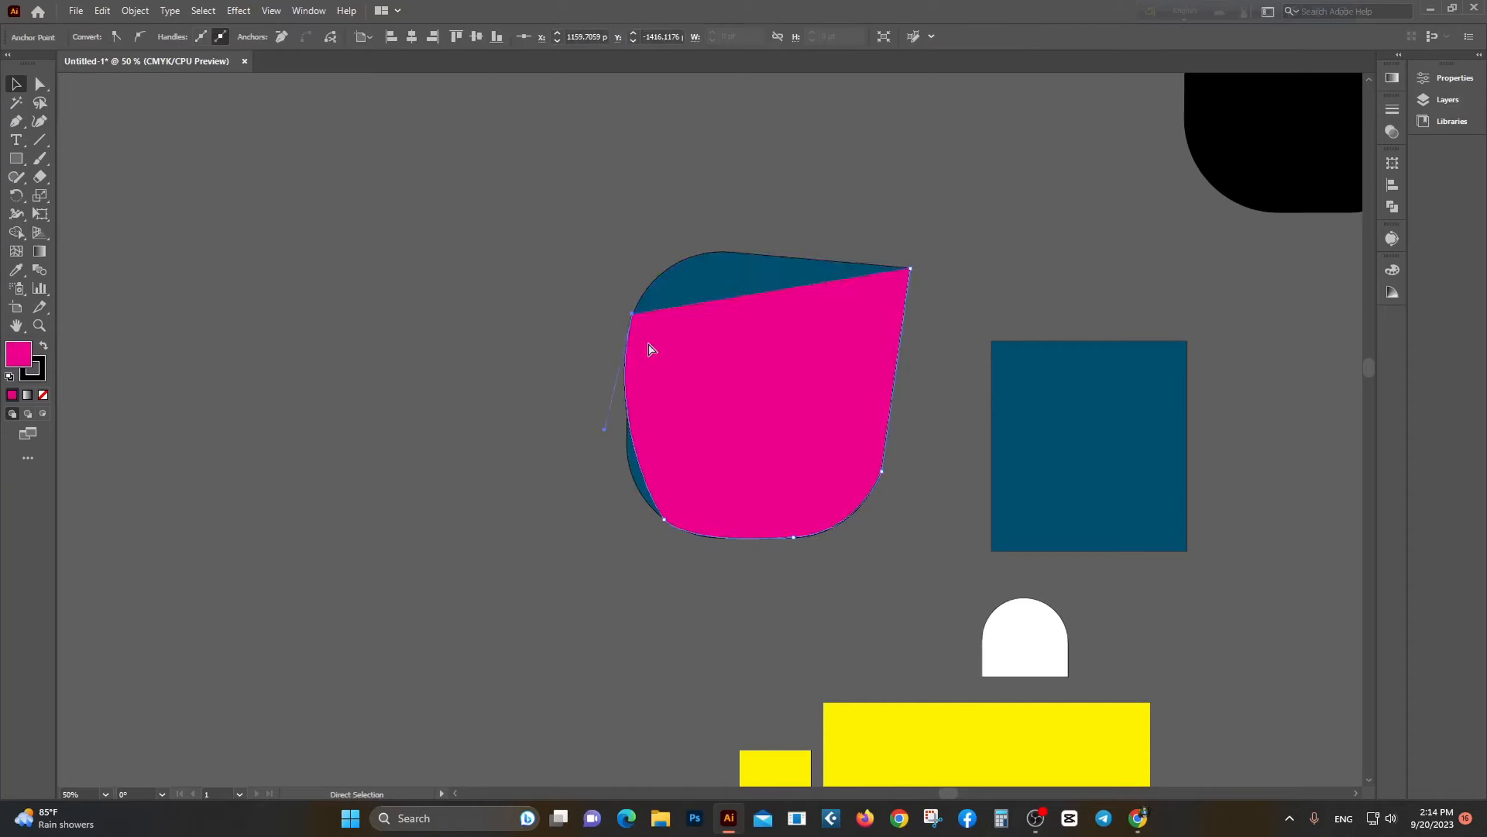
pyautogui.hotkey('ctrl', 'z')
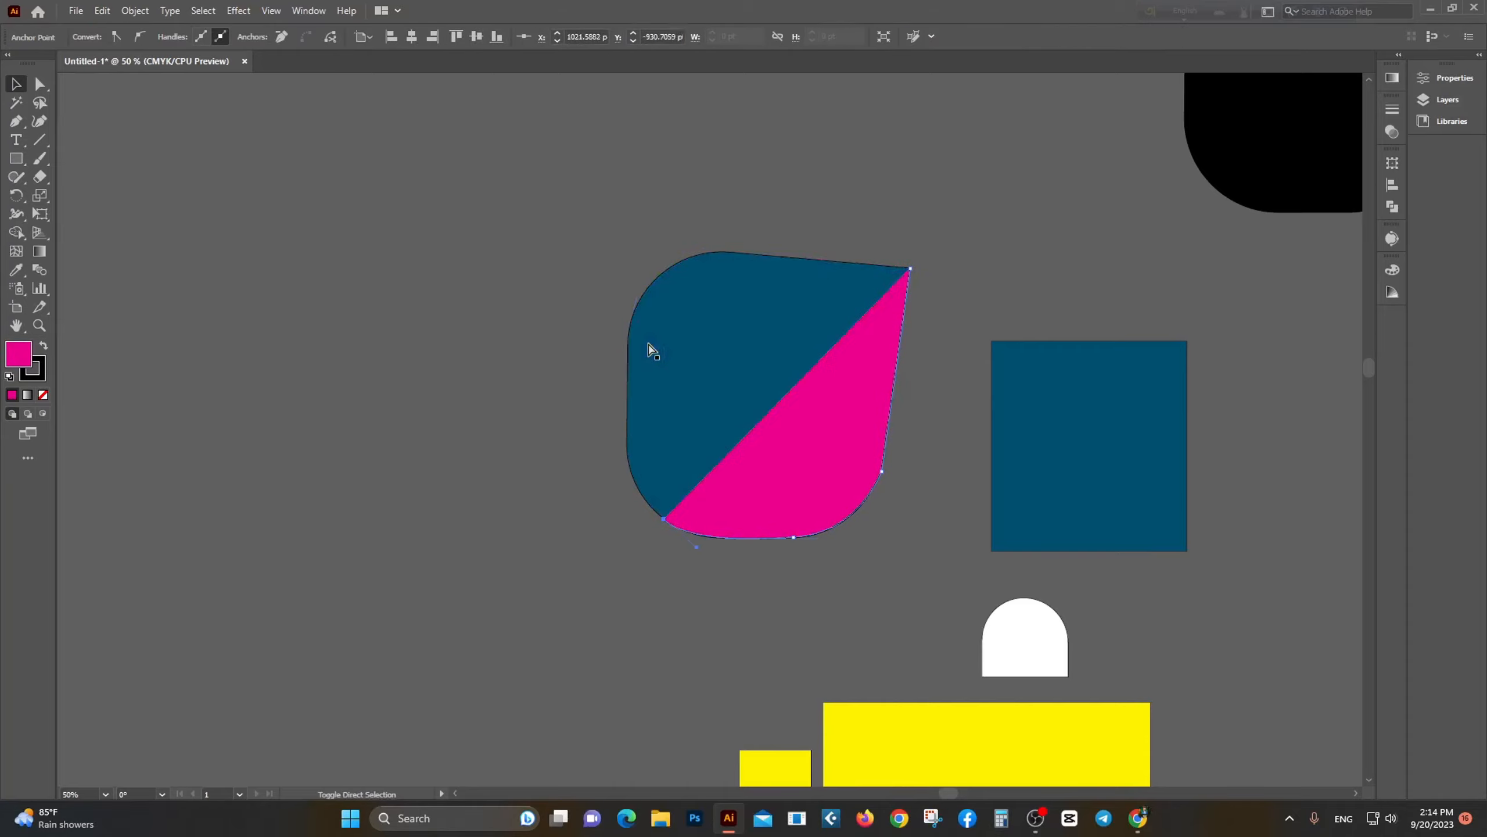
pyautogui.hotkey('ctrl', 'shift', 'z')
pyautogui.hotkey('ctrl', 'shift', 'z')
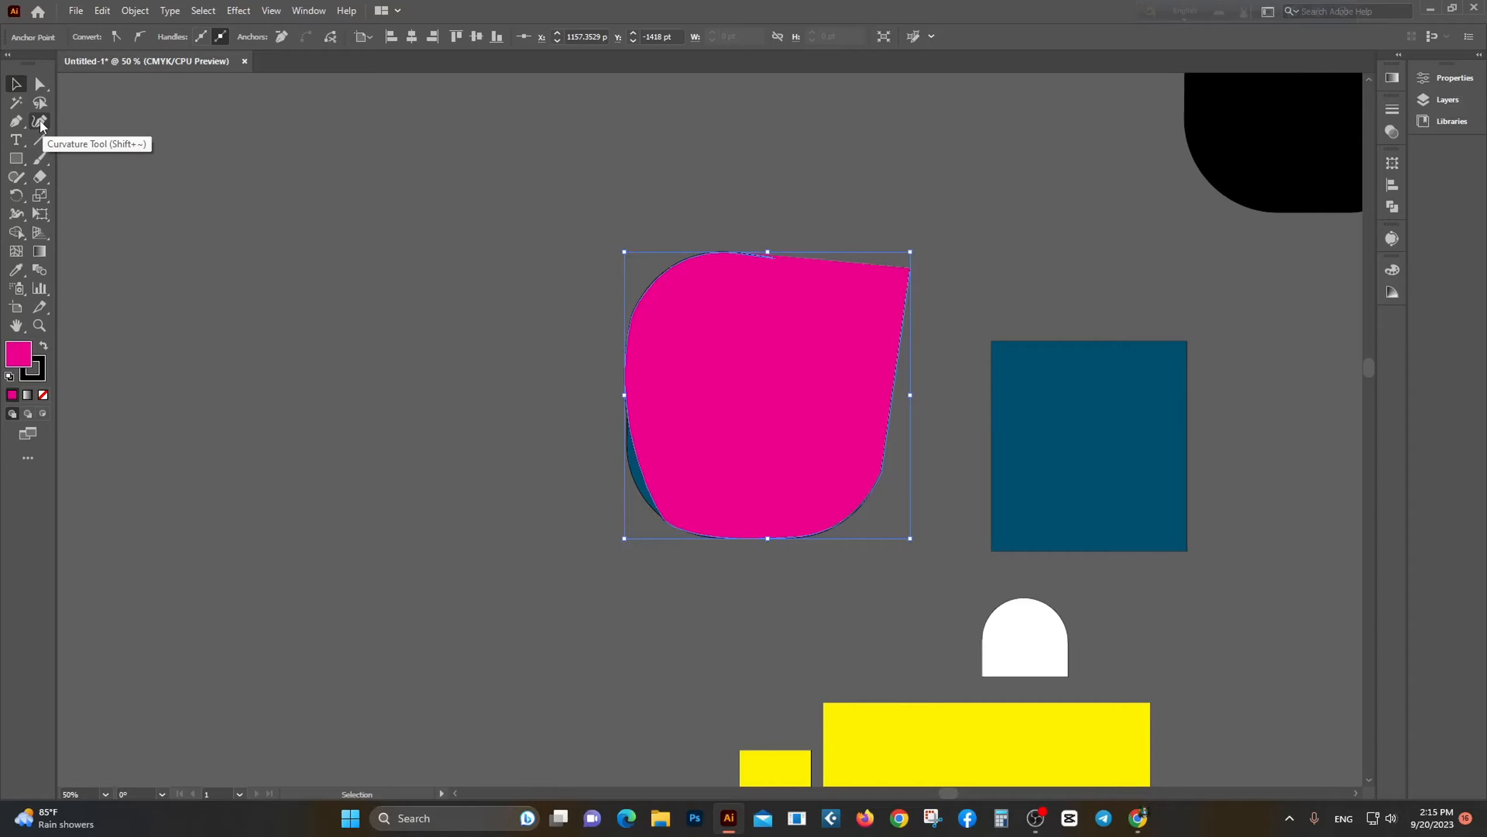
# Step: Reshape the magenta path's top edge with the Curvature tool, adding points and bending the edge inward into a deep U-shaped curve
pyautogui.click(40, 121)
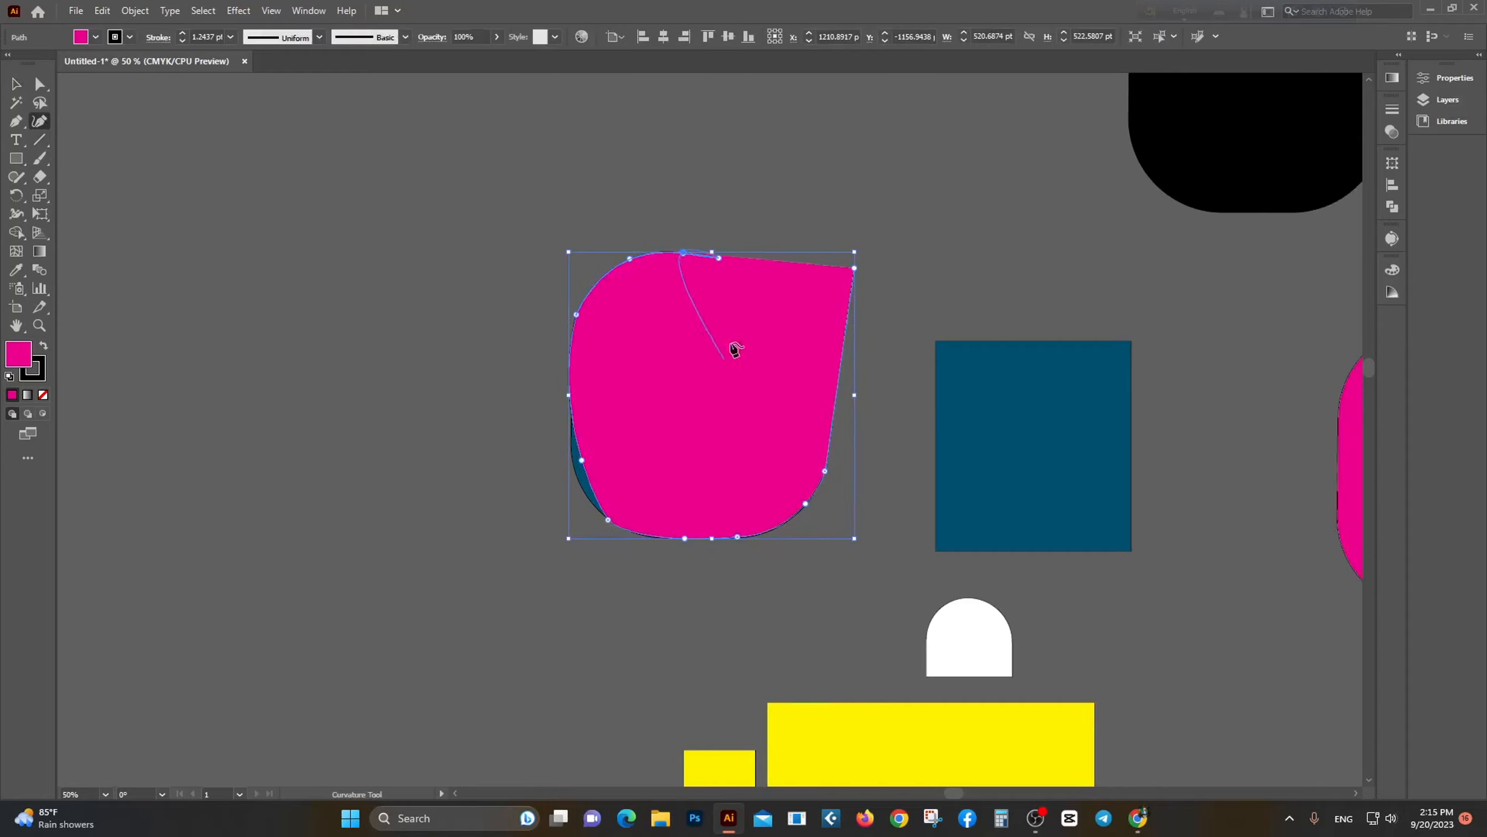
pyautogui.scroll(2, 749, 291)
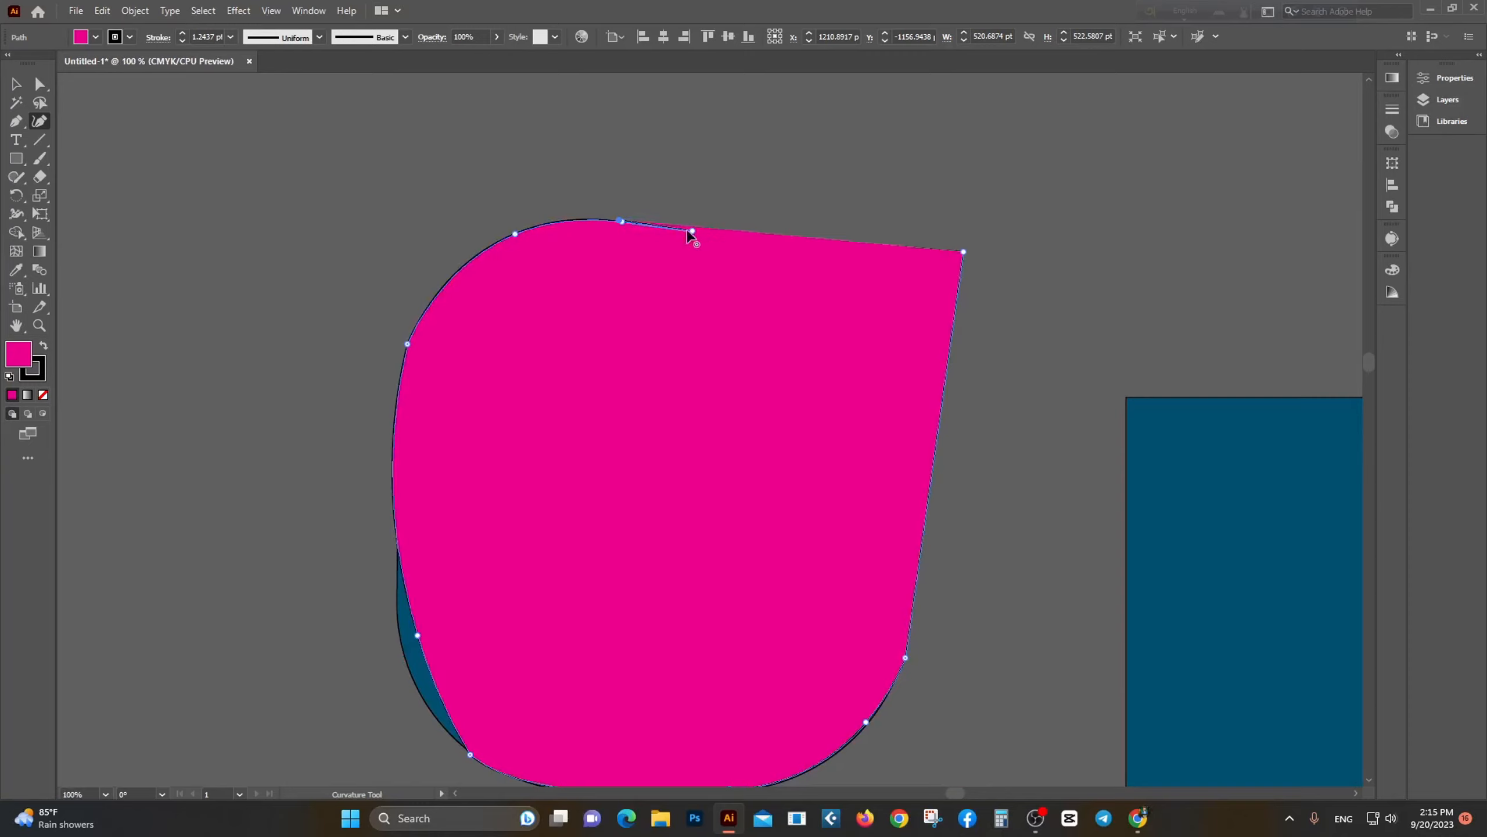
pyautogui.click(810, 274)
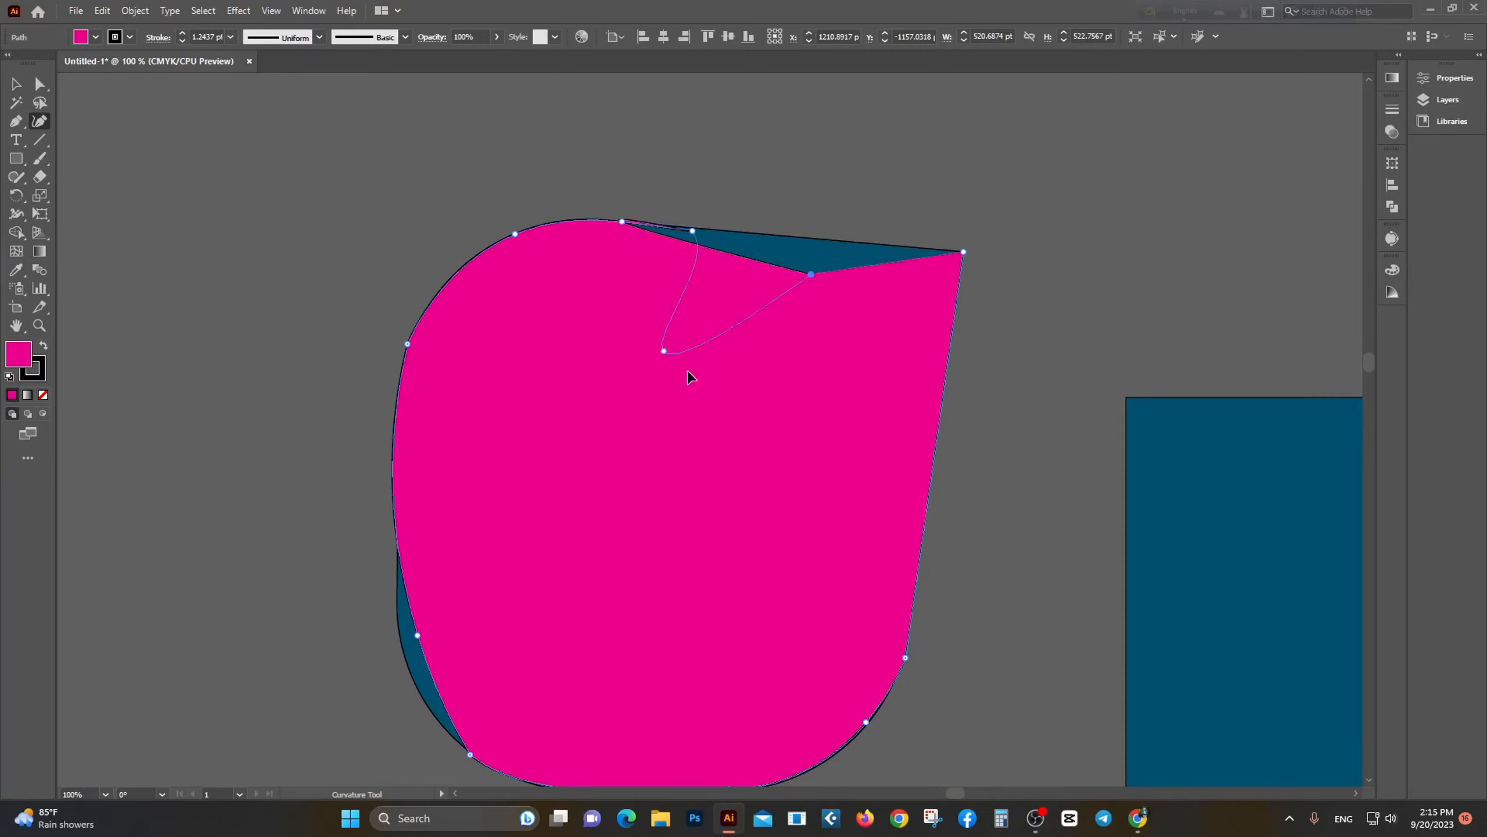
pyautogui.click(731, 408)
pyautogui.click(698, 236)
pyautogui.moveTo(693, 232); pyautogui.dragTo(647, 335)
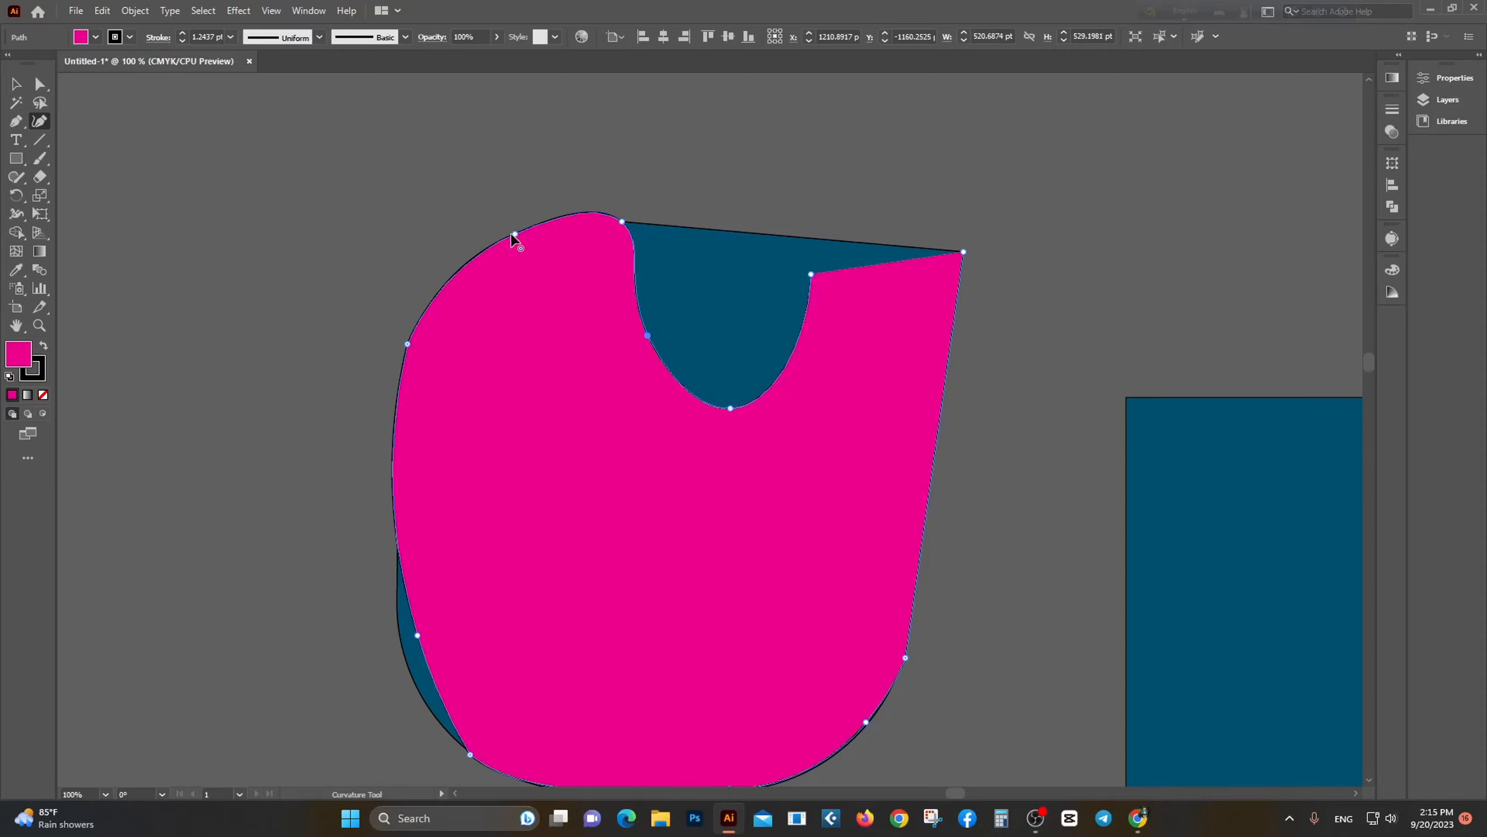
# Step: Bend the magenta path's upper-left, left and lower-right curves inward, pull its upper-right corner in, and deselect the path
pyautogui.moveTo(516, 235); pyautogui.dragTo(564, 339)
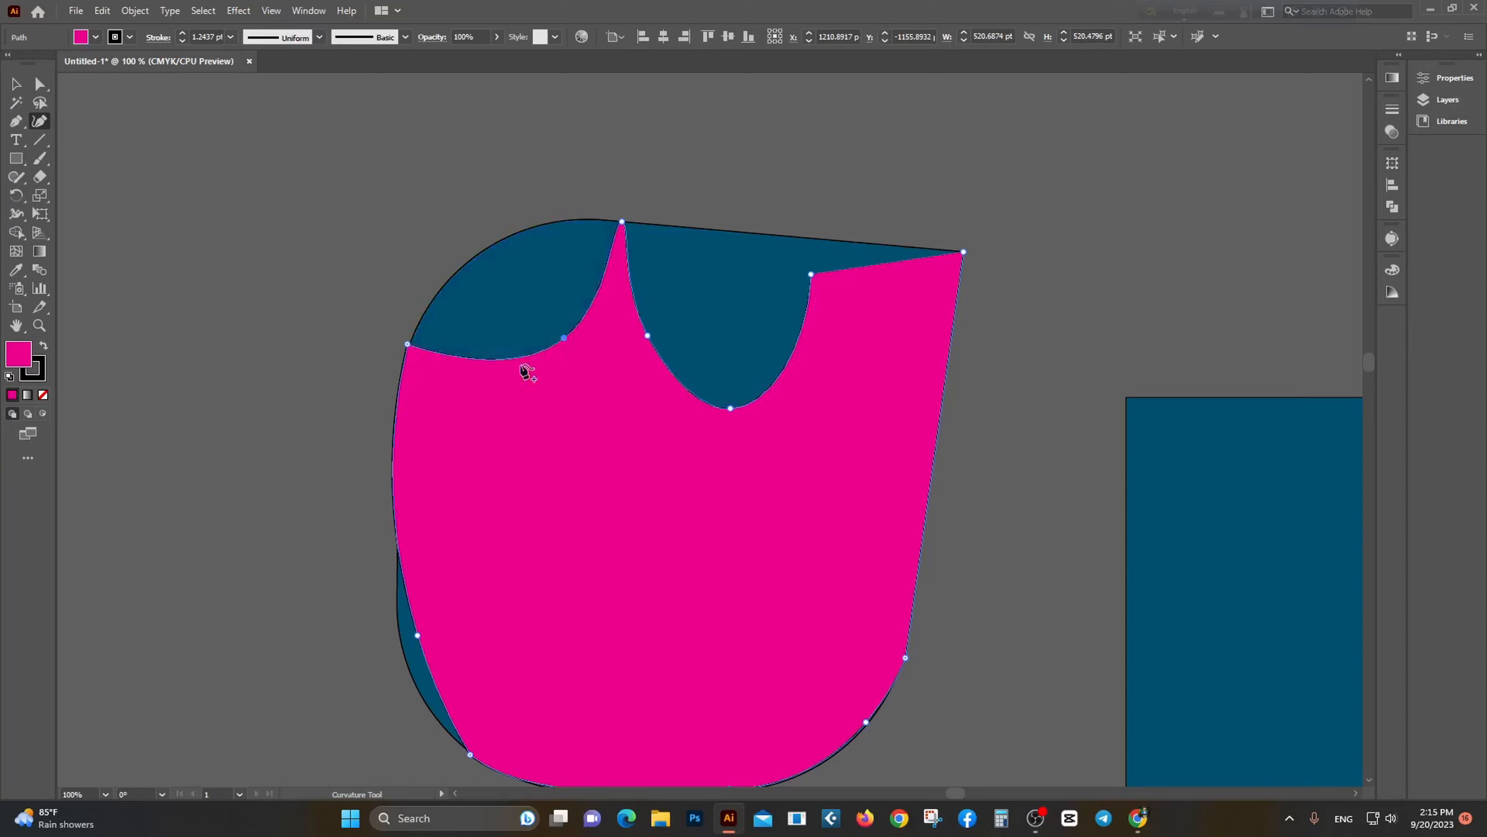
pyautogui.moveTo(419, 636); pyautogui.dragTo(594, 596)
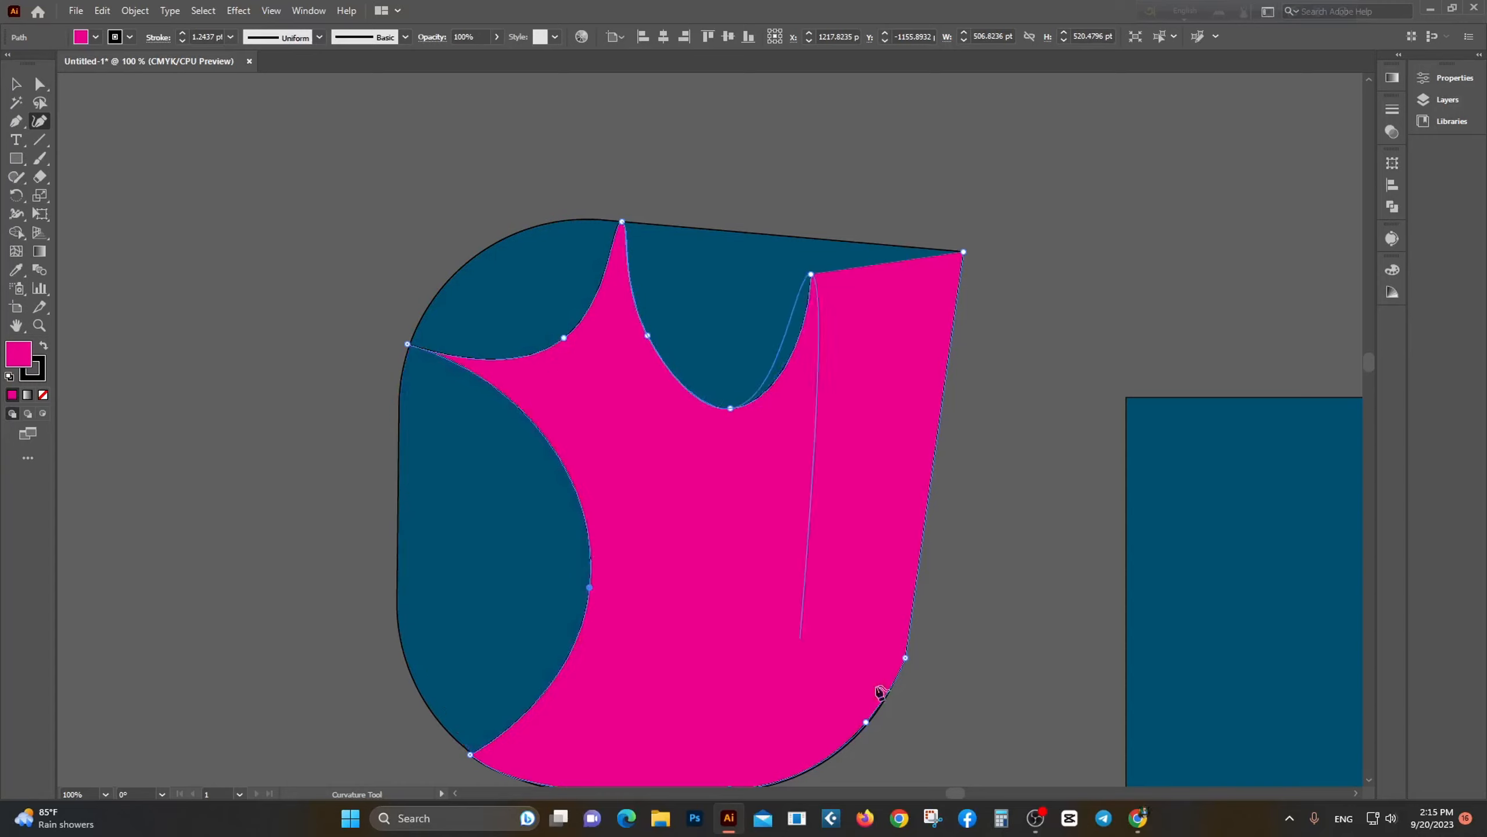
pyautogui.moveTo(864, 725); pyautogui.dragTo(768, 579)
pyautogui.moveTo(963, 253); pyautogui.dragTo(854, 381)
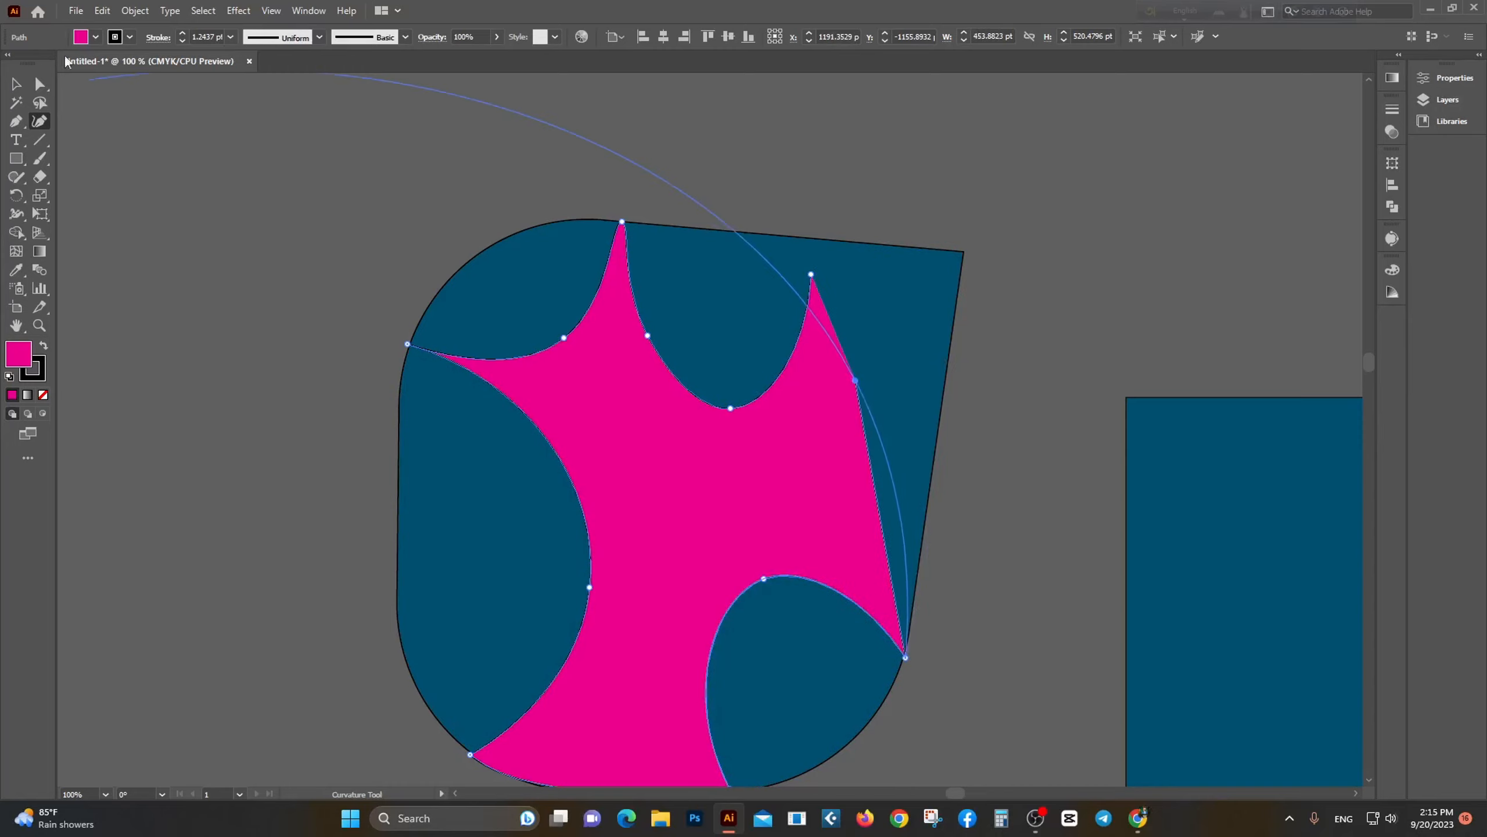
pyautogui.click(15, 85)
pyautogui.click(290, 292)
# Step: Place point text in the empty canvas area up and to the left of the teal shape, and set its font size to 72 pt
pyautogui.scroll(-3, 465, 322)
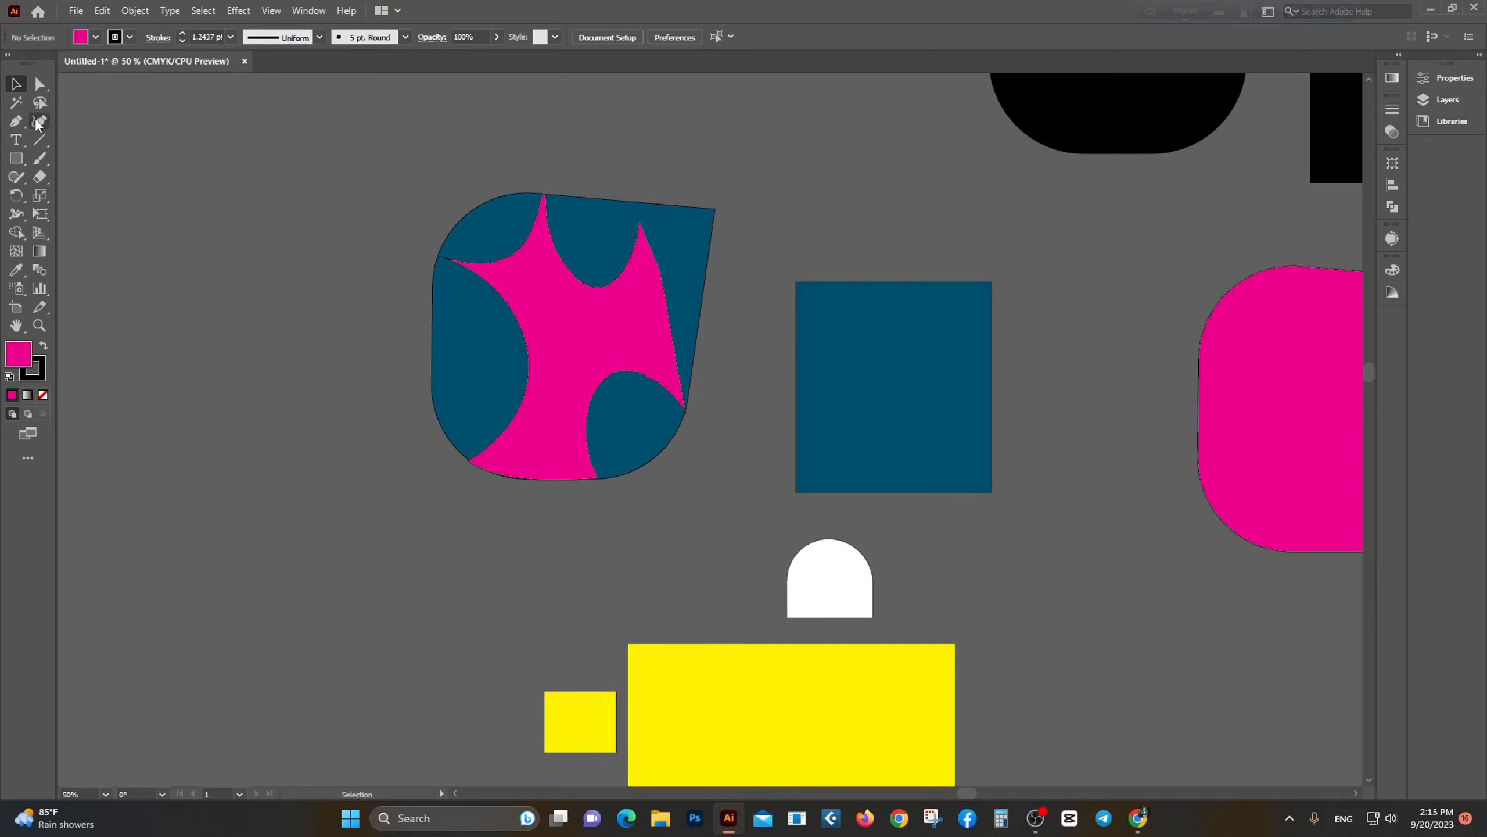
pyautogui.scroll(-2, 468, 258)
pyautogui.scroll(2, 468, 258)
pyautogui.hscroll(-7, 468, 258)
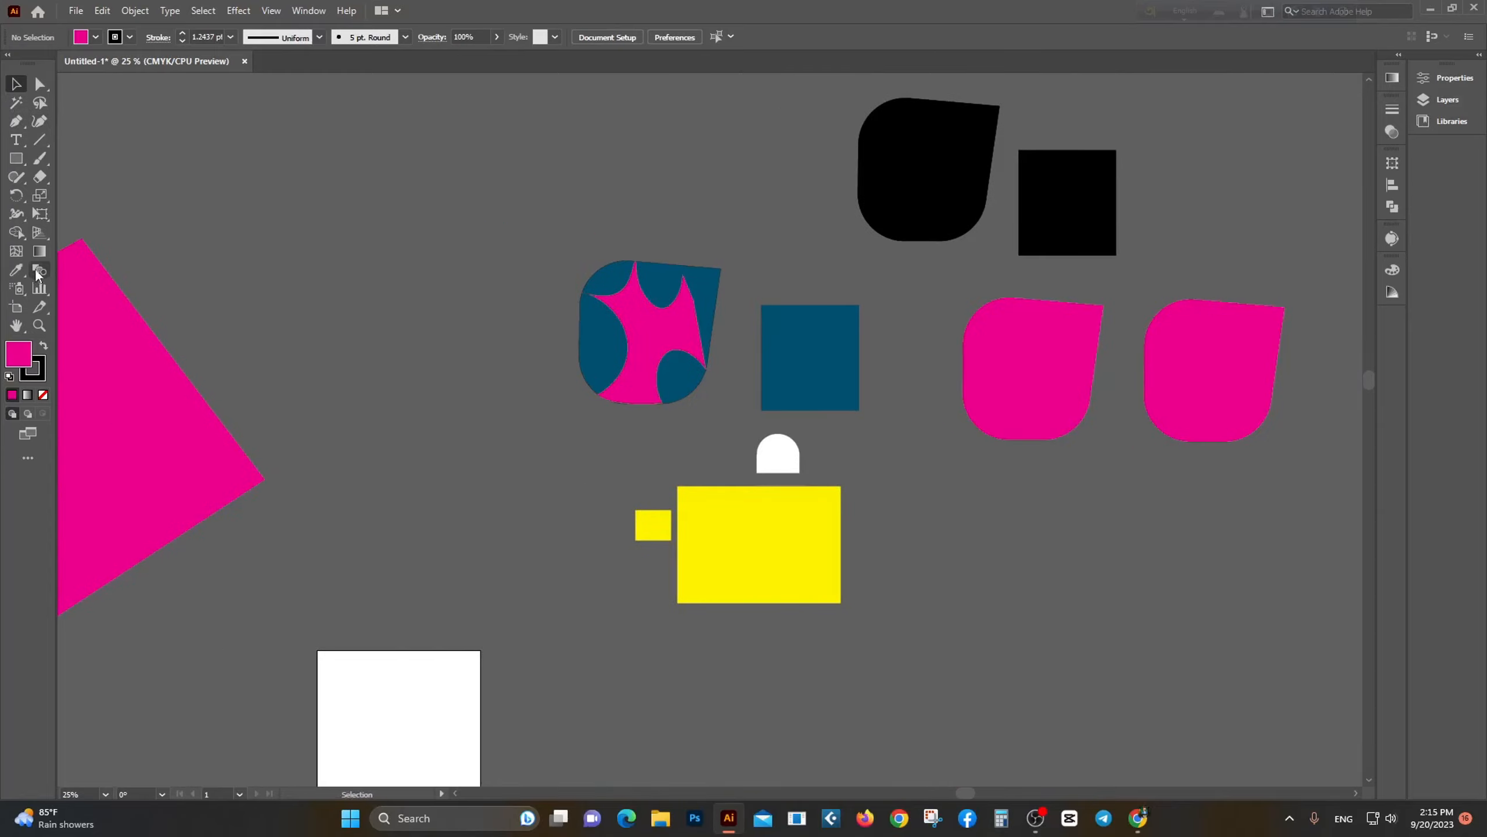
pyautogui.scroll(5, 635, 344)
pyautogui.scroll(2, 178, 132)
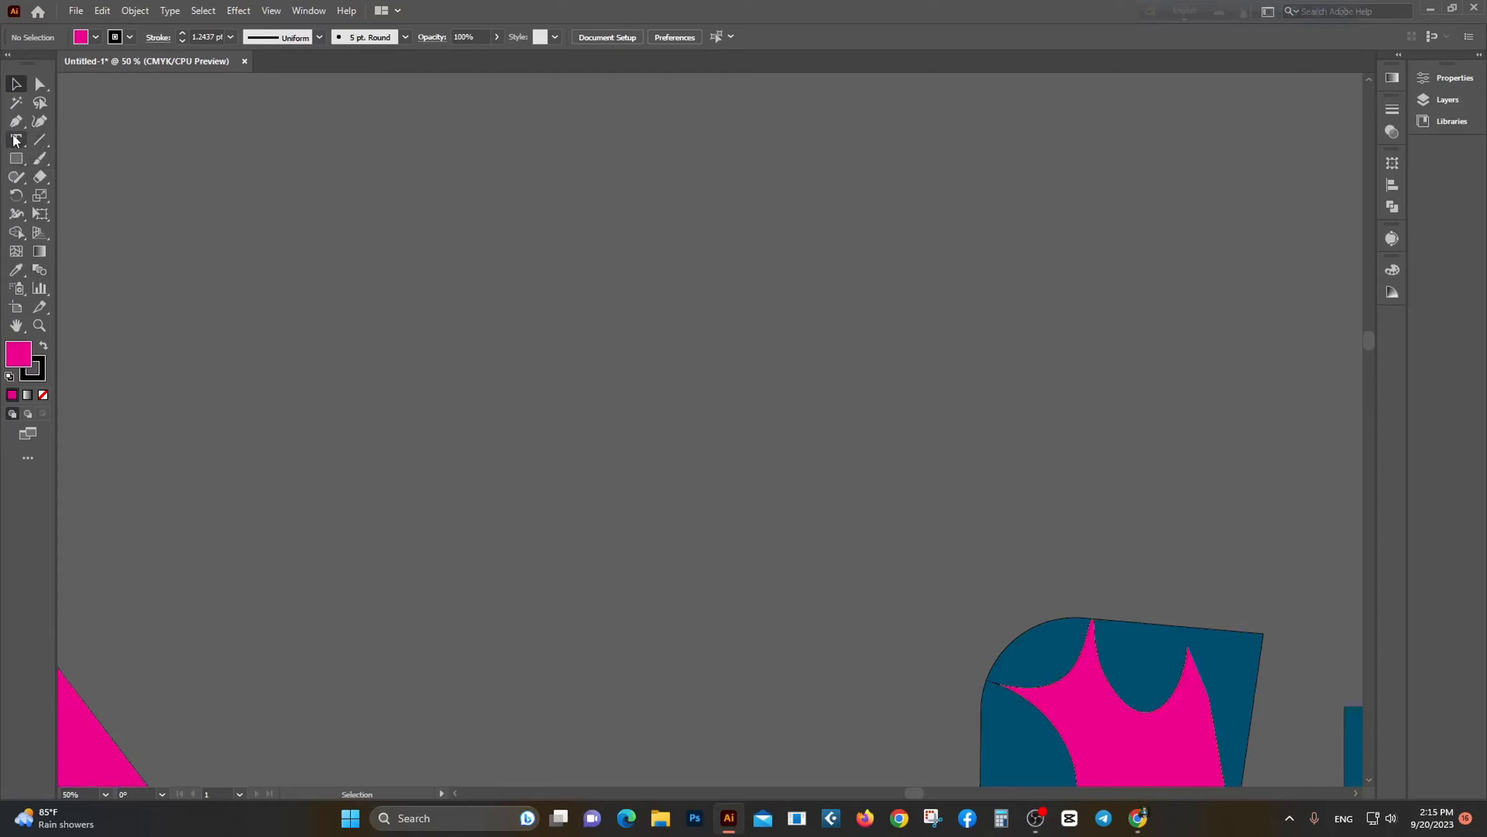
pyautogui.press('t')
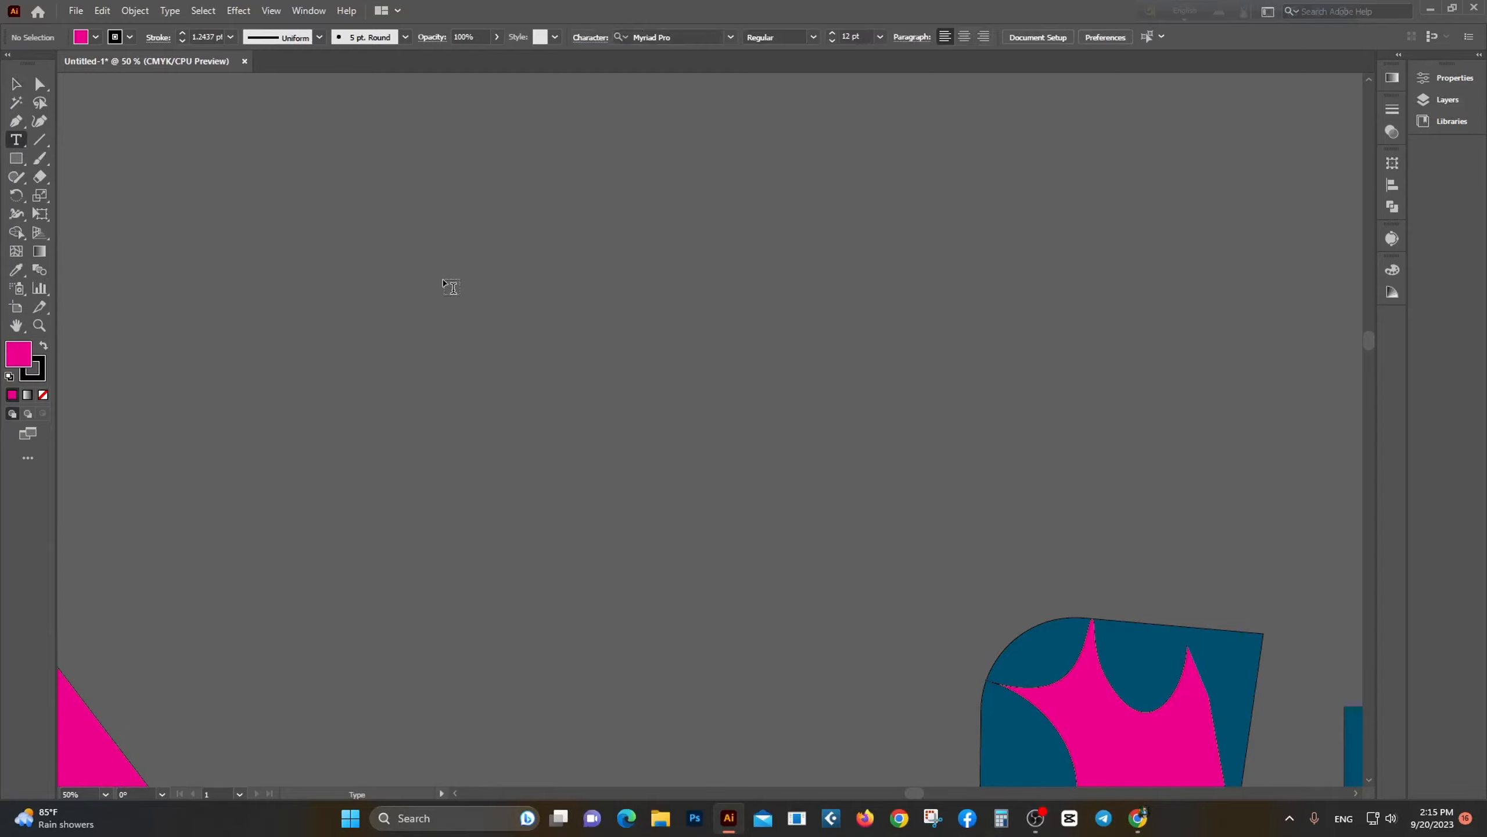
pyautogui.click(445, 279)
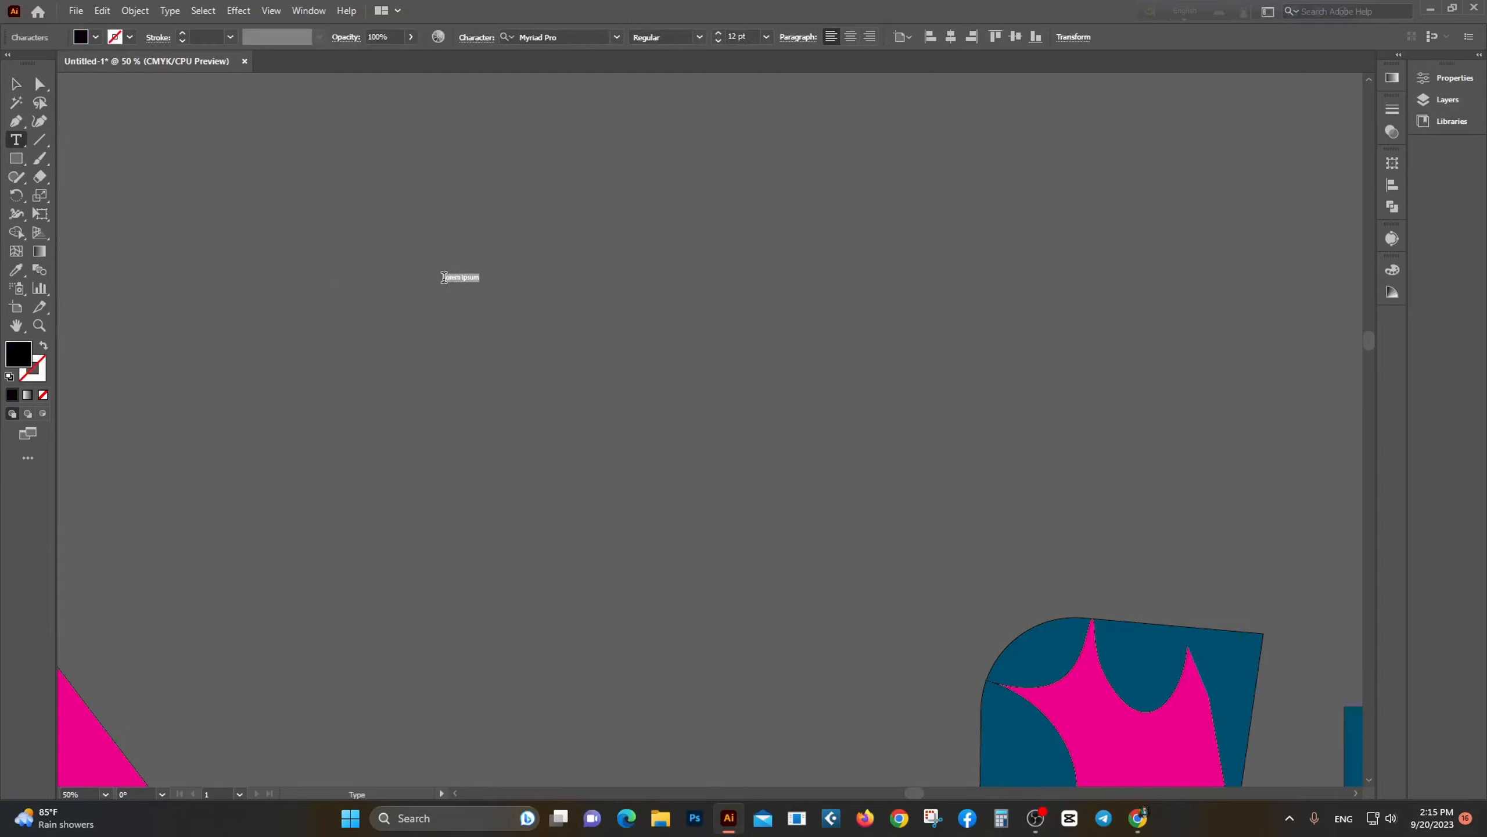
pyautogui.click(1436, 73)
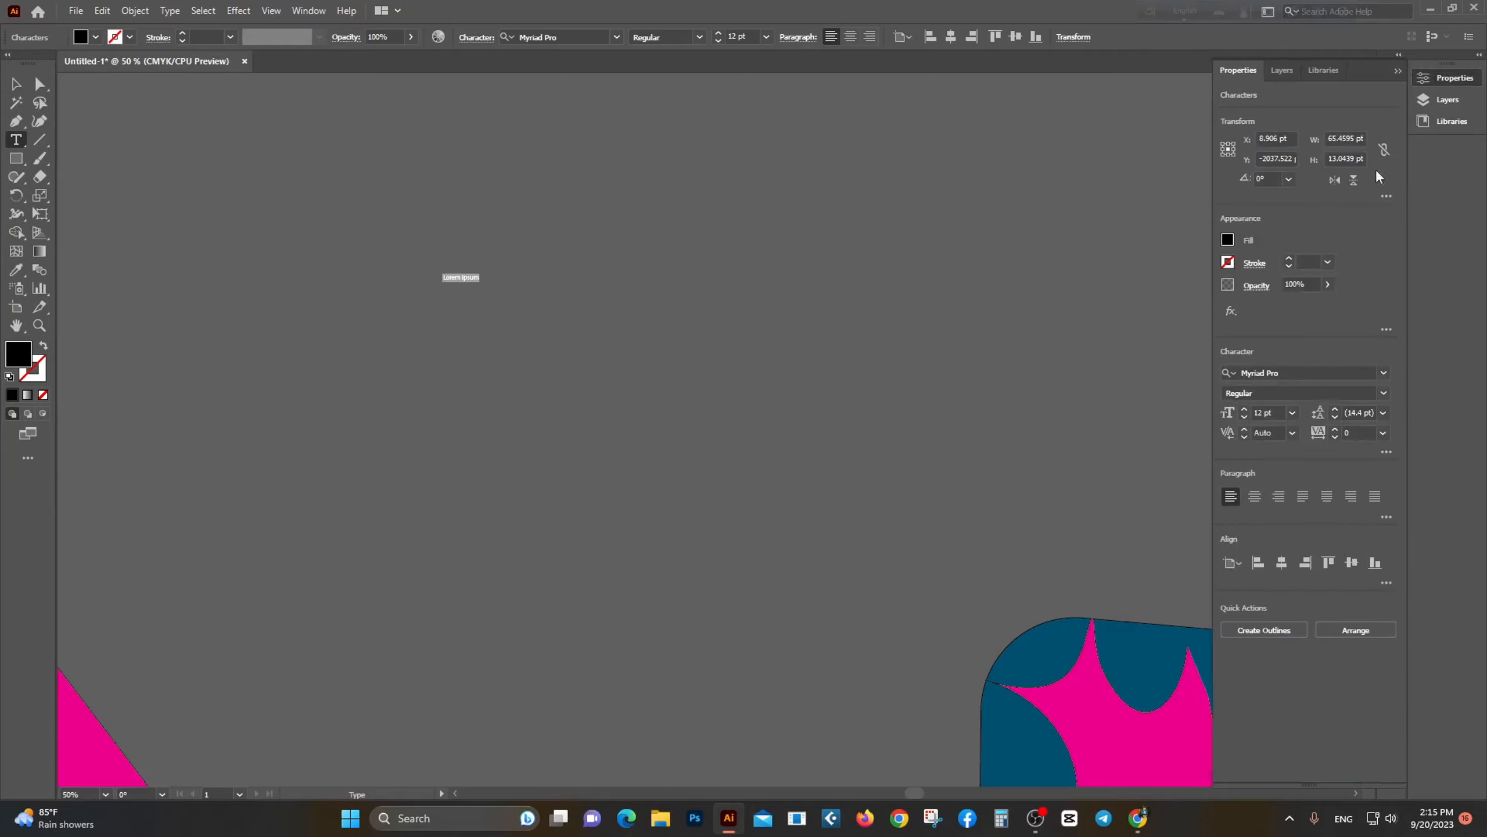
pyautogui.click(1292, 413)
pyautogui.click(1300, 690)
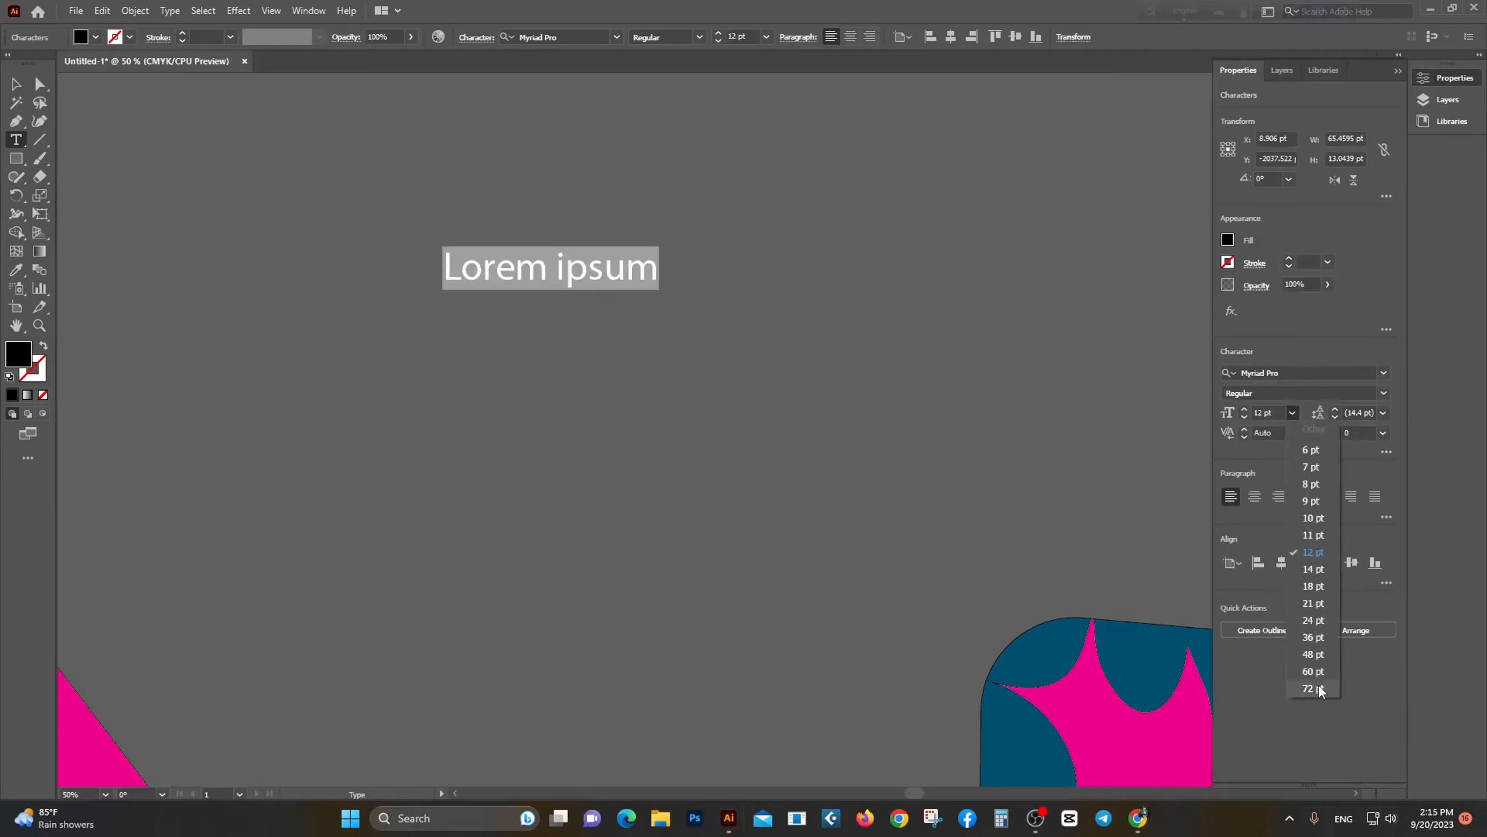
# Step: Replace the placeholder text with "Amar sonar bangla"
pyautogui.click(655, 261)
pyautogui.press('BackSpace')
pyautogui.press('BackSpace')
pyautogui.press('BackSpace')
pyautogui.press('BackSpace')
pyautogui.press('BackSpace')
pyautogui.press('BackSpace')
pyautogui.press('BackSpace')
pyautogui.press('BackSpace')
pyautogui.press('BackSpace')
pyautogui.press('BackSpace')
pyautogui.press('BackSpace')
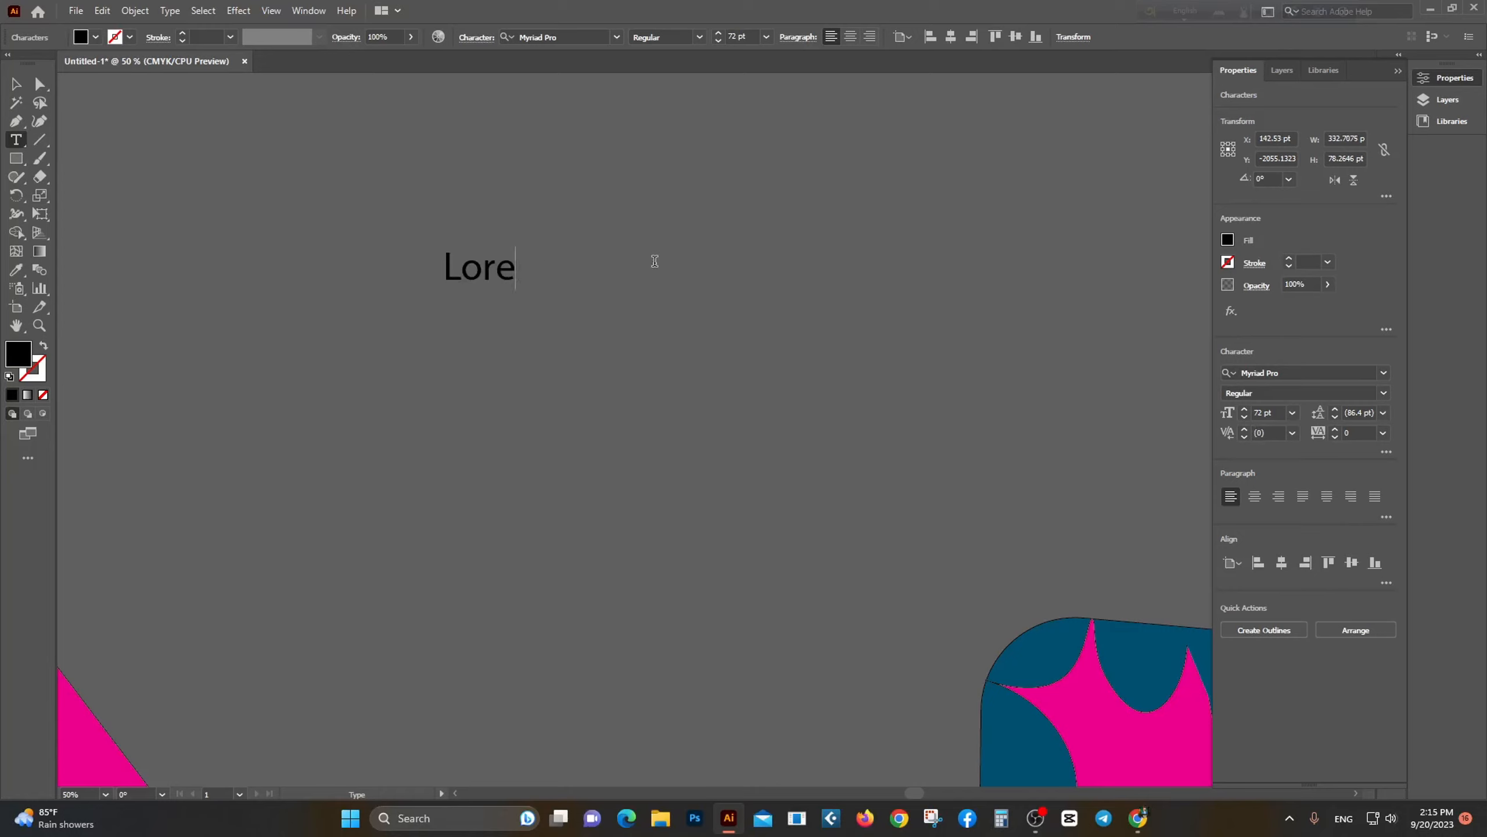
pyautogui.write('Amar')
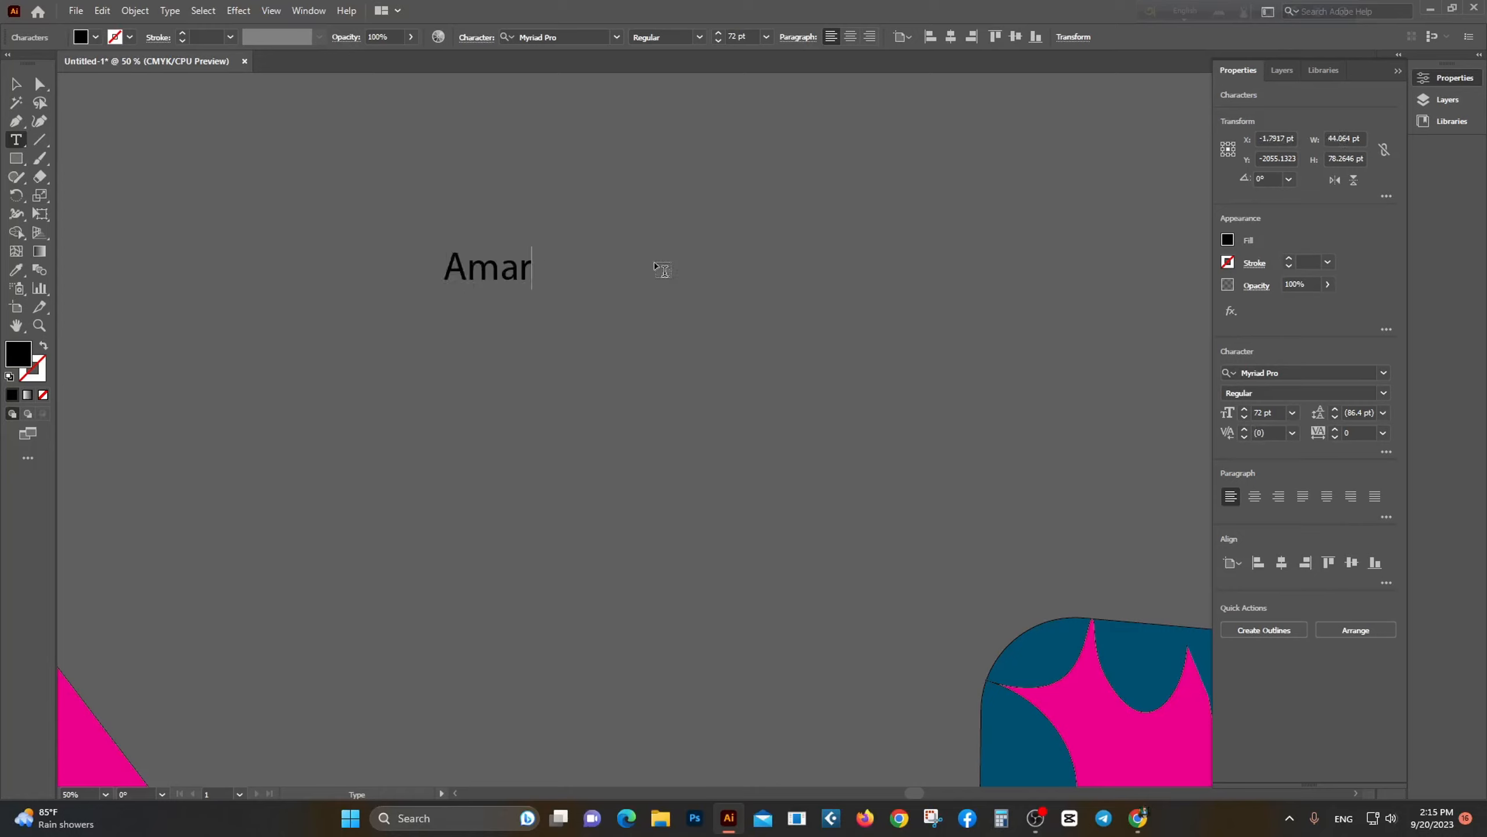
pyautogui.write(' sonar vba')
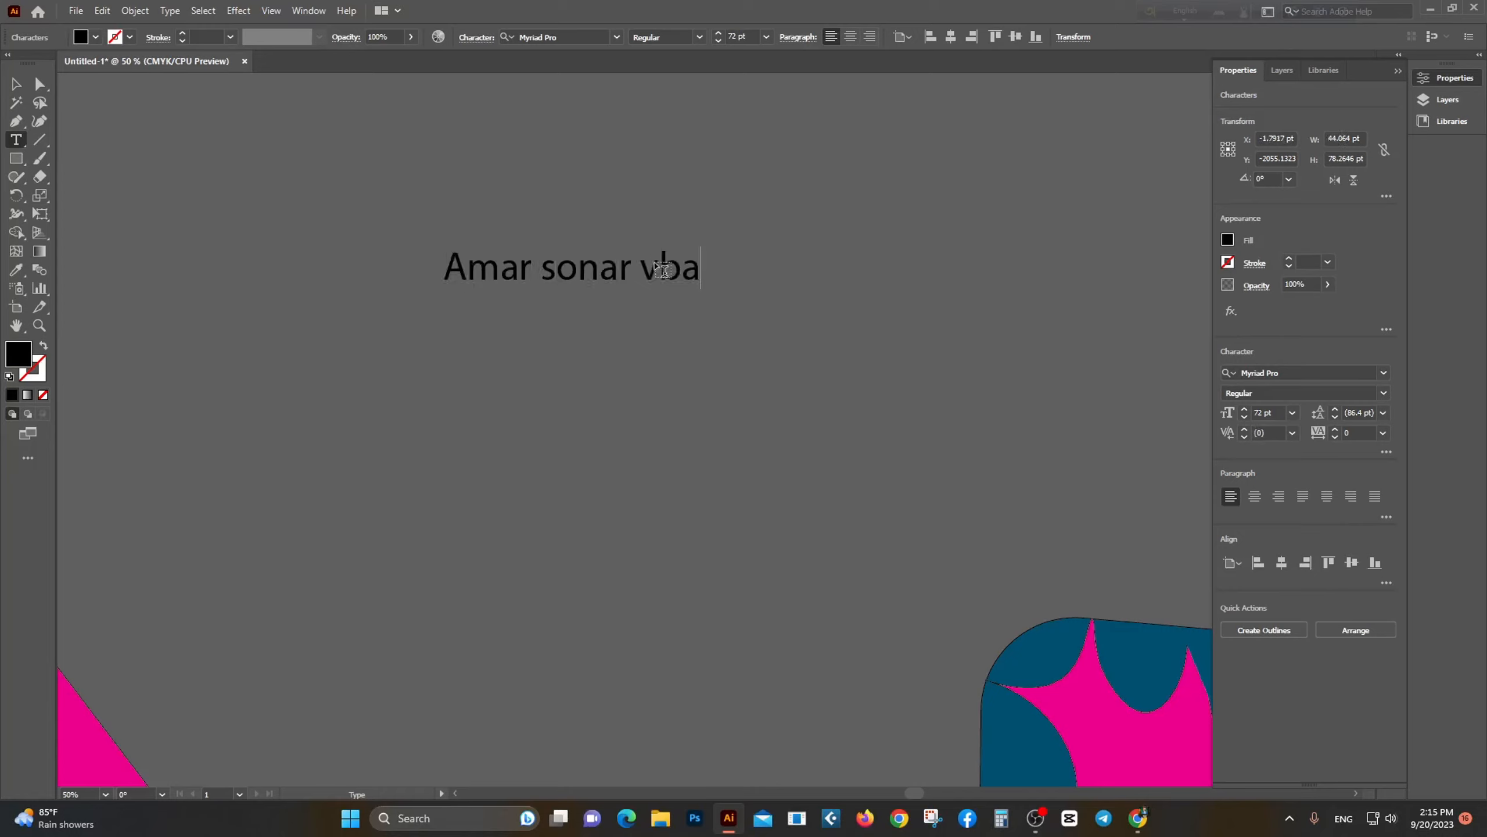
pyautogui.press('BackSpace')
pyautogui.press('BackSpace')
pyautogui.press('BackSpace')
pyautogui.write('ba')
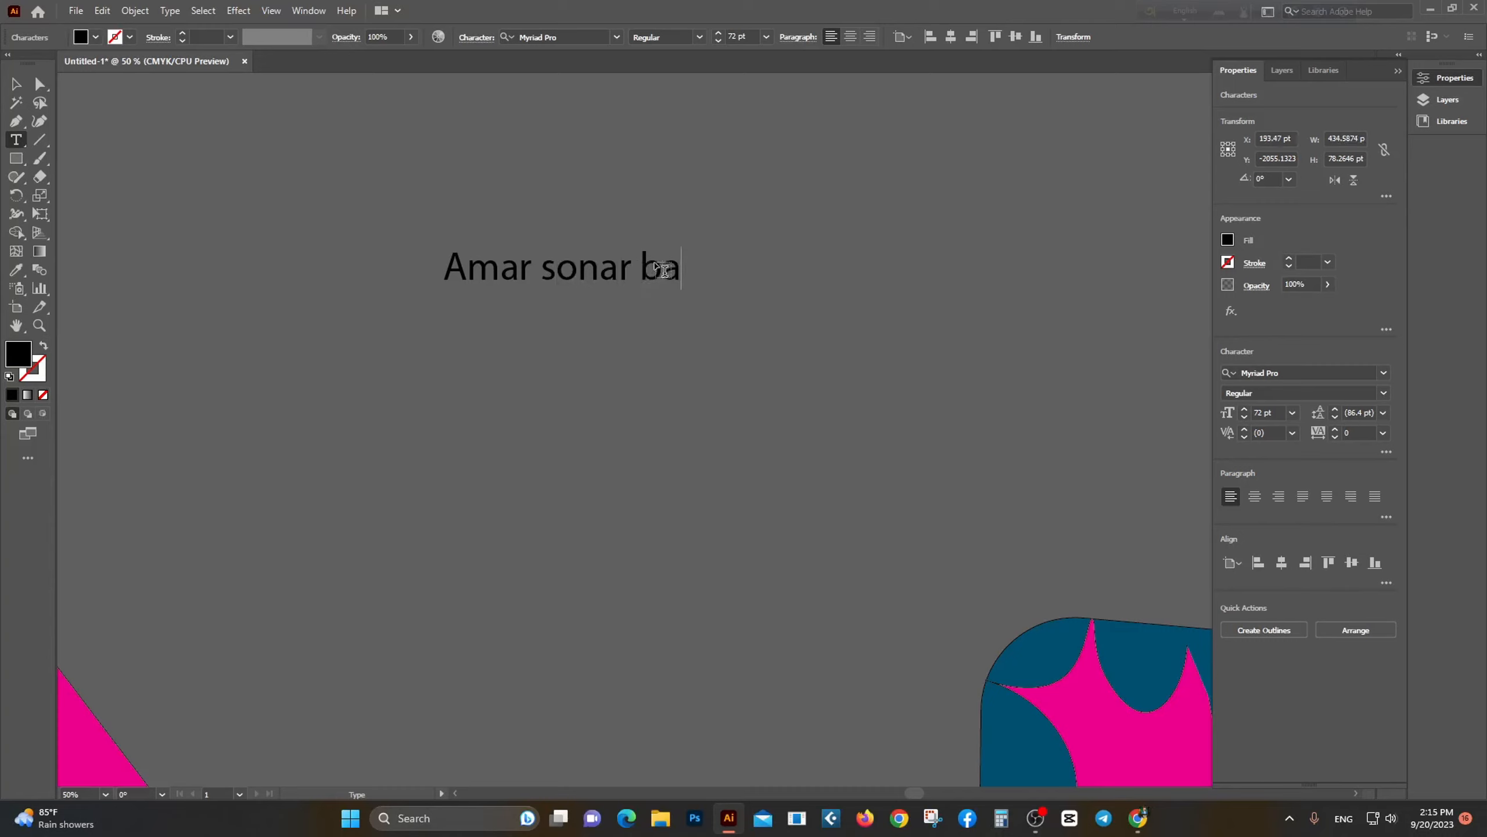
pyautogui.write('ngla')
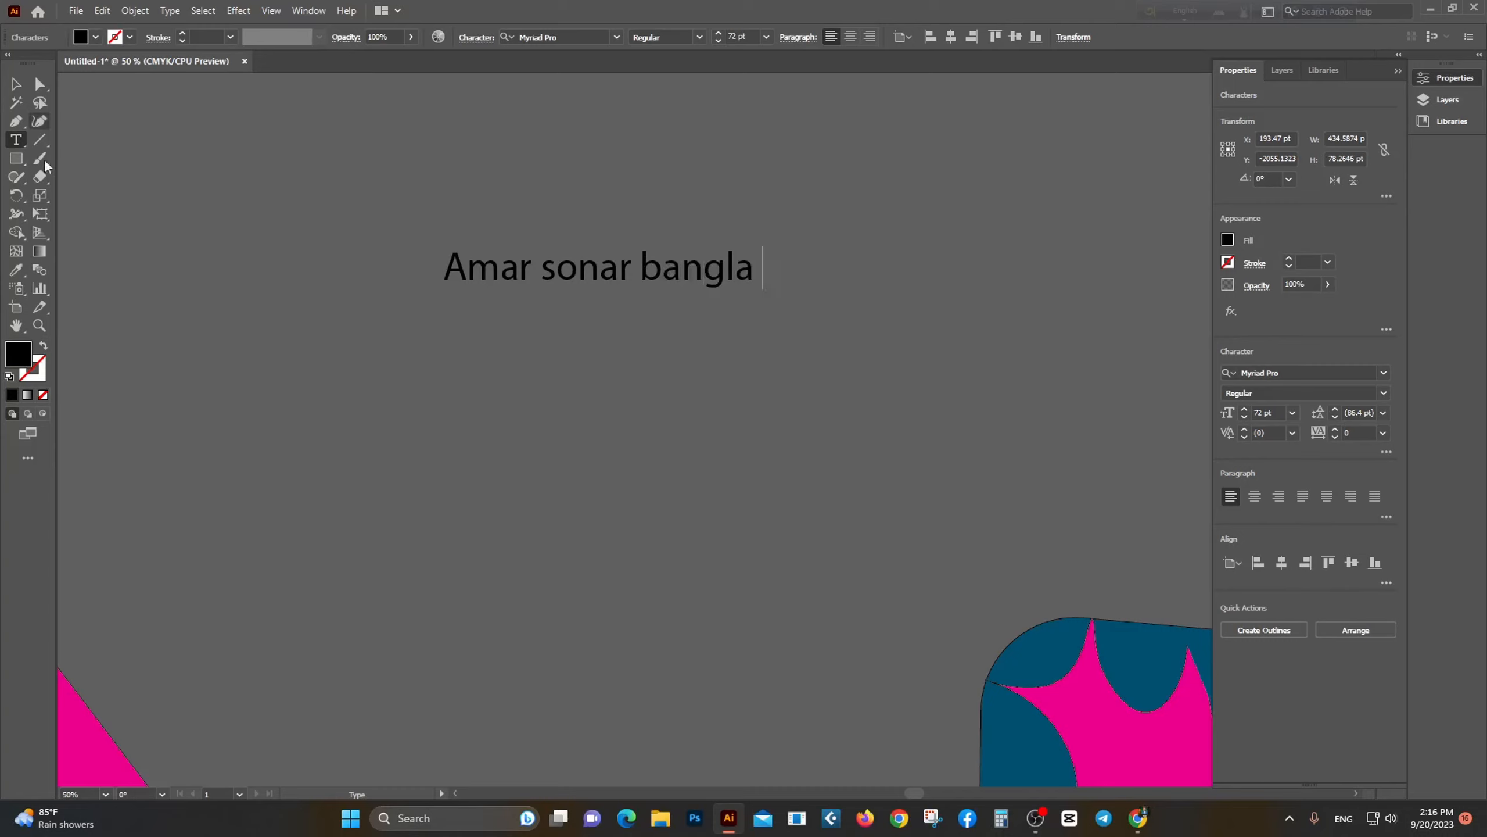
# Step: Move the "Amar sonar bangla" text slightly up and to the left, and deselect it
pyautogui.click(16, 85)
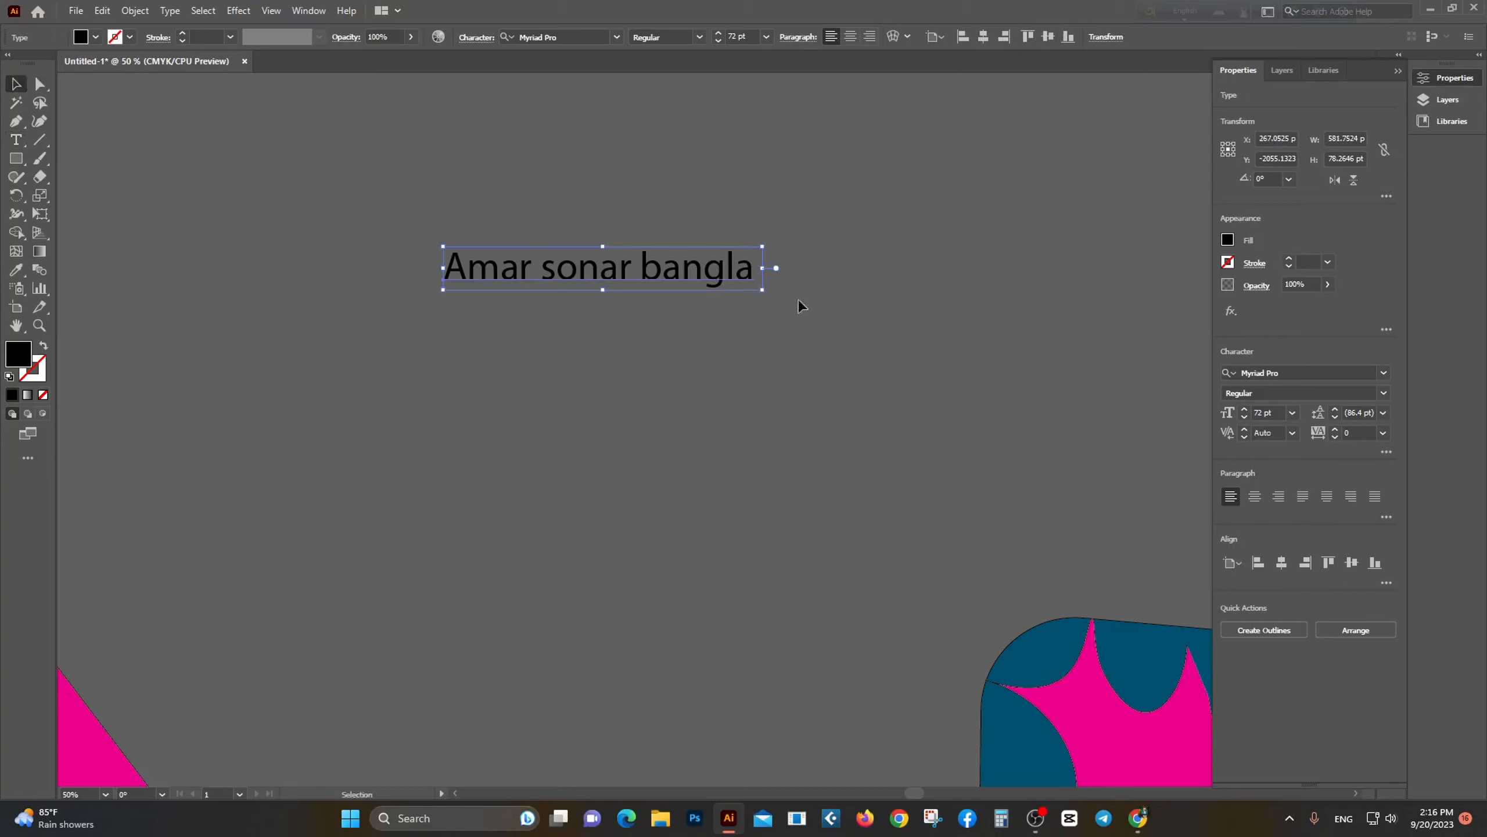
pyautogui.moveTo(683, 286); pyautogui.dragTo(619, 243)
pyautogui.click(630, 241)
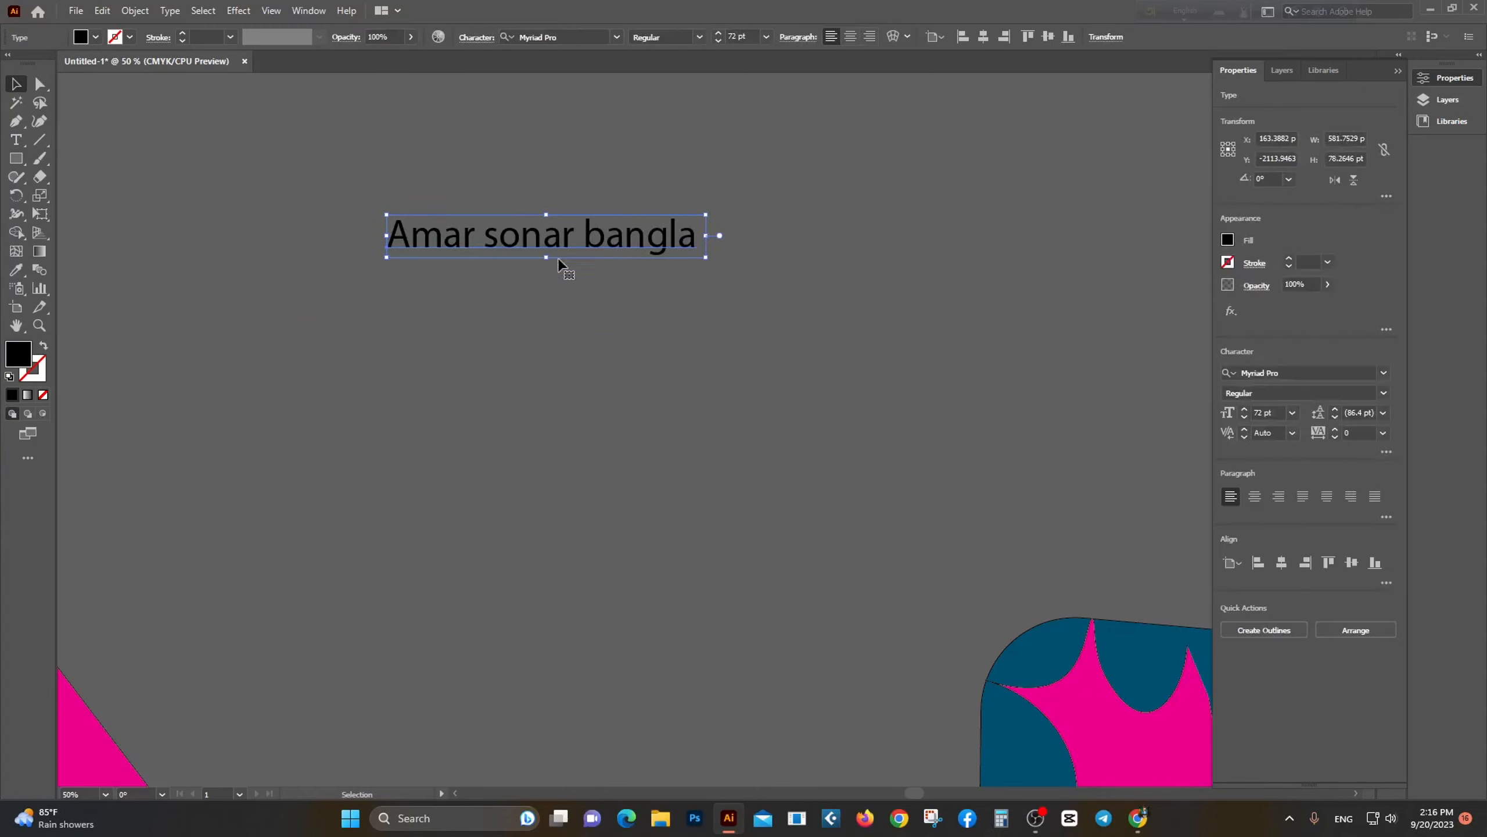
pyautogui.click(475, 324)
pyautogui.hotkey('ctrl', '+')
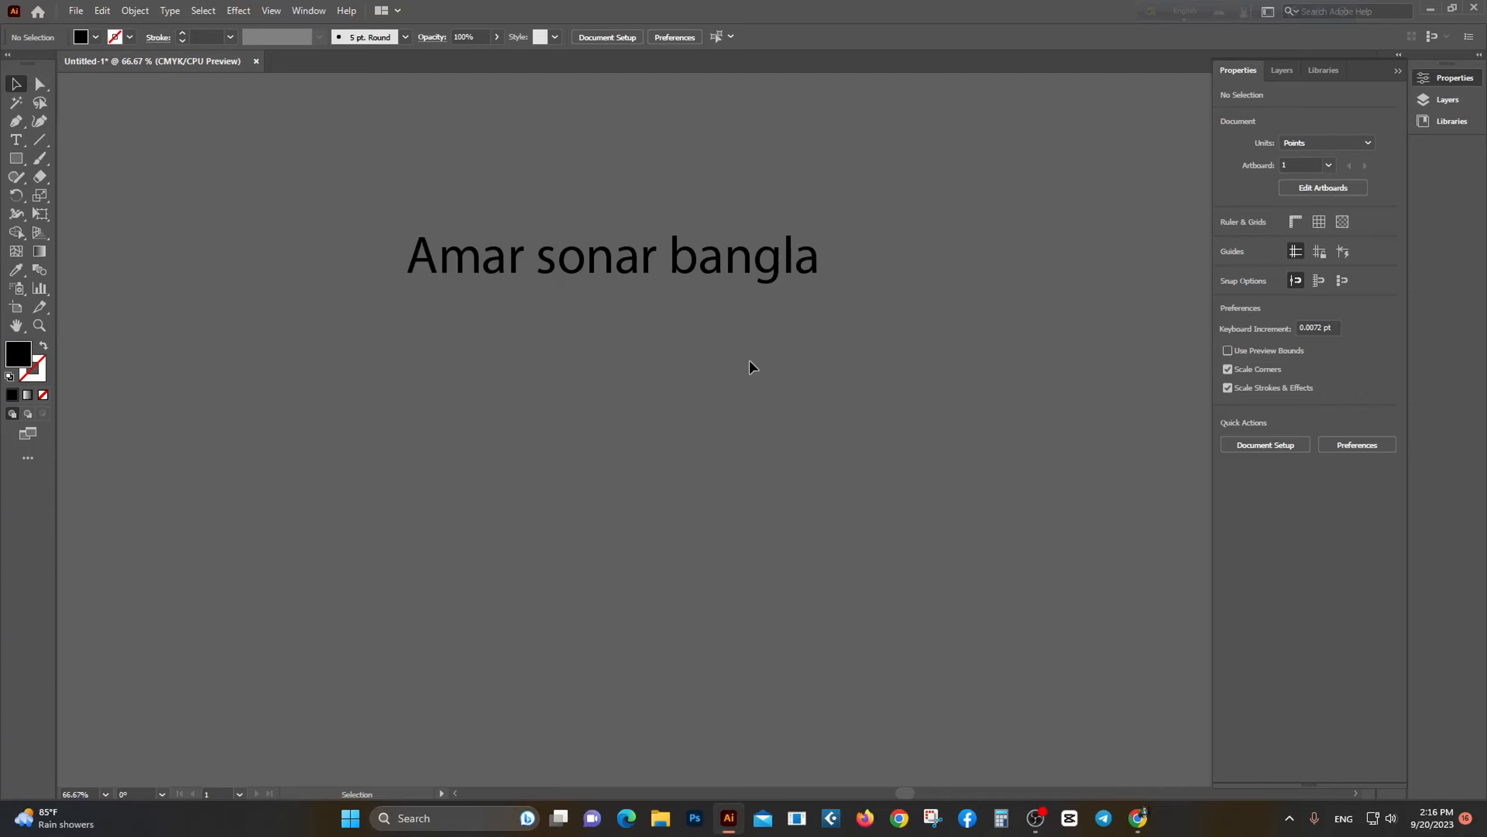
# Step: Duplicate the "Amar sonar bangla" text and place the copy below the original
pyautogui.moveTo(1009, 372); pyautogui.dragTo(1010, 373)
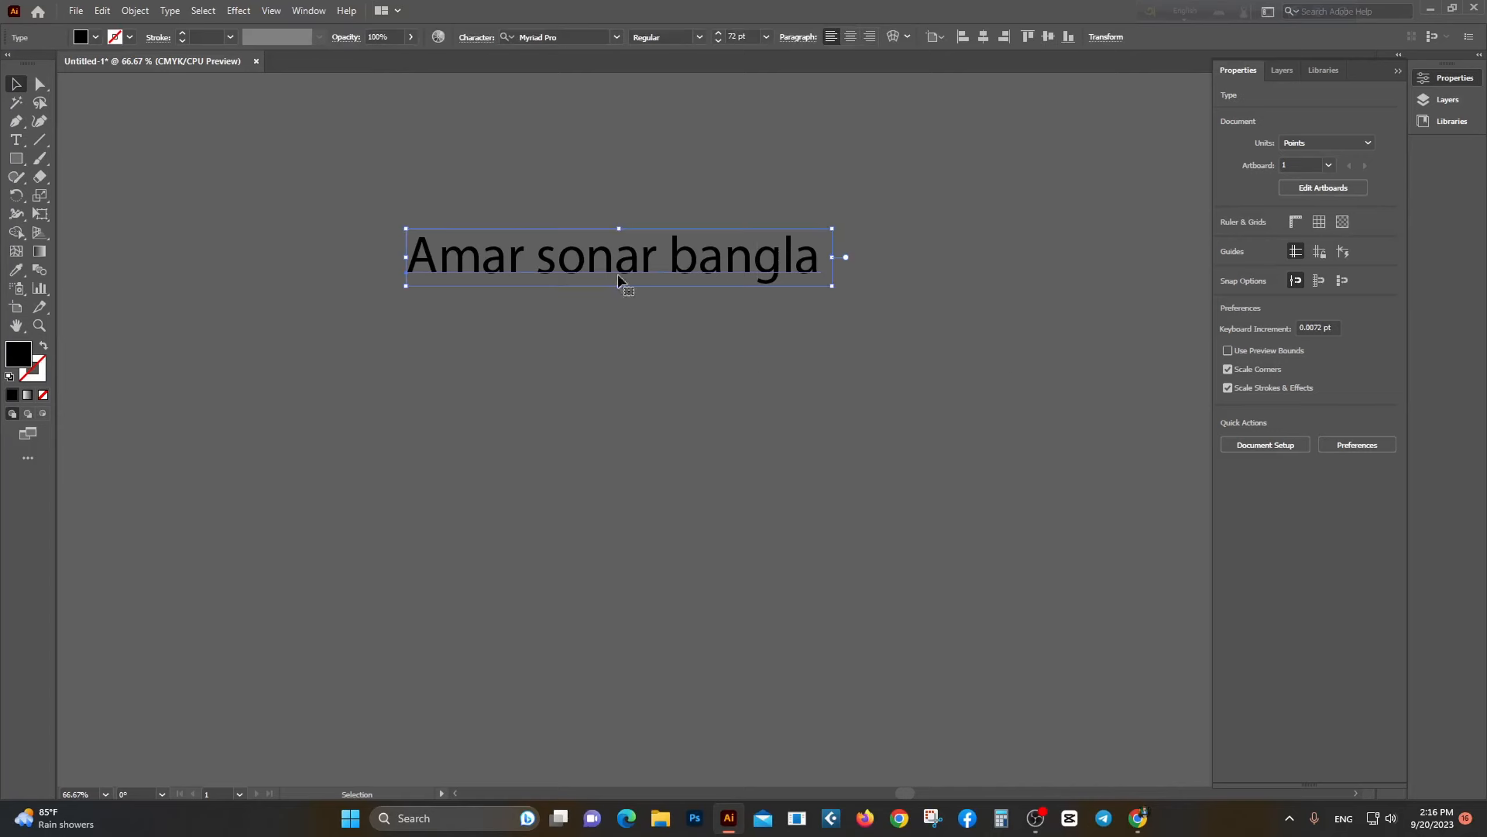
pyautogui.scroll(6, 618, 278)
pyautogui.scroll(-6, 621, 324)
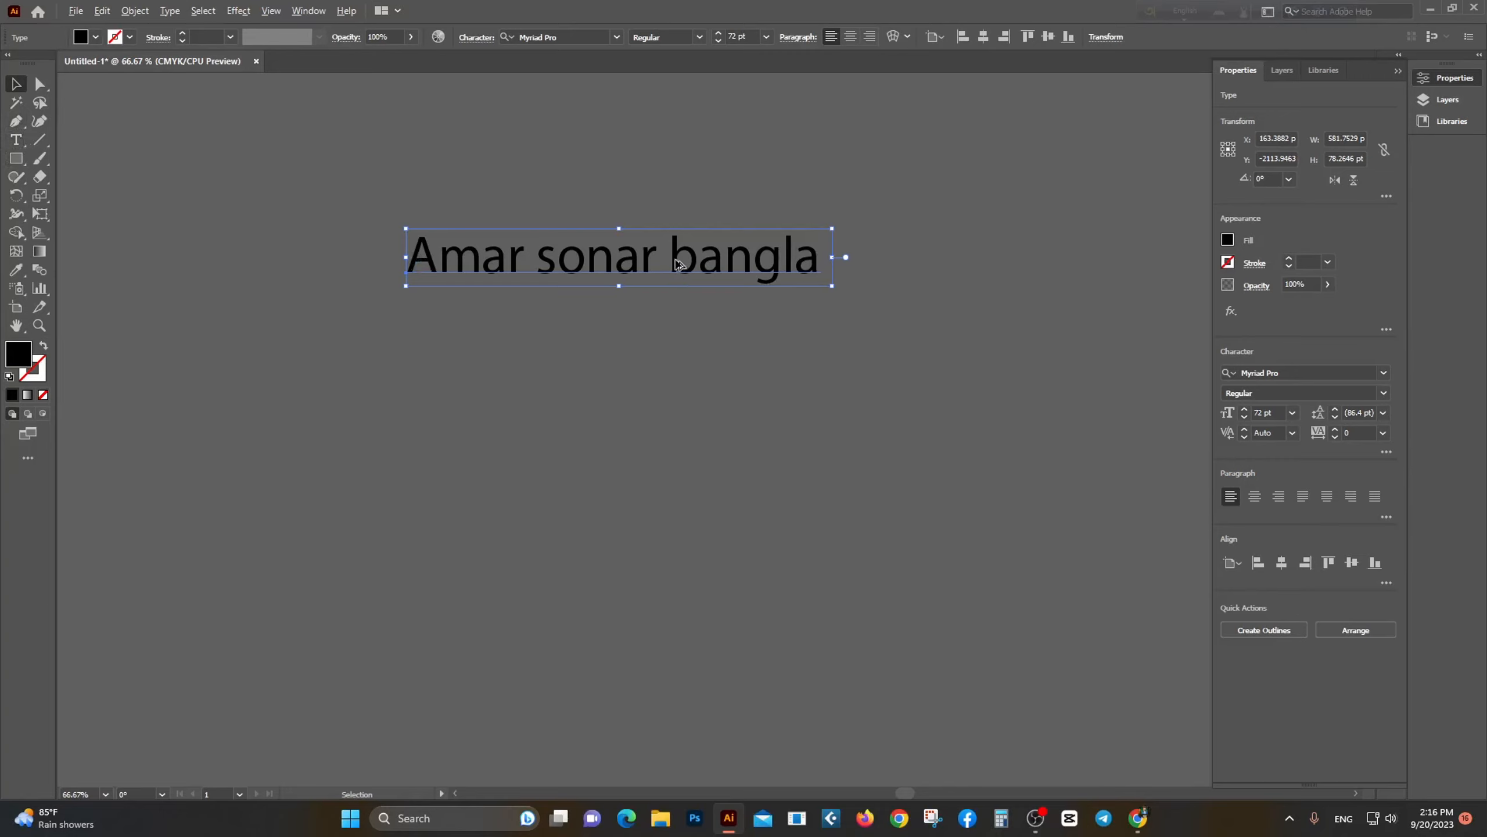
pyautogui.moveTo(676, 265); pyautogui.dragTo(669, 458)
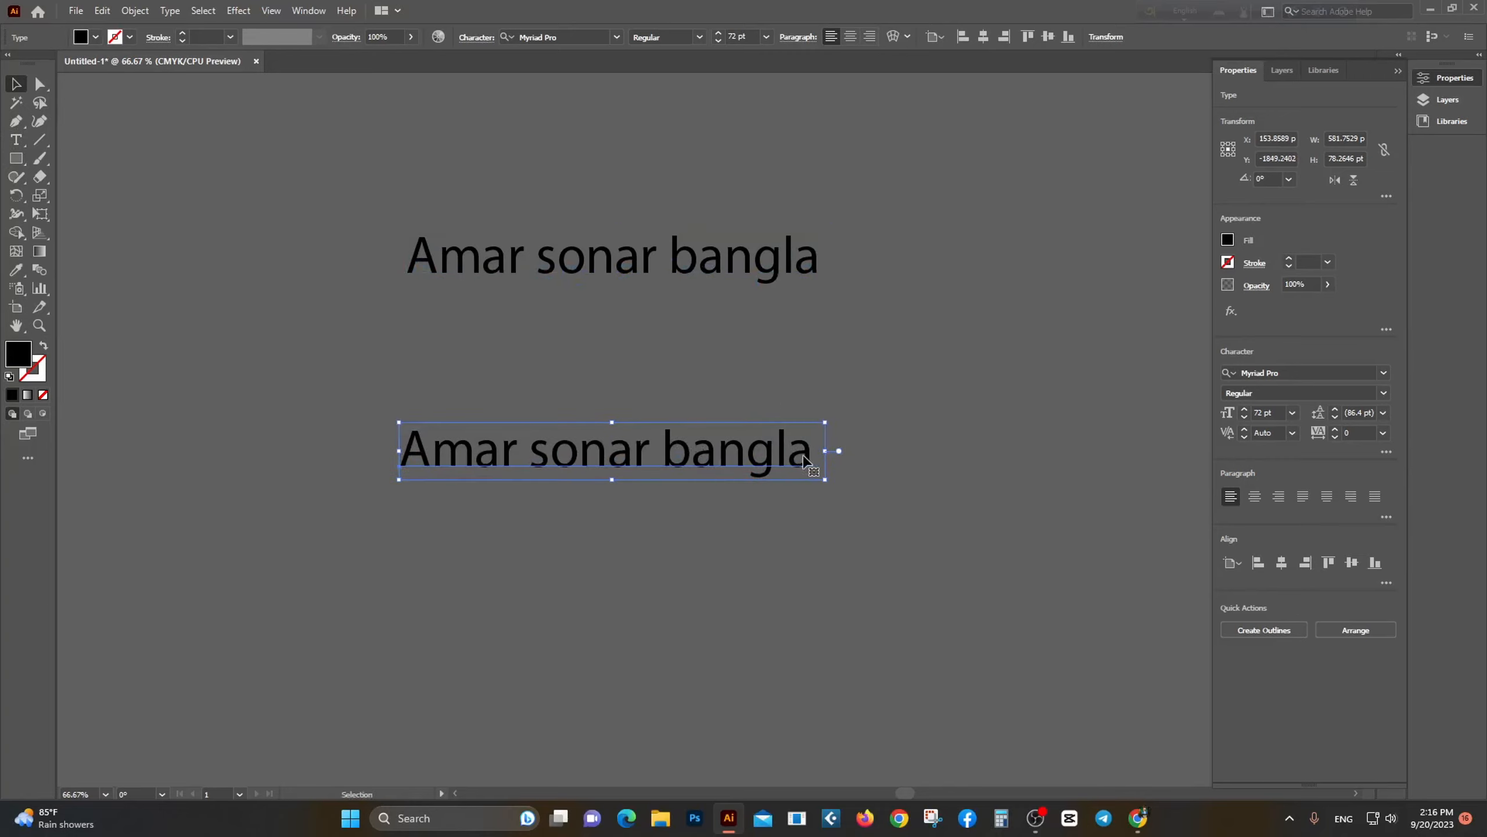
# Step: Replace the copied text line with "ami tomai valo basi"
pyautogui.doubleClick(805, 460)
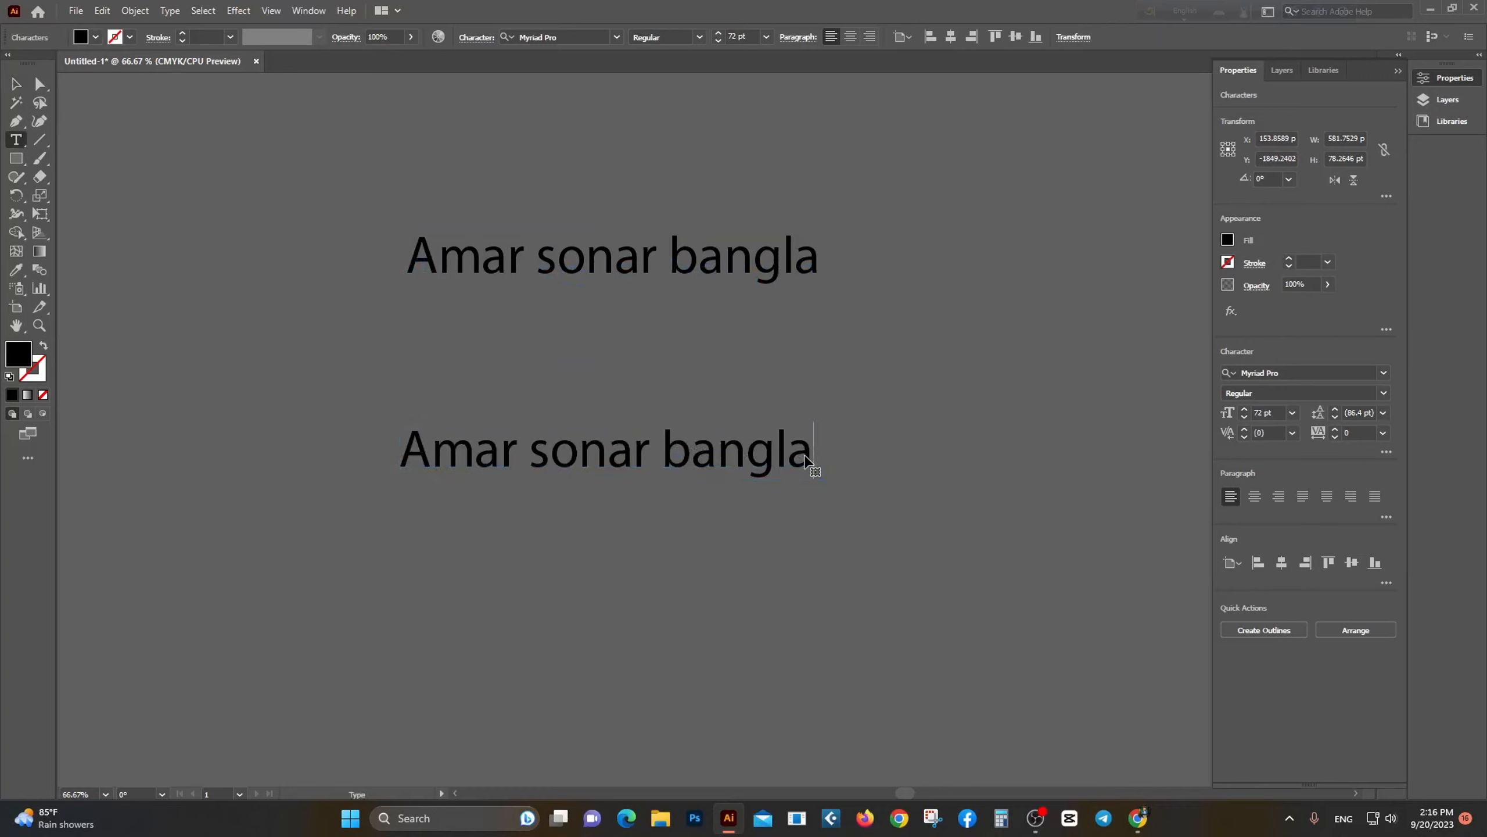
pyautogui.press('BackSpace')
pyautogui.press('BackSpace')
pyautogui.press('BackSpace')
pyautogui.press('BackSpace')
pyautogui.press('BackSpace')
pyautogui.press('BackSpace')
pyautogui.press('BackSpace')
pyautogui.press('BackSpace')
pyautogui.press('BackSpace')
pyautogui.press('BackSpace')
pyautogui.press('BackSpace')
pyautogui.press('BackSpace')
pyautogui.press('BackSpace')
pyautogui.press('BackSpace')
pyautogui.press('BackSpace')
pyautogui.press('BackSpace')
pyautogui.press('BackSpace')
pyautogui.write('am')
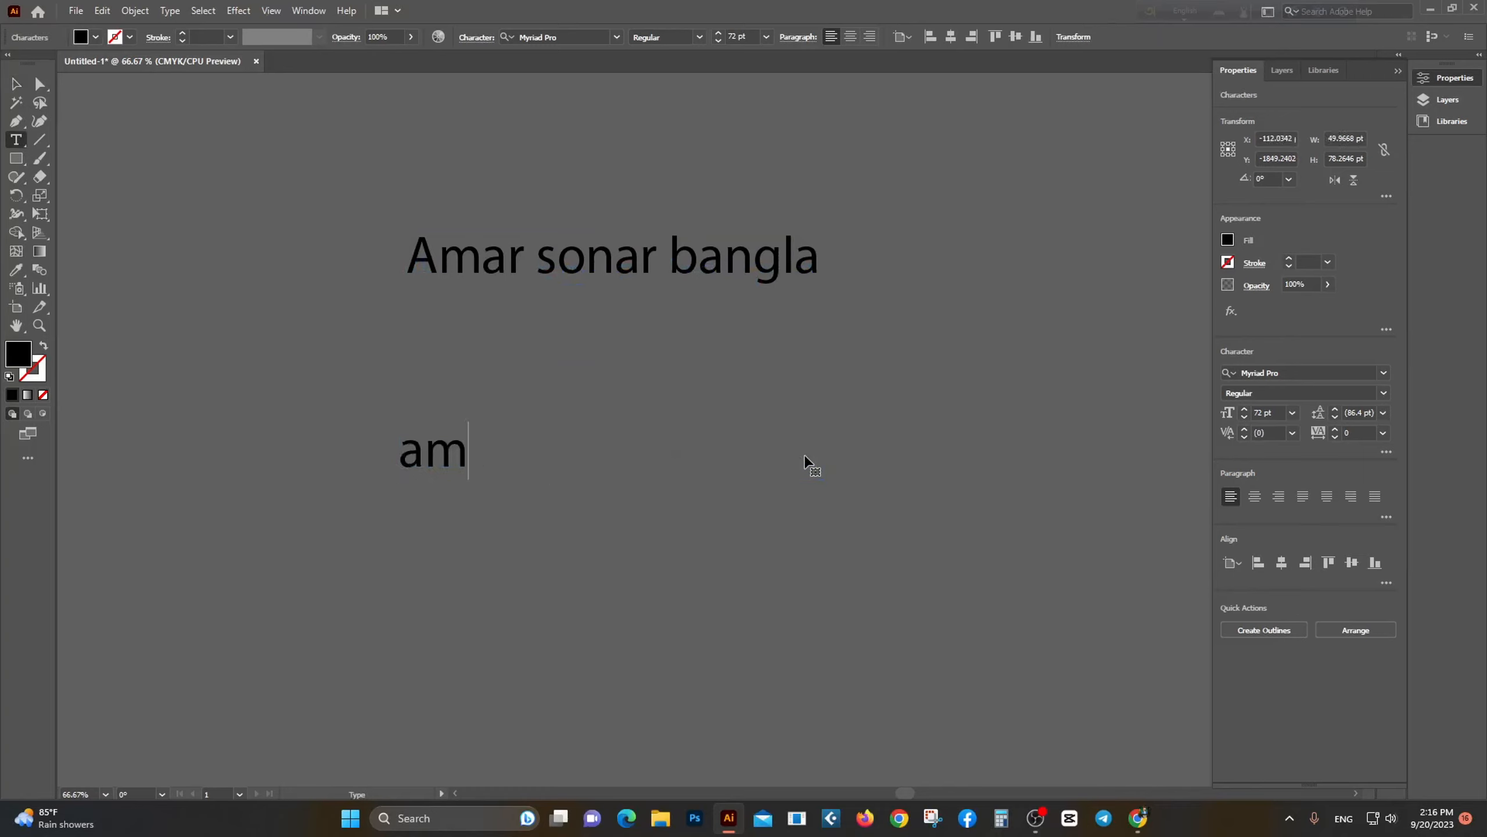
pyautogui.write('i tomai ')
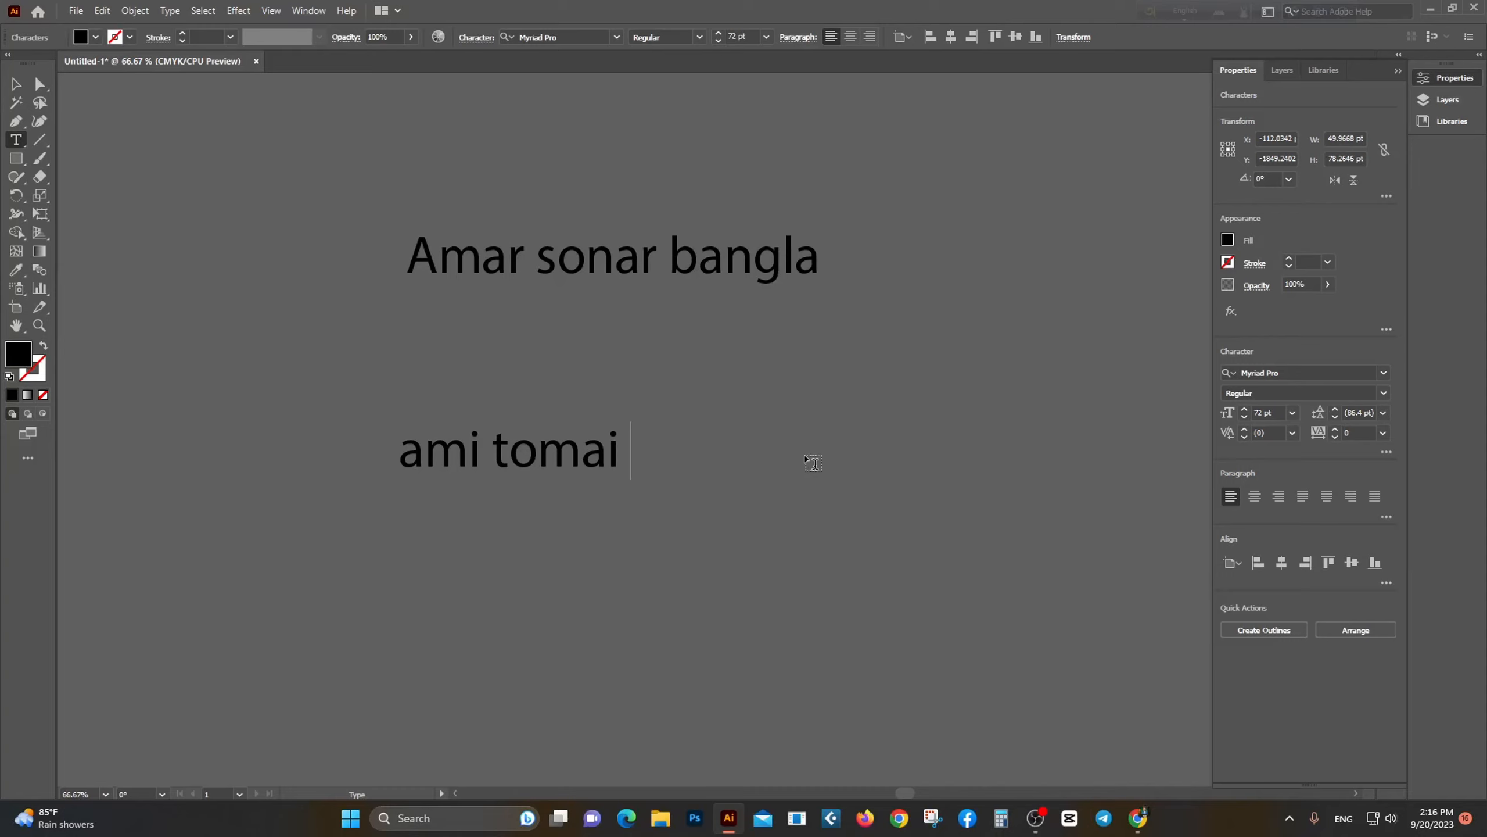
pyautogui.write('vba')
pyautogui.press('BackSpace')
pyautogui.press('BackSpace')
pyautogui.write('a')
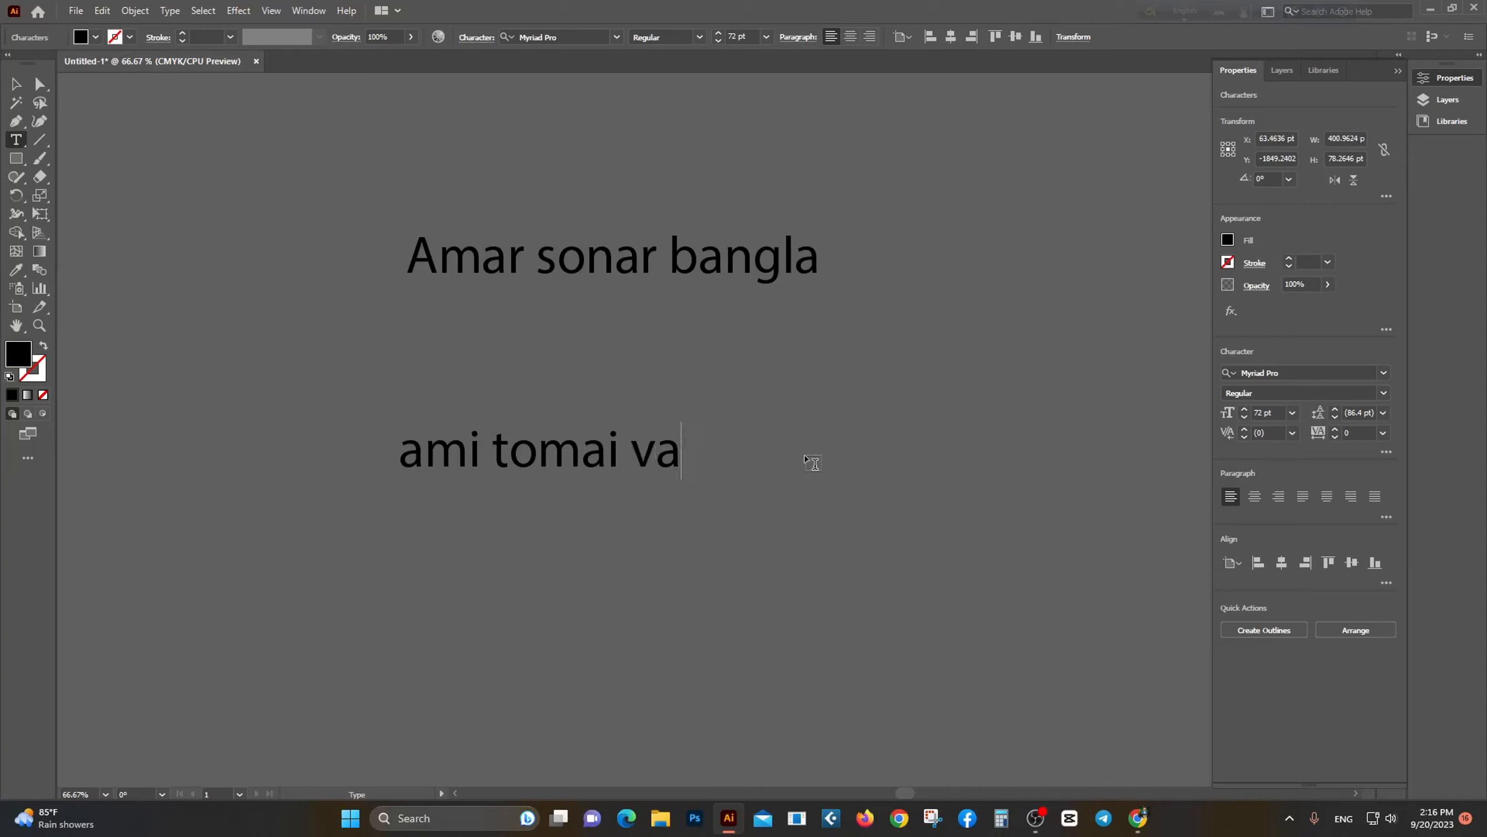
pyautogui.write('lo basi')
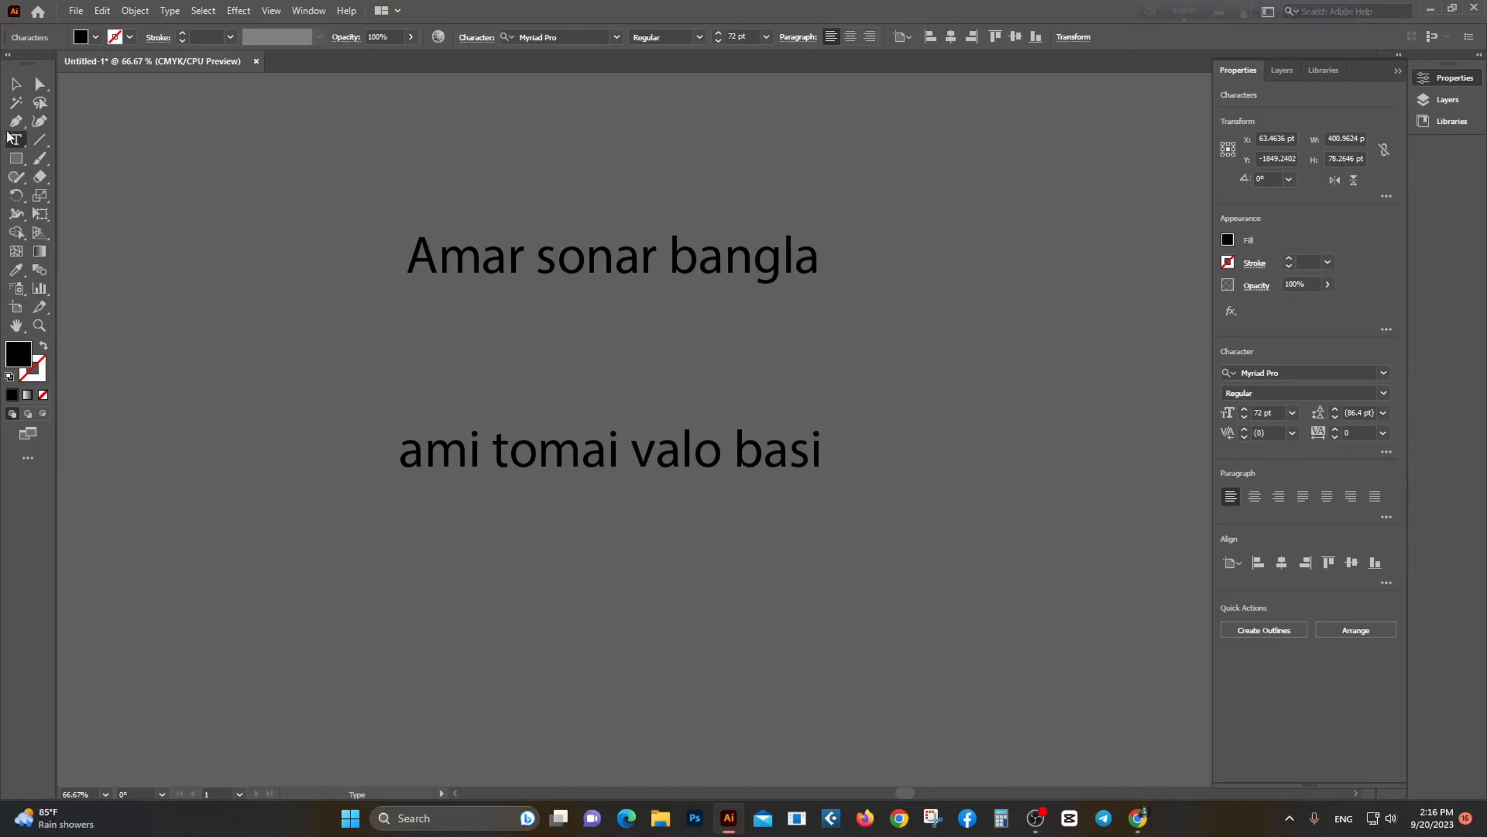
# Step: Move the "ami tomai valo basi" text up closer to the first line and set its font size to 6 pt
pyautogui.click(16, 83)
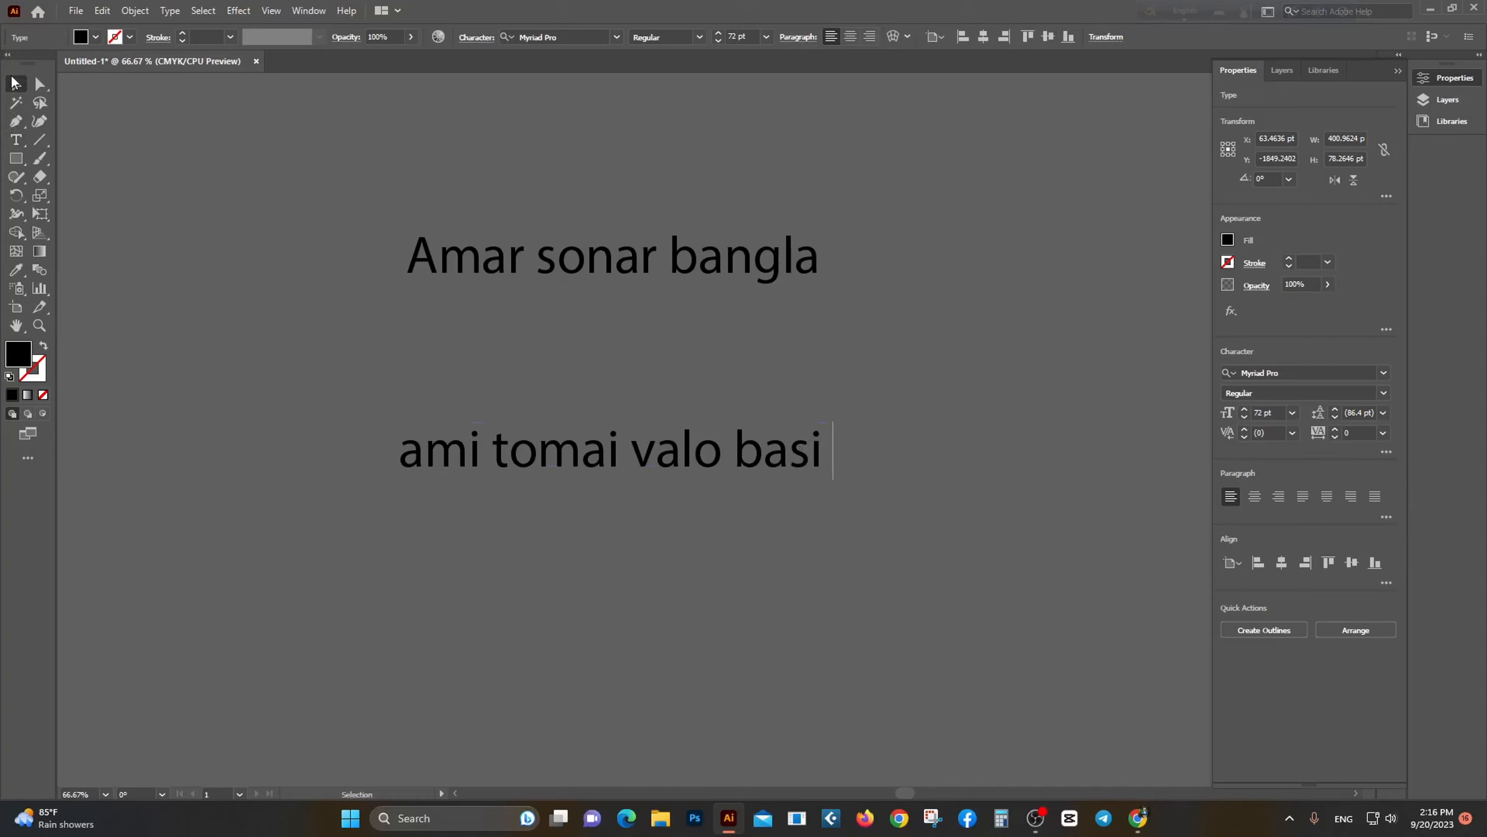
pyautogui.moveTo(633, 463); pyautogui.dragTo(639, 374)
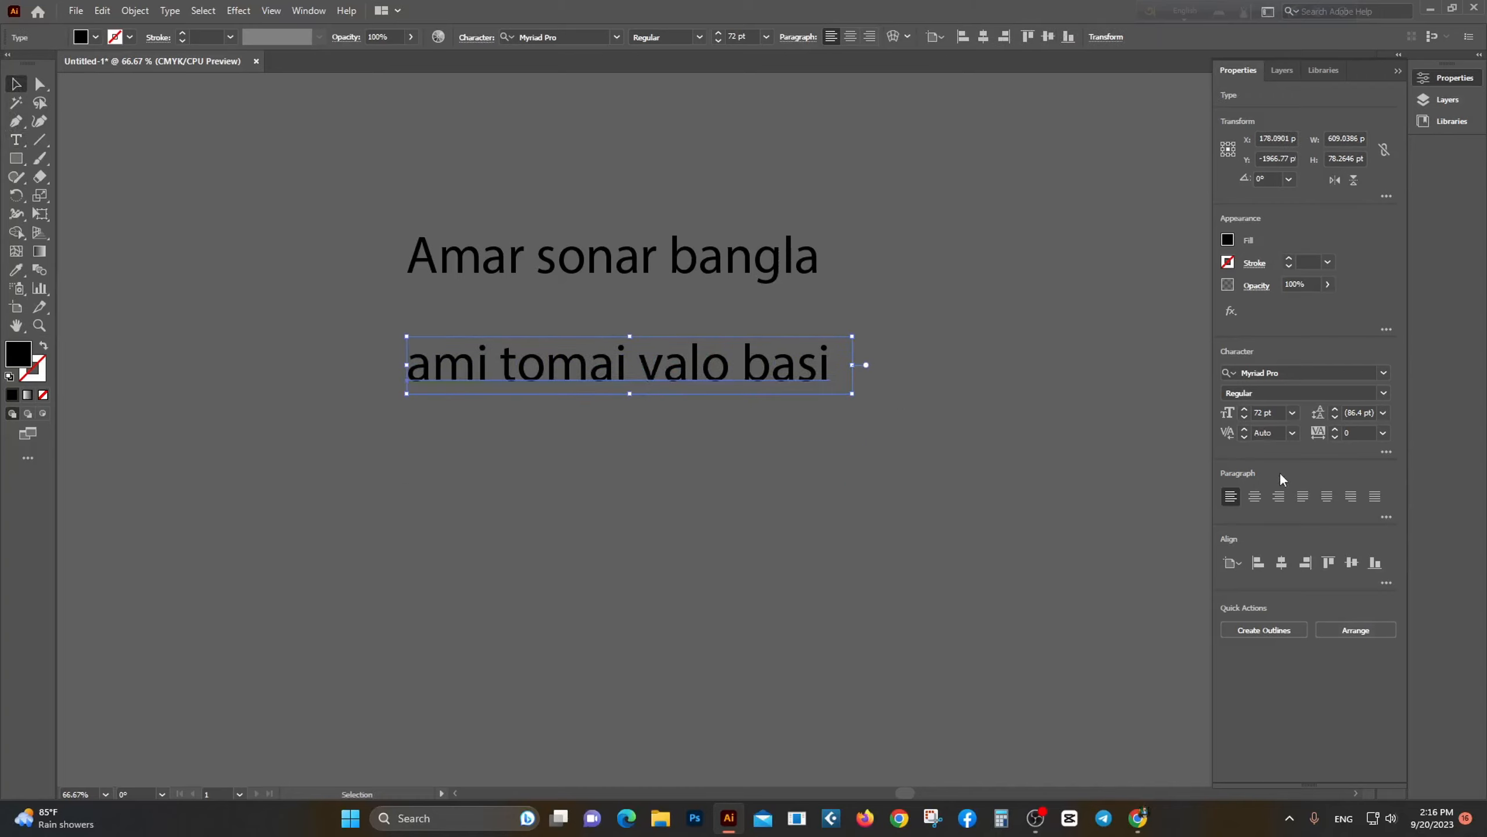
pyautogui.click(1292, 414)
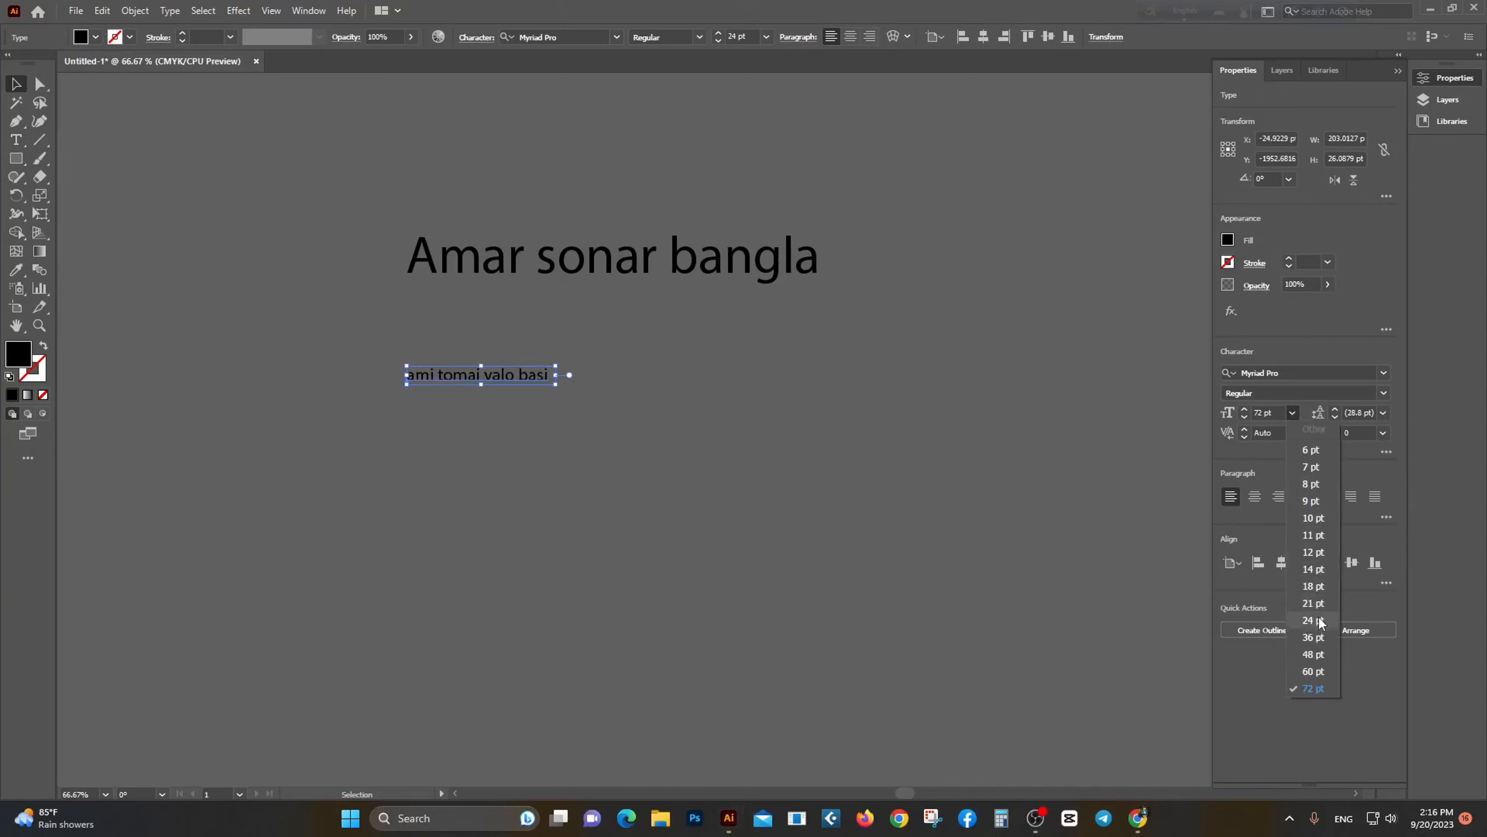
pyautogui.click(1311, 449)
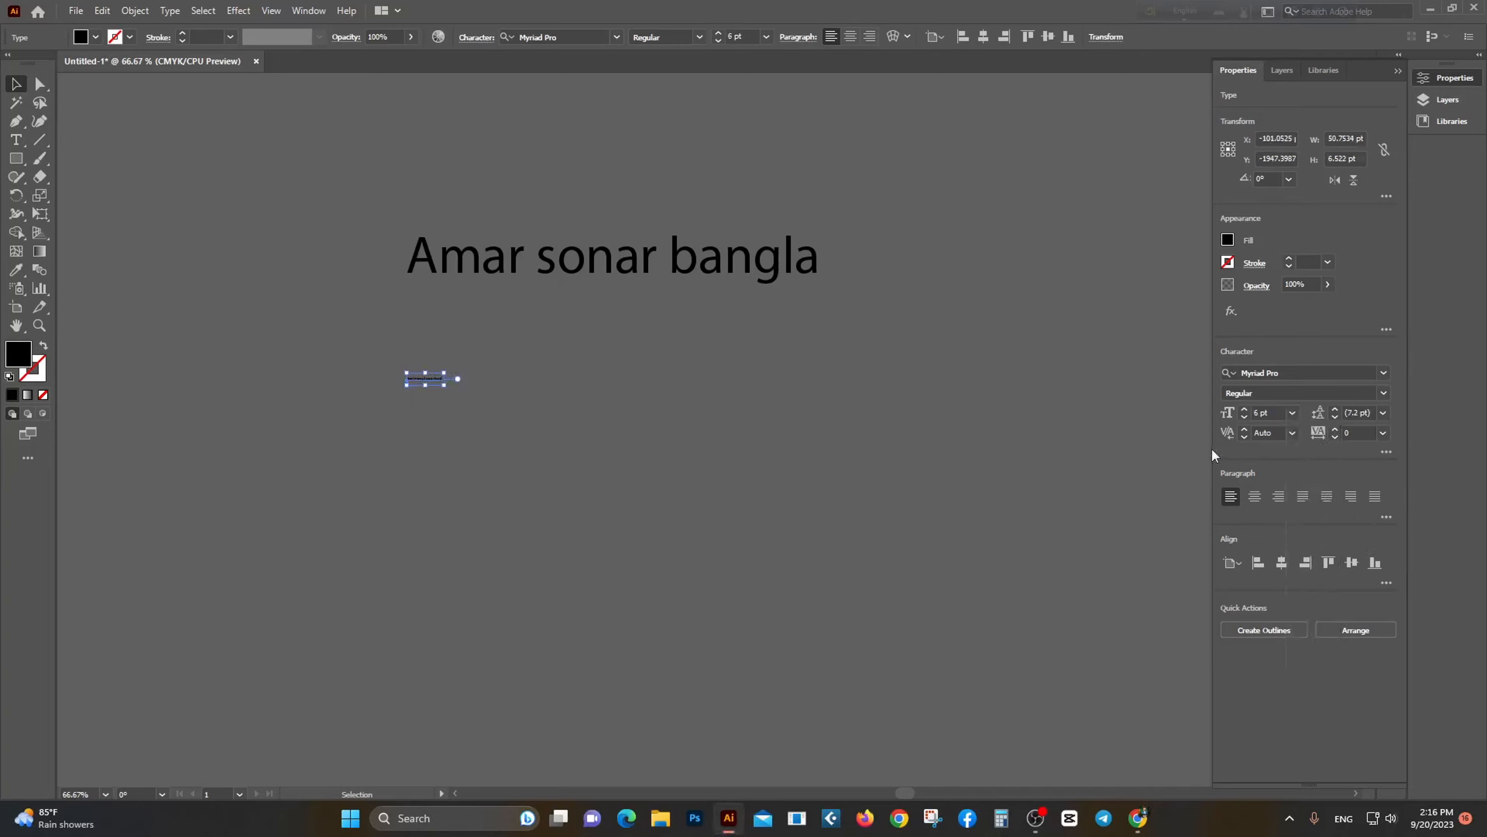
# Step: Scale the "ami tomai valo basi" text up until it is wider than the line above, centre it beneath that line, and deselect it
pyautogui.moveTo(450, 388); pyautogui.dragTo(761, 554)
pyautogui.moveTo(591, 392); pyautogui.dragTo(791, 393)
pyautogui.click(724, 567)
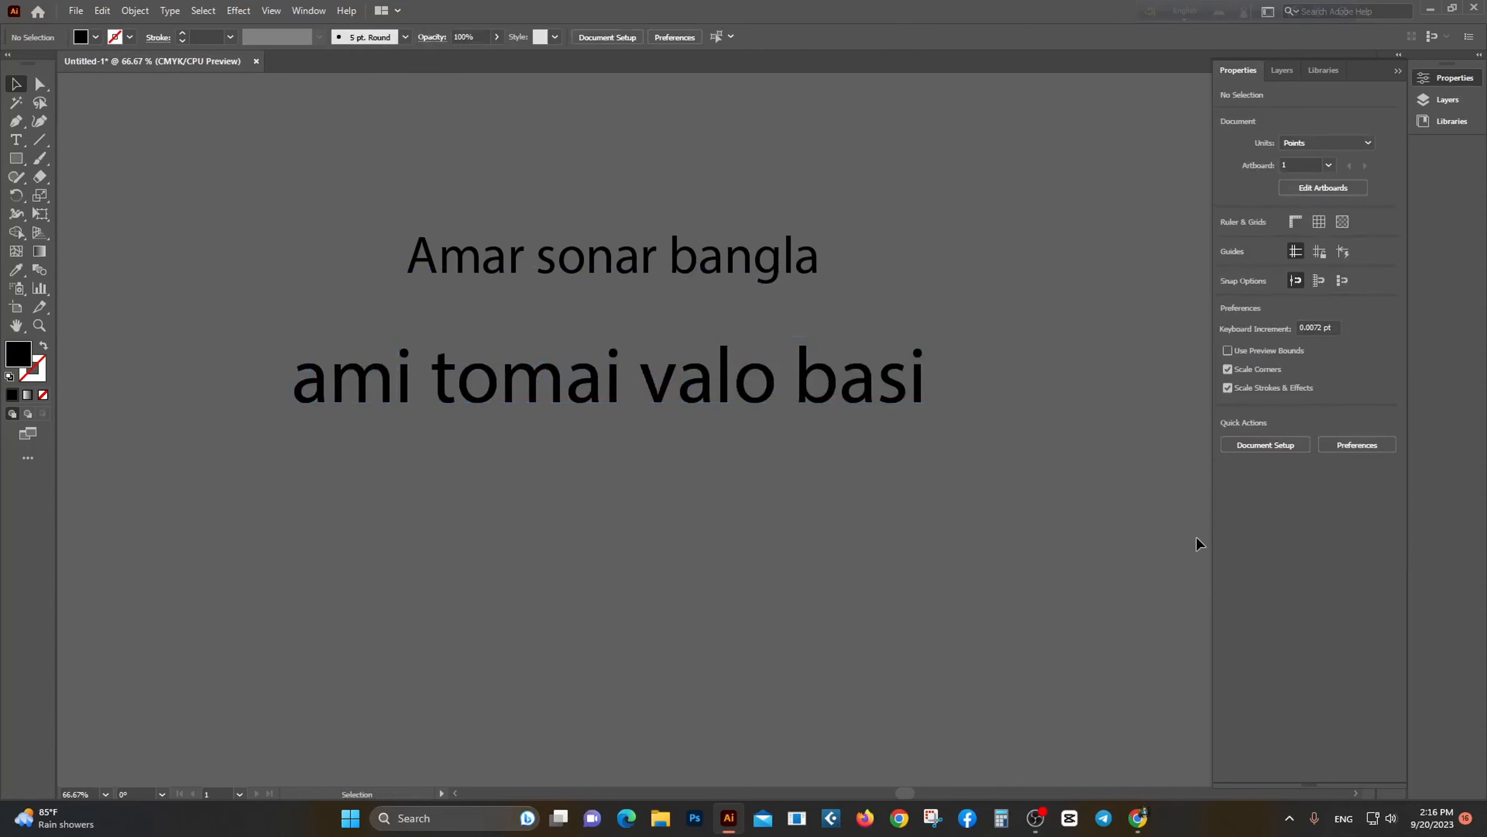
# Step: Change the font of both text lines to Cascadia Mono and deselect them
pyautogui.hotkey('ctrl', 'a')
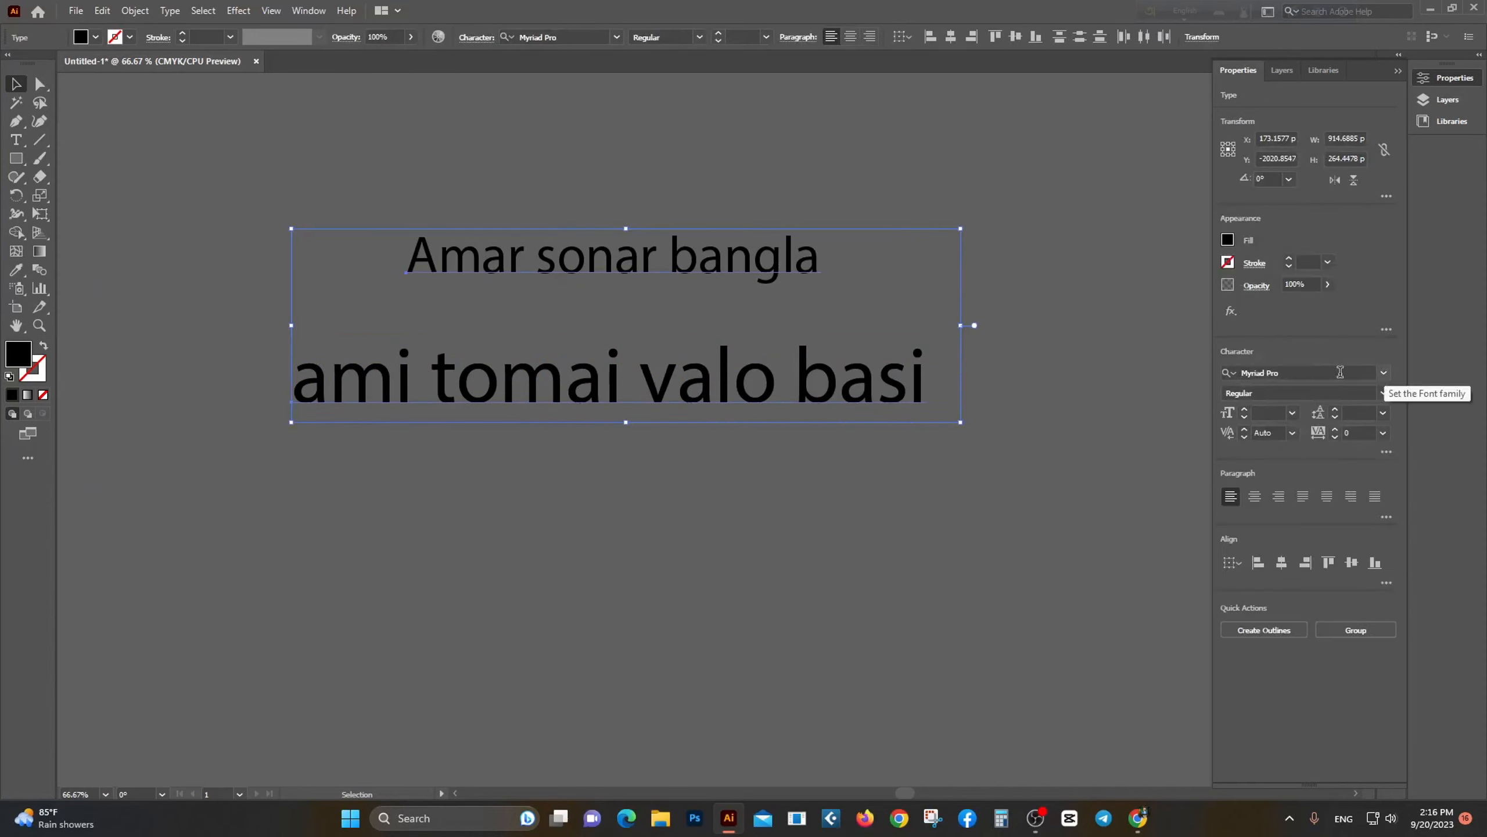
pyautogui.click(1385, 373)
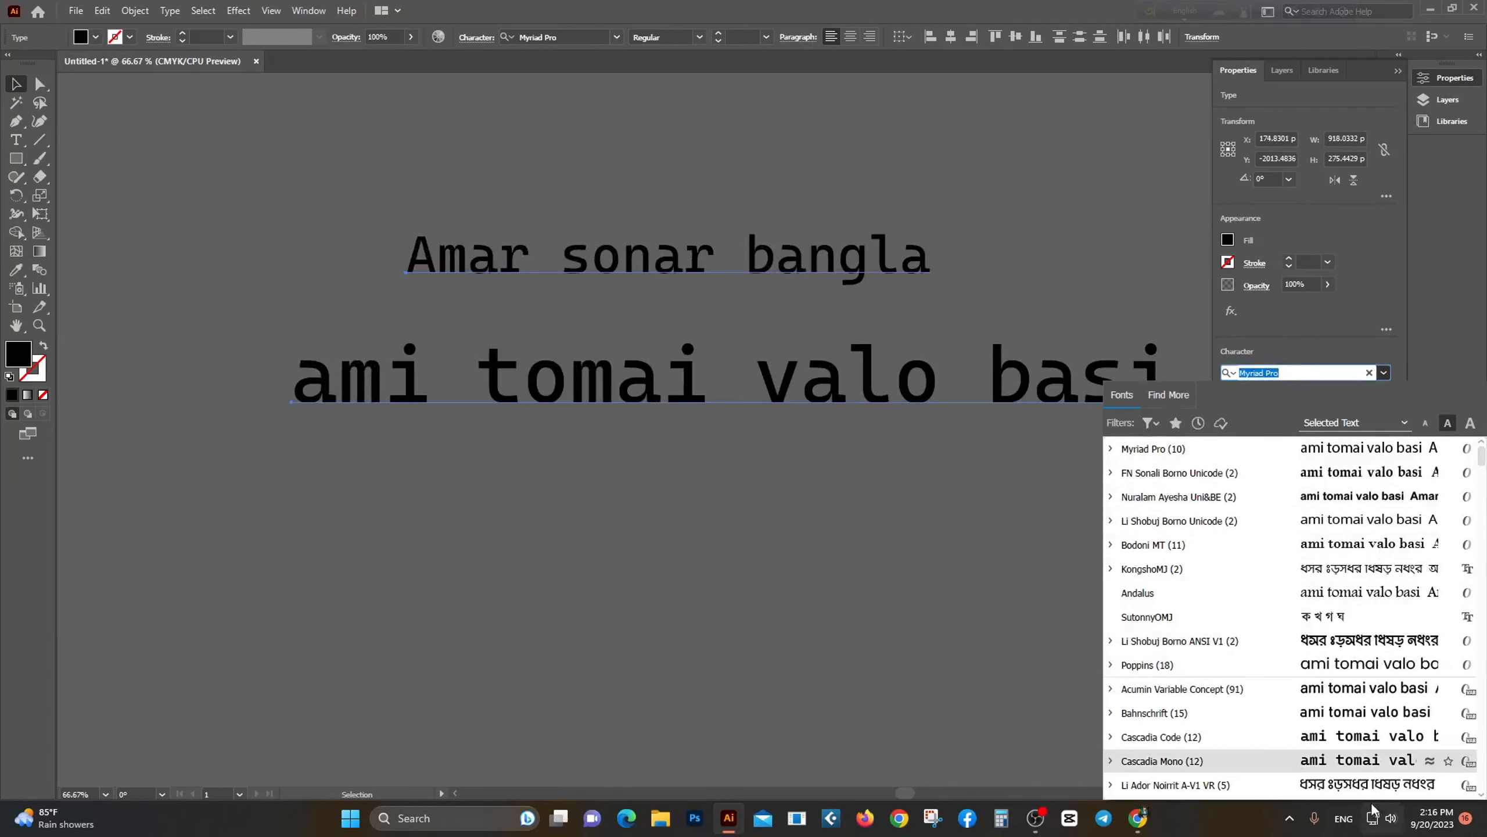
pyautogui.click(1362, 756)
pyautogui.click(823, 607)
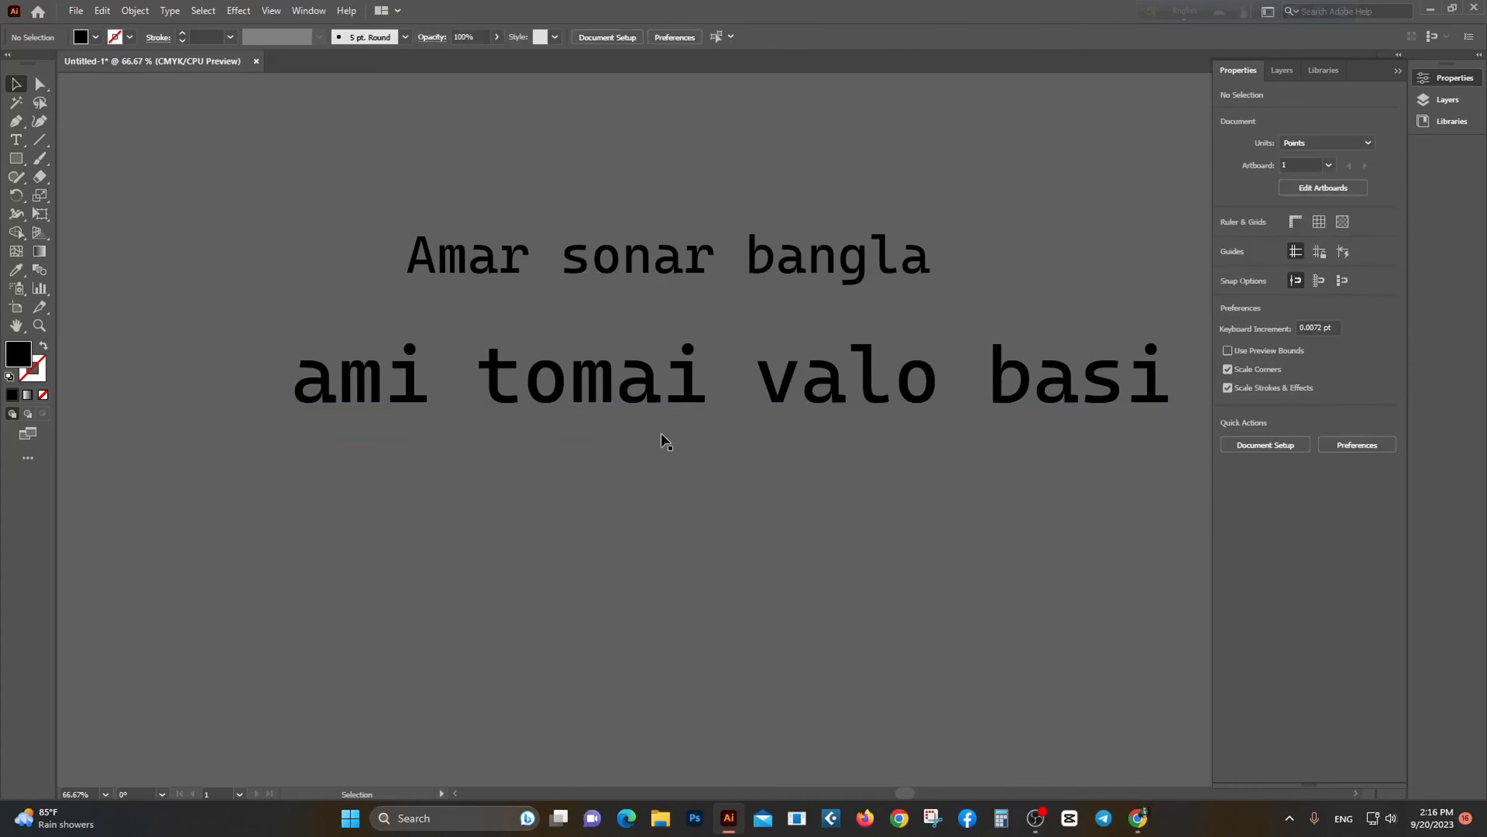
# Step: Draw a horizontal line segment about 2053 pt long in the empty area above and to the left of the text
pyautogui.scroll(-3, 607, 400)
pyautogui.scroll(-5, 402, 266)
pyautogui.scroll(6, 379, 295)
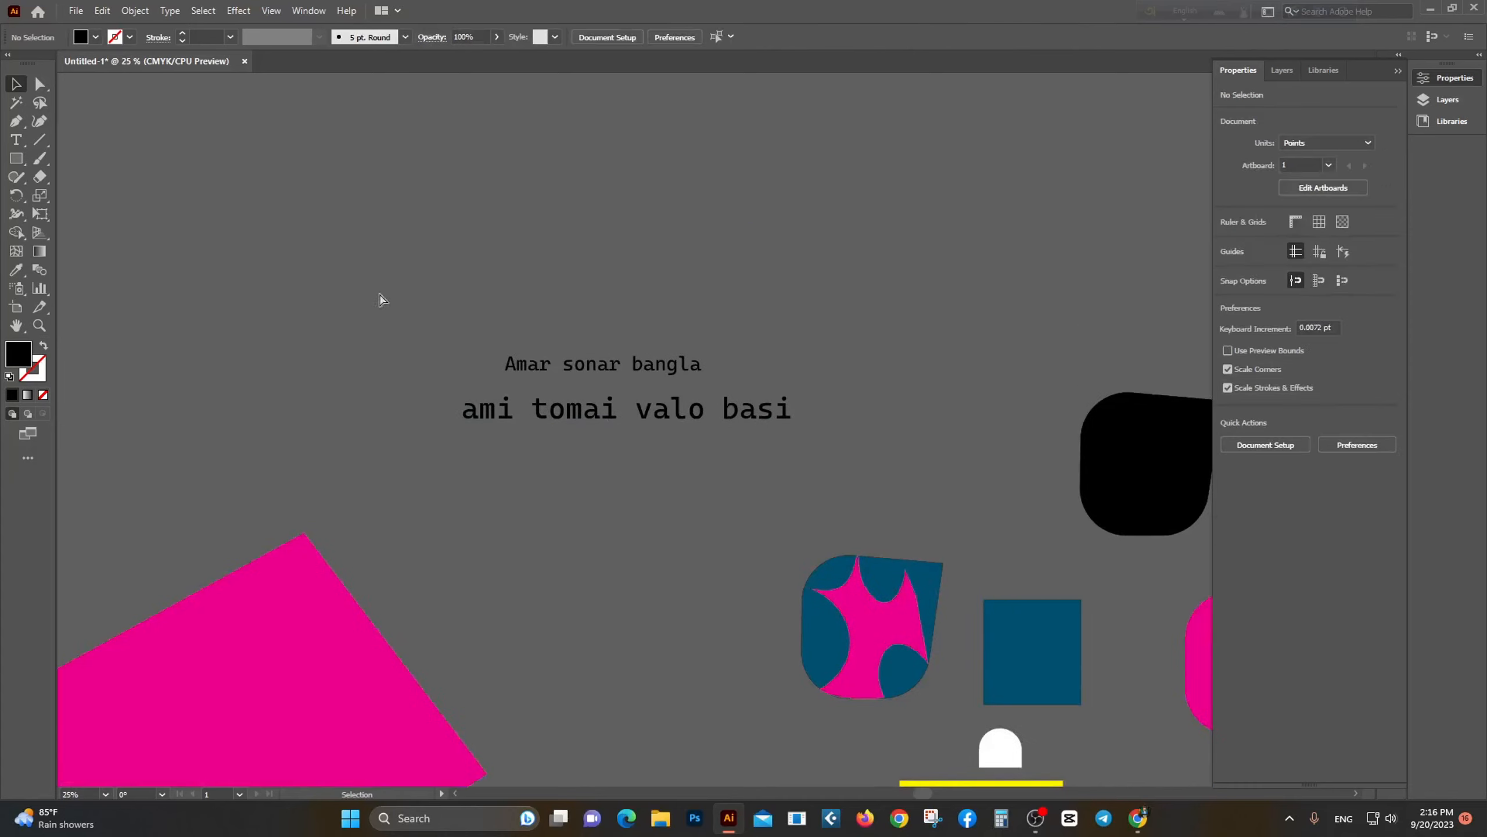
pyautogui.hscroll(-11, 311, 300)
pyautogui.click(39, 139)
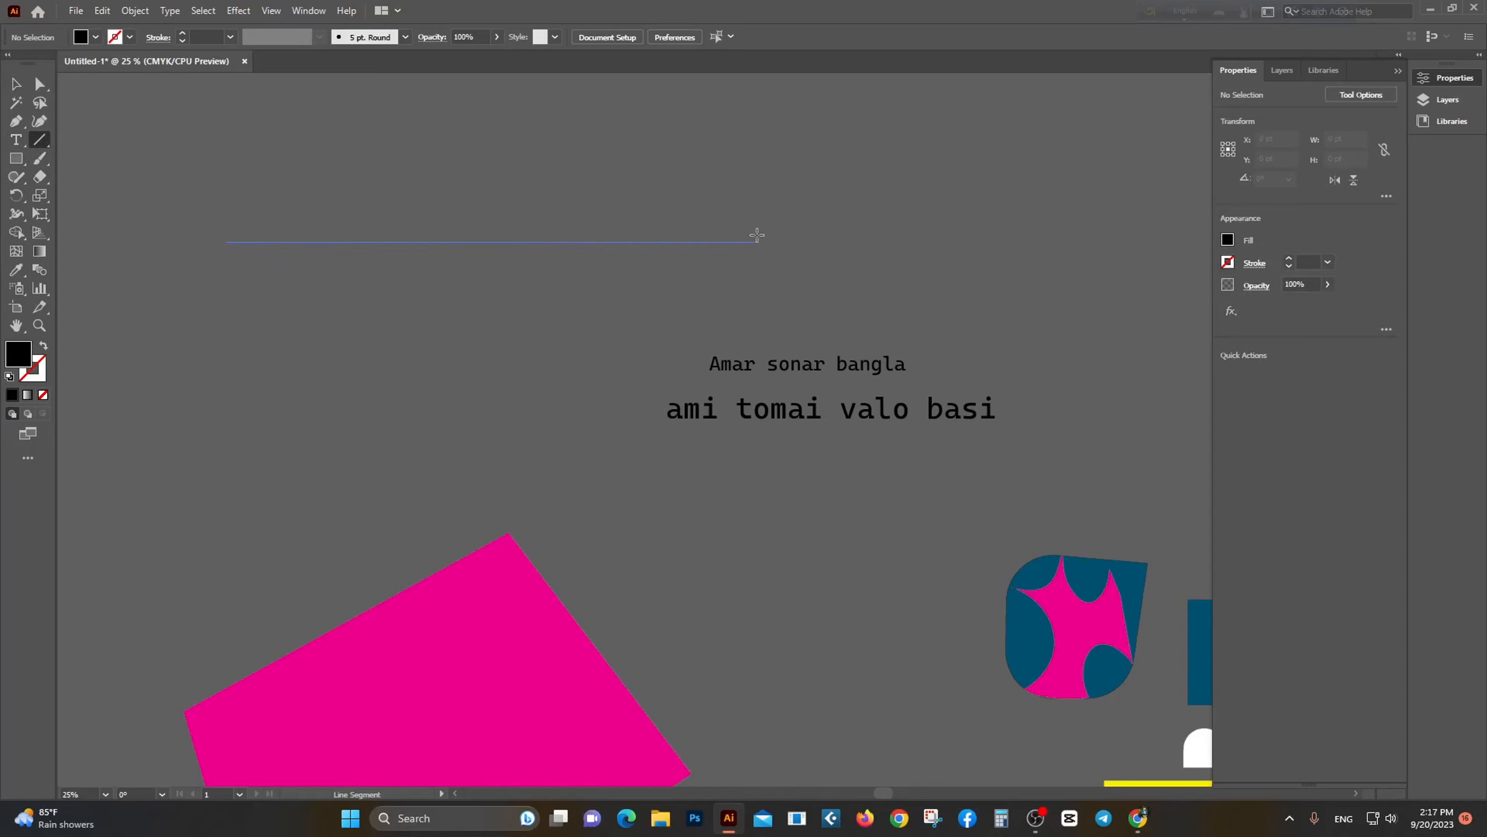
pyautogui.moveTo(790, 234); pyautogui.dragTo(790, 236)
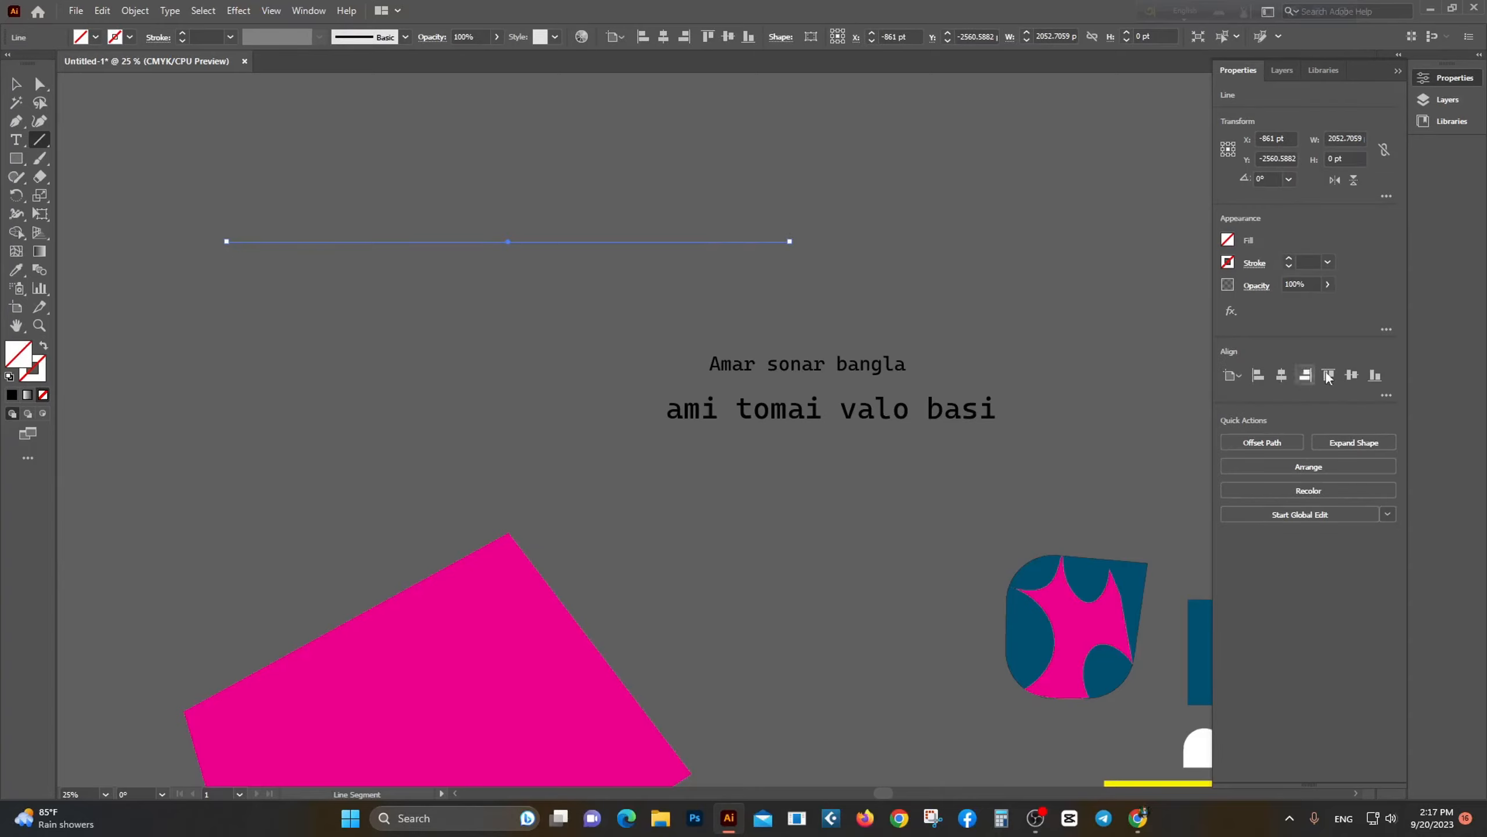
# Step: Give the horizontal line a black 10 pt stroke and deselect it
pyautogui.scroll(3, 1310, 263)
pyautogui.scroll(8, 1310, 263)
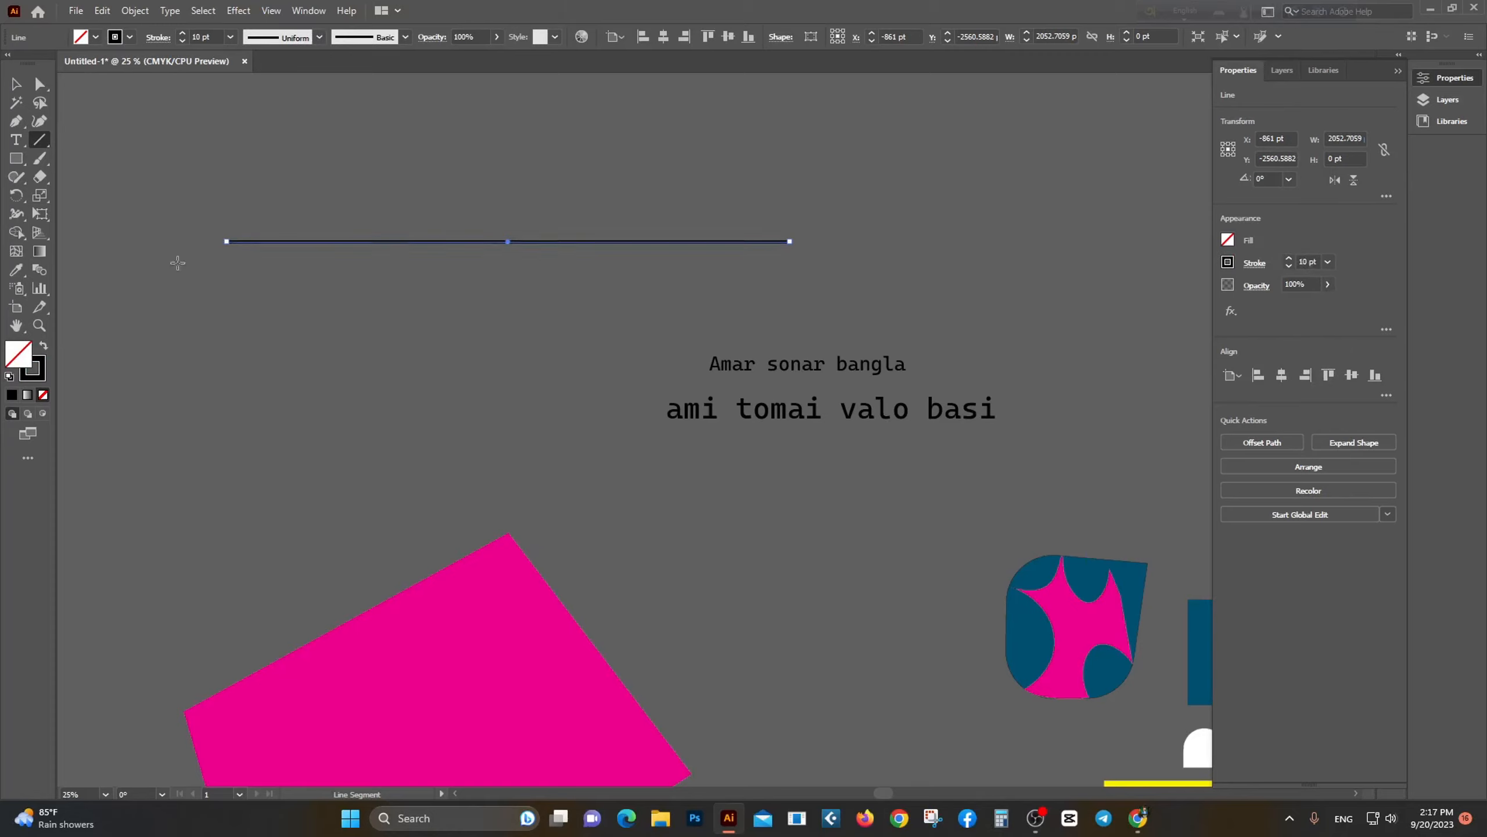
pyautogui.click(15, 84)
pyautogui.click(390, 176)
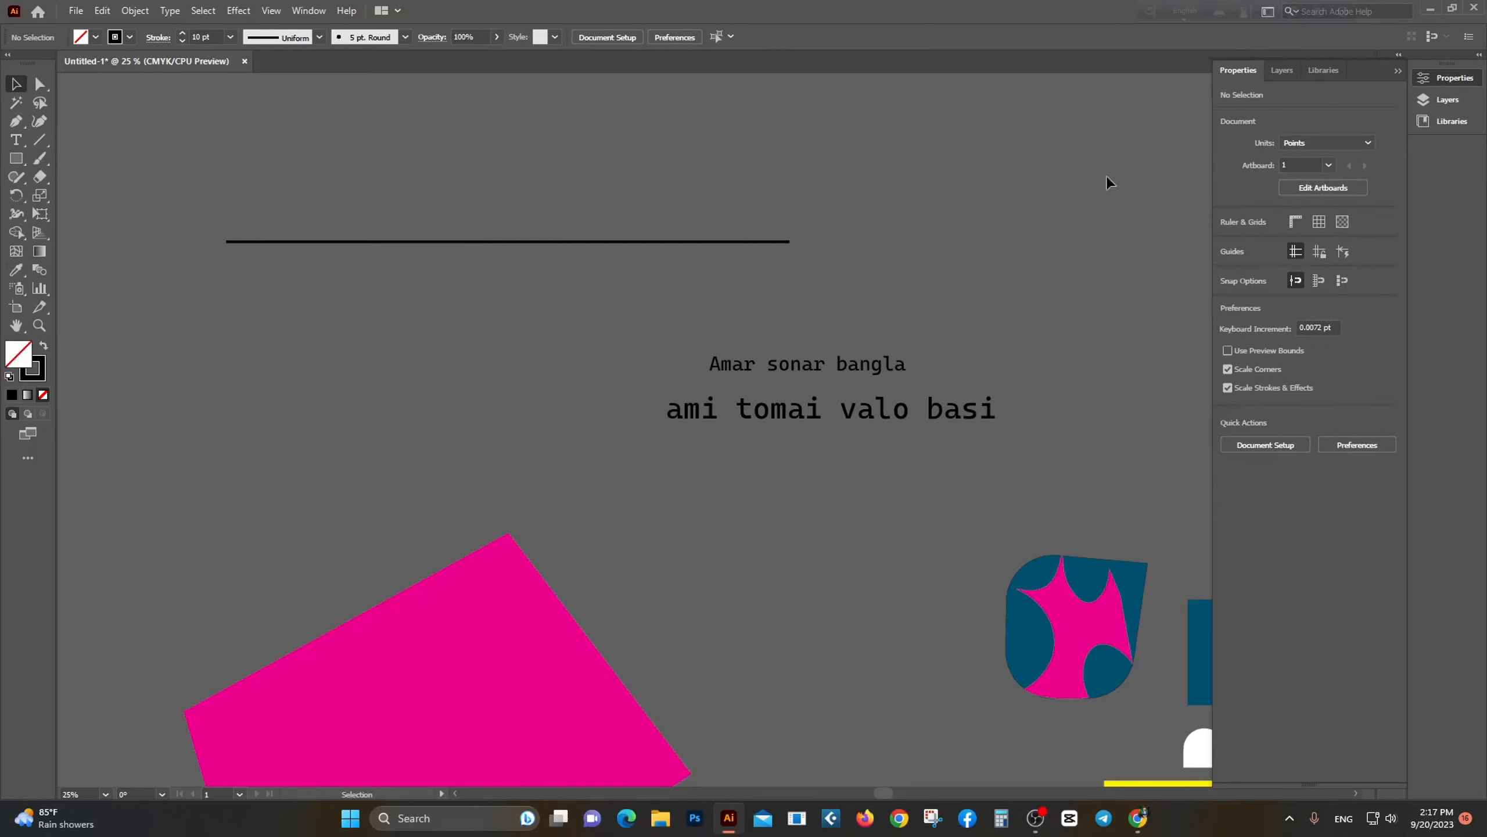
# Step: Move the horizontal line directly beneath "ami tomai valo basi" as an underline, and deselect it
pyautogui.click(521, 240)
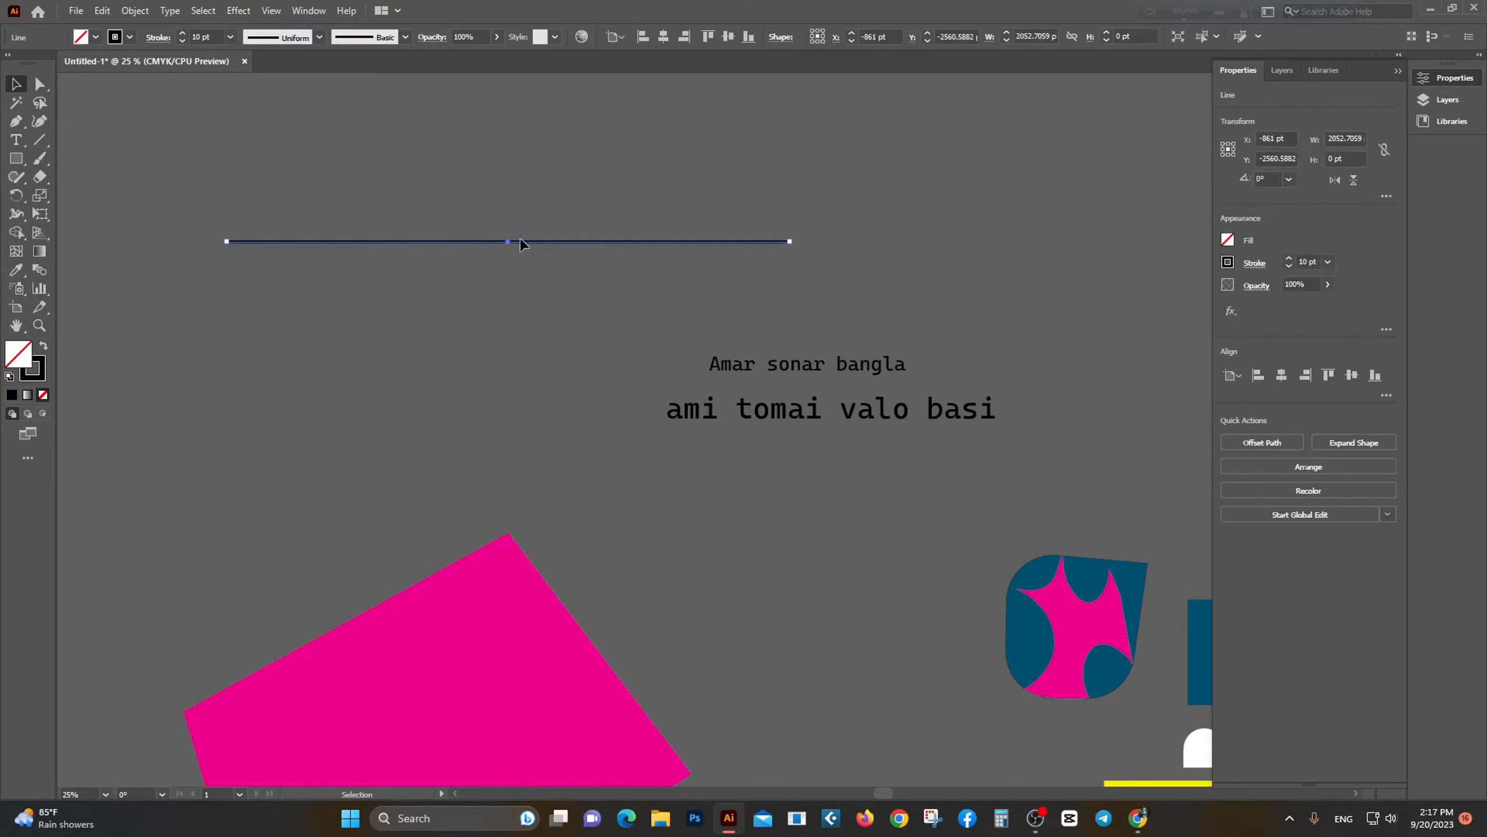
pyautogui.moveTo(506, 242); pyautogui.dragTo(829, 434)
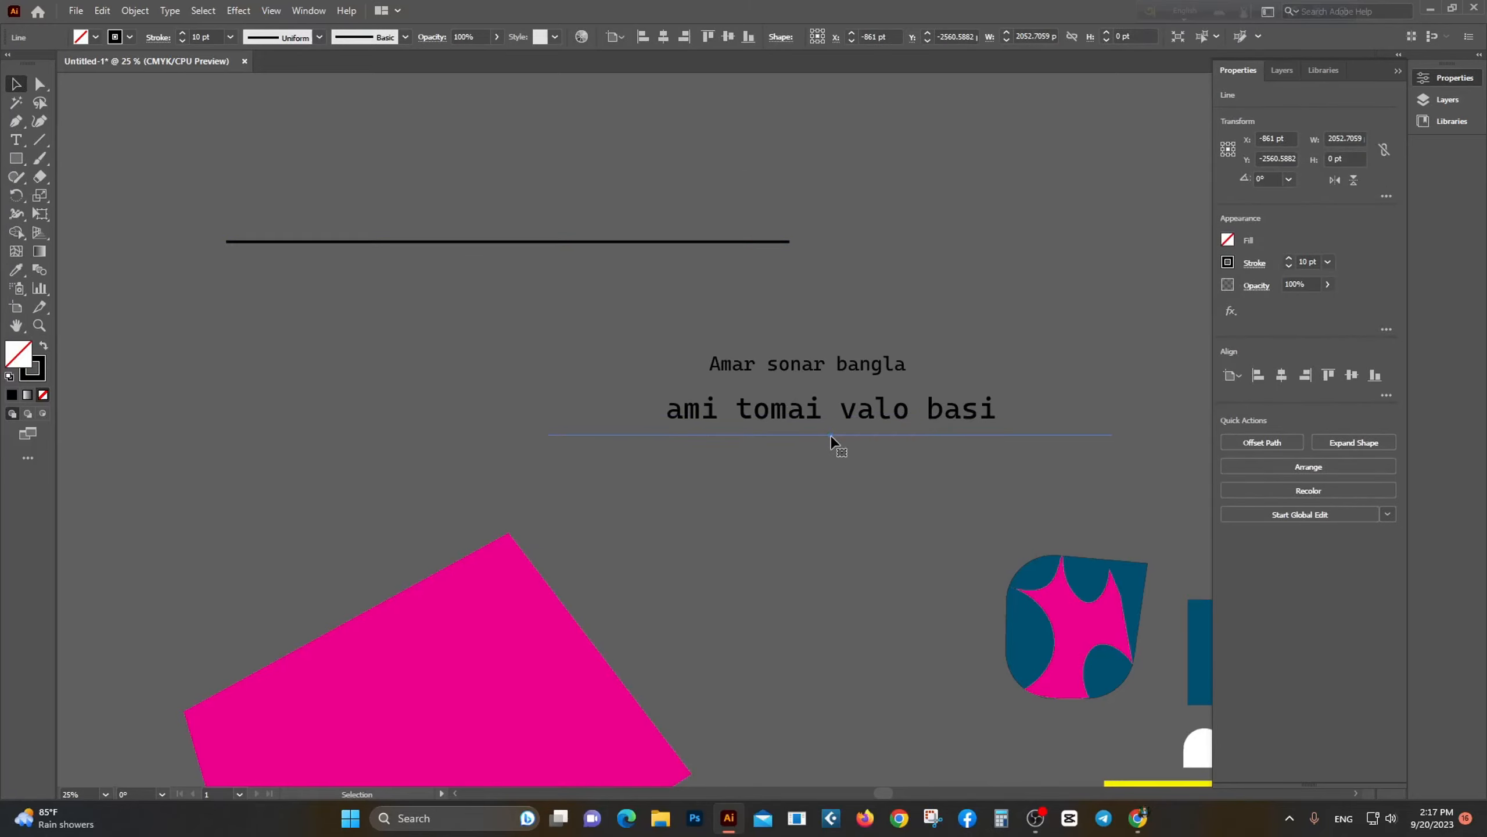
pyautogui.click(730, 542)
# Step: Draw a wide rectangle about 2452 by 610 pt in the empty area above the text
pyautogui.hscroll(1, 740, 508)
pyautogui.scroll(1, 751, 474)
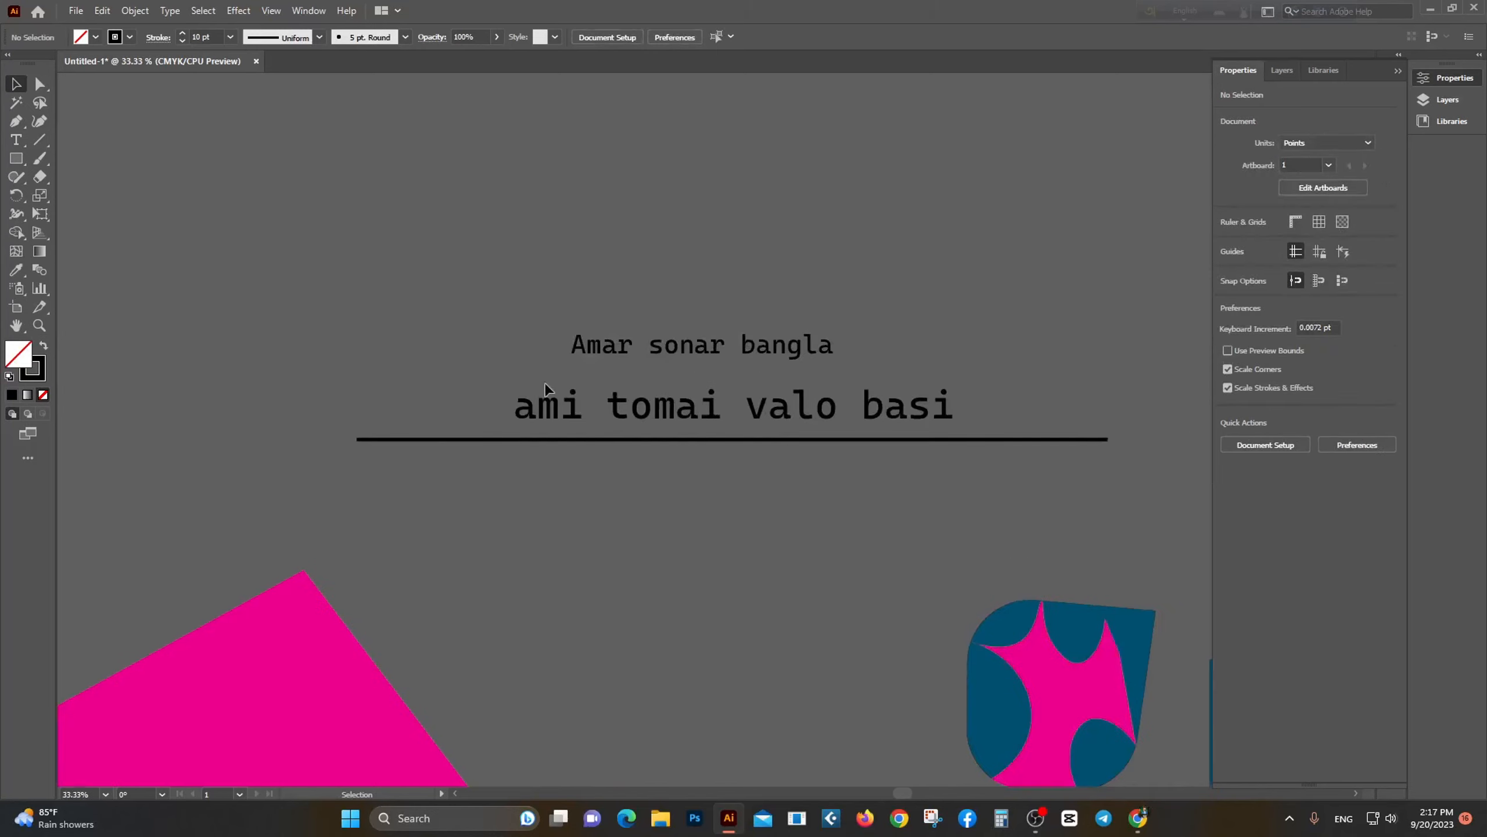
pyautogui.scroll(1, 709, 461)
pyautogui.hscroll(-1, 521, 409)
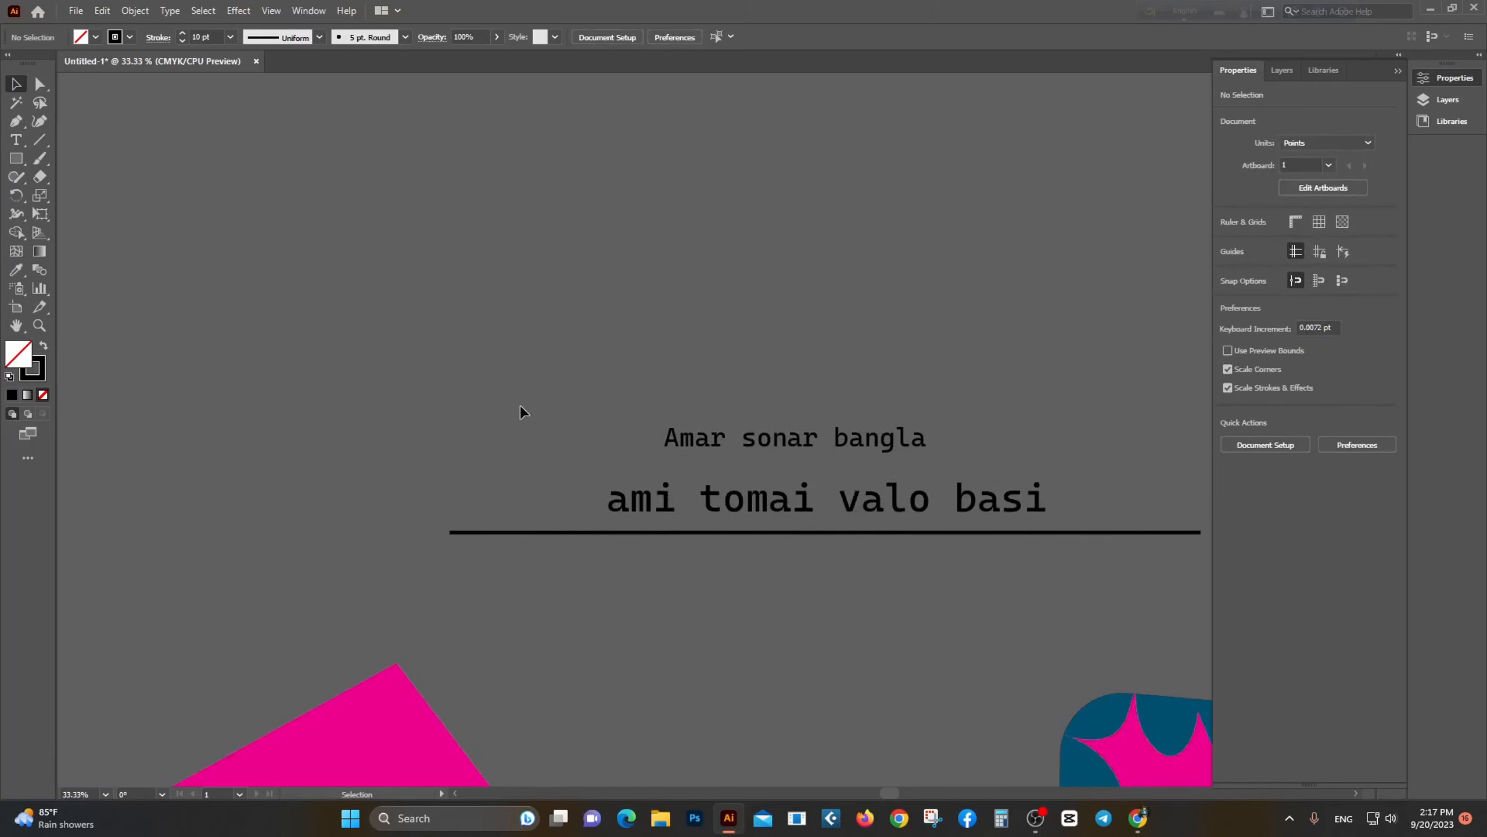
pyautogui.scroll(1, 522, 406)
pyautogui.scroll(1, 577, 365)
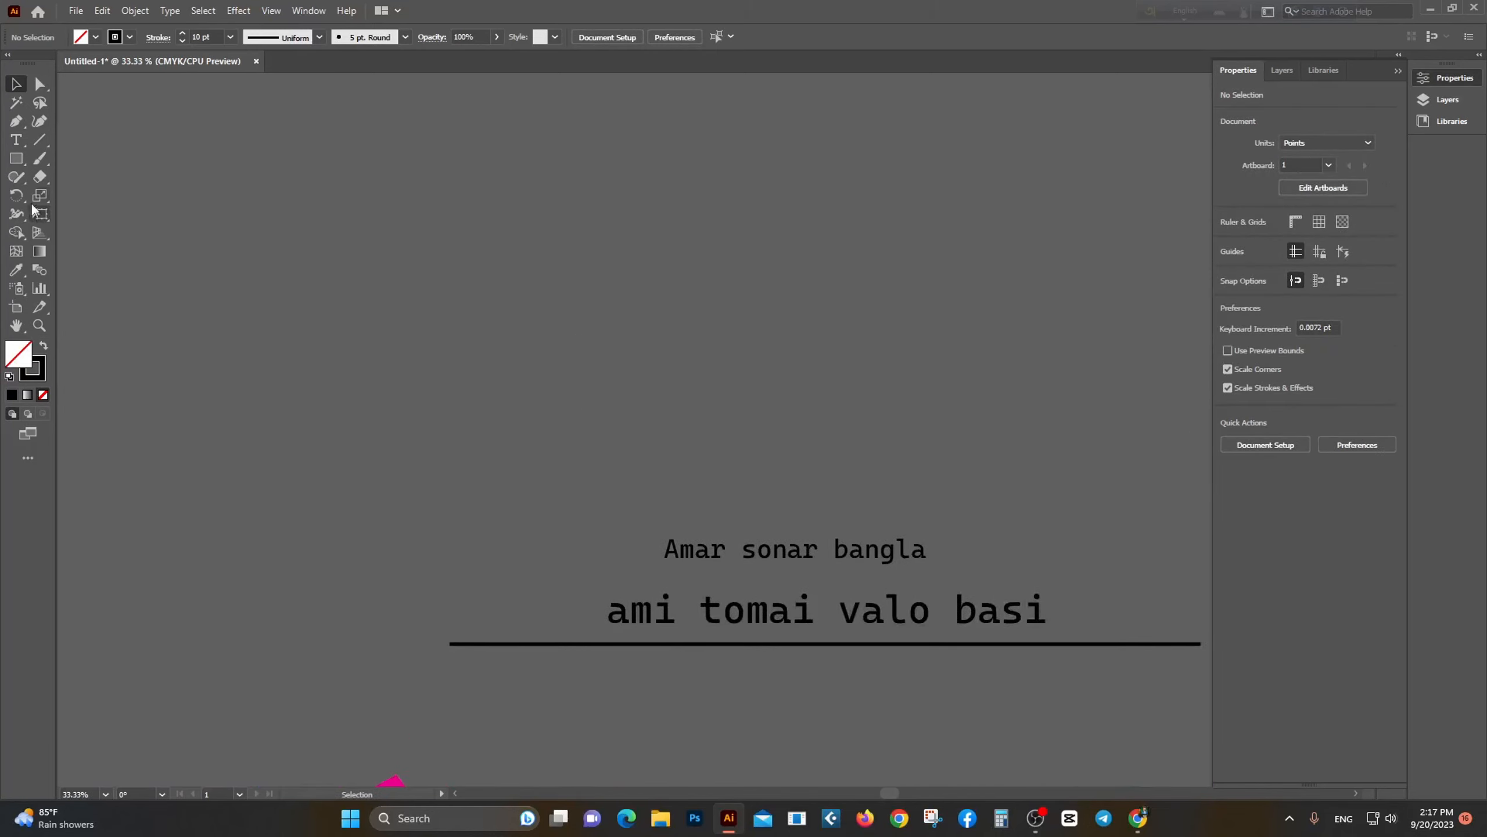
pyautogui.click(16, 160)
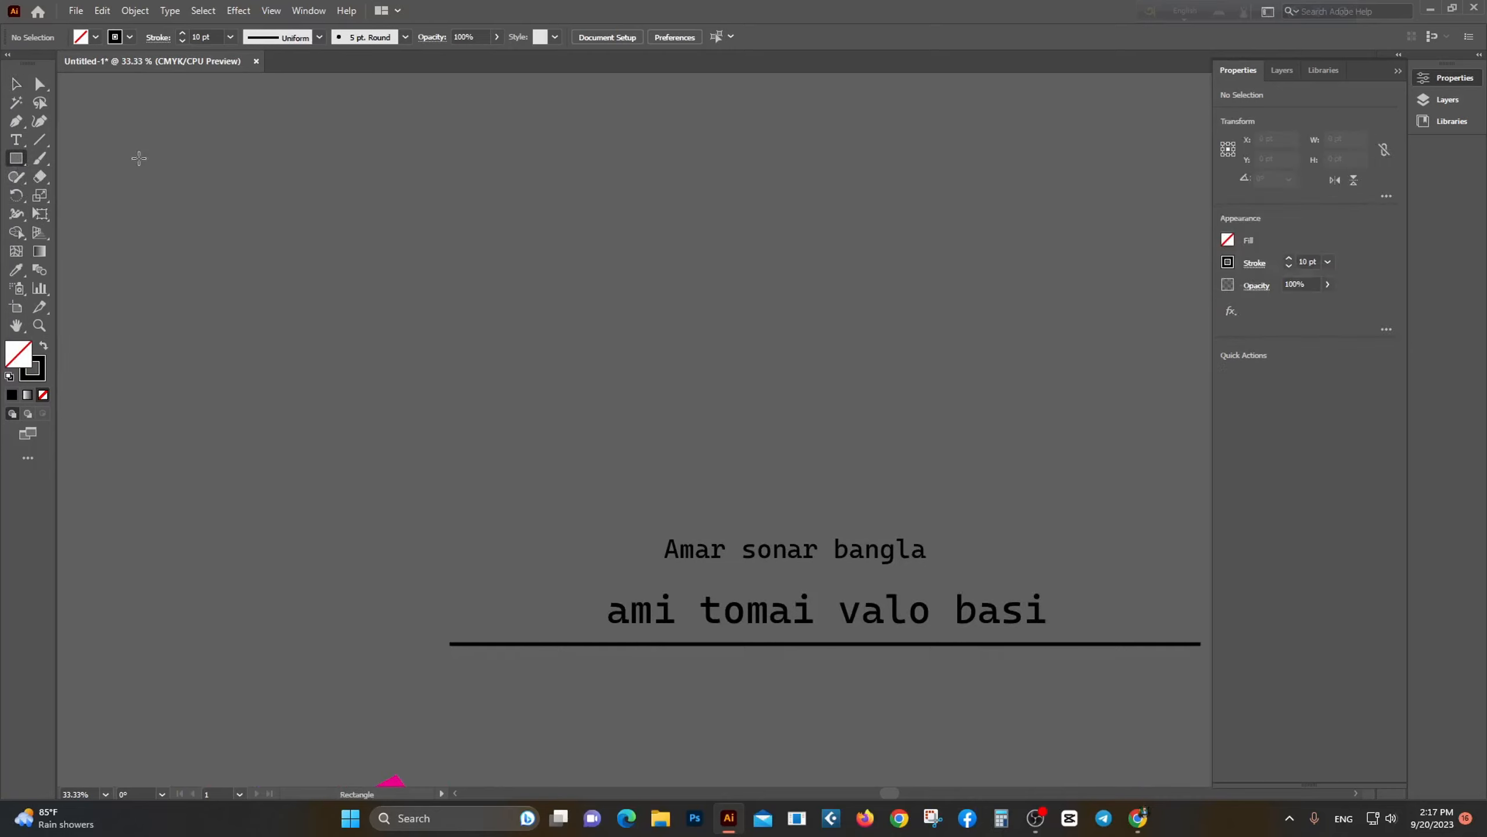
pyautogui.moveTo(143, 151); pyautogui.dragTo(1040, 373)
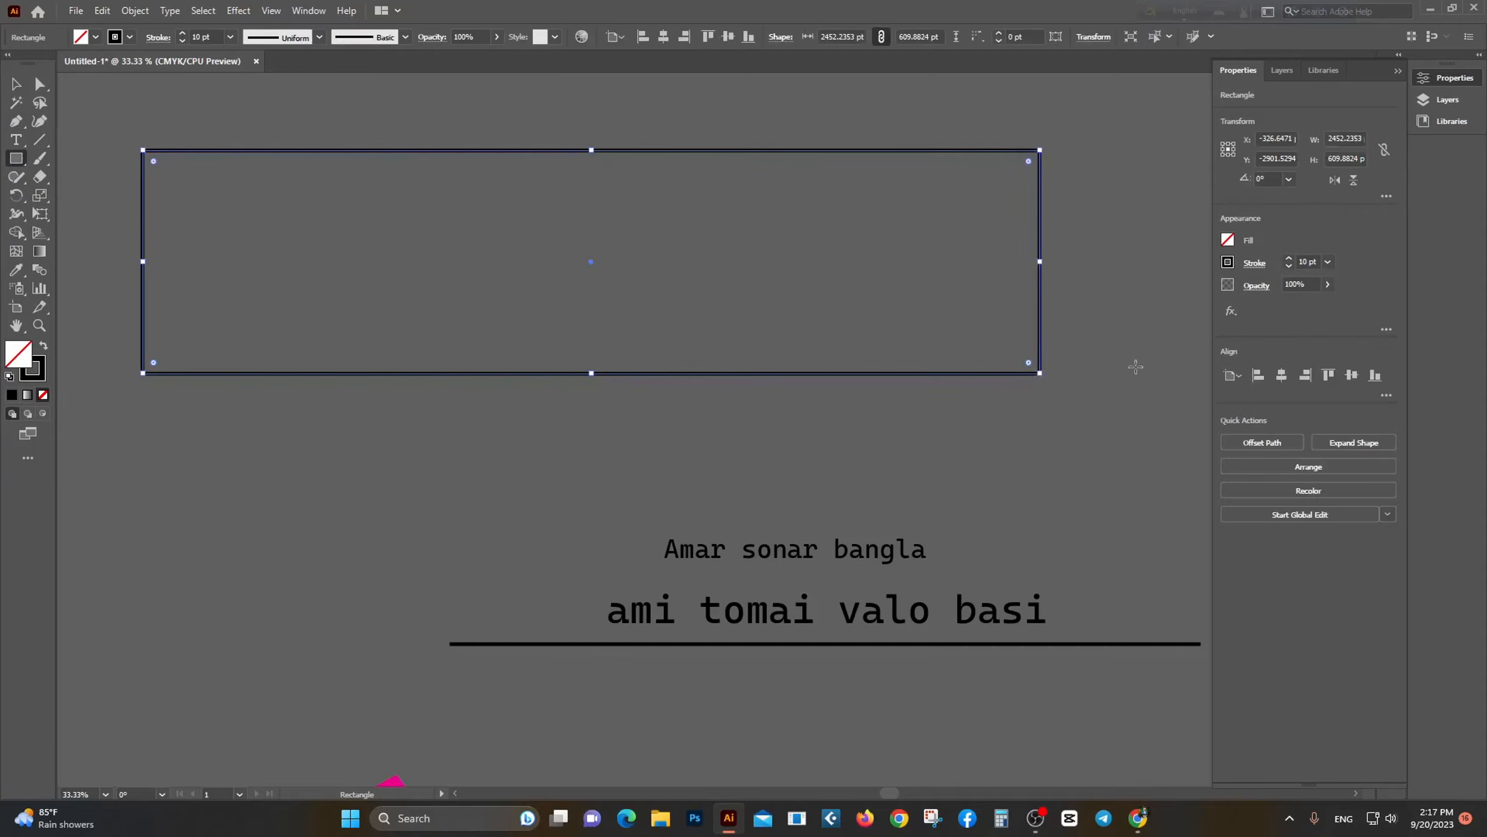
# Step: Swap the wide rectangle's fill and stroke, set its fill to C 62, M 0, Y 0, K 10, and deselect it
pyautogui.click(43, 345)
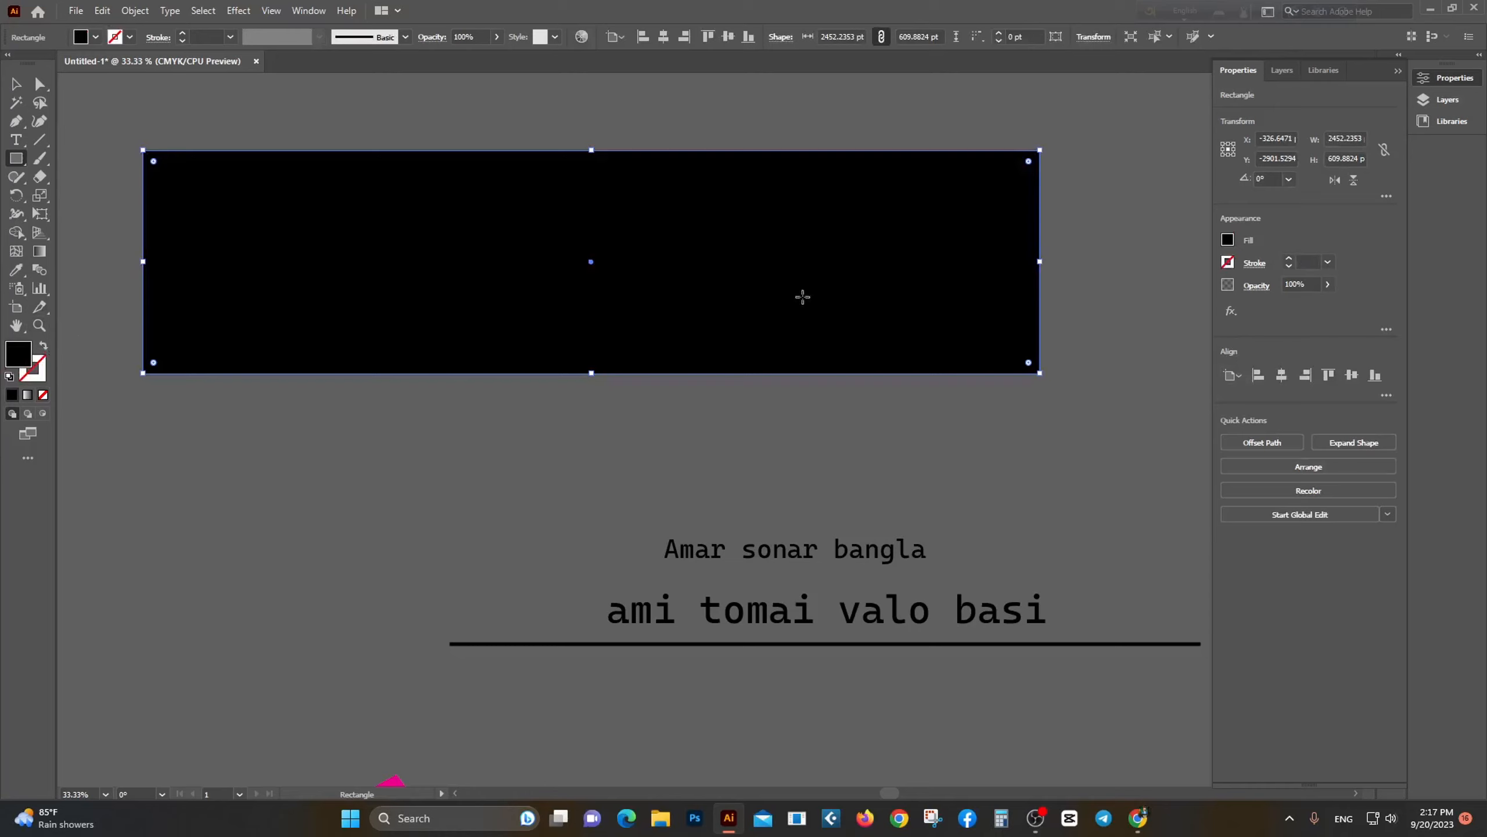
pyautogui.click(1398, 70)
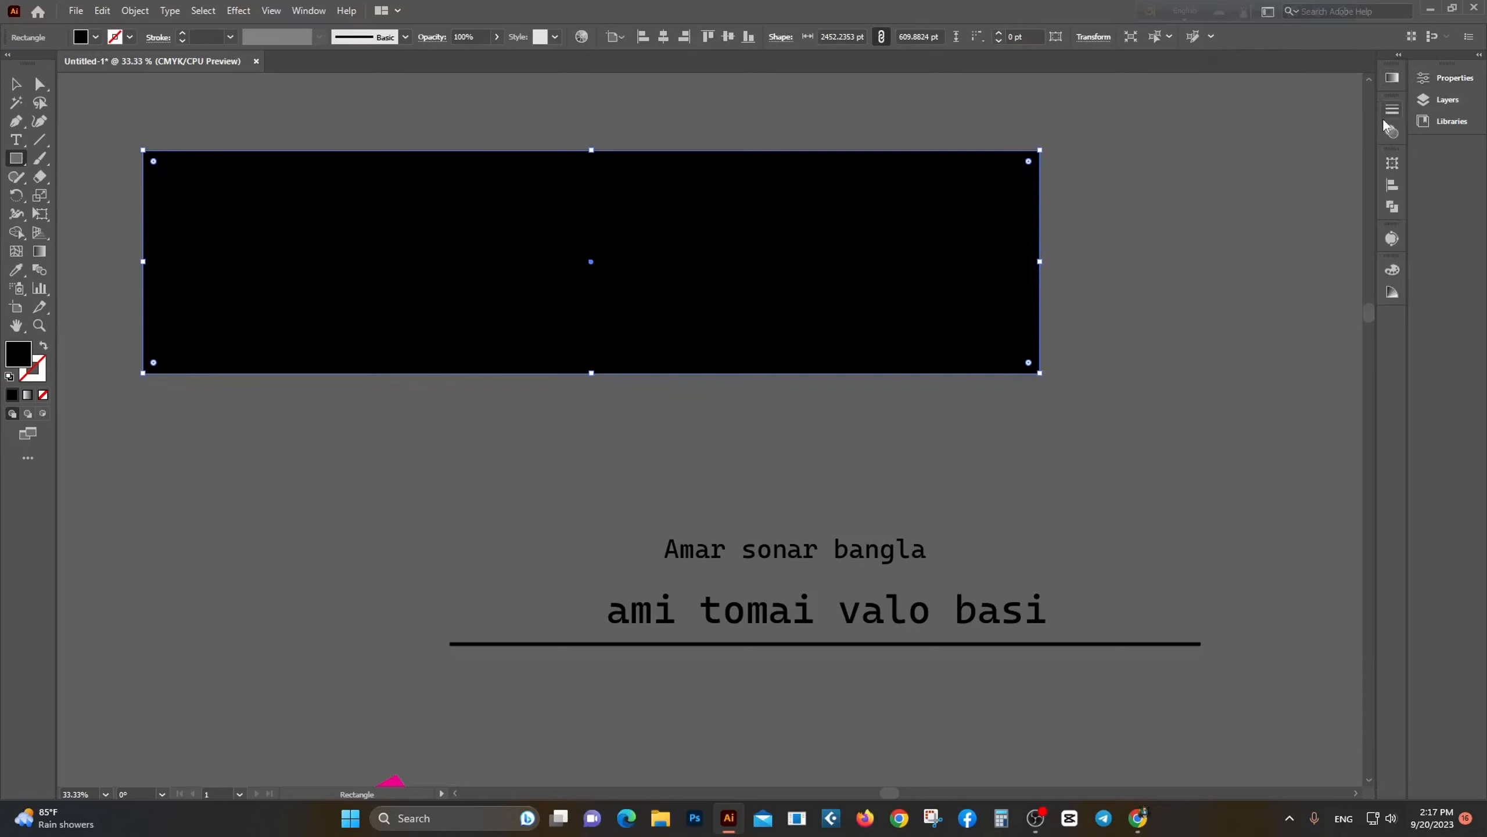
pyautogui.click(1391, 270)
pyautogui.moveTo(1246, 291); pyautogui.dragTo(1295, 289)
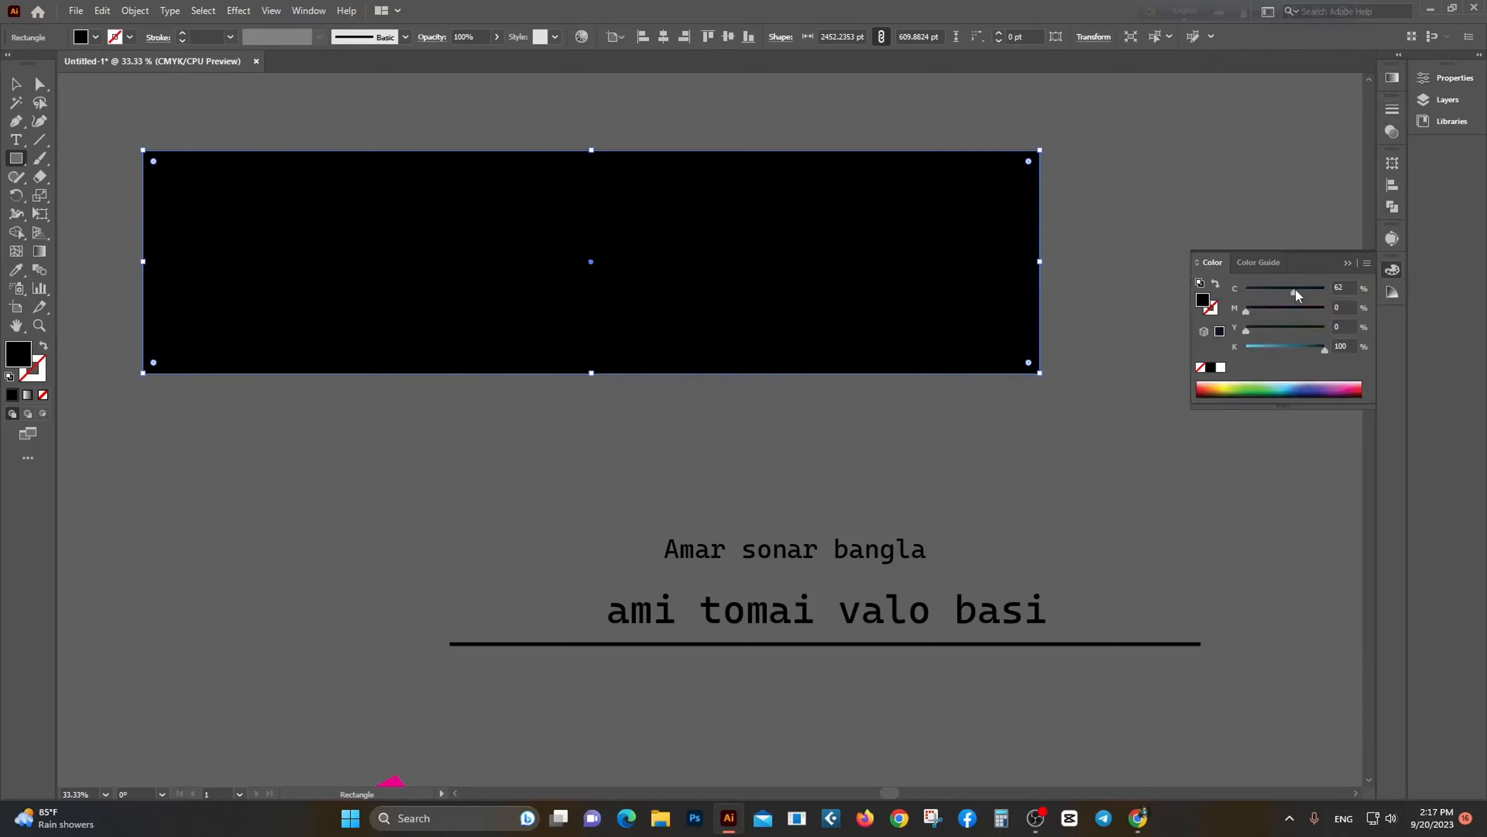
pyautogui.moveTo(1325, 349); pyautogui.dragTo(1255, 345)
pyautogui.click(15, 84)
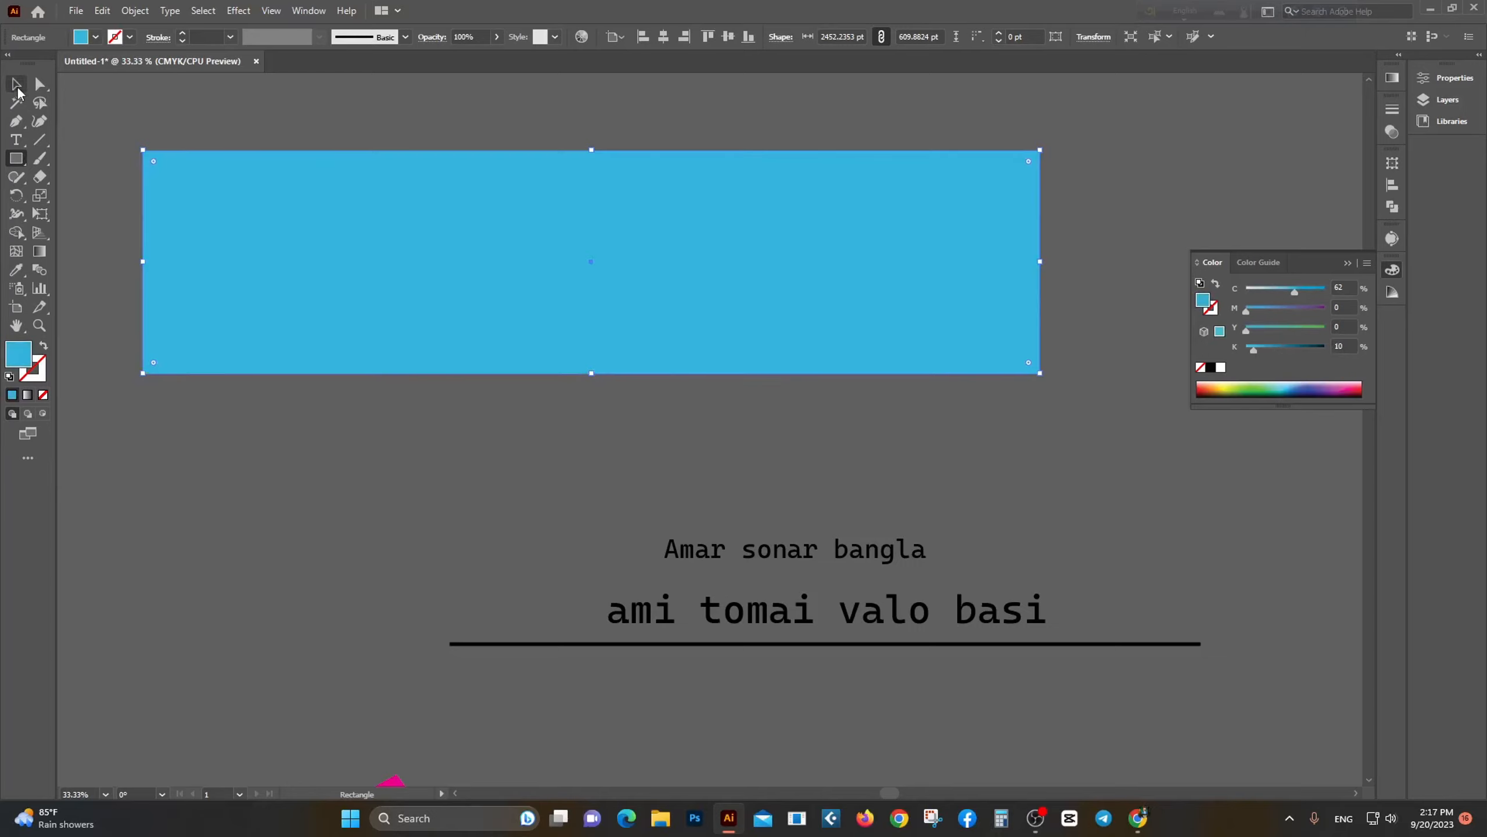
pyautogui.click(286, 103)
# Step: Move the blue rectangle right and slightly down so it sits above the text lines, and deselect it
pyautogui.scroll(-1, 550, 213)
pyautogui.scroll(2, 542, 214)
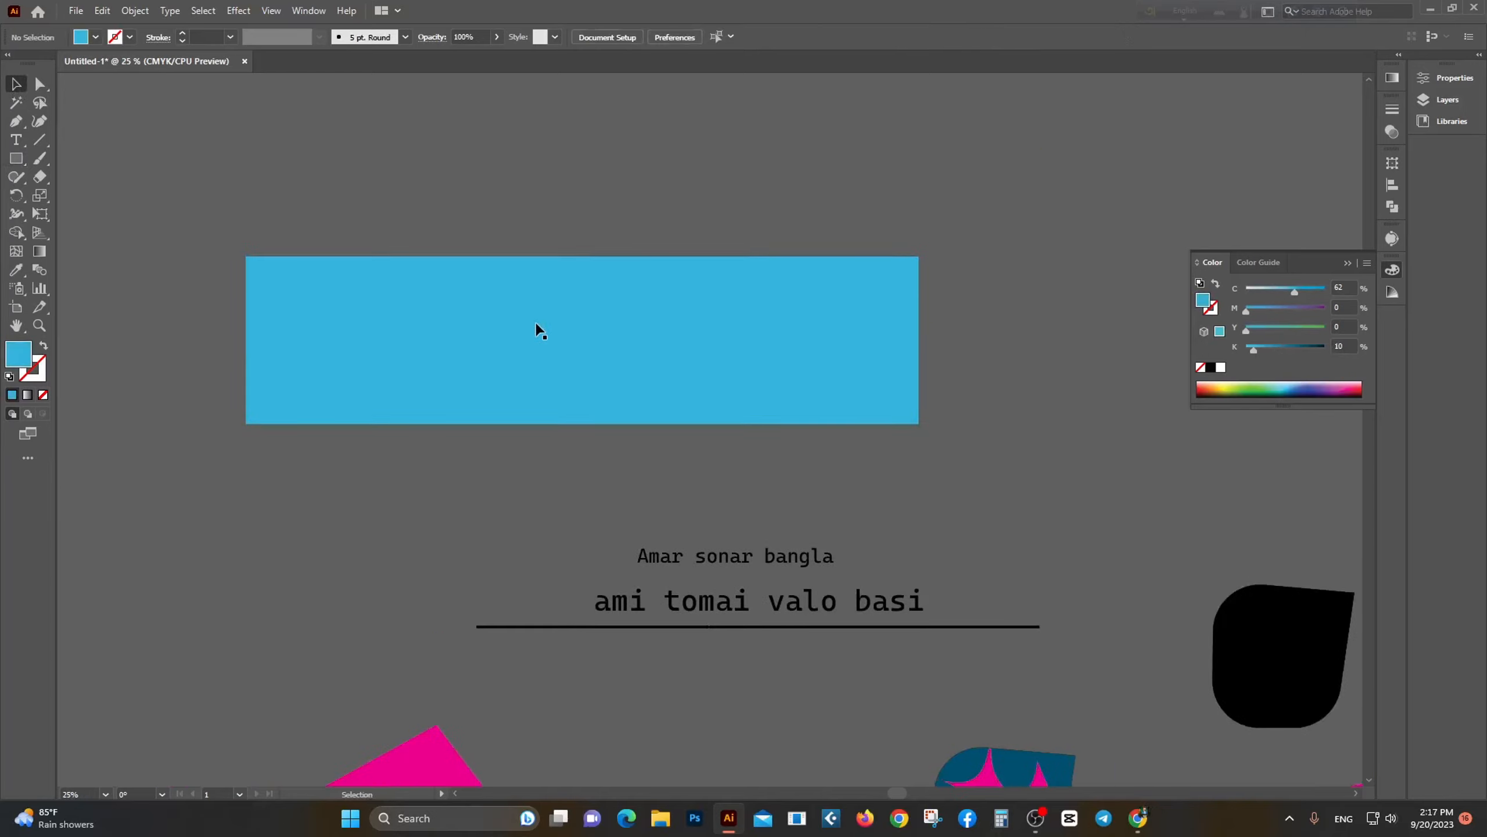
pyautogui.moveTo(534, 329); pyautogui.dragTo(661, 355)
pyautogui.click(603, 197)
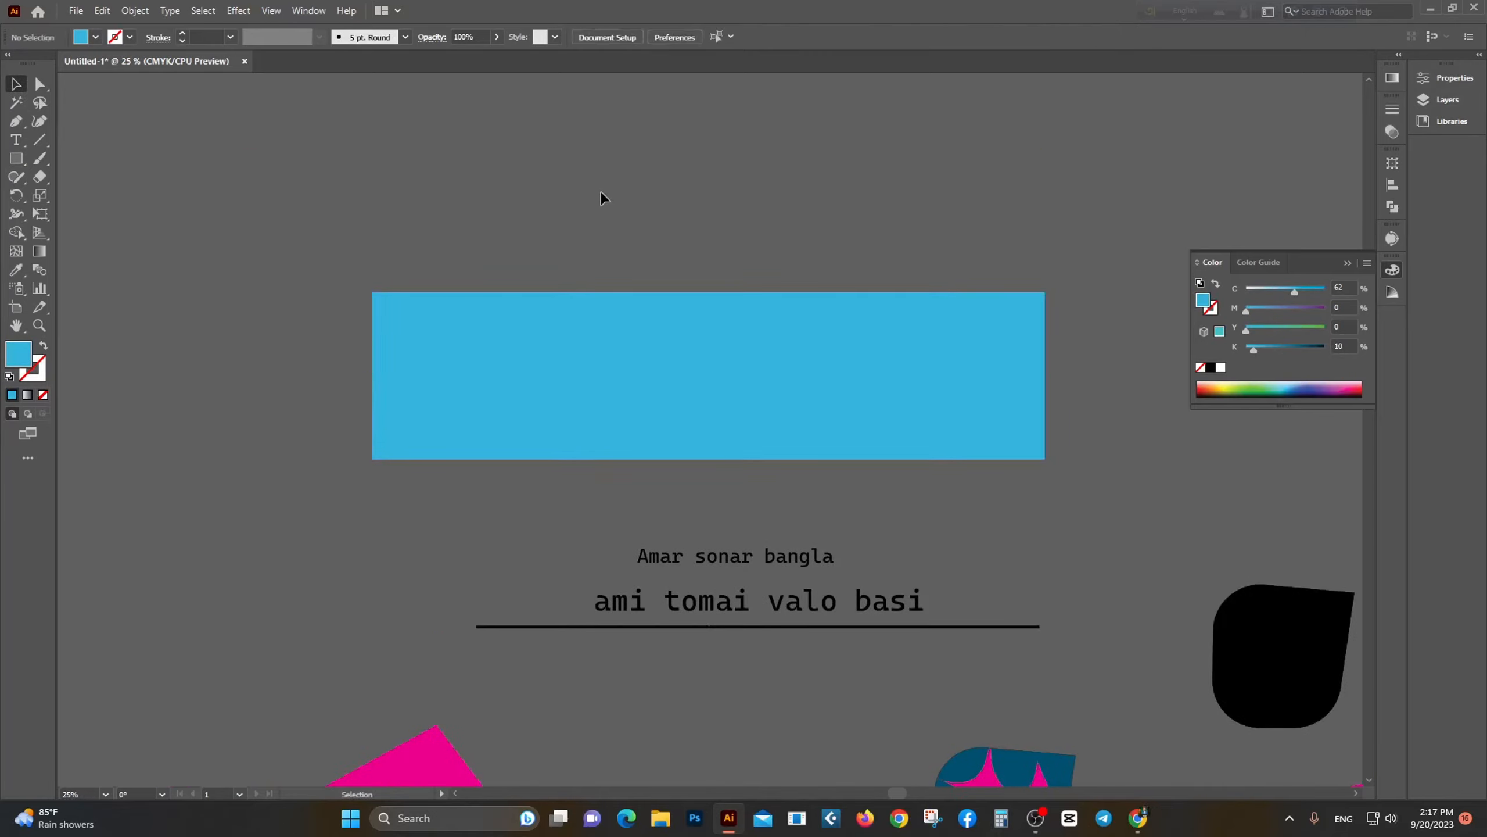
# Step: Draw a small upright rectangle about 305 by 373 pt above the left end of the wide blue rectangle
pyautogui.click(16, 158)
pyautogui.click(16, 159)
pyautogui.moveTo(406, 165); pyautogui.dragTo(490, 266)
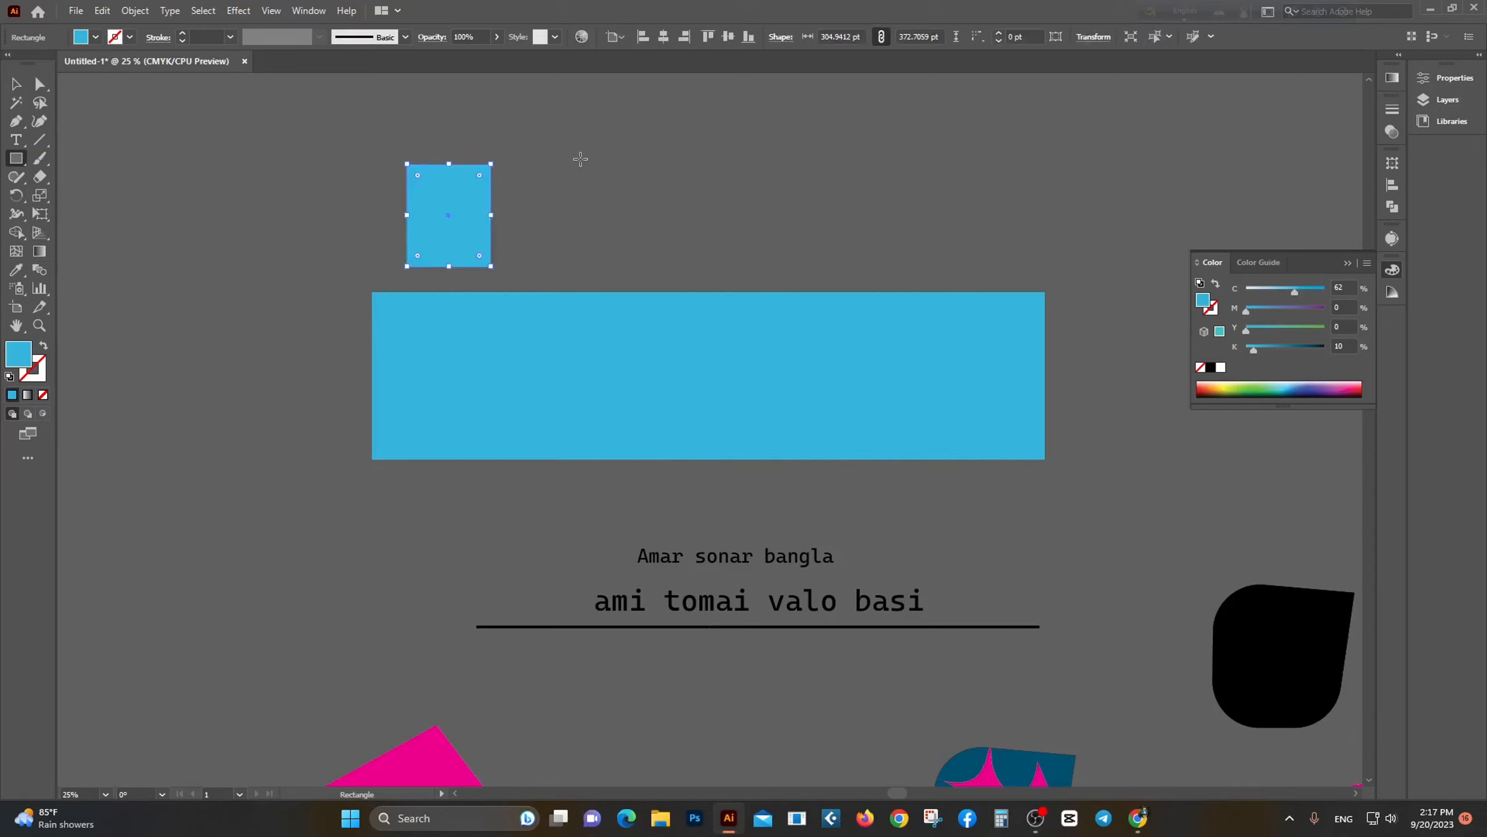
# Step: Draw a flat wide rectangle and an upright rectangle about 263 by 395 pt above the large blue rectangle
pyautogui.moveTo(580, 158); pyautogui.dragTo(882, 218)
pyautogui.moveTo(964, 156); pyautogui.dragTo(1037, 264)
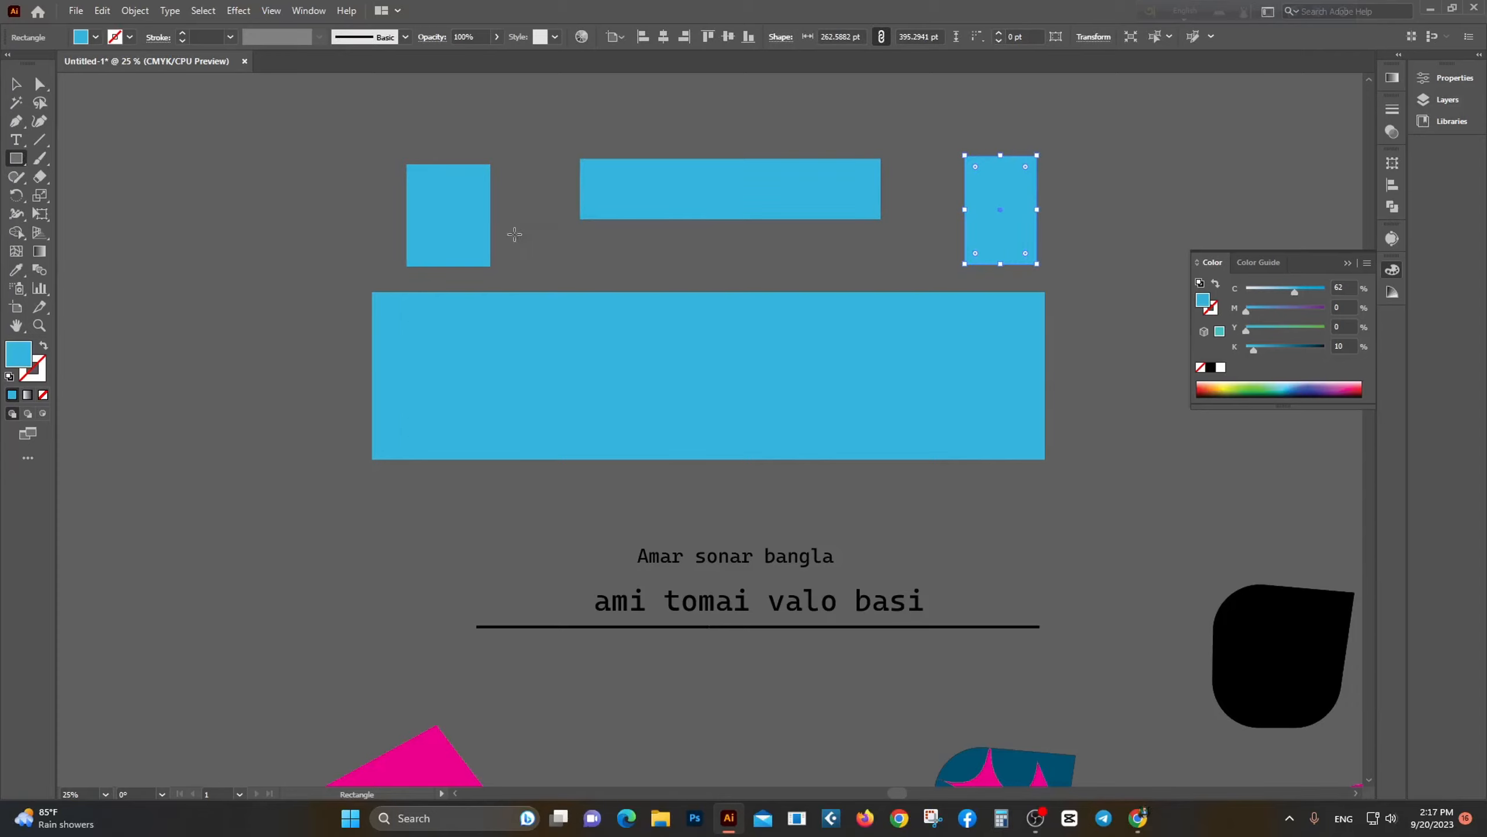
# Step: Draw a rounded rectangle about 1499 by 477 pt in the empty area left of the existing rectangles
pyautogui.click(16, 158)
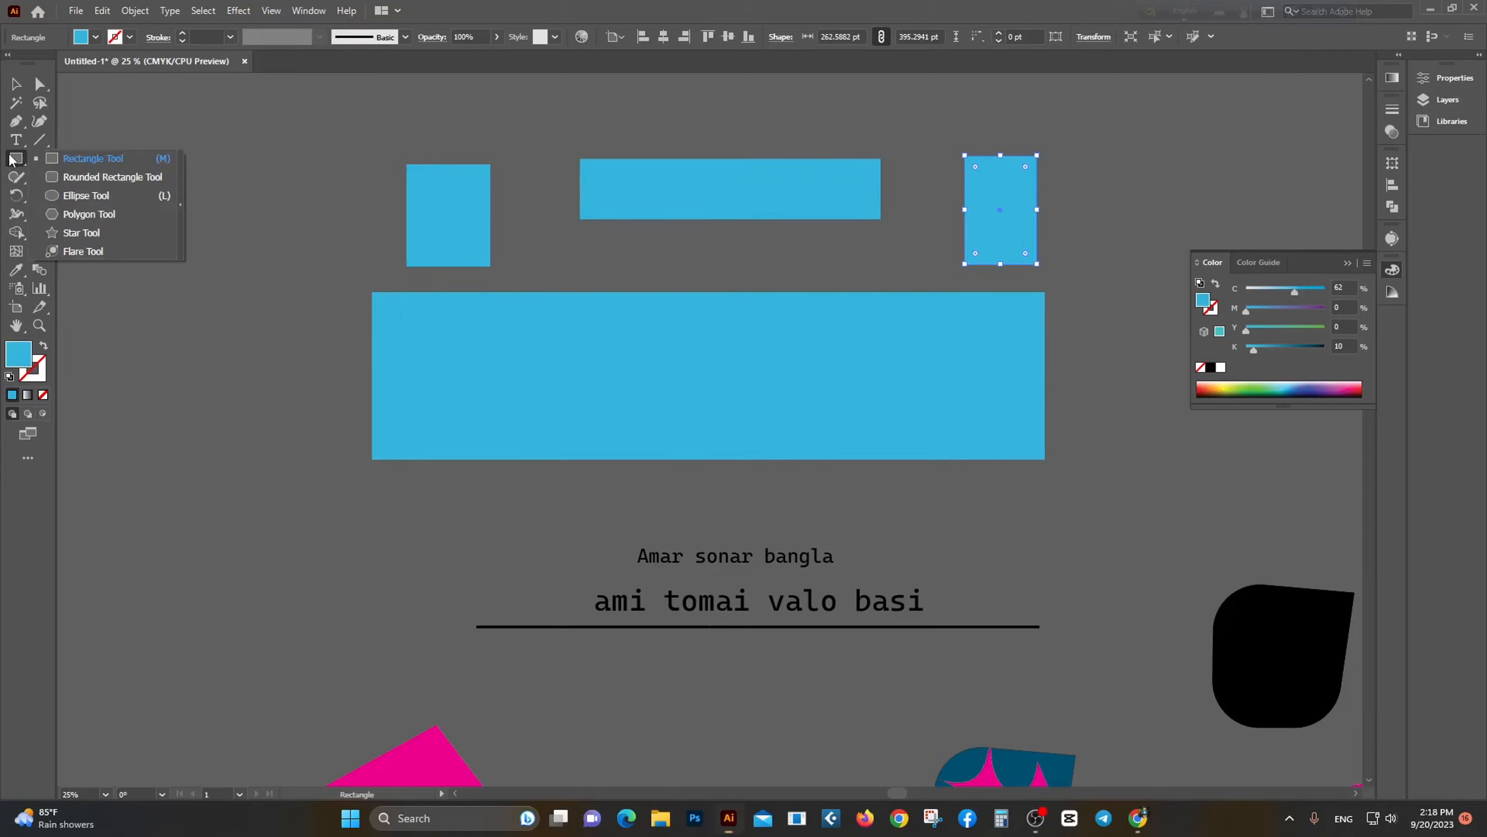
pyautogui.click(95, 178)
pyautogui.scroll(-3, 222, 222)
pyautogui.scroll(3, 258, 235)
pyautogui.hscroll(-8, 258, 235)
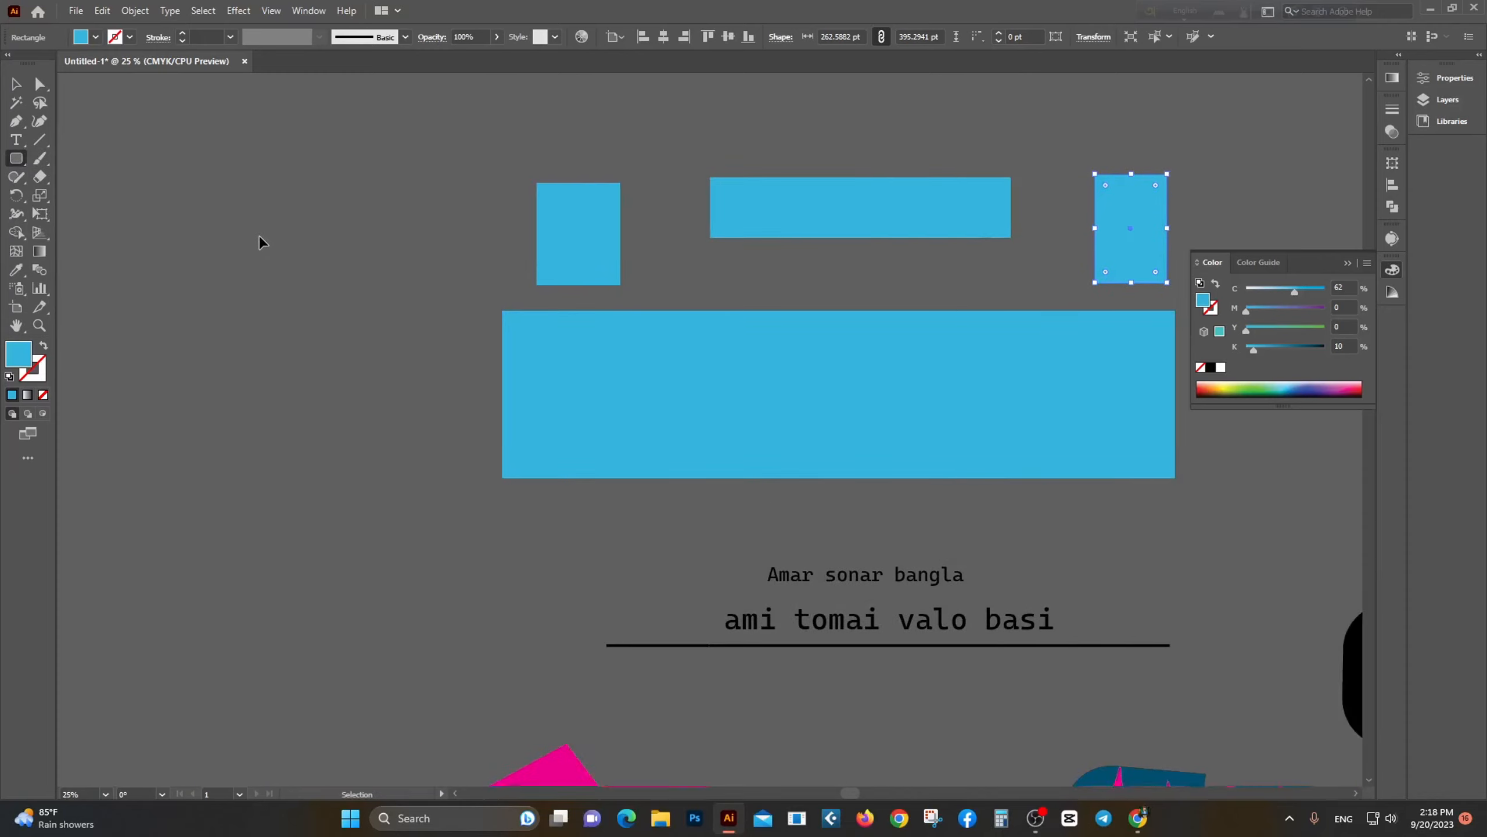
pyautogui.moveTo(150, 197); pyautogui.dragTo(562, 328)
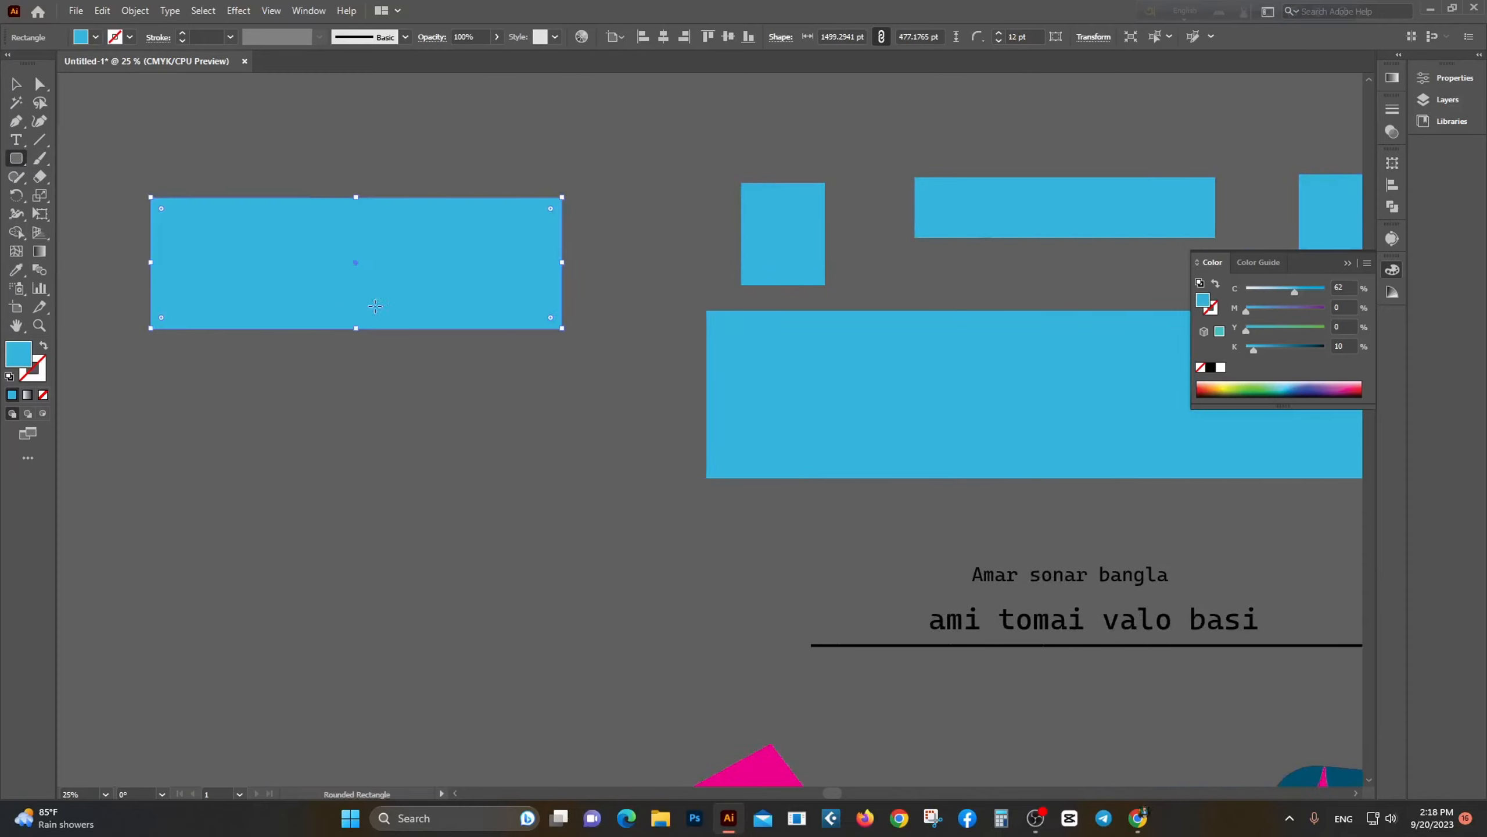
# Step: Deselect the rounded rectangle and compare its corner with the square corner of the large blue rectangle
pyautogui.click(16, 83)
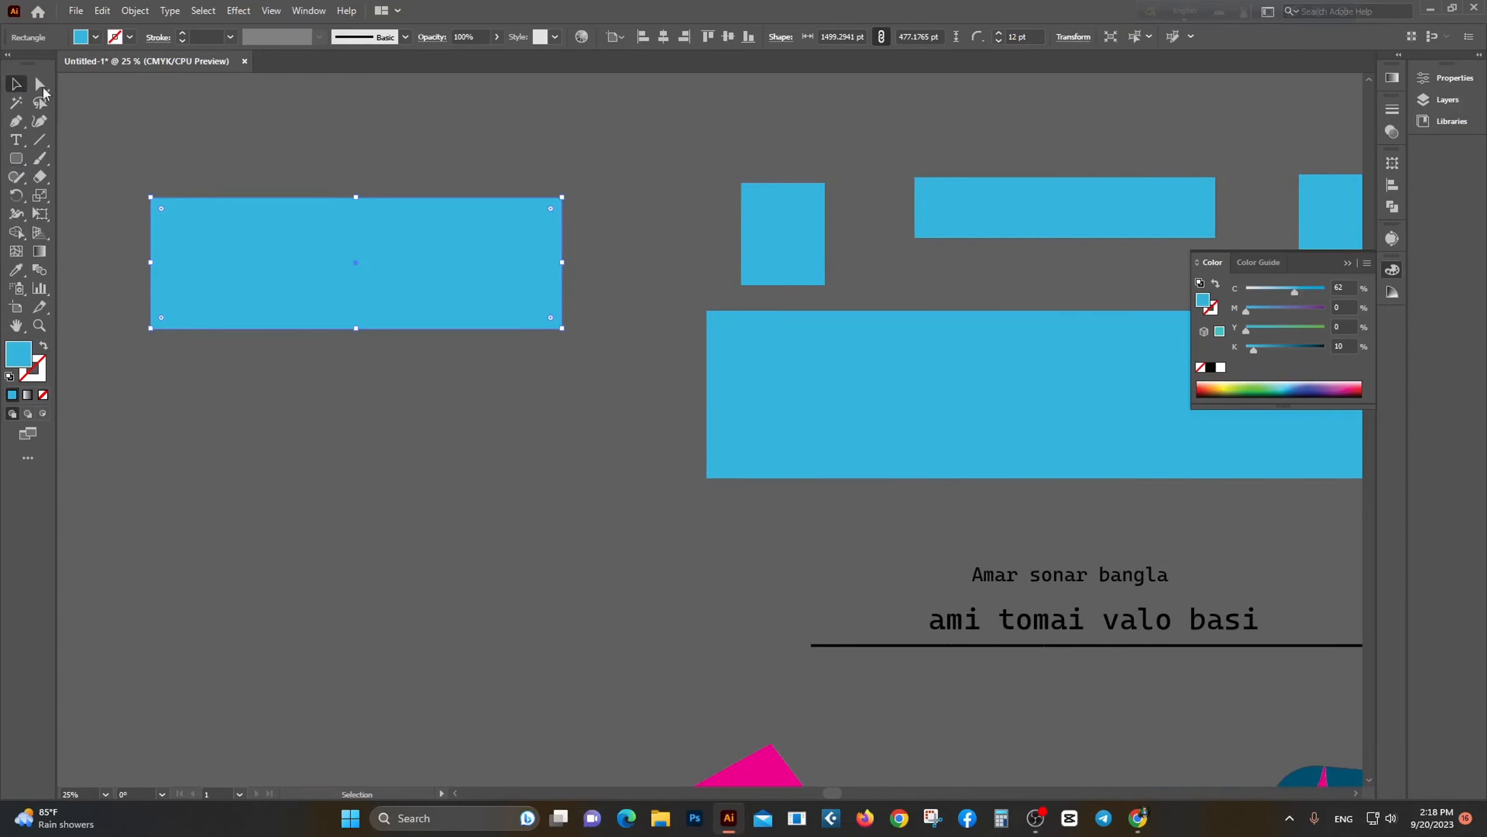
pyautogui.click(161, 178)
pyautogui.scroll(2, 158, 179)
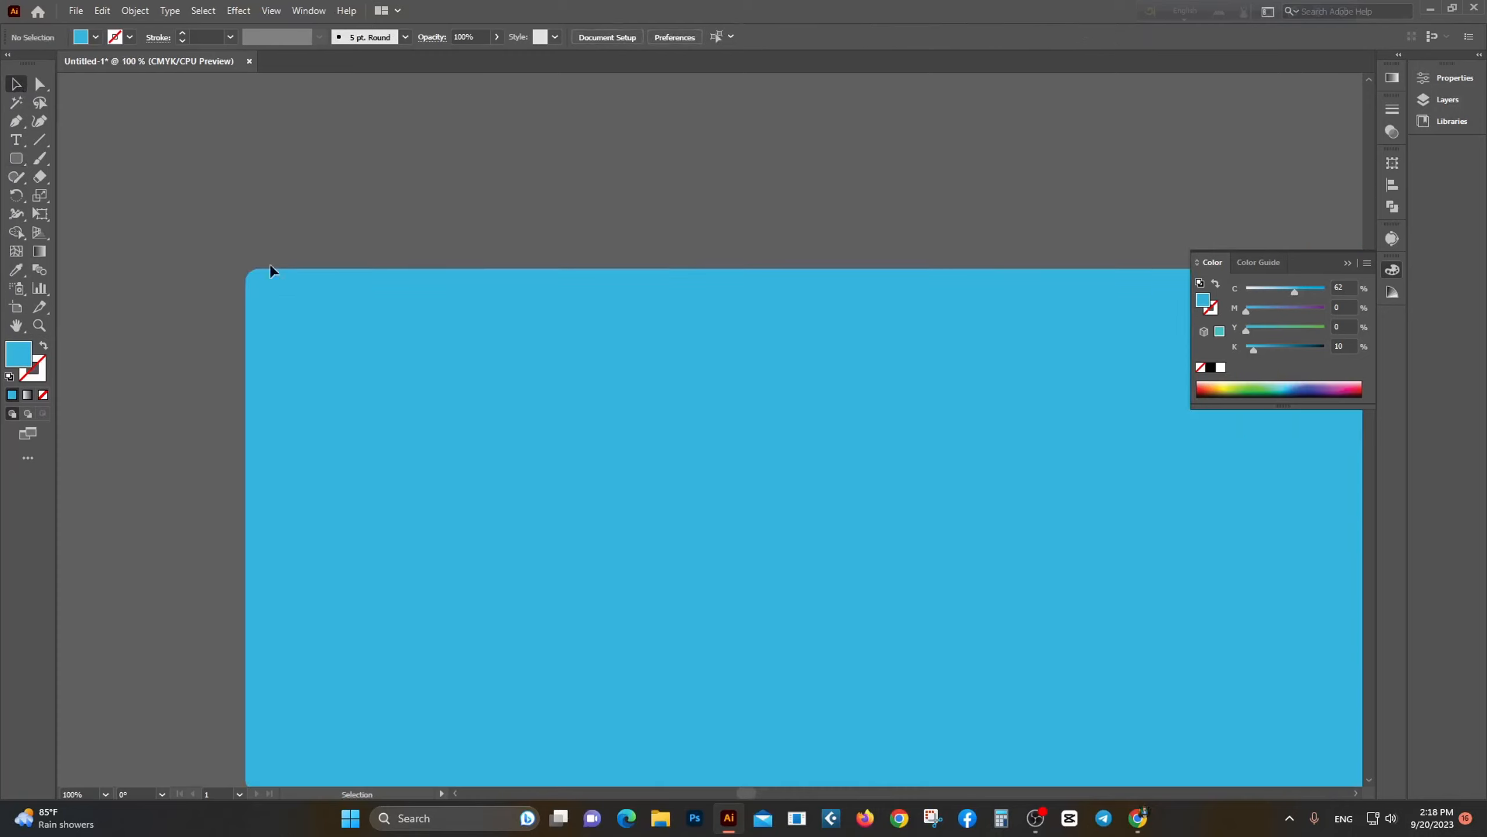
pyautogui.scroll(-2, 303, 312)
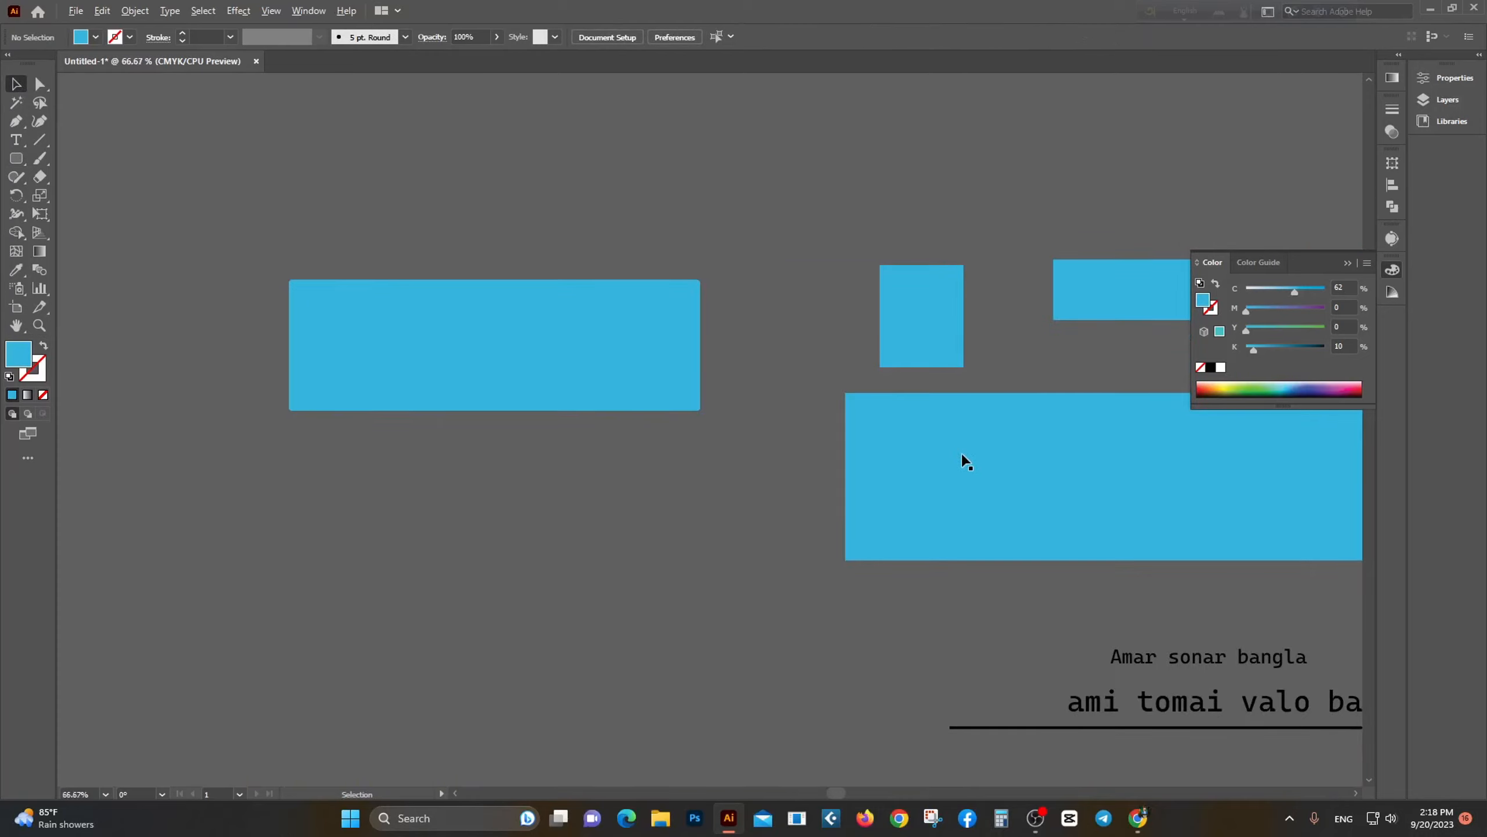
pyautogui.scroll(2, 963, 460)
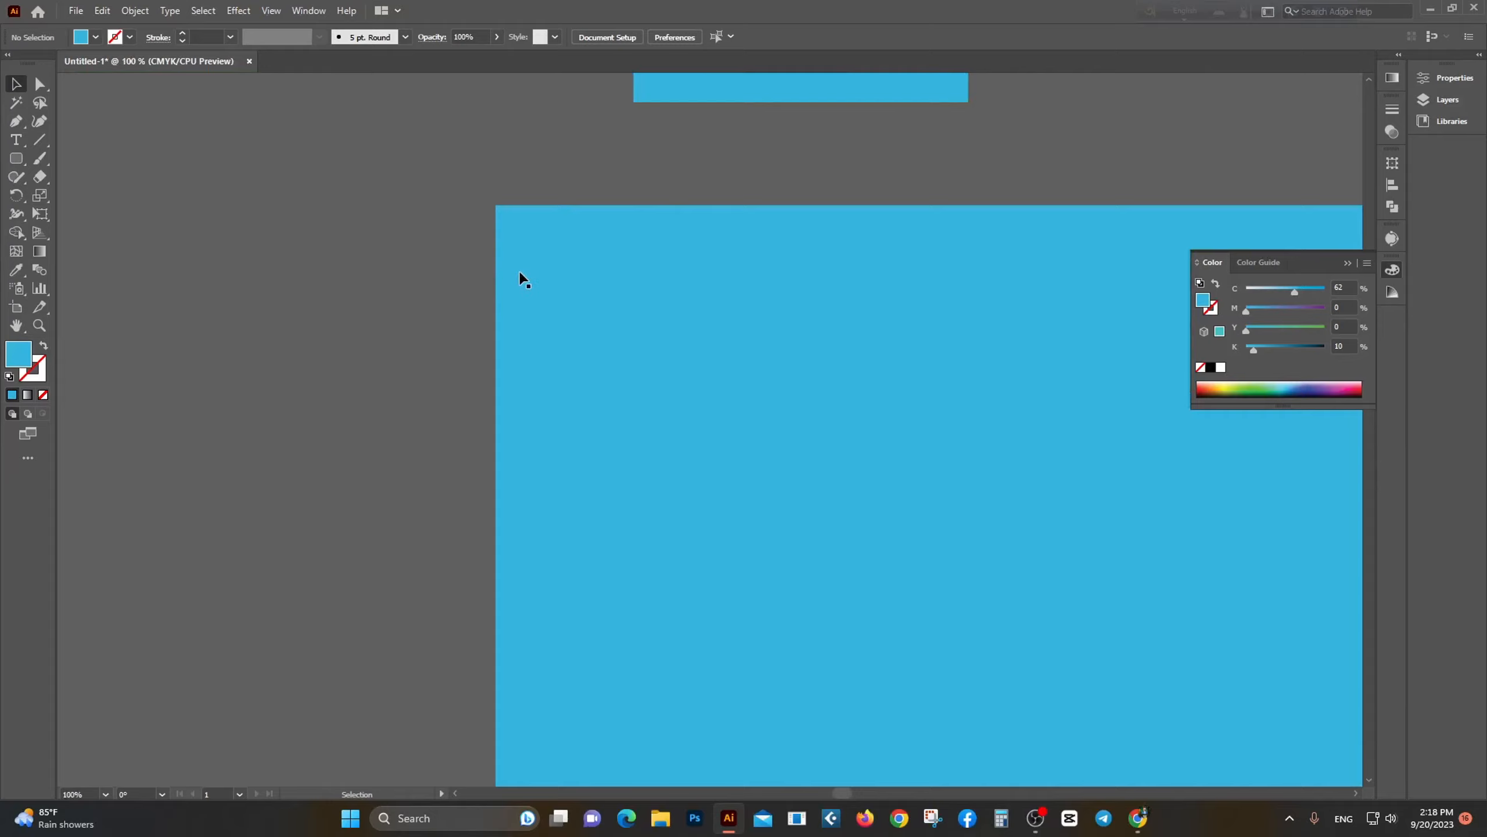
pyautogui.scroll(-3, 517, 273)
pyautogui.hscroll(-4, 234, 270)
# Step: Draw three ellipses below the rounded rectangle, about 68 by 654 pt, 752 by 470 pt and 800 by 241 pt
pyautogui.rightClick(13, 159)
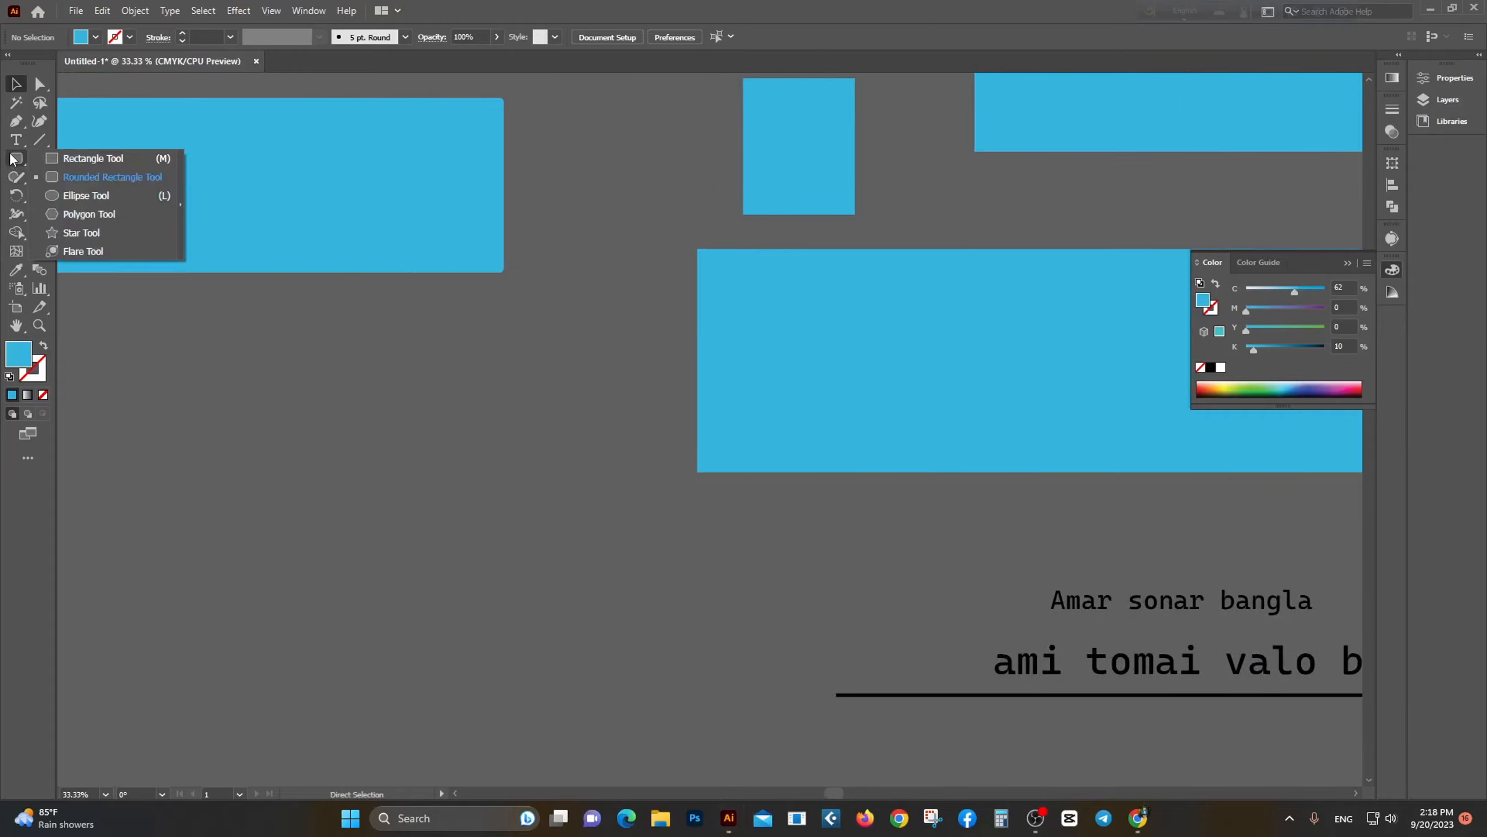
pyautogui.click(102, 198)
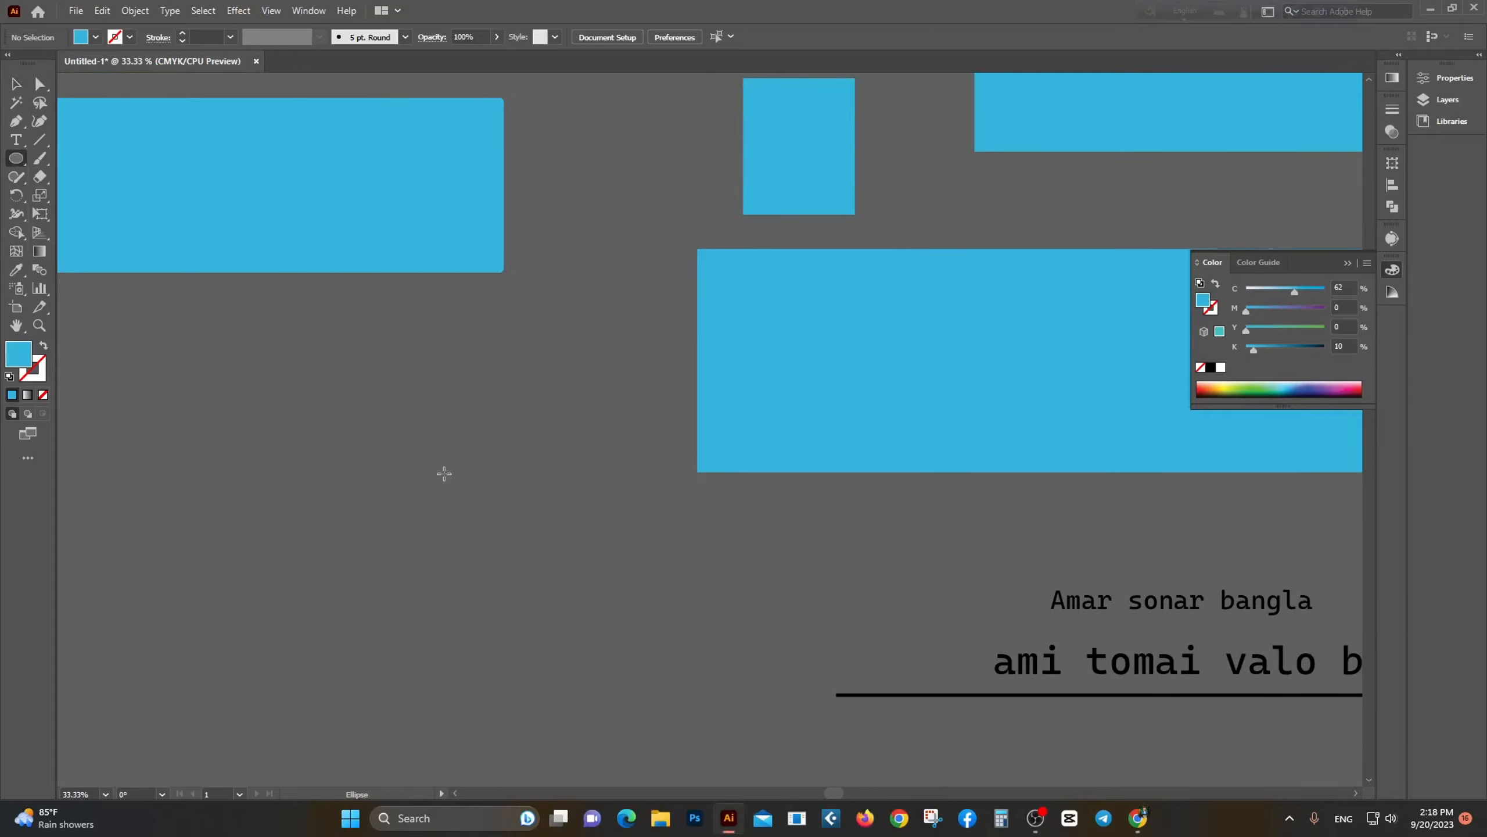
pyautogui.scroll(-2, 421, 454)
pyautogui.moveTo(248, 241); pyautogui.dragTo(272, 481)
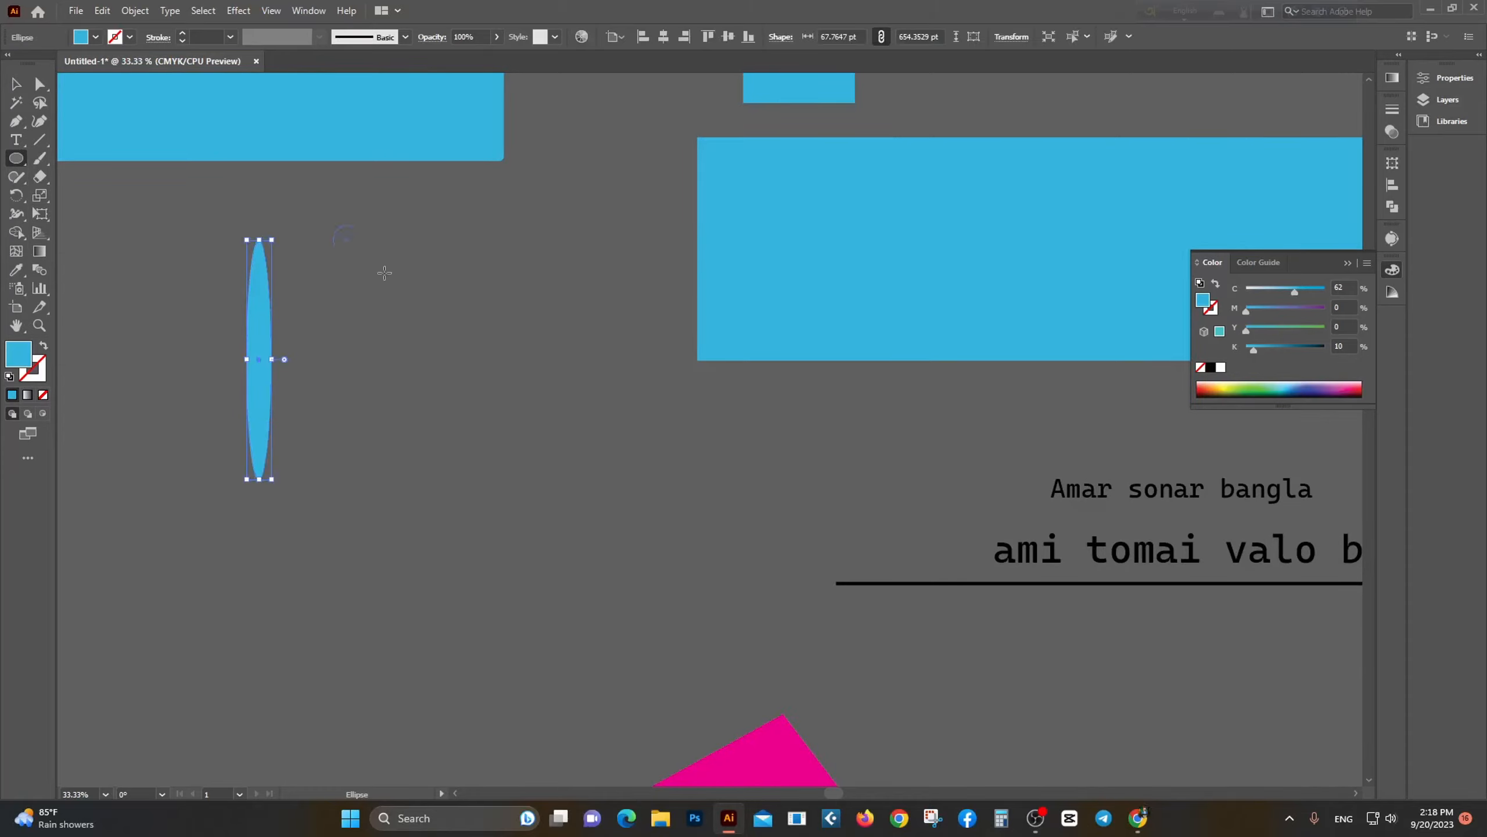
pyautogui.moveTo(579, 400); pyautogui.dragTo(608, 397)
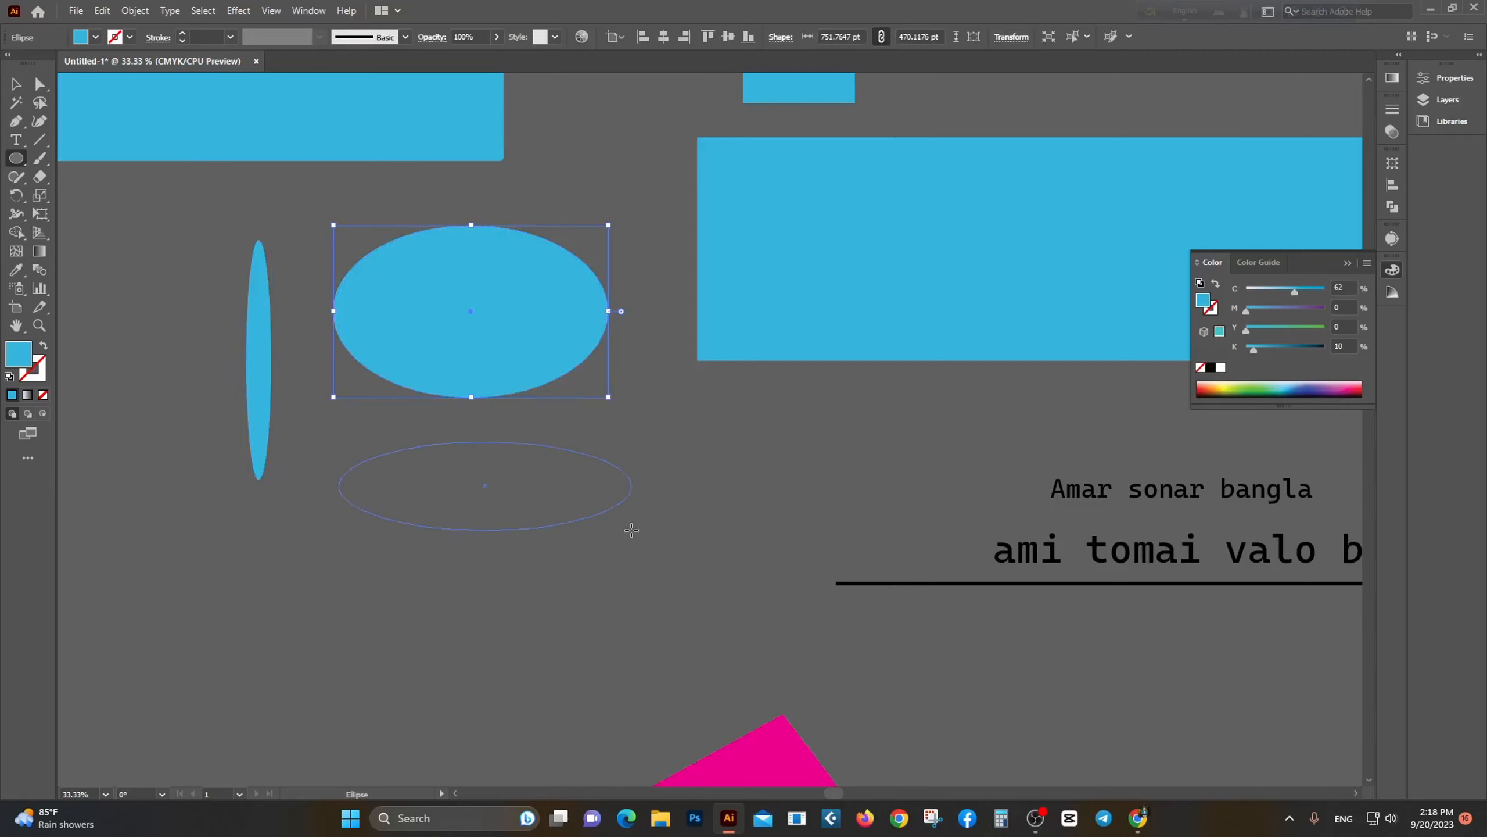
pyautogui.moveTo(631, 530); pyautogui.dragTo(631, 530)
pyautogui.hscroll(-3, 323, 437)
pyautogui.scroll(3, 716, 497)
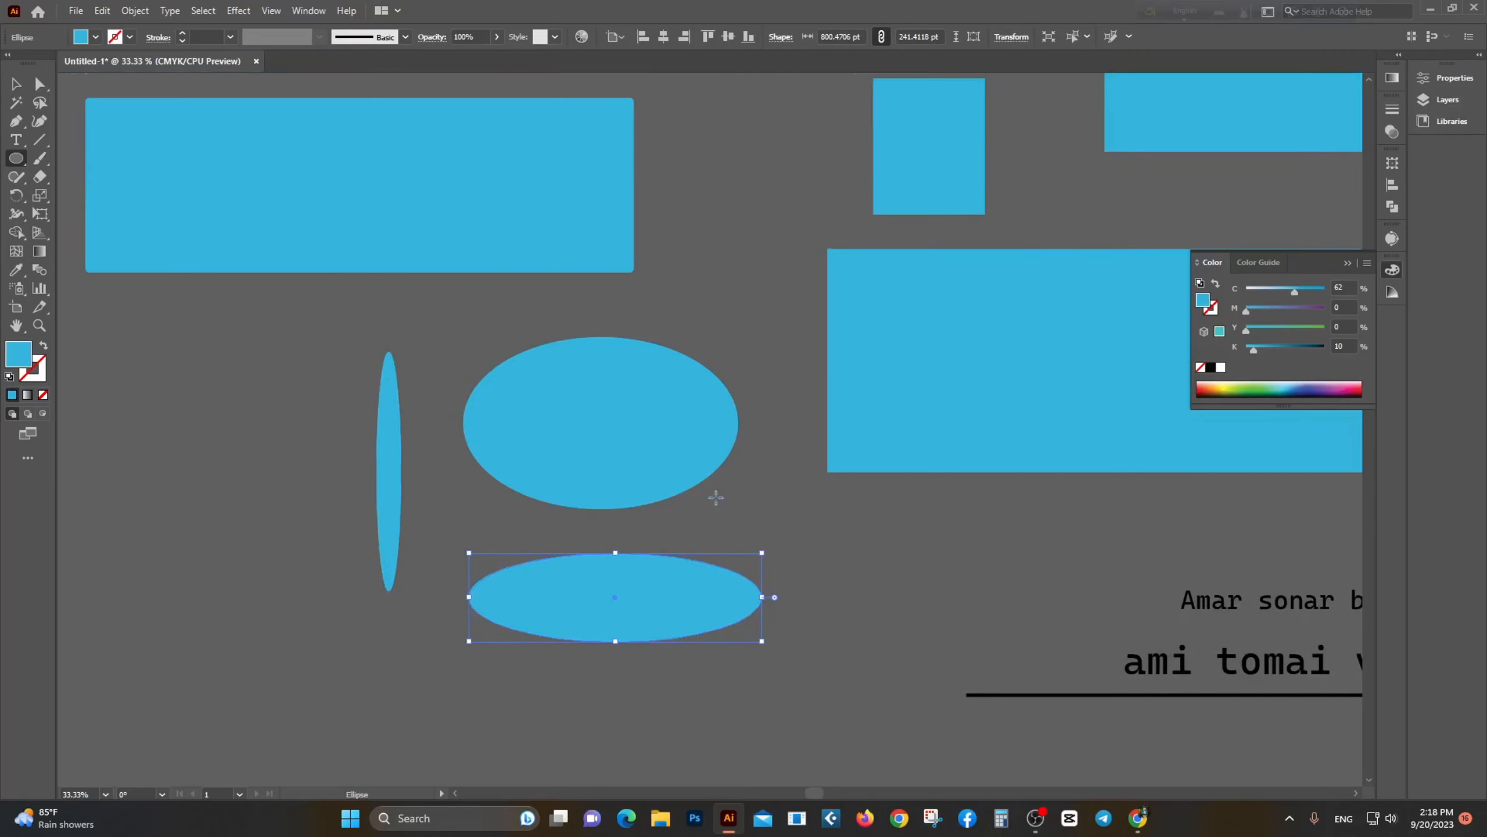
# Step: Select the large blue rectangle and stretch its lower edge down to a height of about 798 pt
pyautogui.hscroll(6, 715, 488)
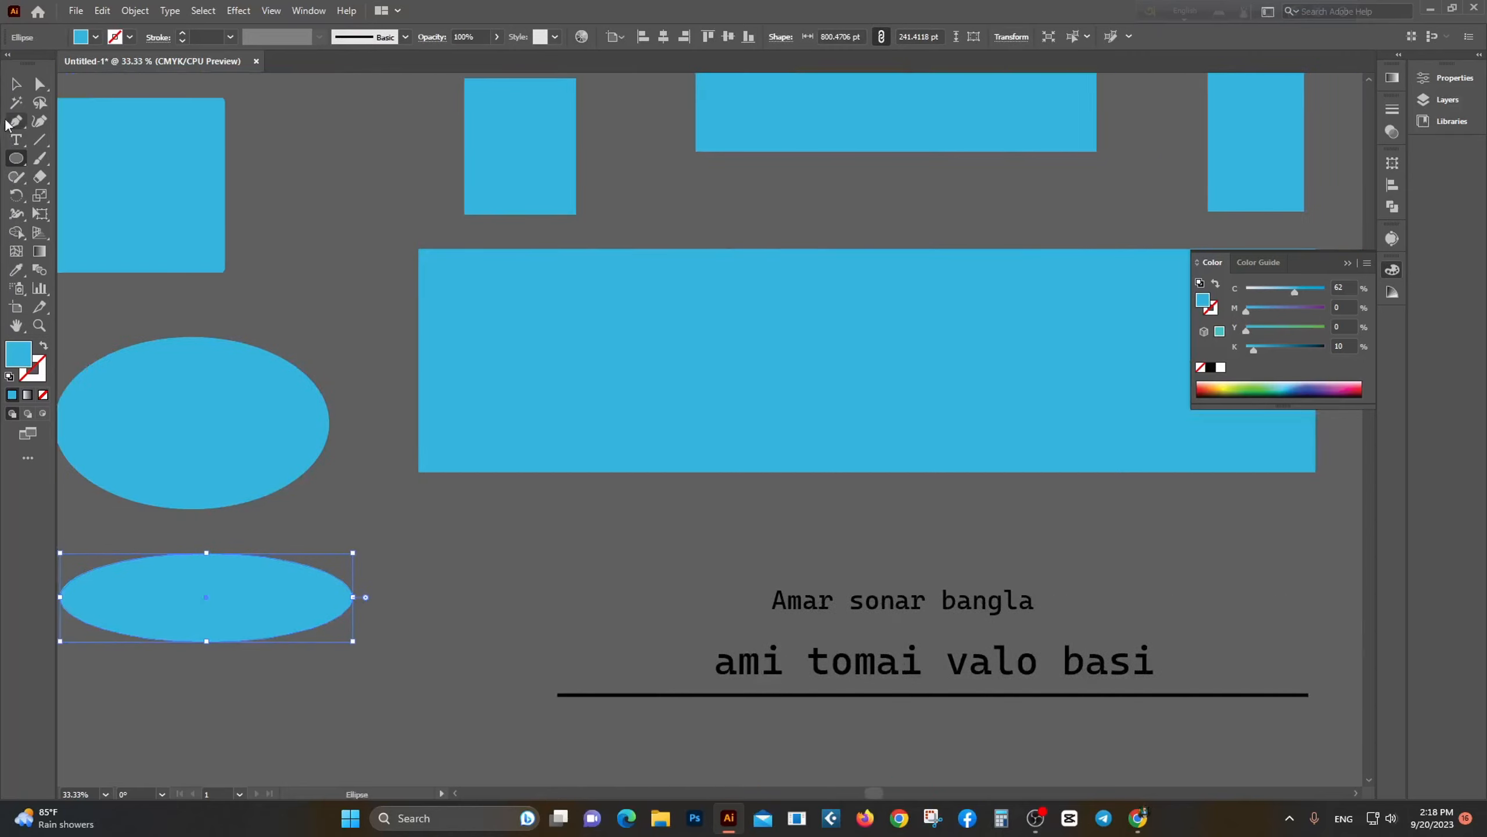
pyautogui.click(13, 87)
pyautogui.click(688, 435)
pyautogui.moveTo(867, 472); pyautogui.dragTo(872, 540)
# Step: Set the large rectangle's fill to C 100, M 35, Y 100 and deselect it
pyautogui.moveTo(1297, 288); pyautogui.dragTo(1336, 328)
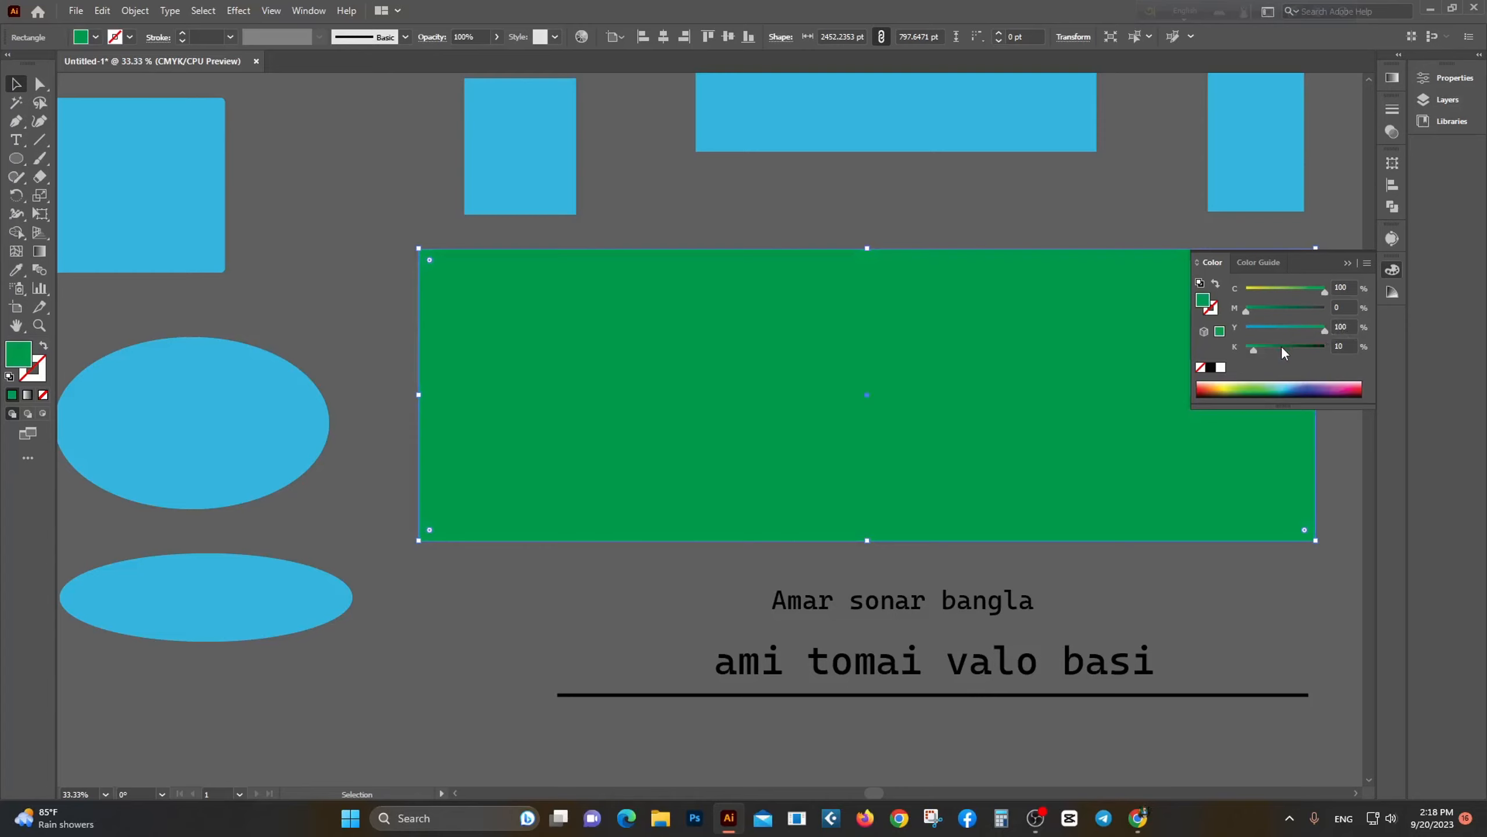
pyautogui.click(1273, 309)
pyautogui.click(1027, 234)
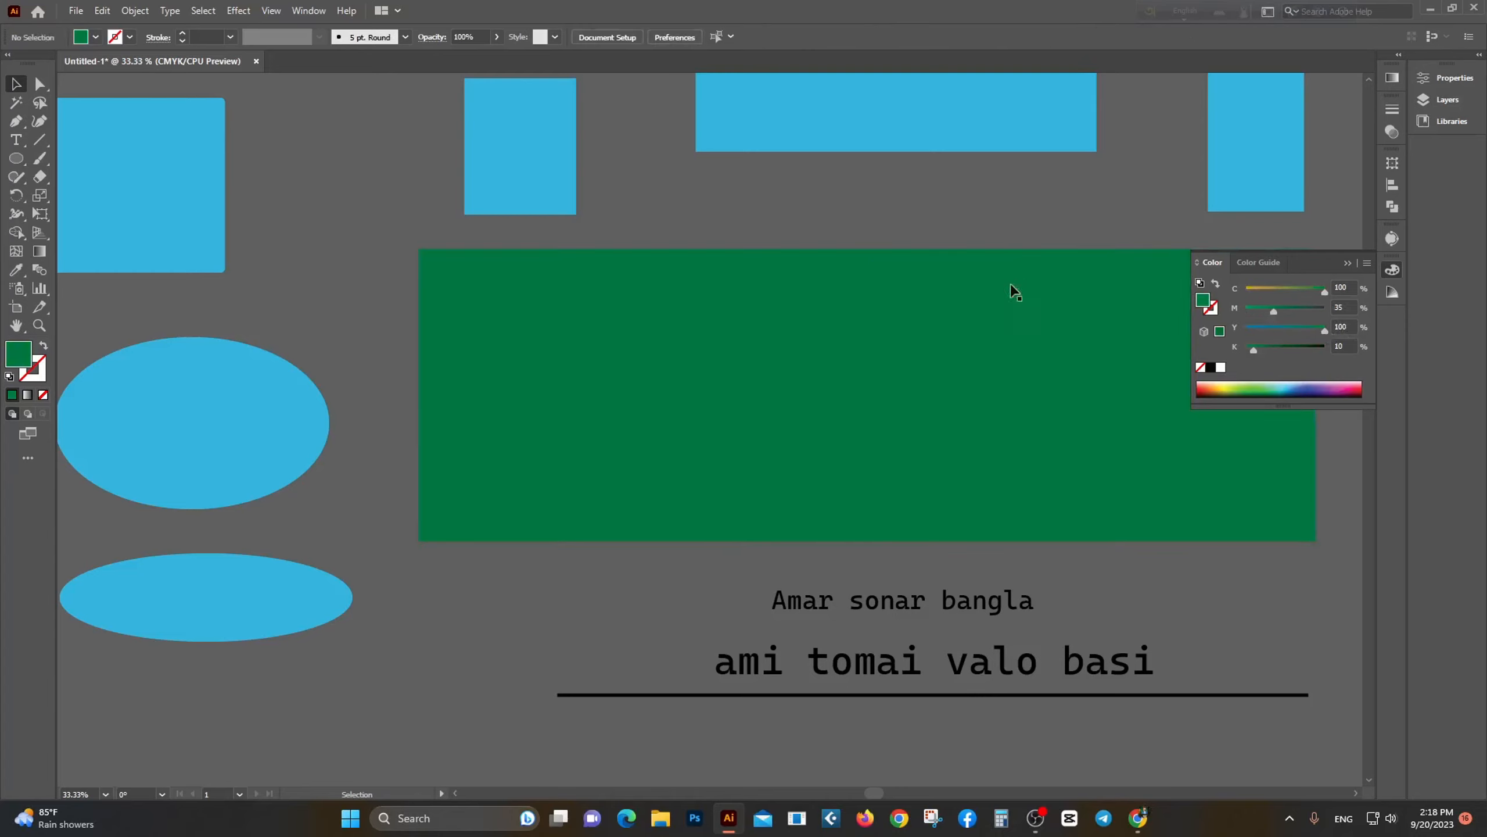
# Step: Draw a circle about 682 pt in diameter with the Ellipse tool and move it to the middle of the green rectangle
pyautogui.hscroll(2, 1013, 289)
pyautogui.hscroll(1, 867, 352)
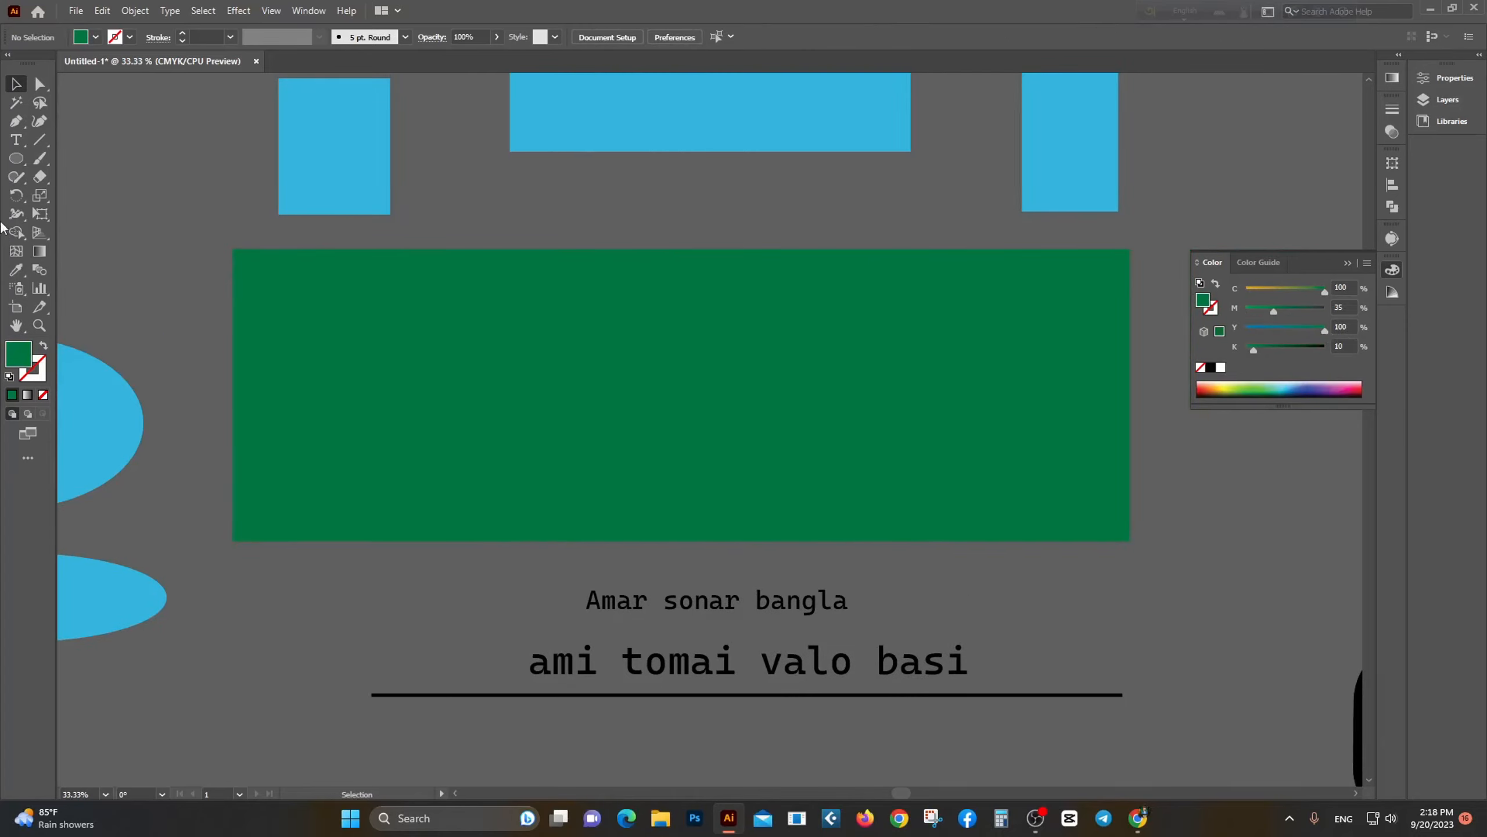
pyautogui.click(16, 160)
pyautogui.moveTo(614, 319); pyautogui.dragTo(820, 470)
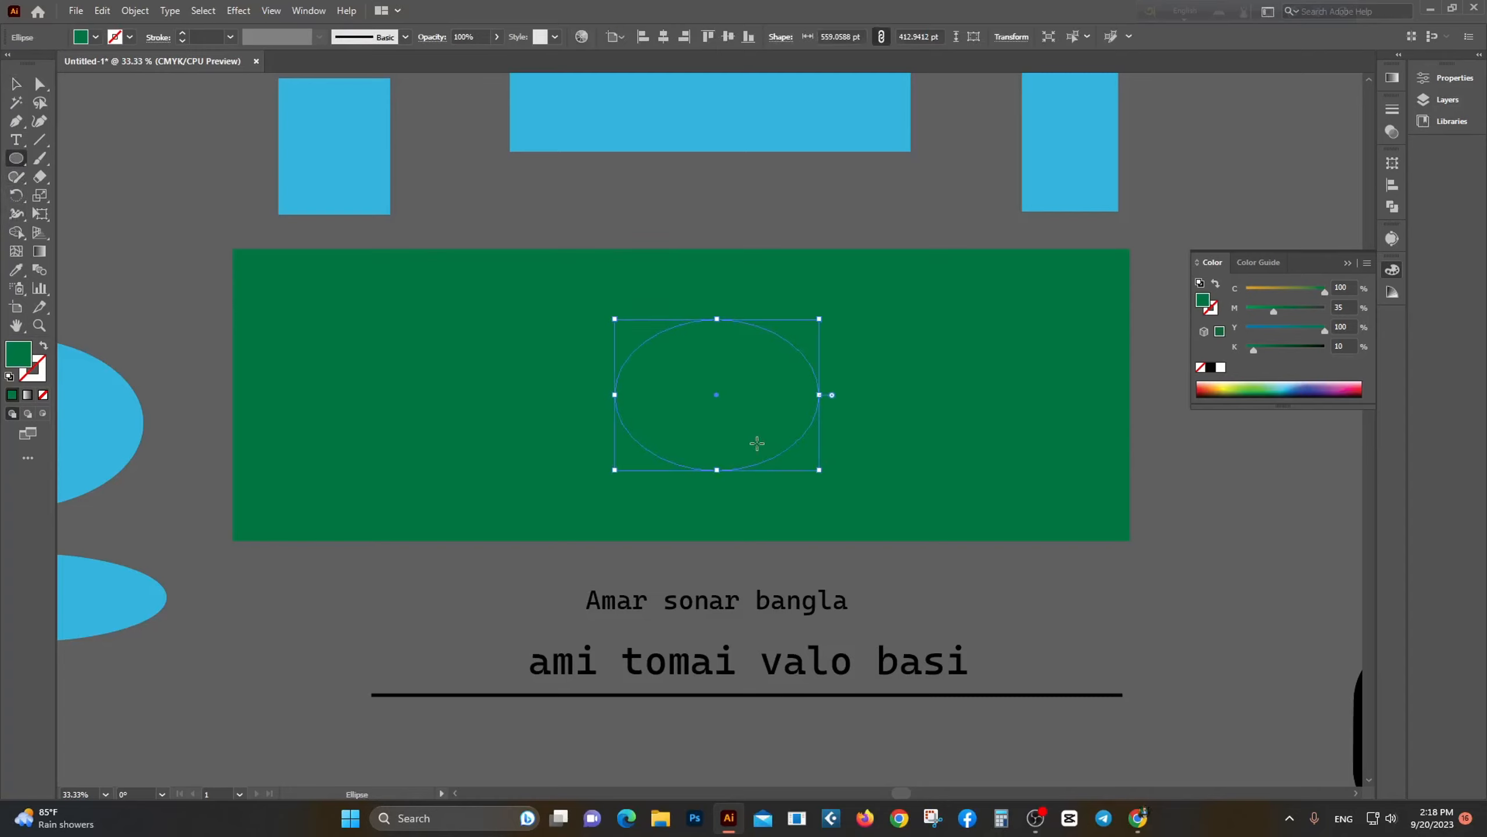
pyautogui.hotkey('ctrl', 'z')
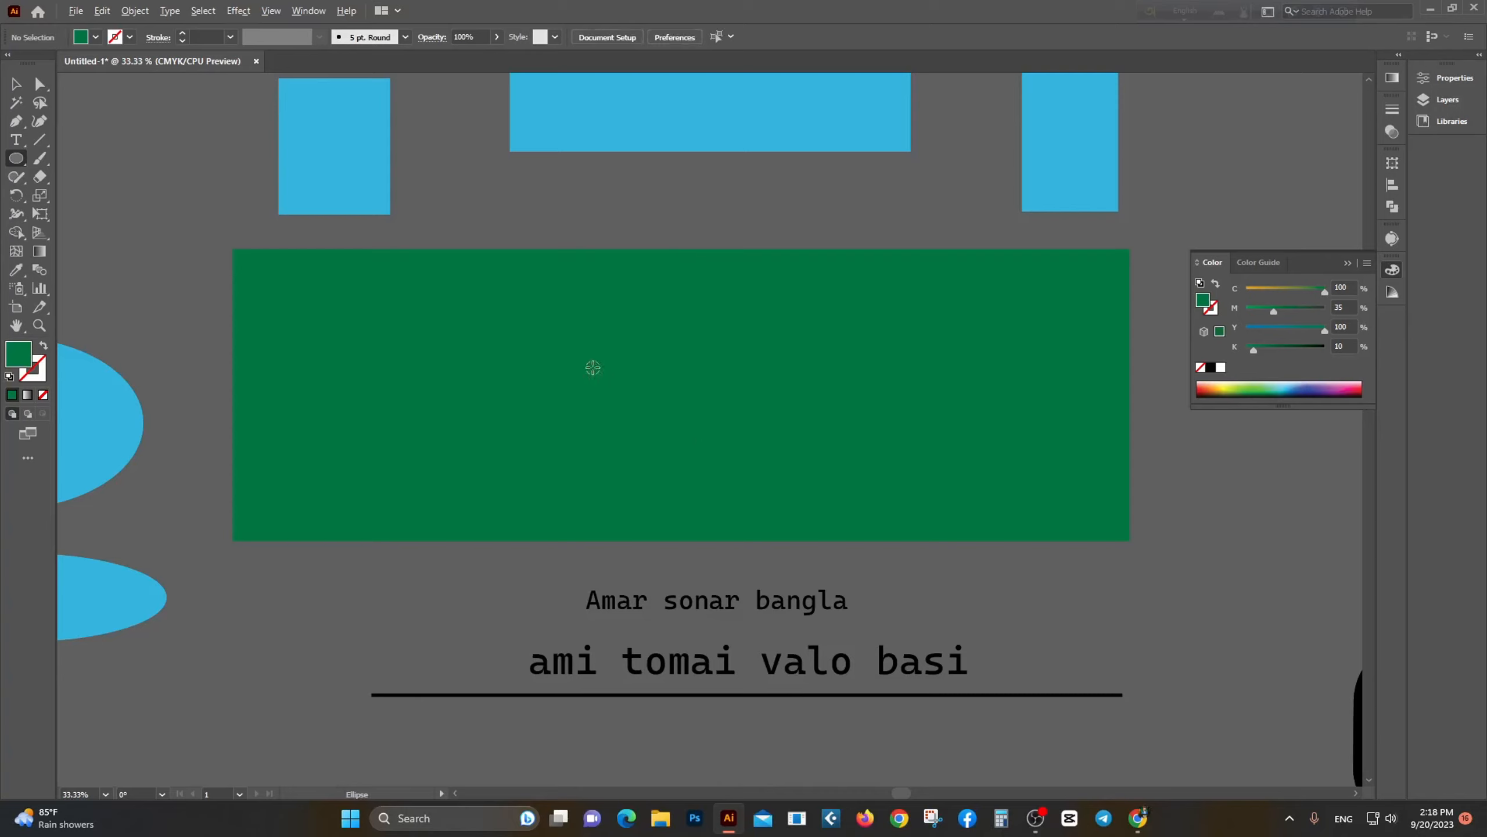
pyautogui.moveTo(556, 318); pyautogui.dragTo(682, 431)
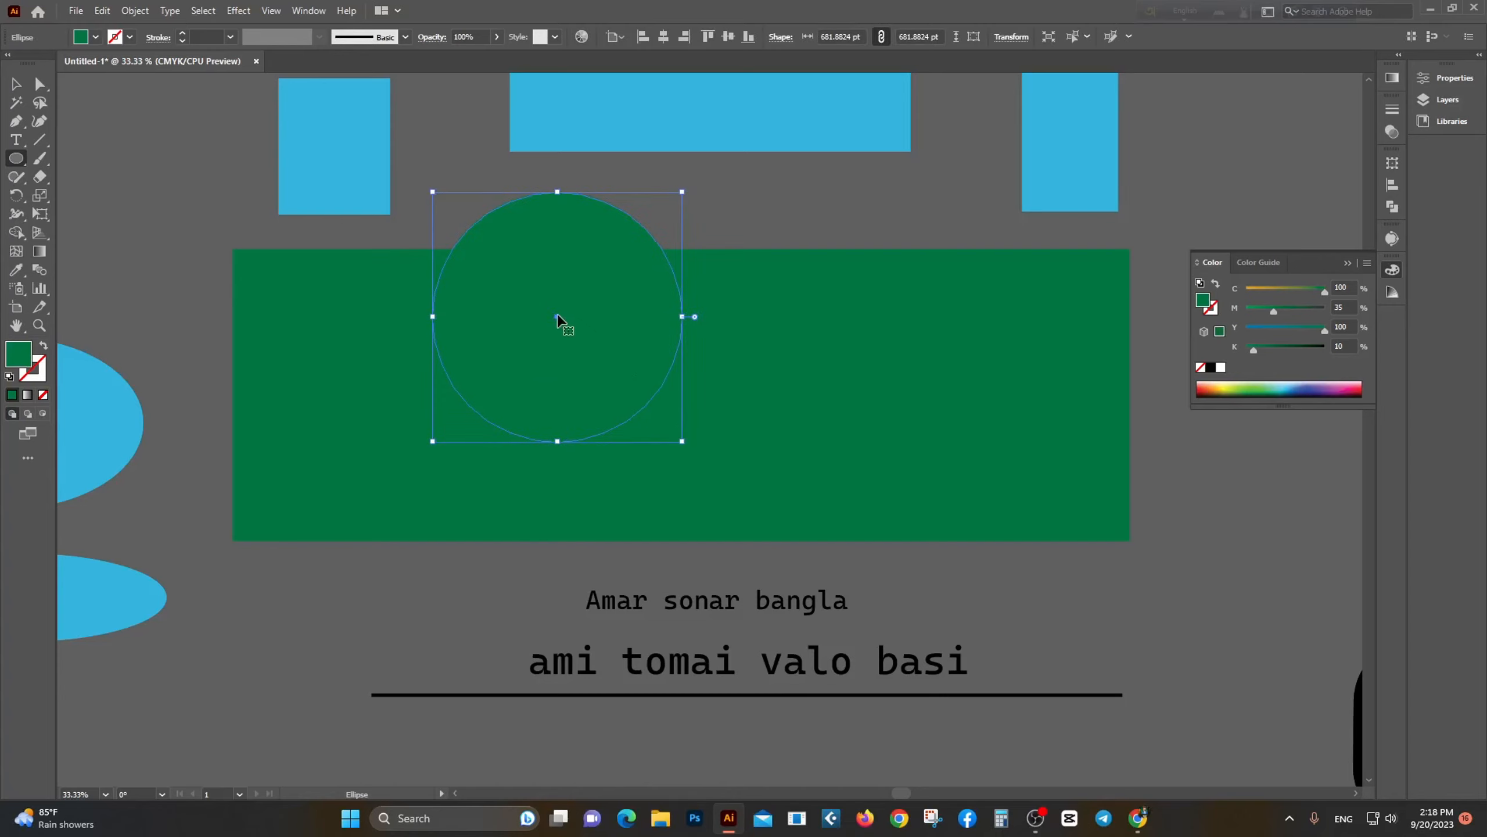
pyautogui.moveTo(557, 321); pyautogui.dragTo(667, 384)
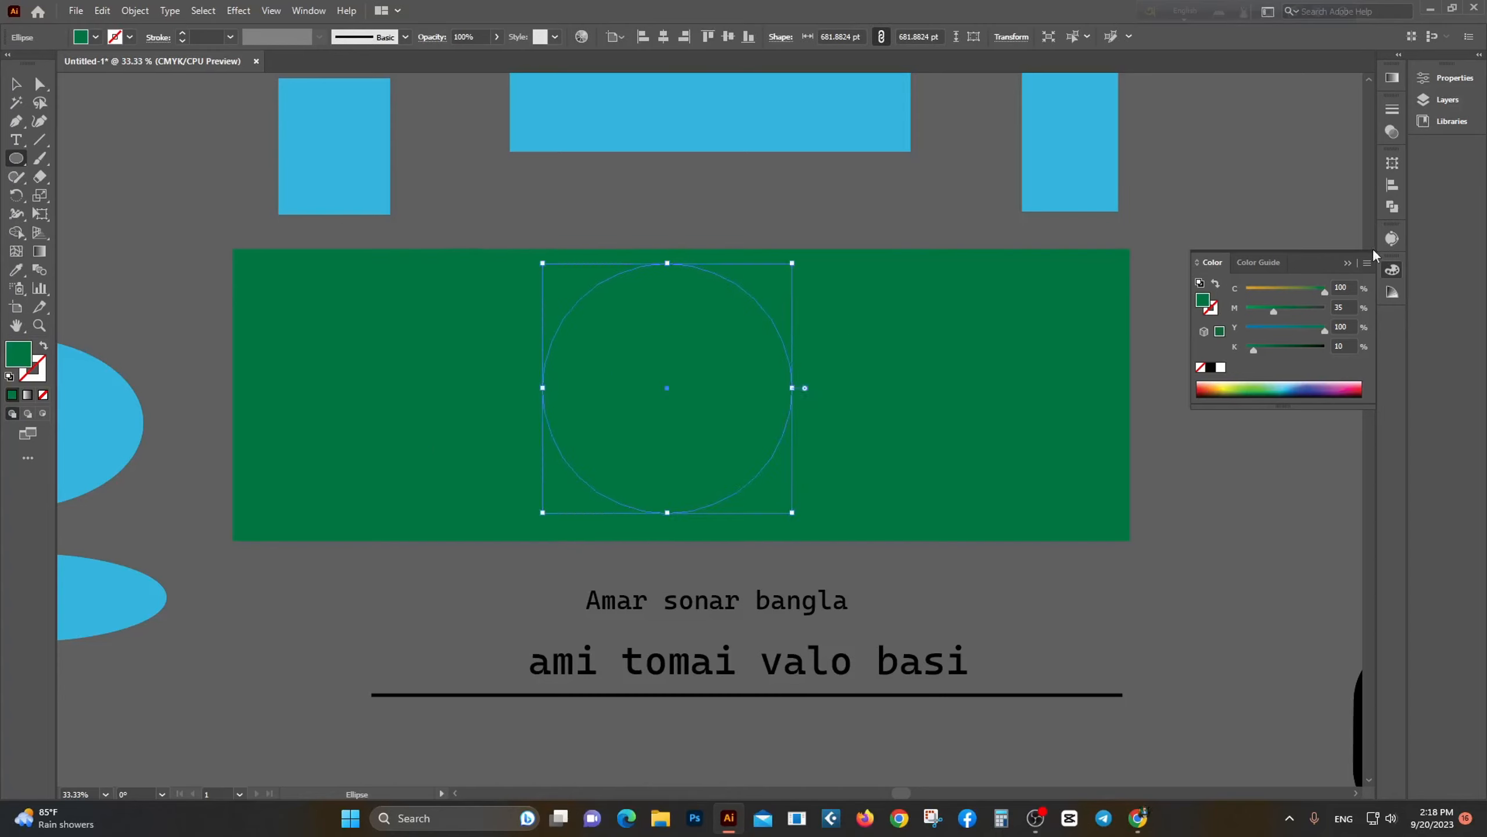
# Step: Set the circle's fill to red with C 0, M 100, Y 100 and deselect it
pyautogui.moveTo(1273, 310); pyautogui.dragTo(1221, 290)
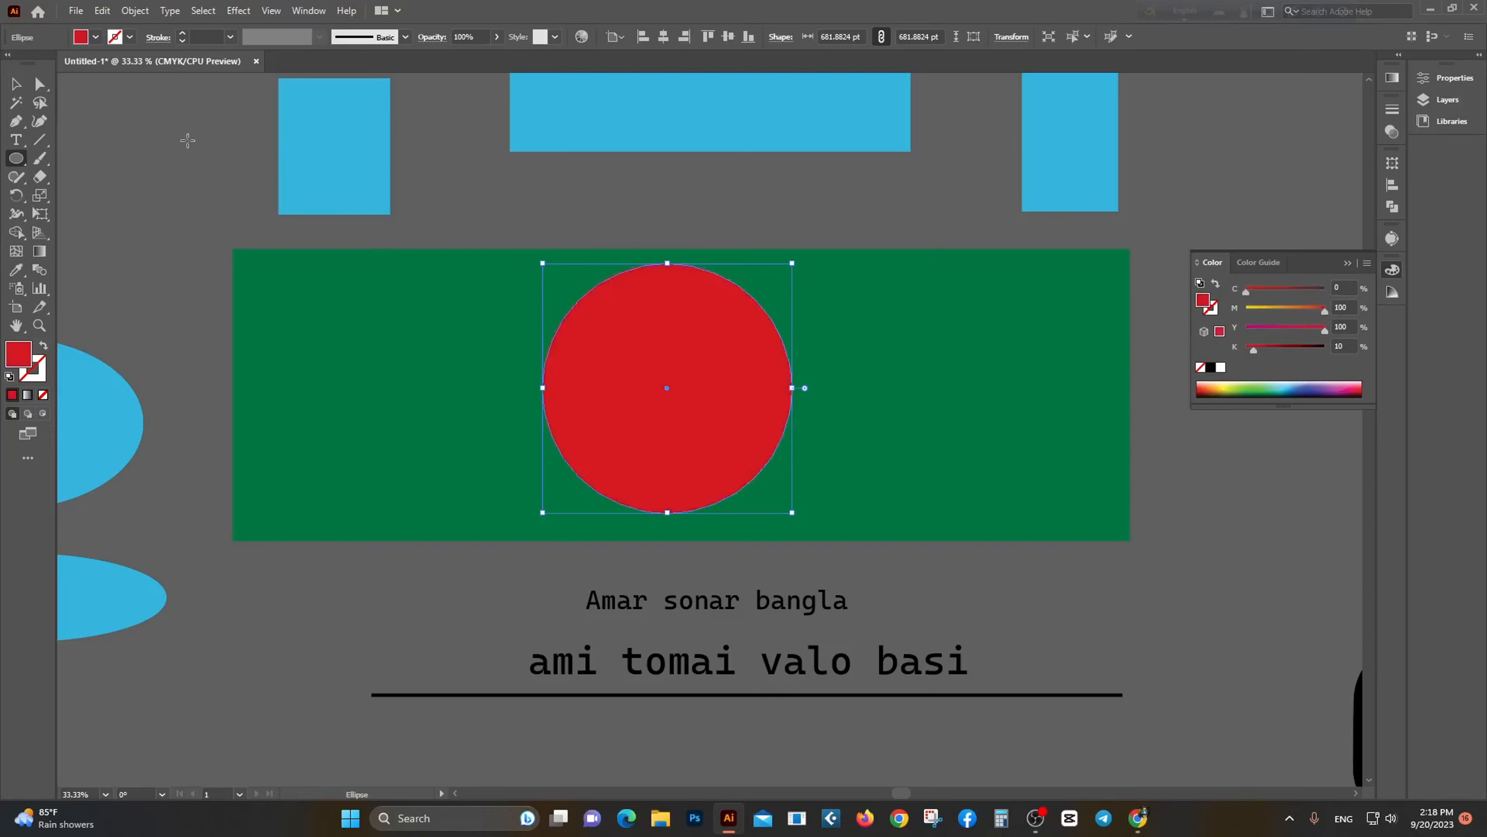
pyautogui.click(17, 84)
pyautogui.click(104, 127)
pyautogui.scroll(-1, 984, 450)
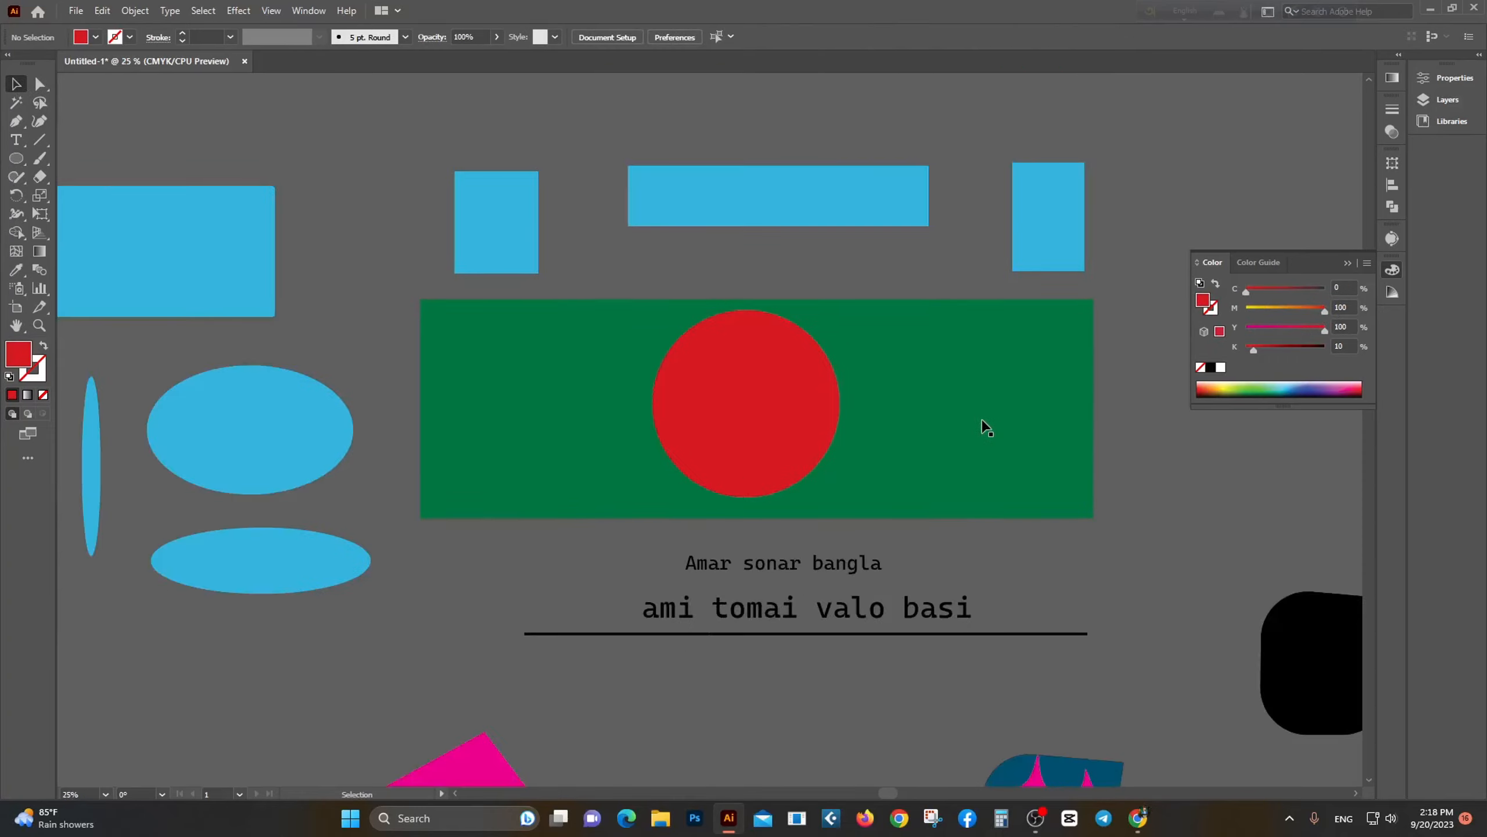
pyautogui.scroll(-1, 980, 421)
pyautogui.scroll(-1, 750, 381)
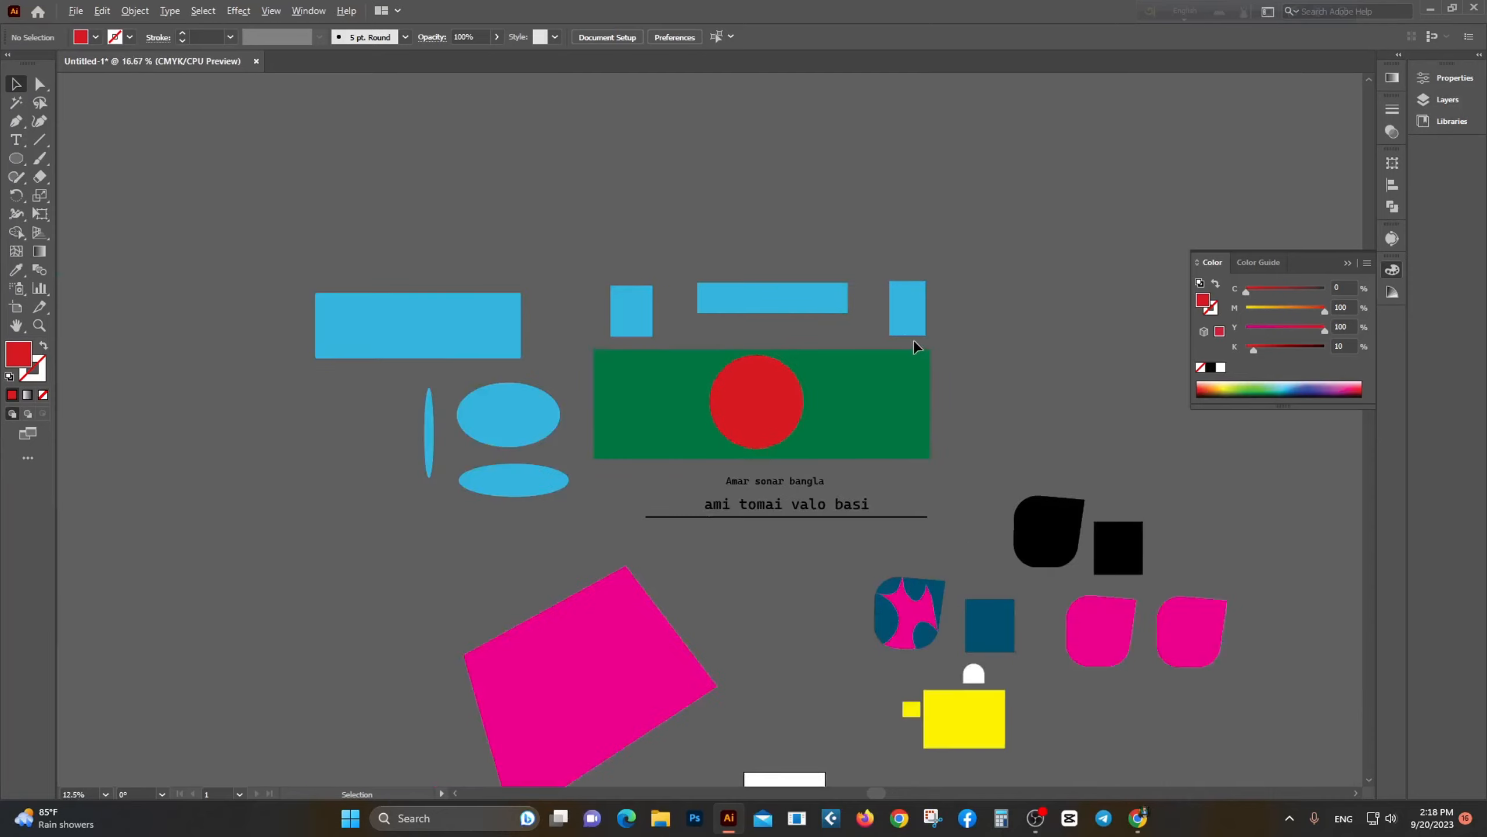
pyautogui.scroll(3, 913, 340)
pyautogui.scroll(-1, 353, 241)
pyautogui.hscroll(-2, 202, 272)
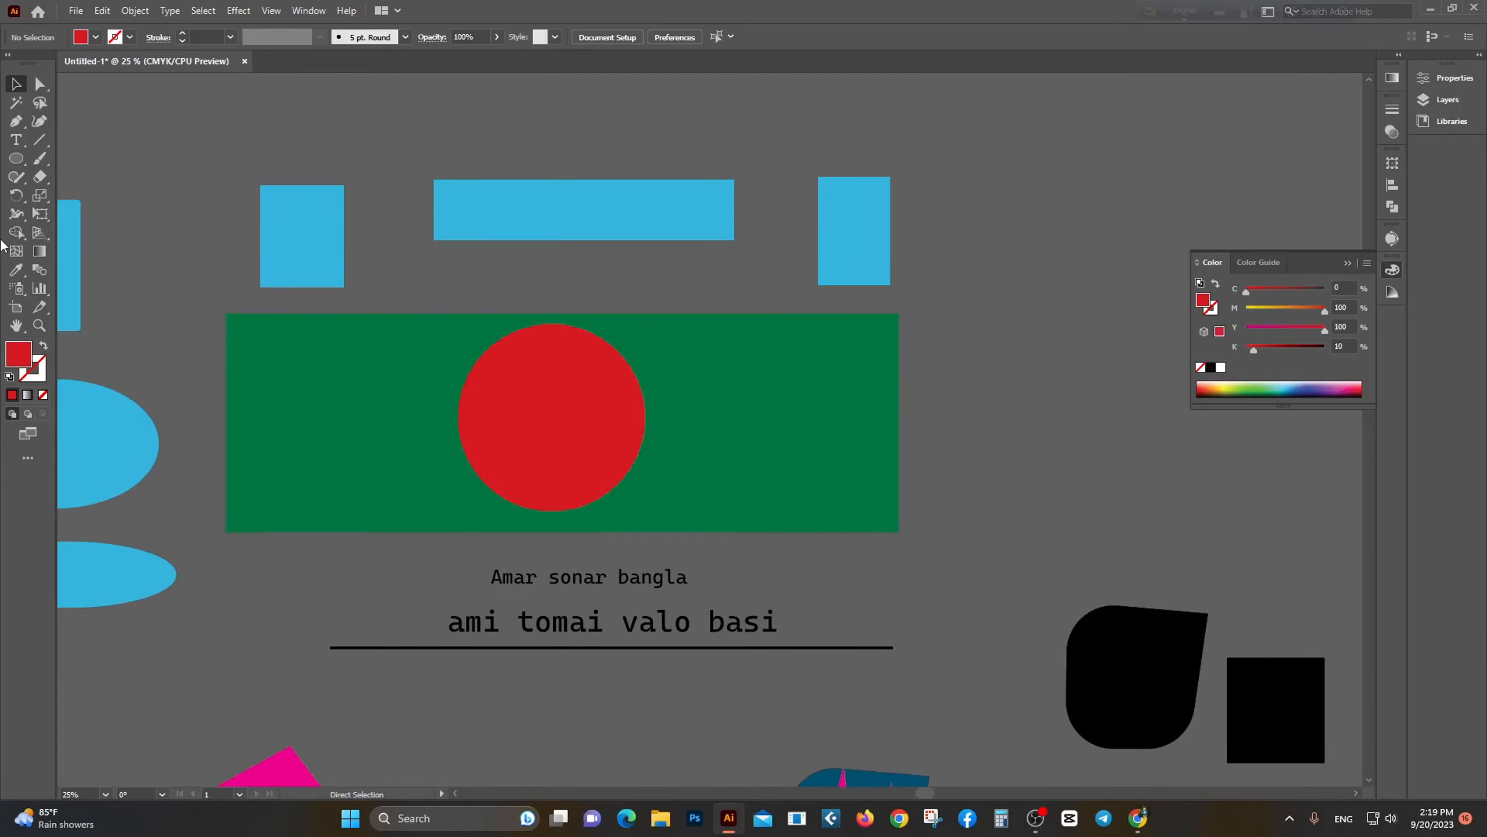
# Step: Draw a hexagon about 689 by 602 pt with the Polygon tool in the empty area above the small blue rectangles
pyautogui.scroll(2, 276, 339)
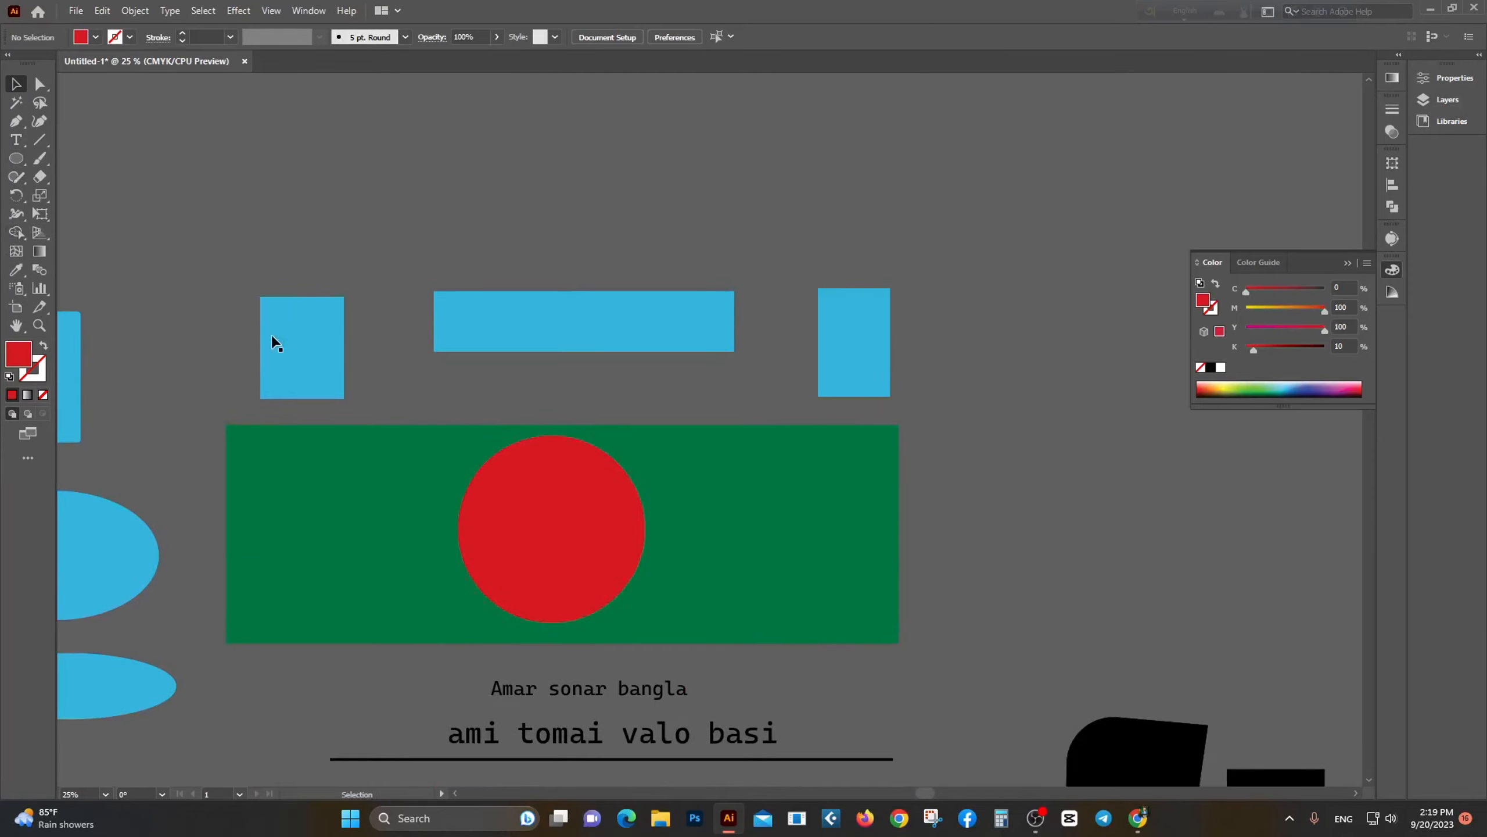
pyautogui.click(20, 163)
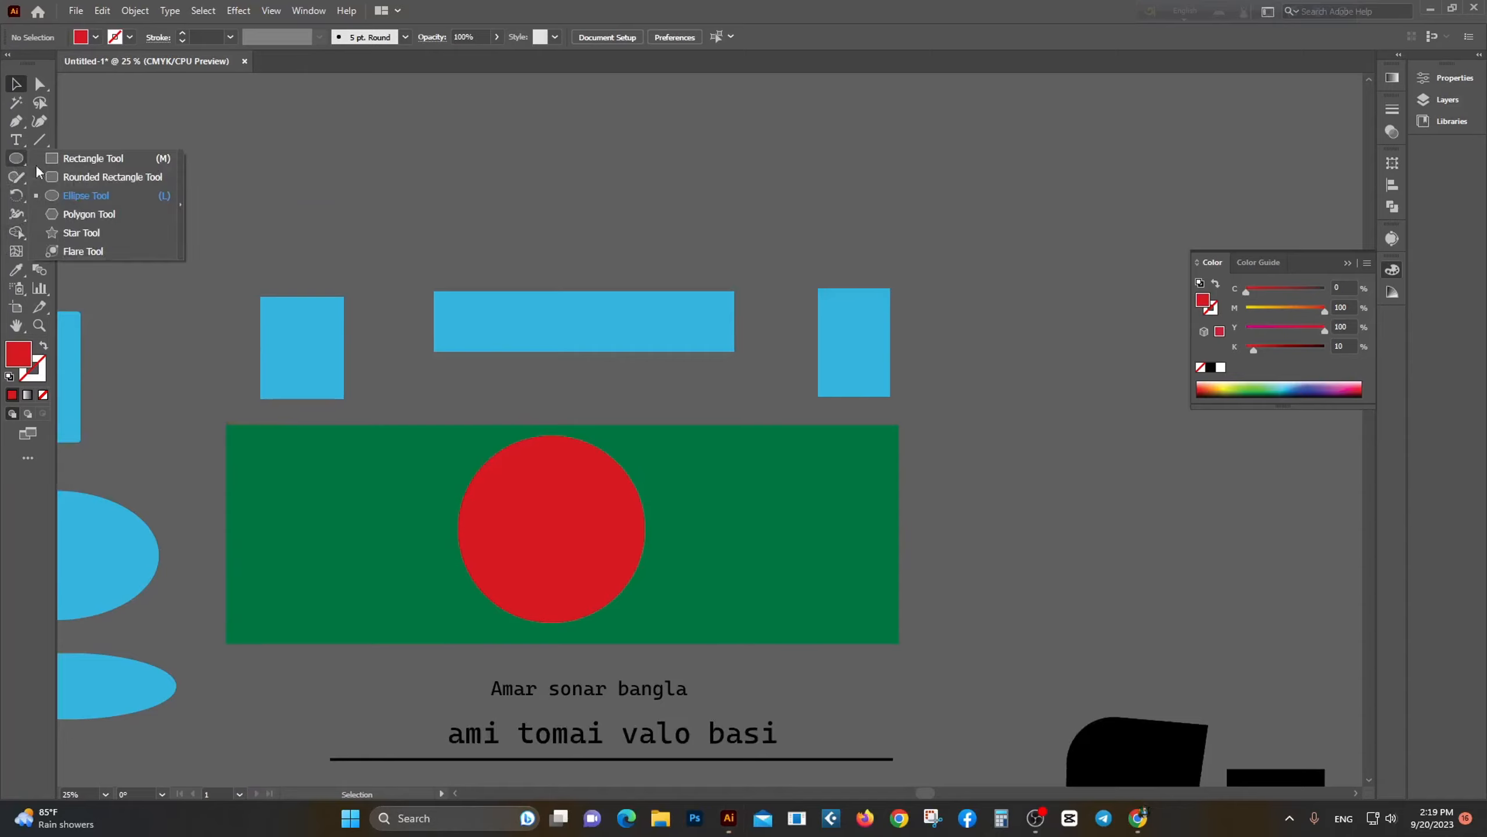
pyautogui.click(88, 214)
pyautogui.scroll(5, 595, 273)
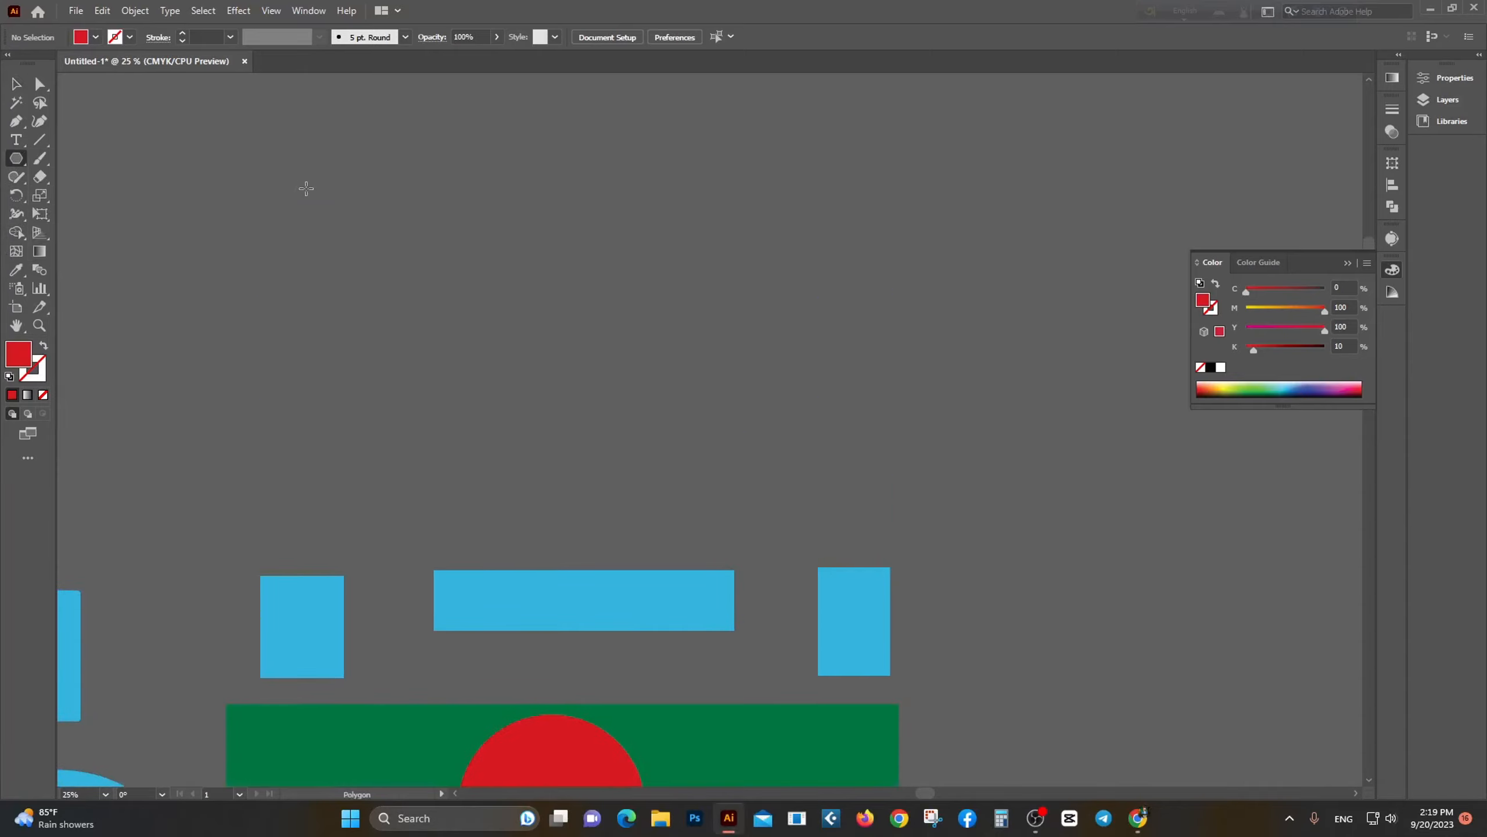
pyautogui.moveTo(306, 187); pyautogui.dragTo(407, 208)
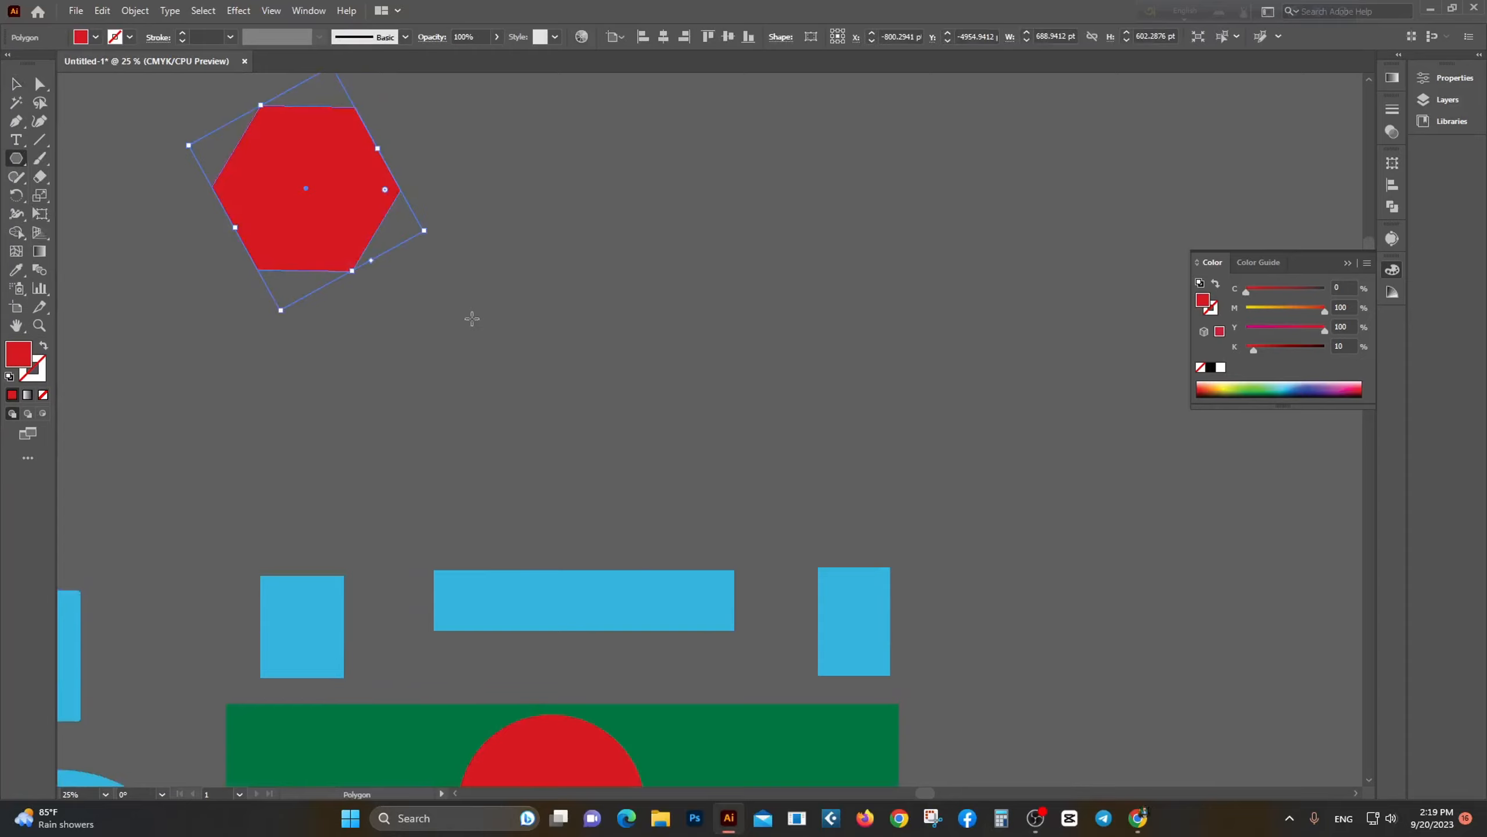
# Step: Add a 25-sided polygon with a radius of 344.5169 pt beside the hexagon and inspect its edge segments up close
pyautogui.click(539, 265)
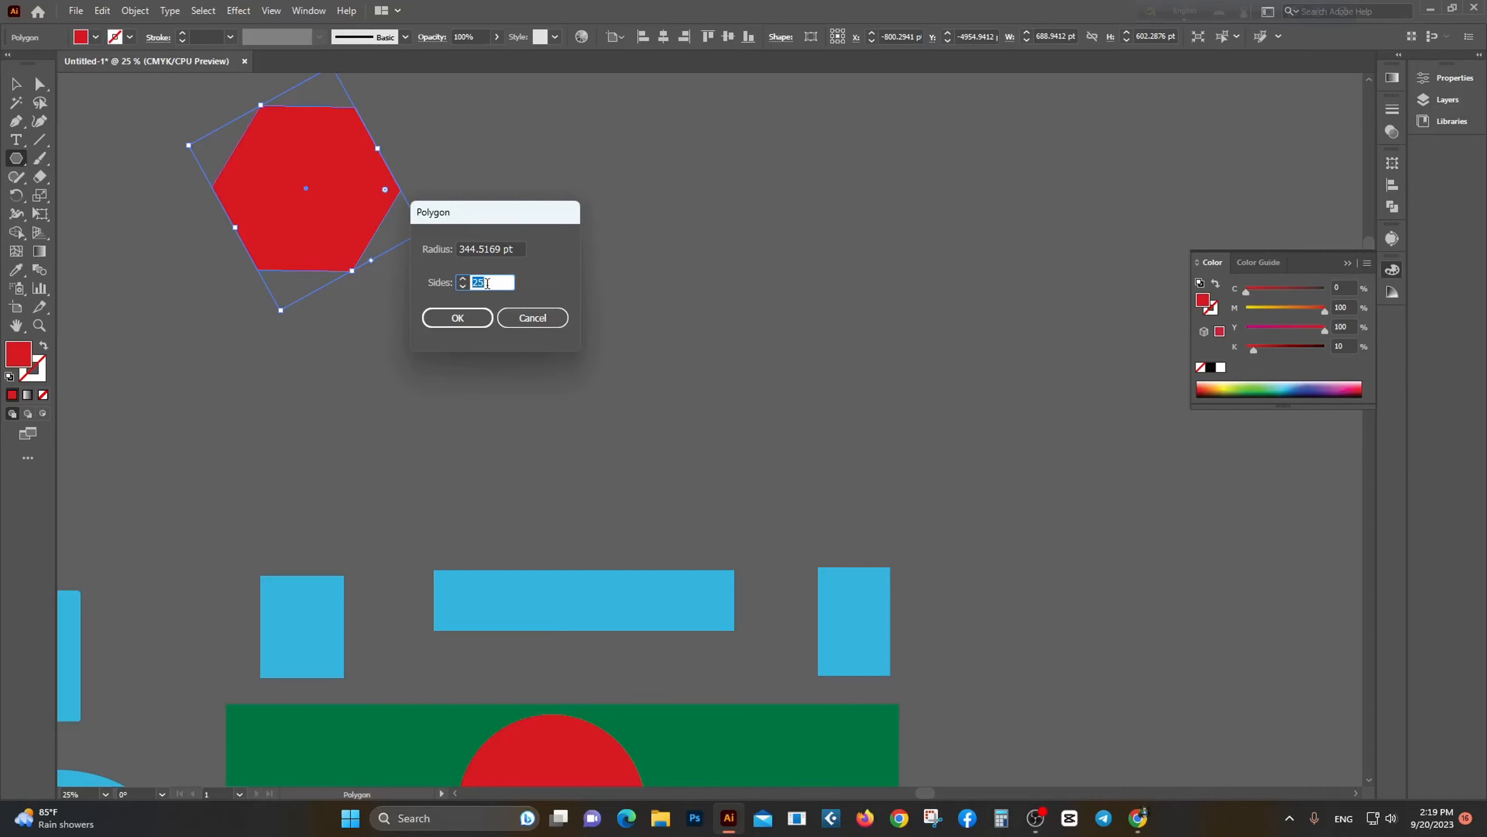
pyautogui.click(458, 318)
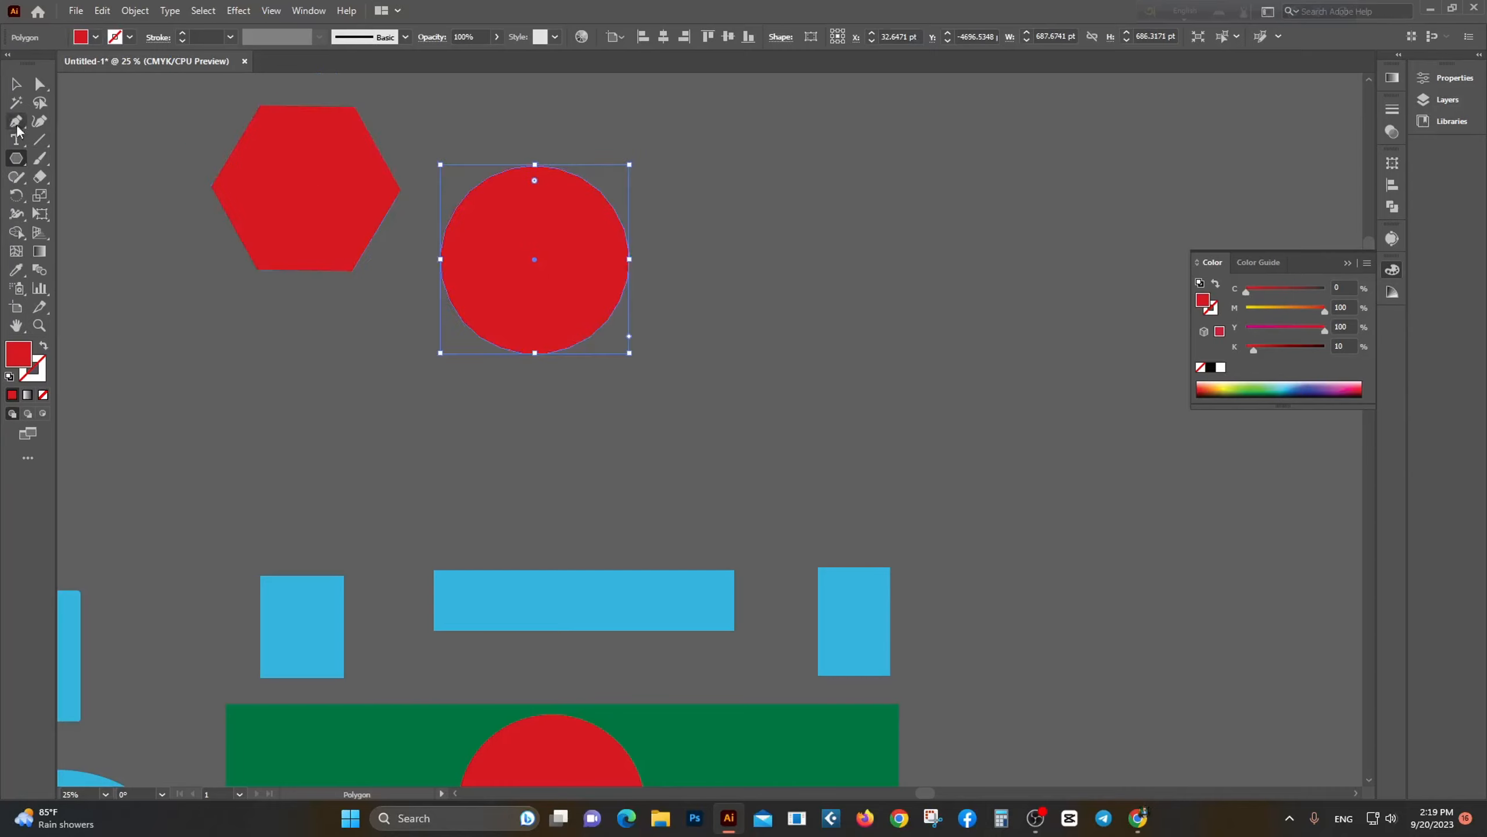
pyautogui.click(15, 87)
pyautogui.scroll(4, 475, 231)
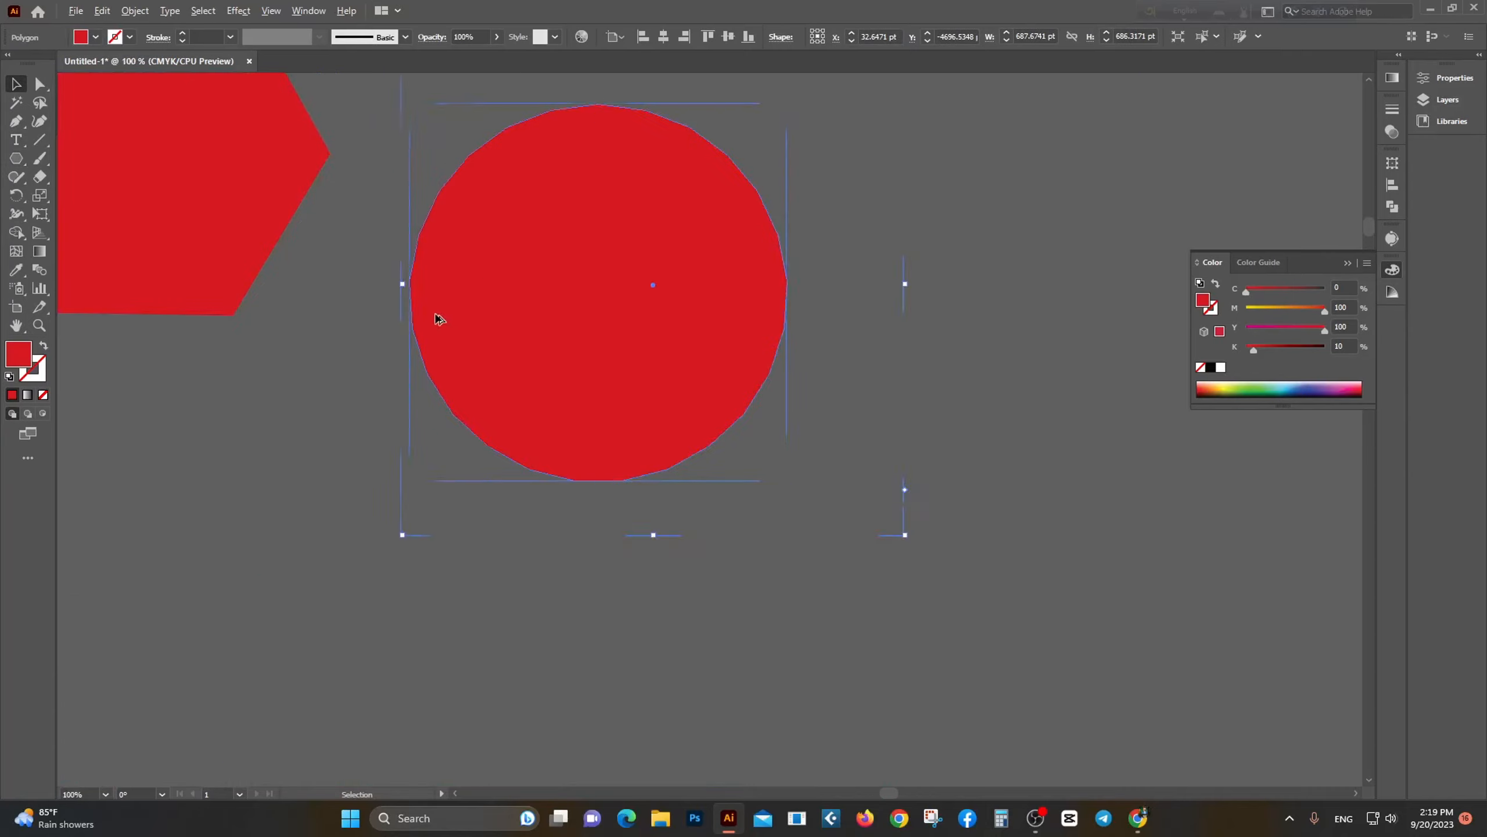
pyautogui.scroll(4, 438, 319)
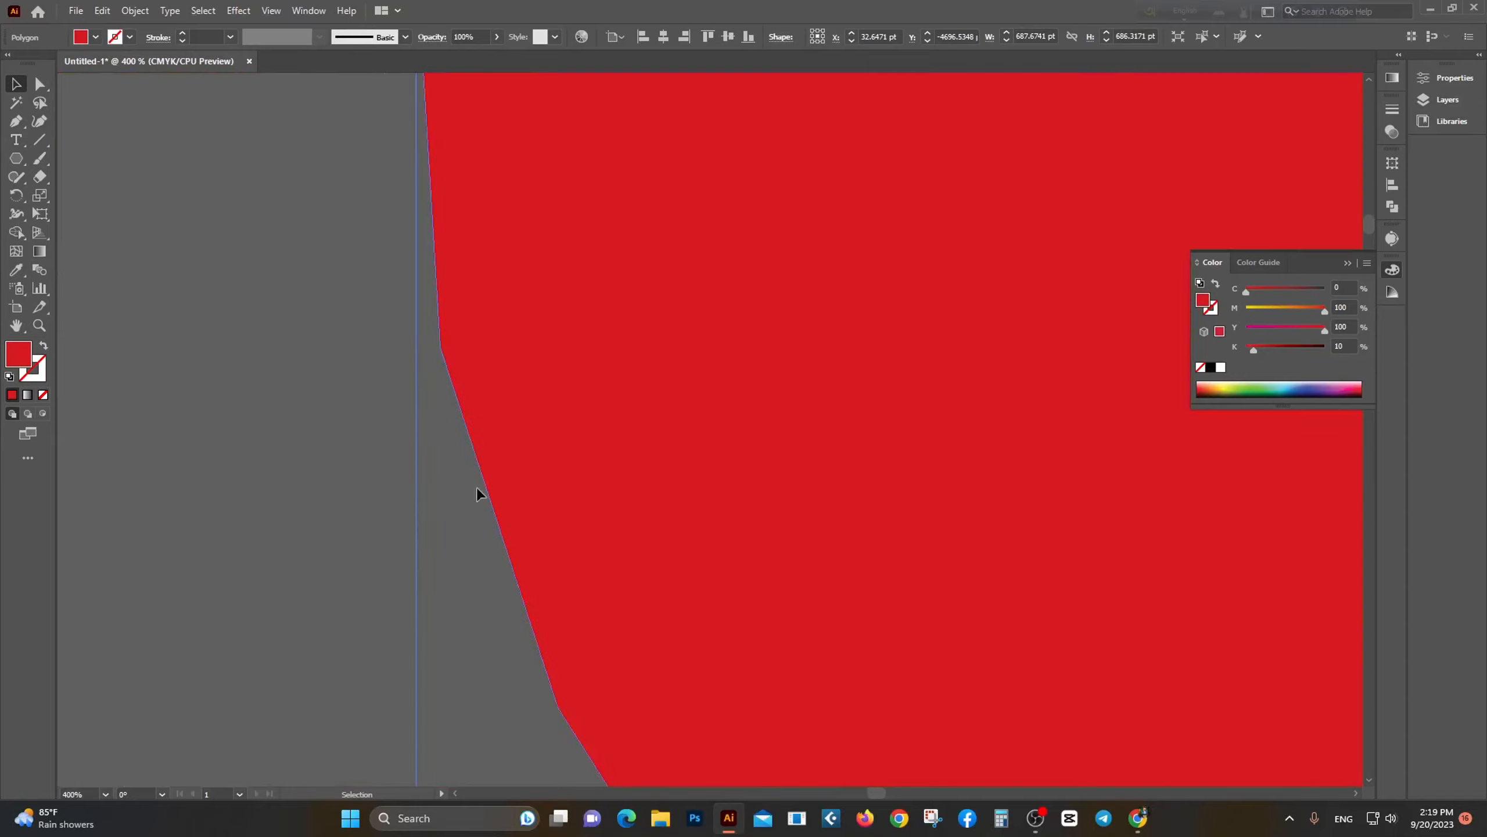
pyautogui.scroll(-6, 554, 538)
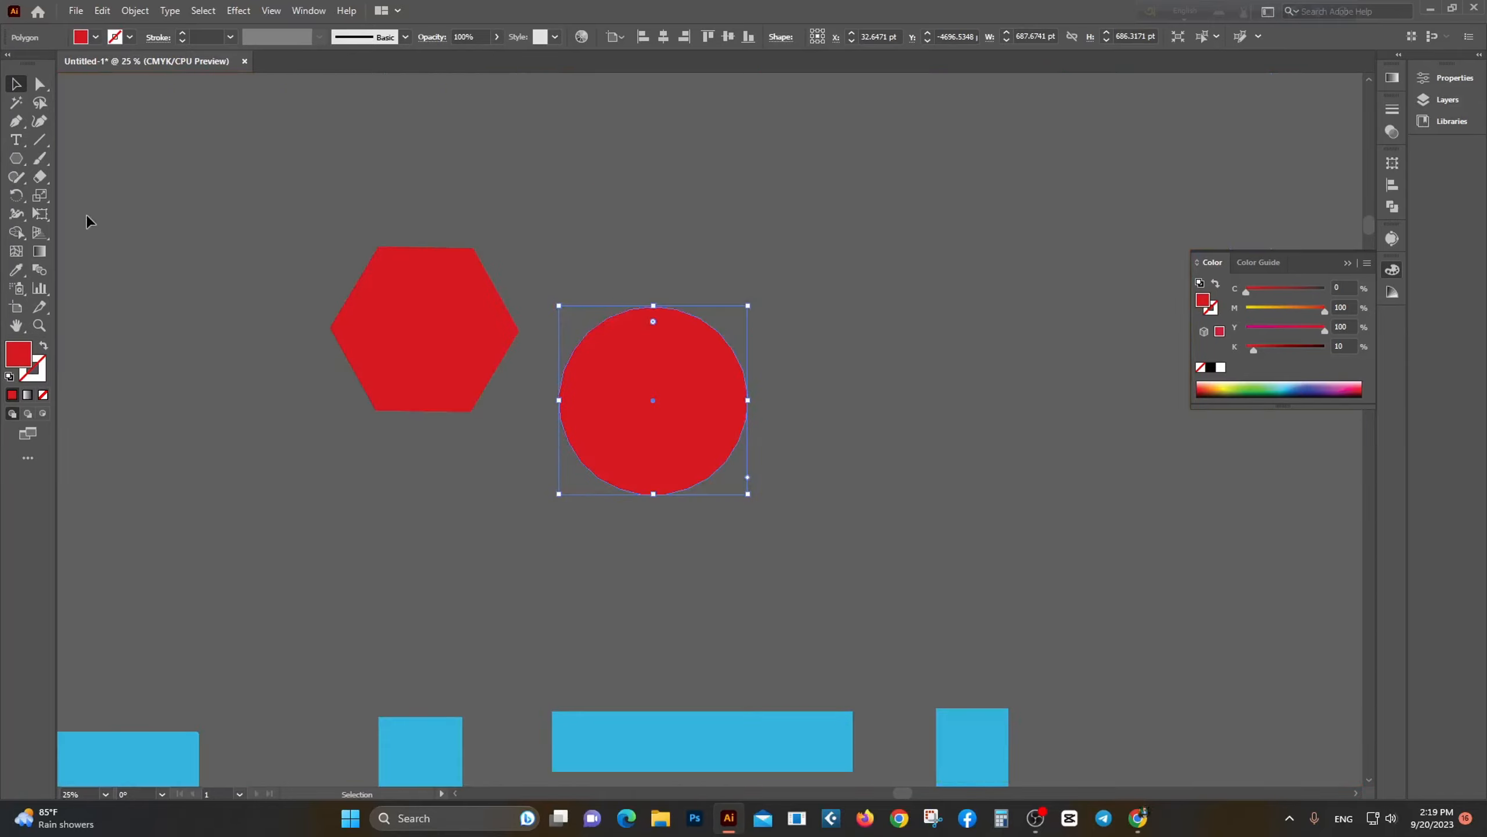
# Step: Add a triangle with the Polygon tool beside the 25-sided polygon, using 3 sides and a radius of 344.5169 pt
pyautogui.click(15, 158)
pyautogui.scroll(-2, 710, 393)
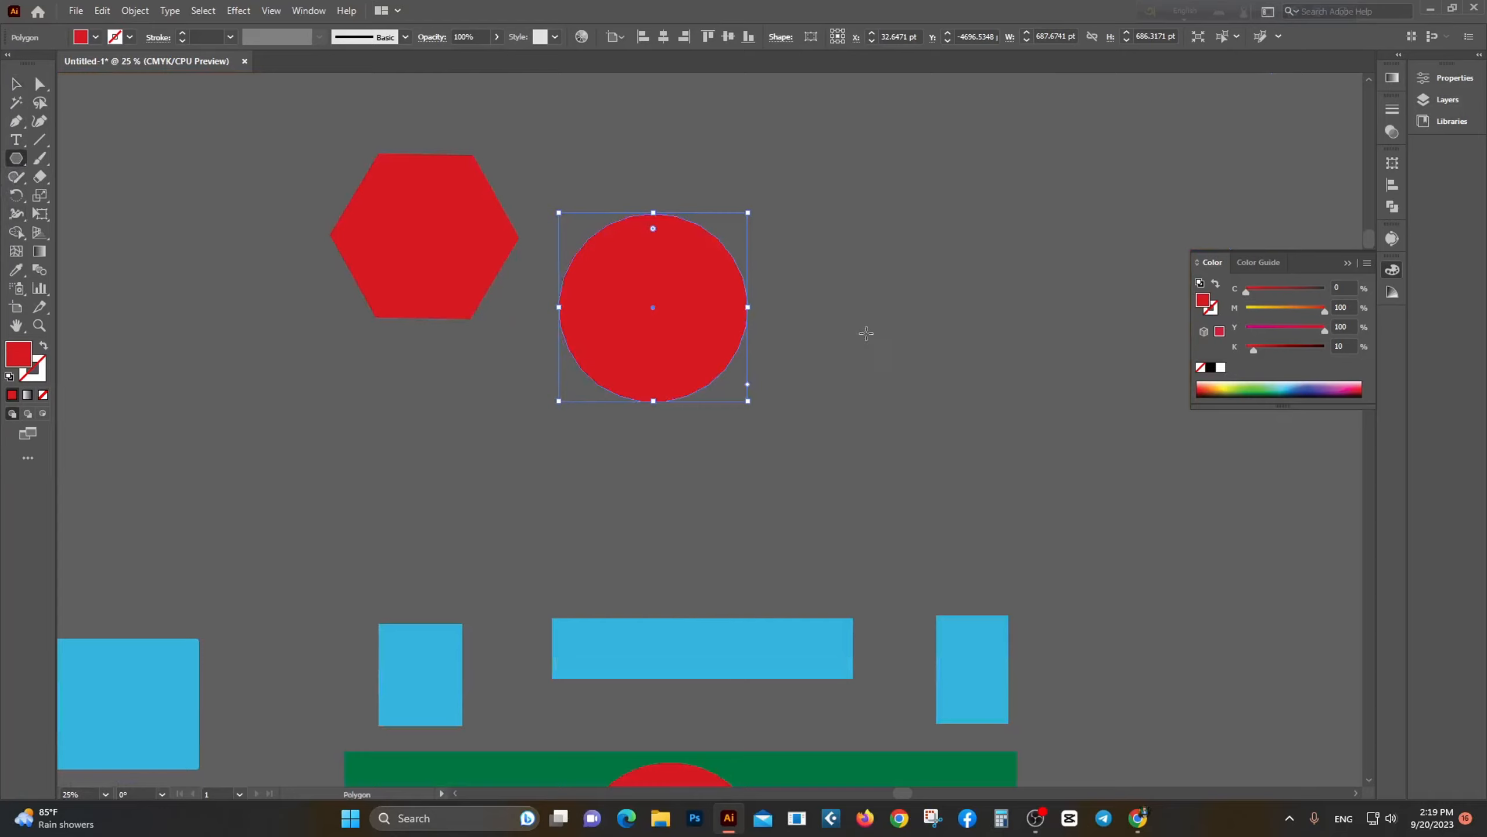
pyautogui.click(845, 311)
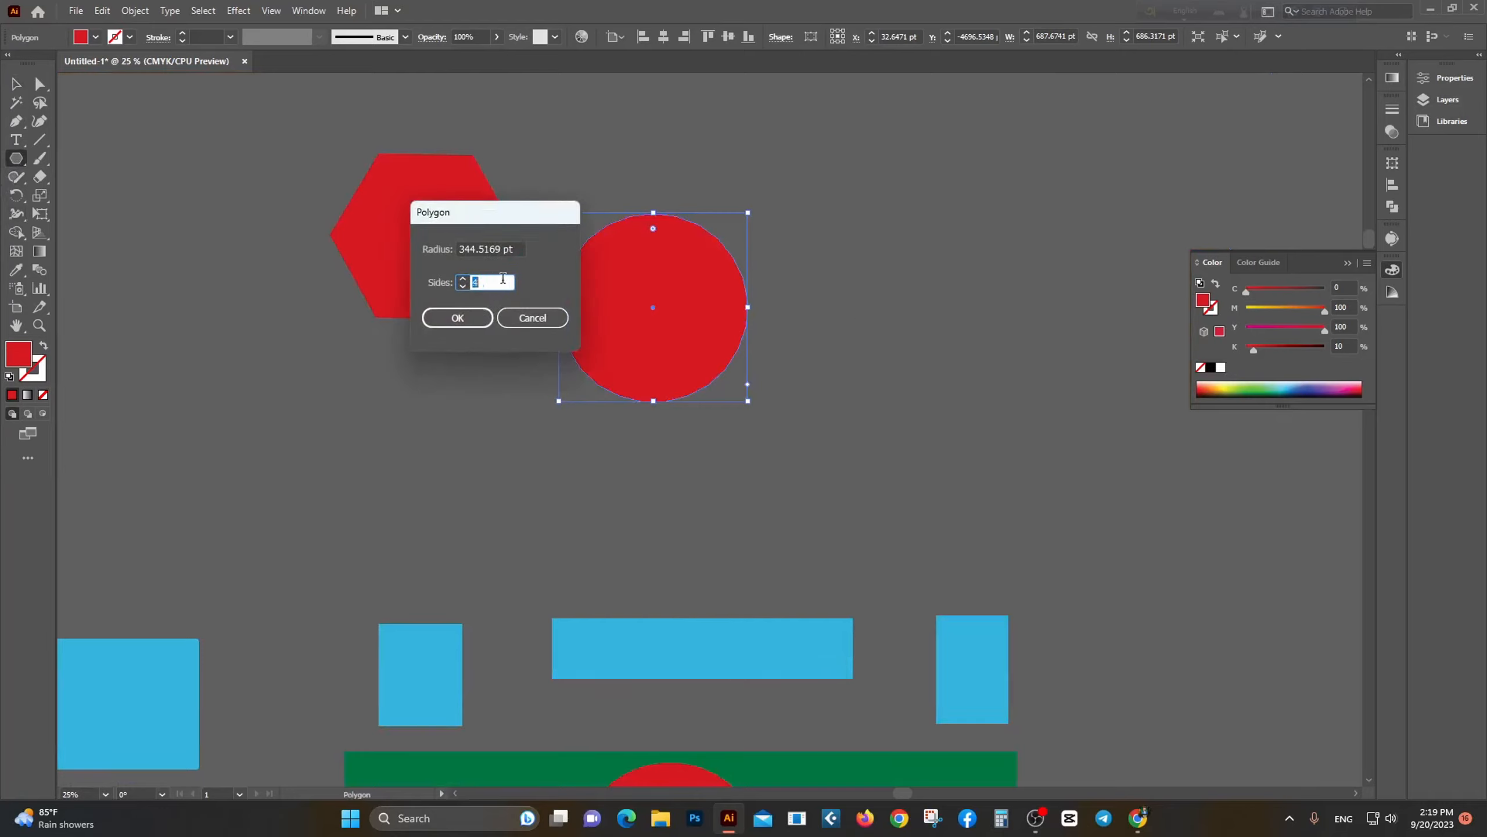
pyautogui.click(461, 324)
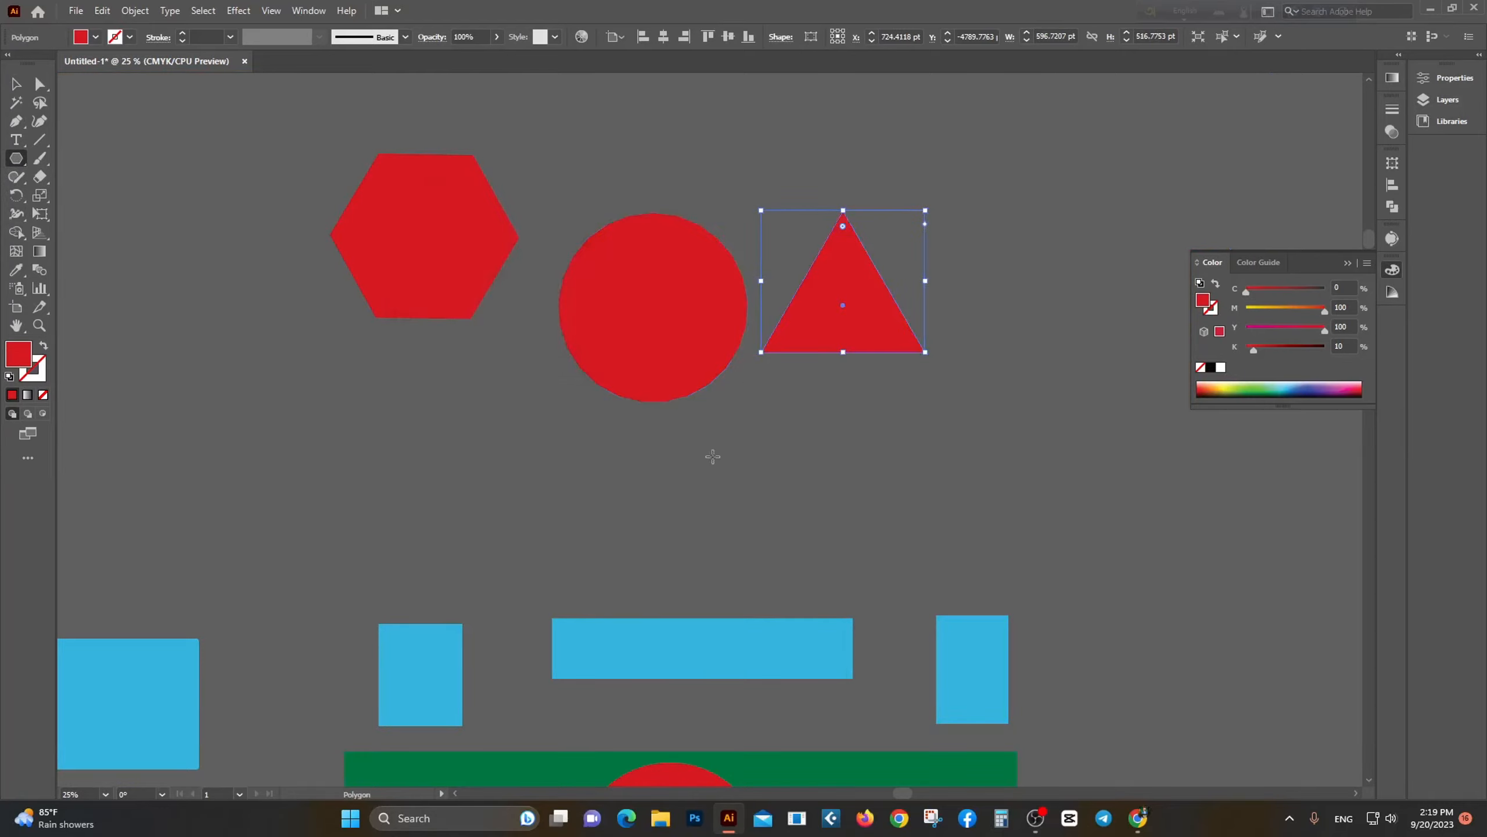
# Step: Add a 10-sided polygon with a radius of 344.5169 pt and move it into the open area below the hexagon
pyautogui.click(345, 398)
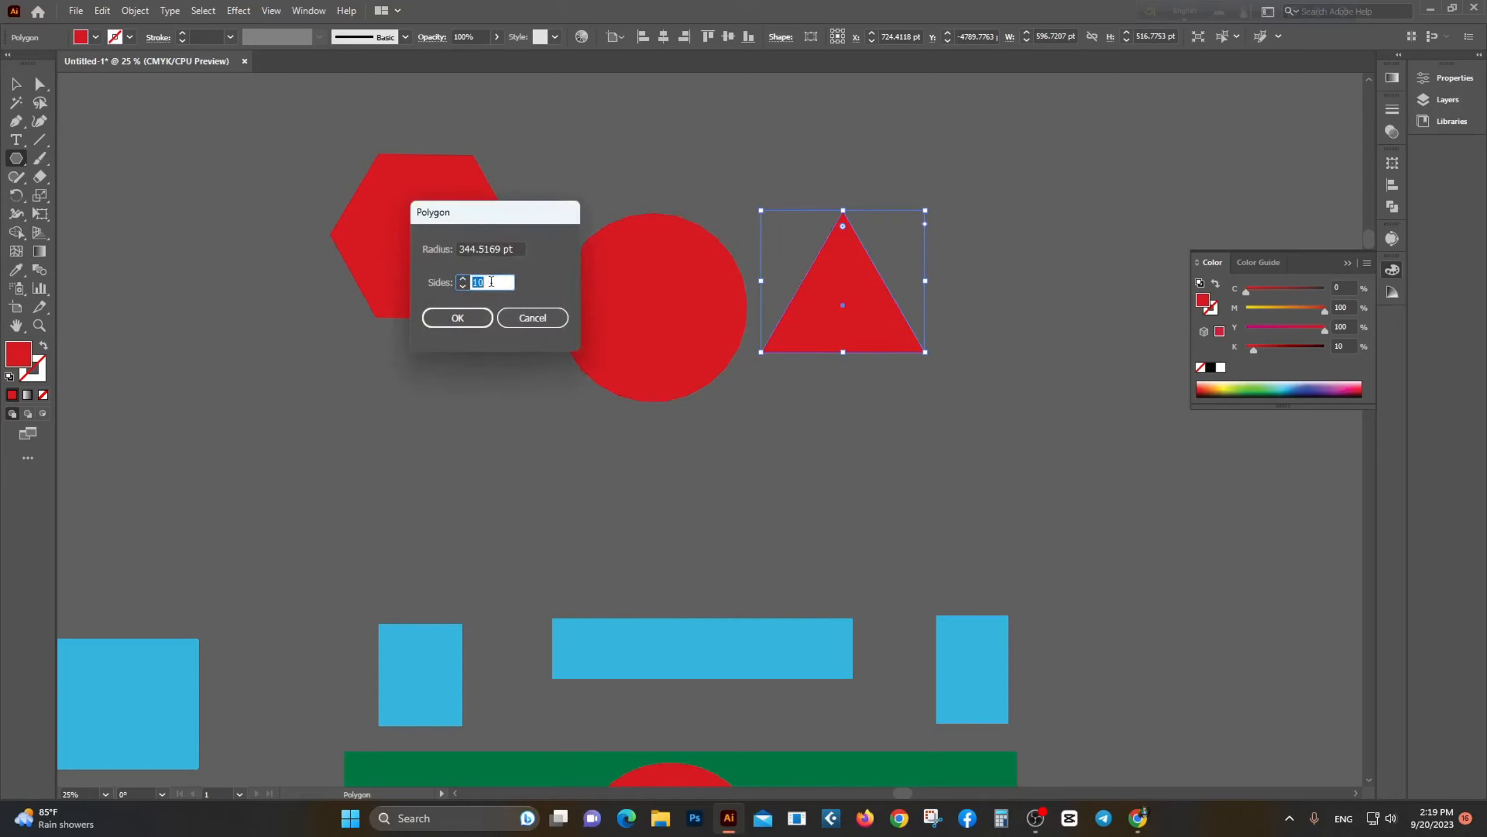
pyautogui.click(461, 322)
pyautogui.press('v')
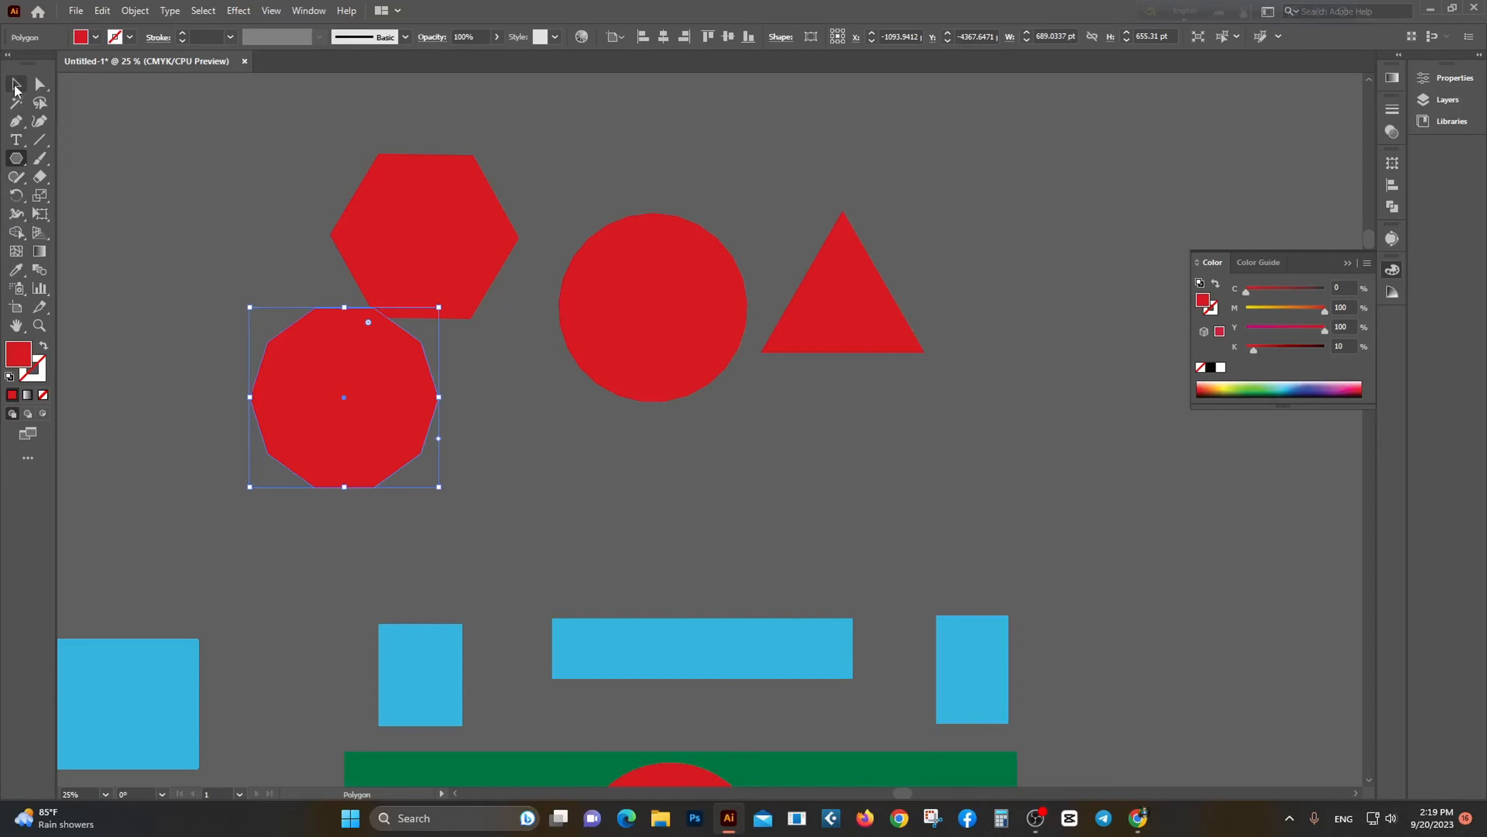
pyautogui.moveTo(325, 400); pyautogui.dragTo(457, 457)
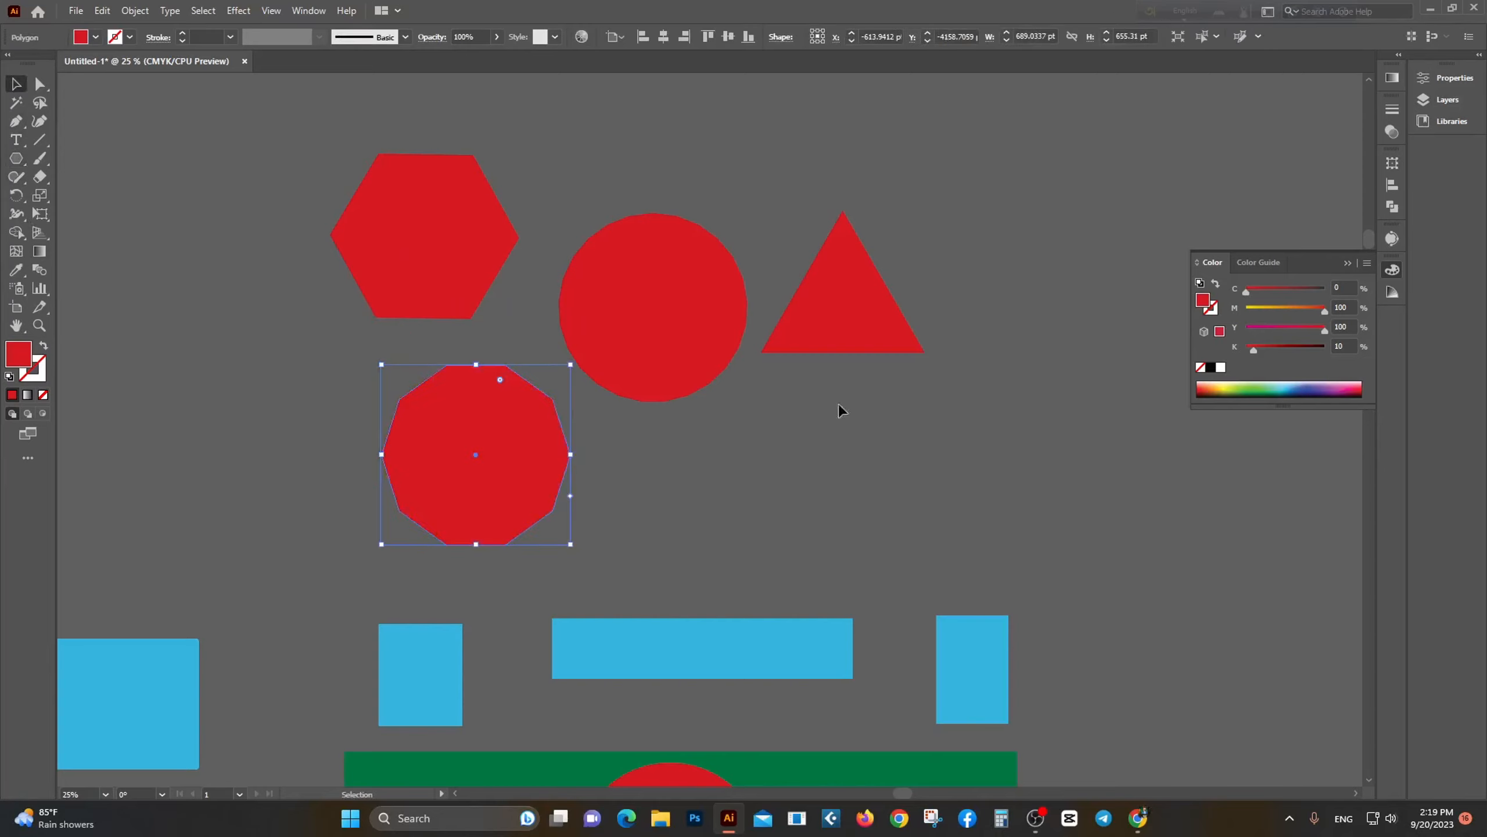
pyautogui.scroll(-2, 619, 418)
pyautogui.scroll(5, 767, 351)
pyautogui.scroll(-1, 580, 355)
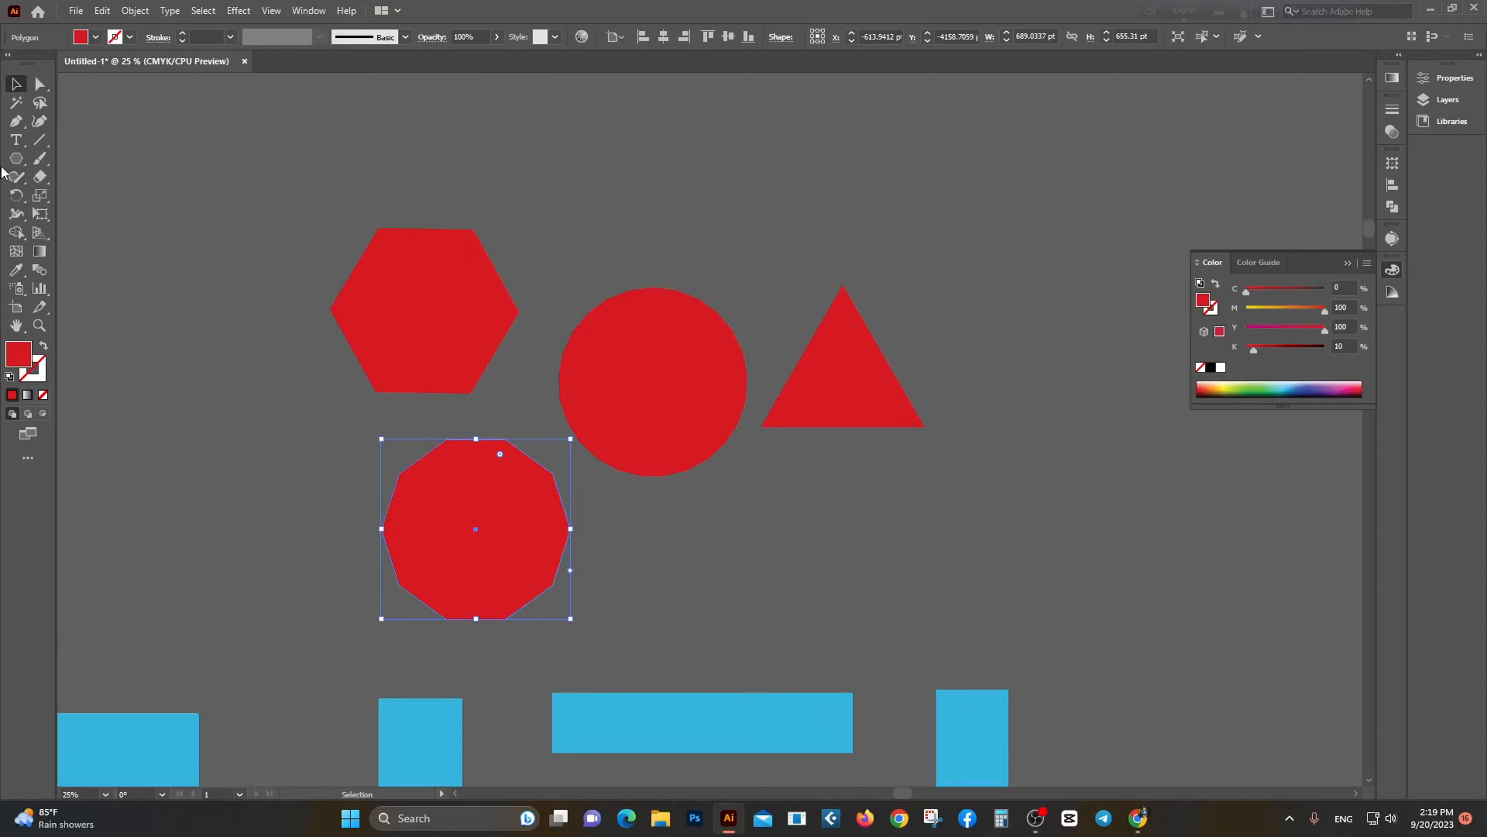
# Step: Draw a five-pointed star about 803 by 770 pt with the Star tool in the empty area beside the hexagon
pyautogui.moveTo(19, 165); pyautogui.dragTo(86, 230)
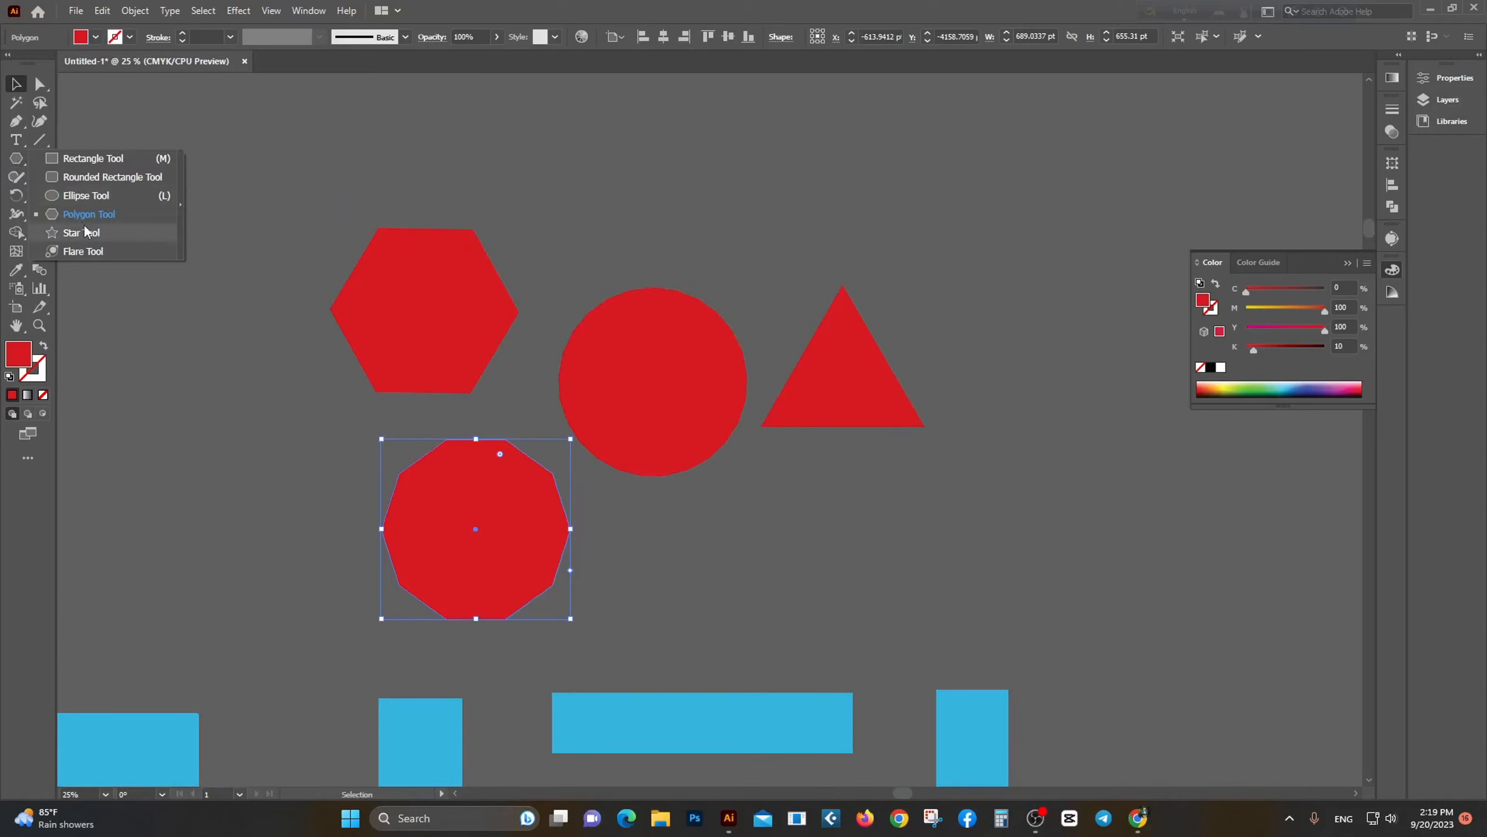
pyautogui.click(86, 232)
pyautogui.hscroll(-8, 408, 363)
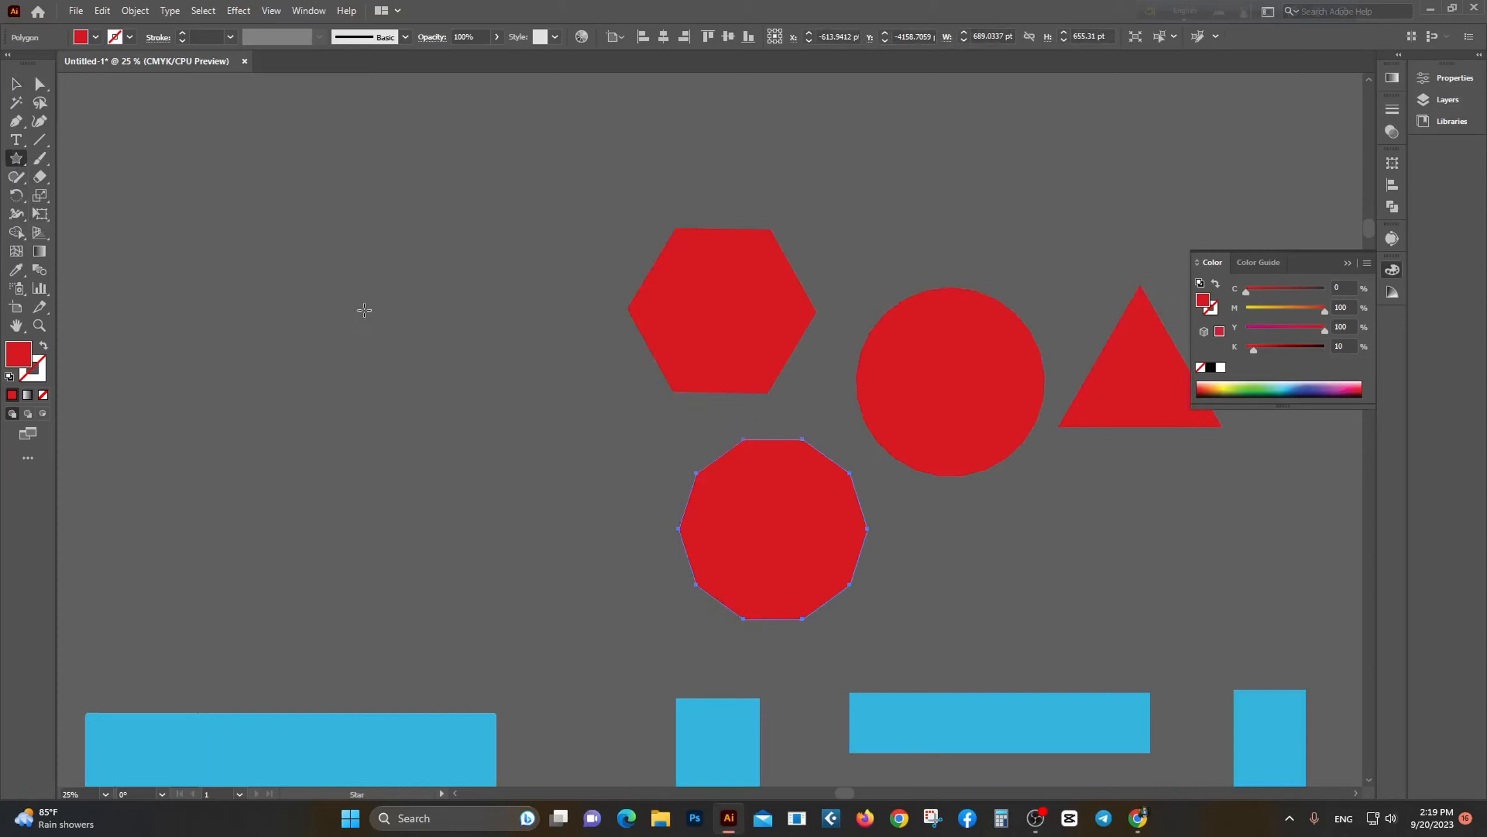
pyautogui.moveTo(313, 252); pyautogui.dragTo(410, 321)
pyautogui.moveTo(437, 164); pyautogui.dragTo(419, 212)
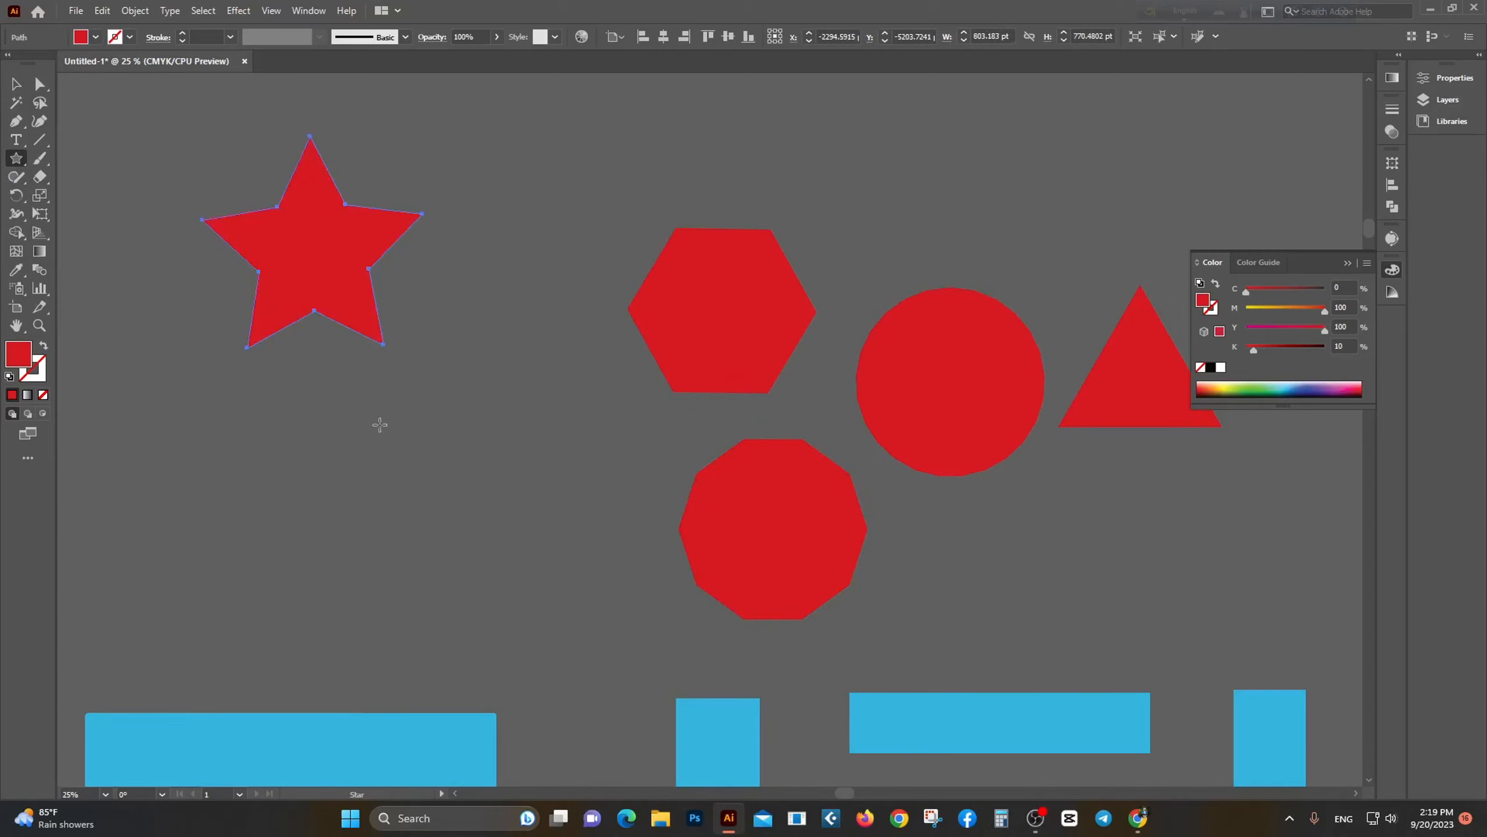
pyautogui.scroll(1, 378, 426)
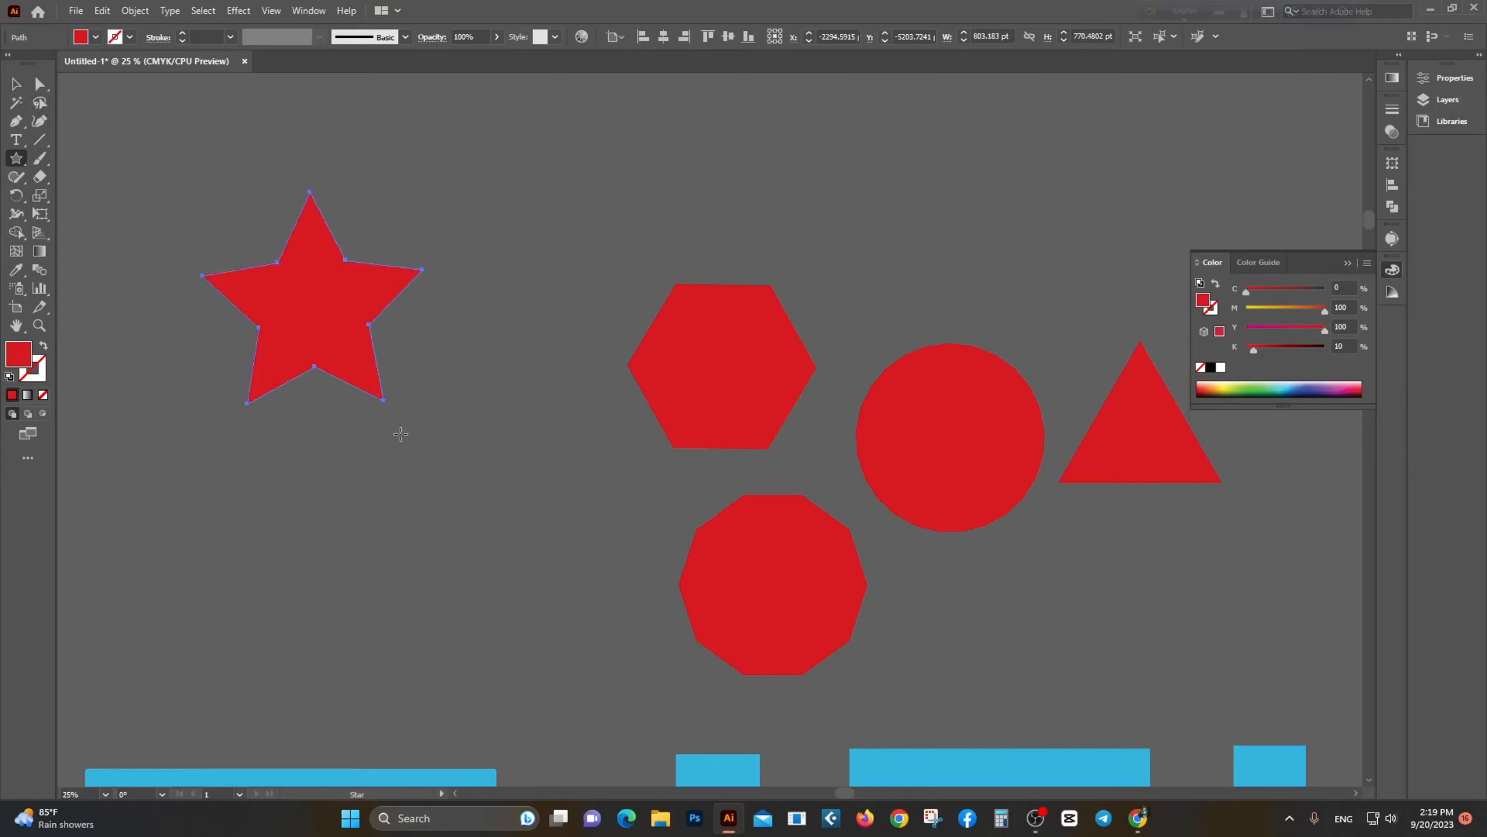
# Step: Add a 10-point star with radii of 422.4079 pt and 211.204 pt and move it diagonally below the five-pointed star
pyautogui.scroll(-1, 487, 491)
pyautogui.click(313, 424)
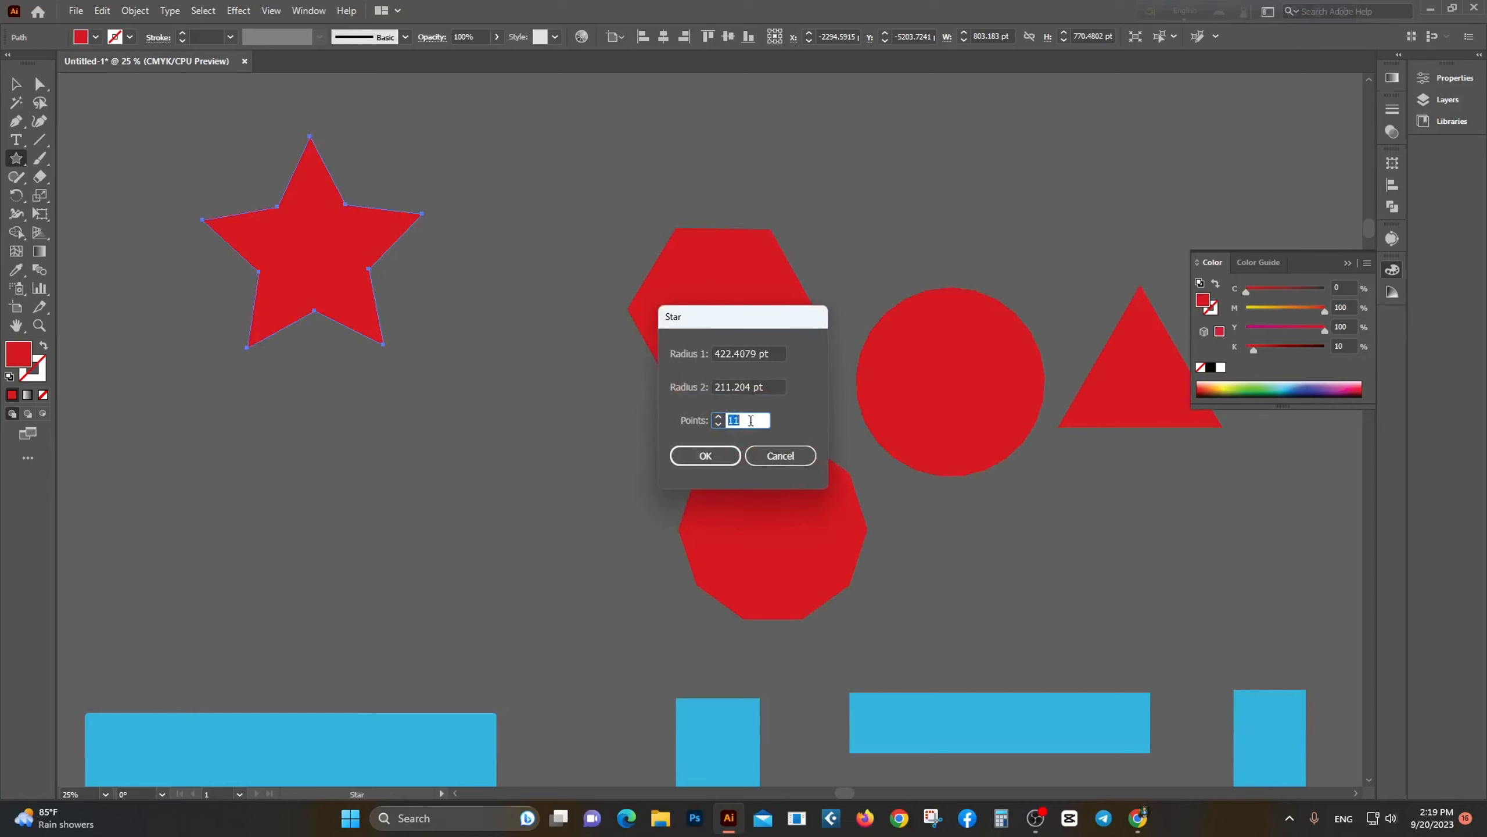
pyautogui.click(705, 456)
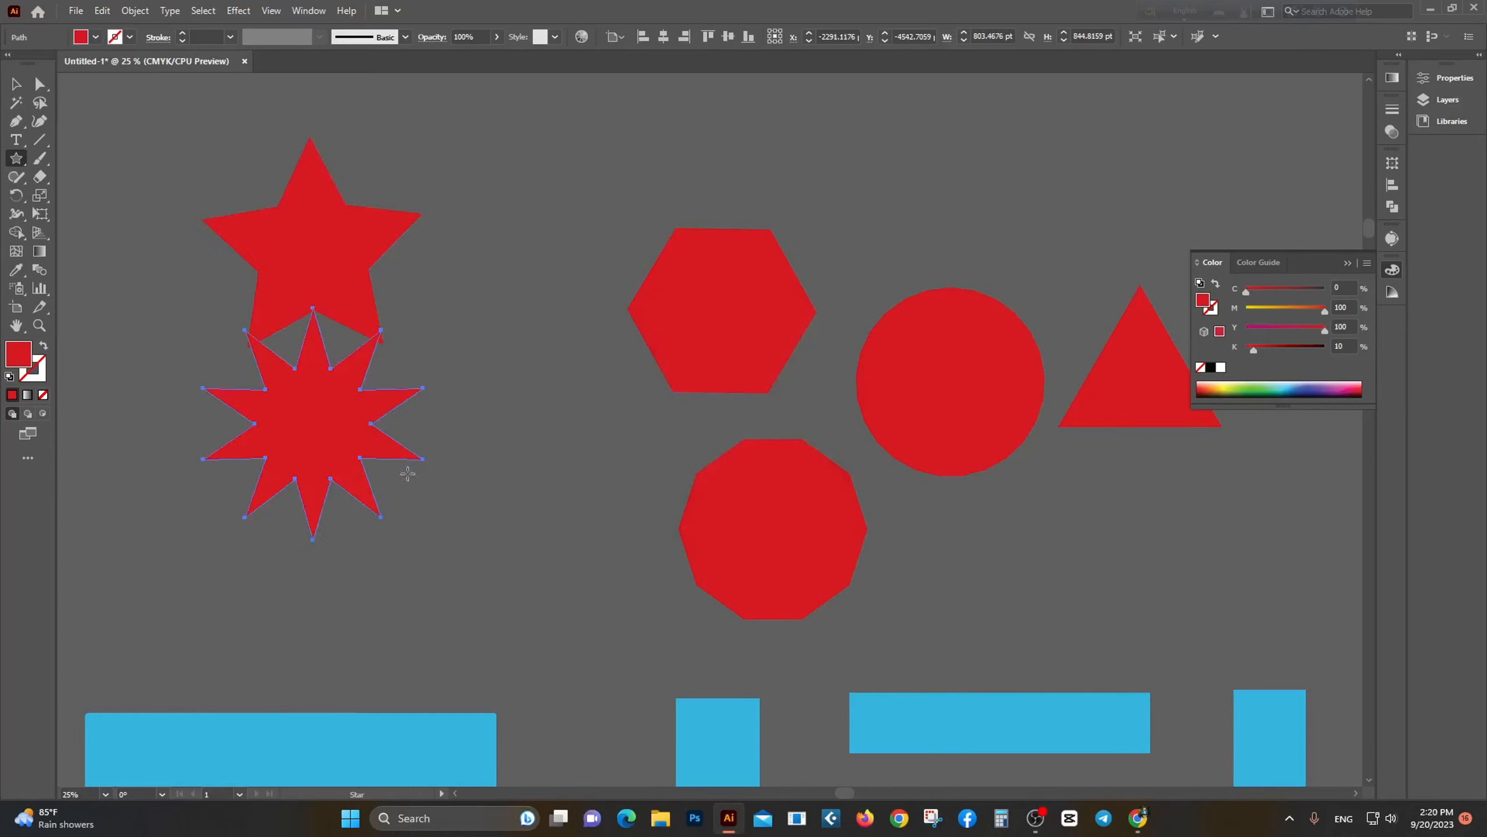
pyautogui.press('v')
pyautogui.moveTo(313, 422); pyautogui.dragTo(475, 433)
# Step: Look over all the stars, polygons, rectangles and ellipses drawn so far, briefly selecting them together and deselecting them
pyautogui.scroll(-2, 475, 433)
pyautogui.scroll(-2, 425, 398)
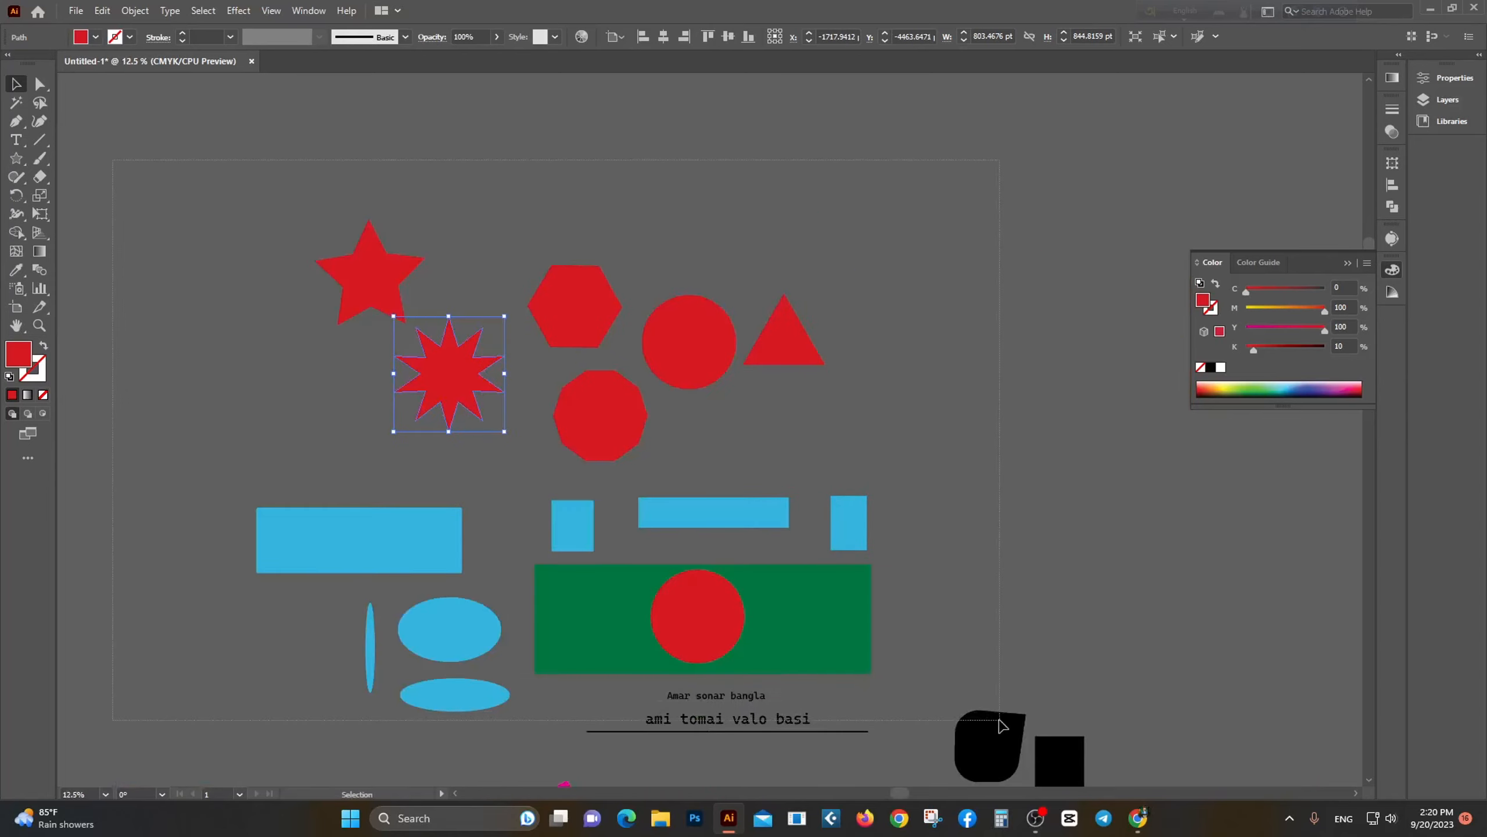
pyautogui.hotkey('ctrl', 'a')
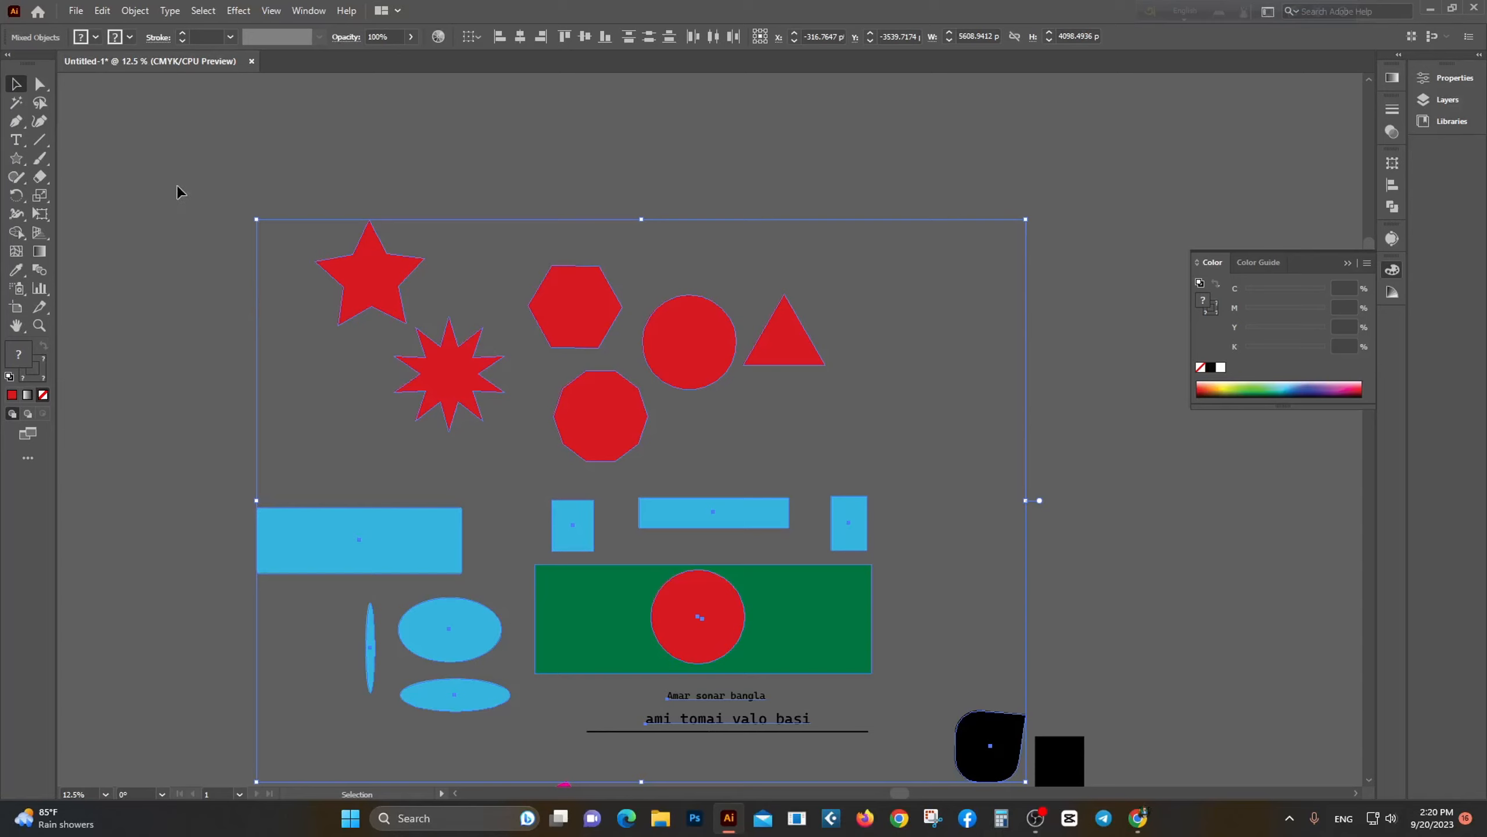
pyautogui.click(263, 226)
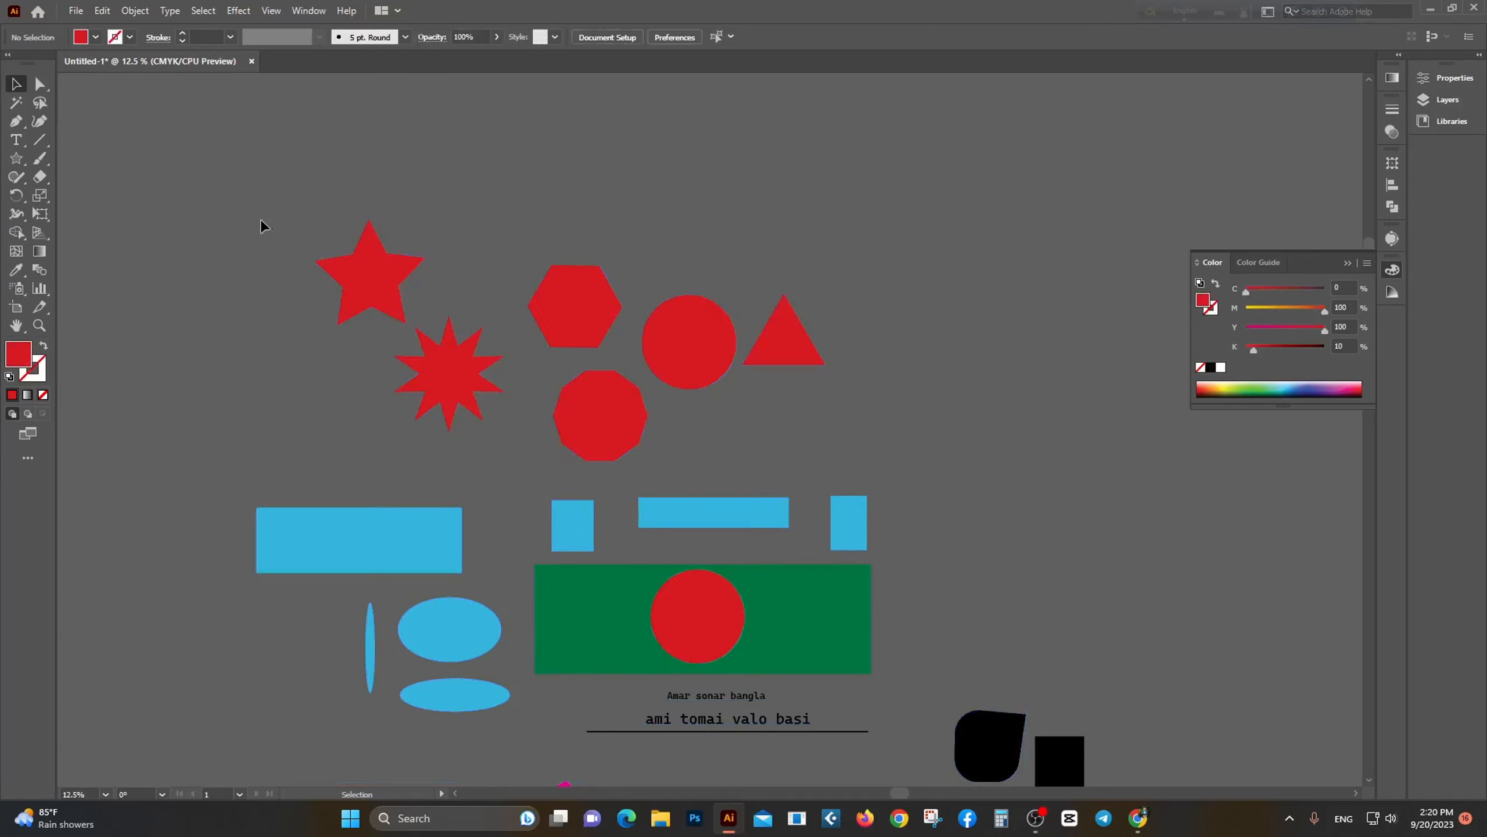
pyautogui.scroll(2, 58, 356)
pyautogui.scroll(-1, 481, 309)
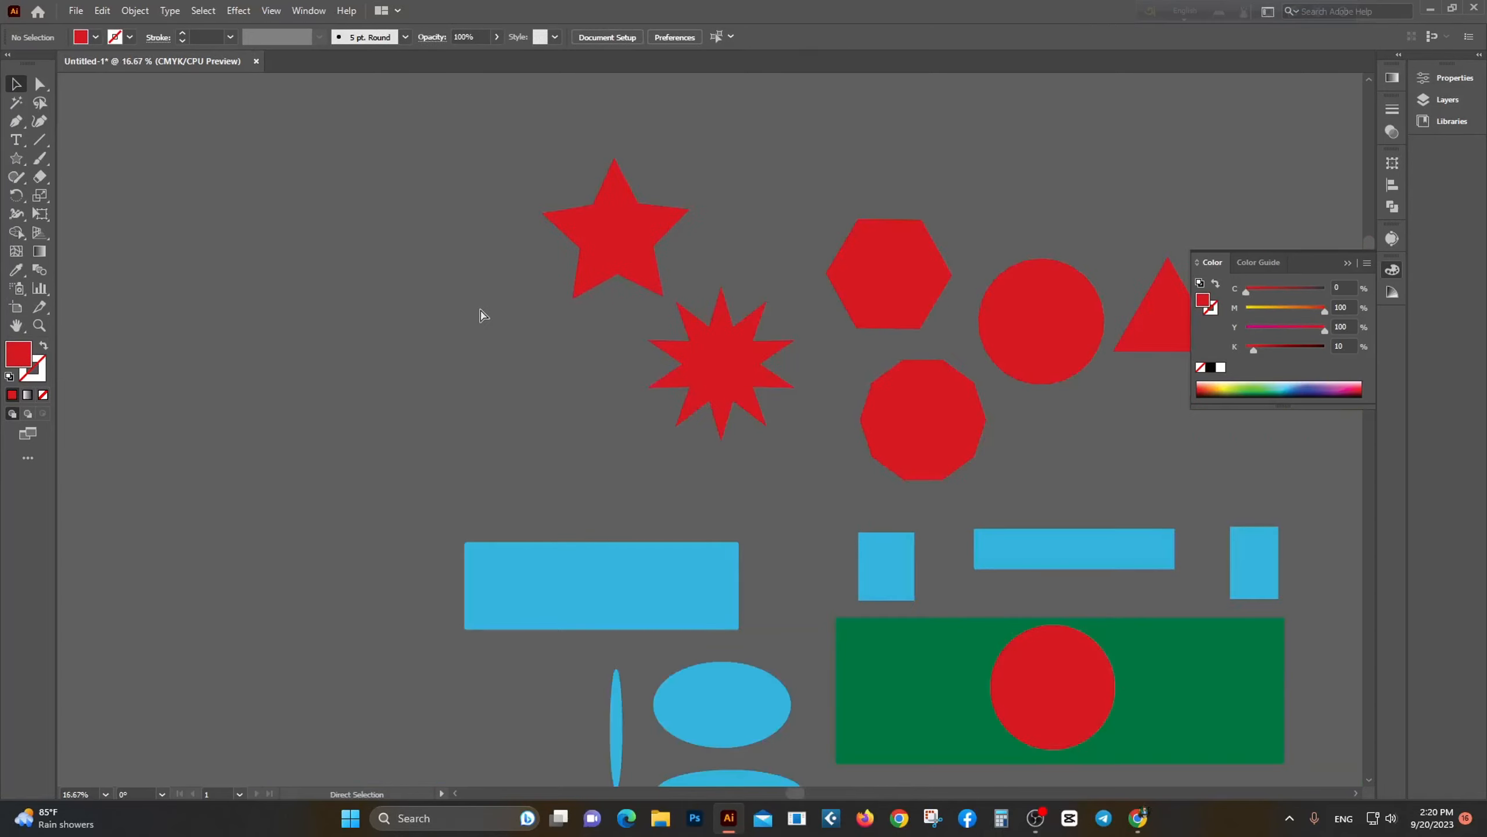
pyautogui.hscroll(4, 480, 309)
pyautogui.scroll(-1, 479, 309)
pyautogui.scroll(-1, 480, 313)
pyautogui.hscroll(2, 814, 375)
pyautogui.scroll(3, 773, 359)
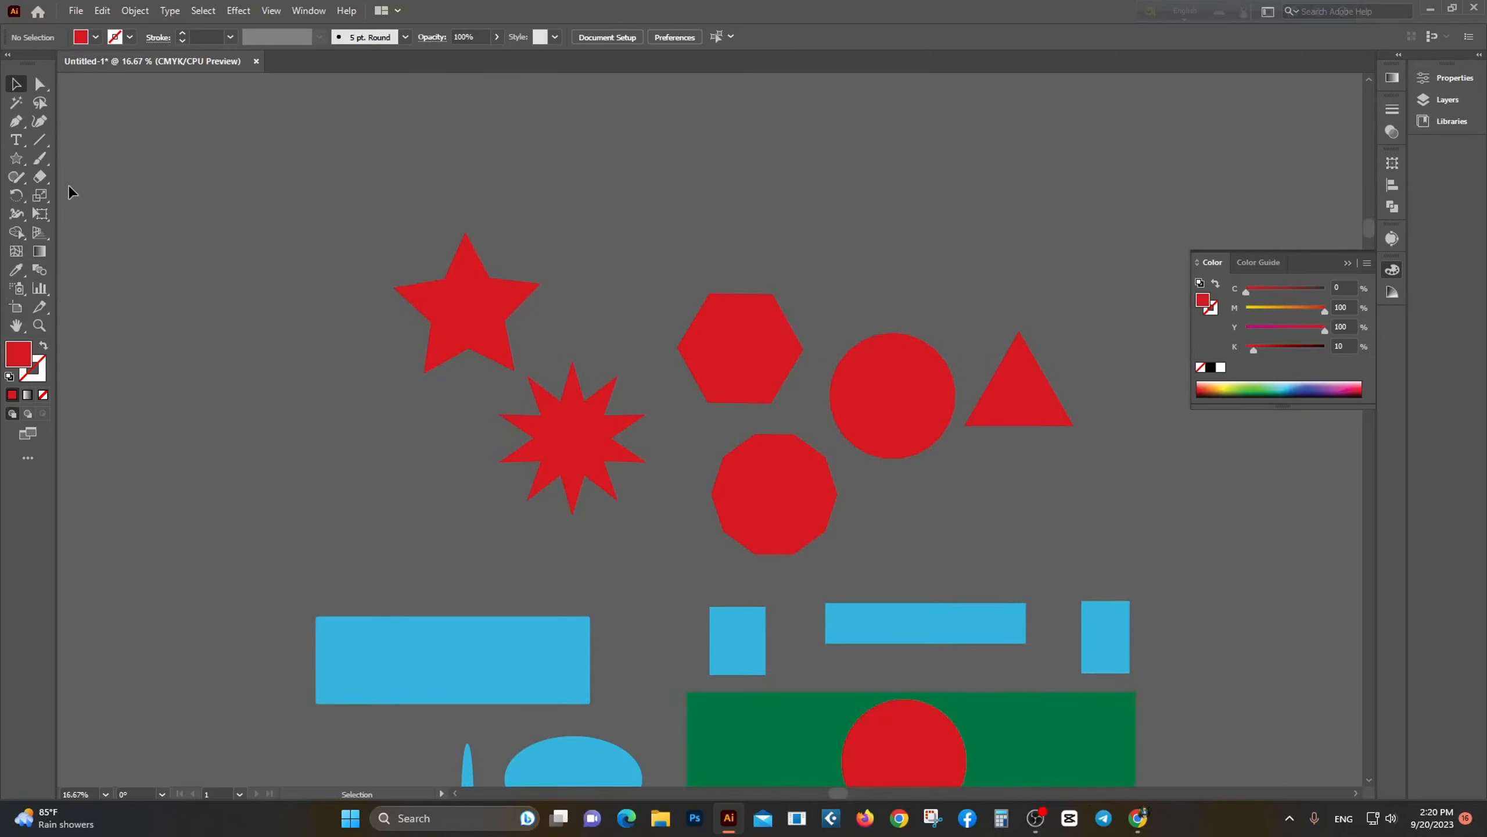
pyautogui.scroll(-3, 847, 366)
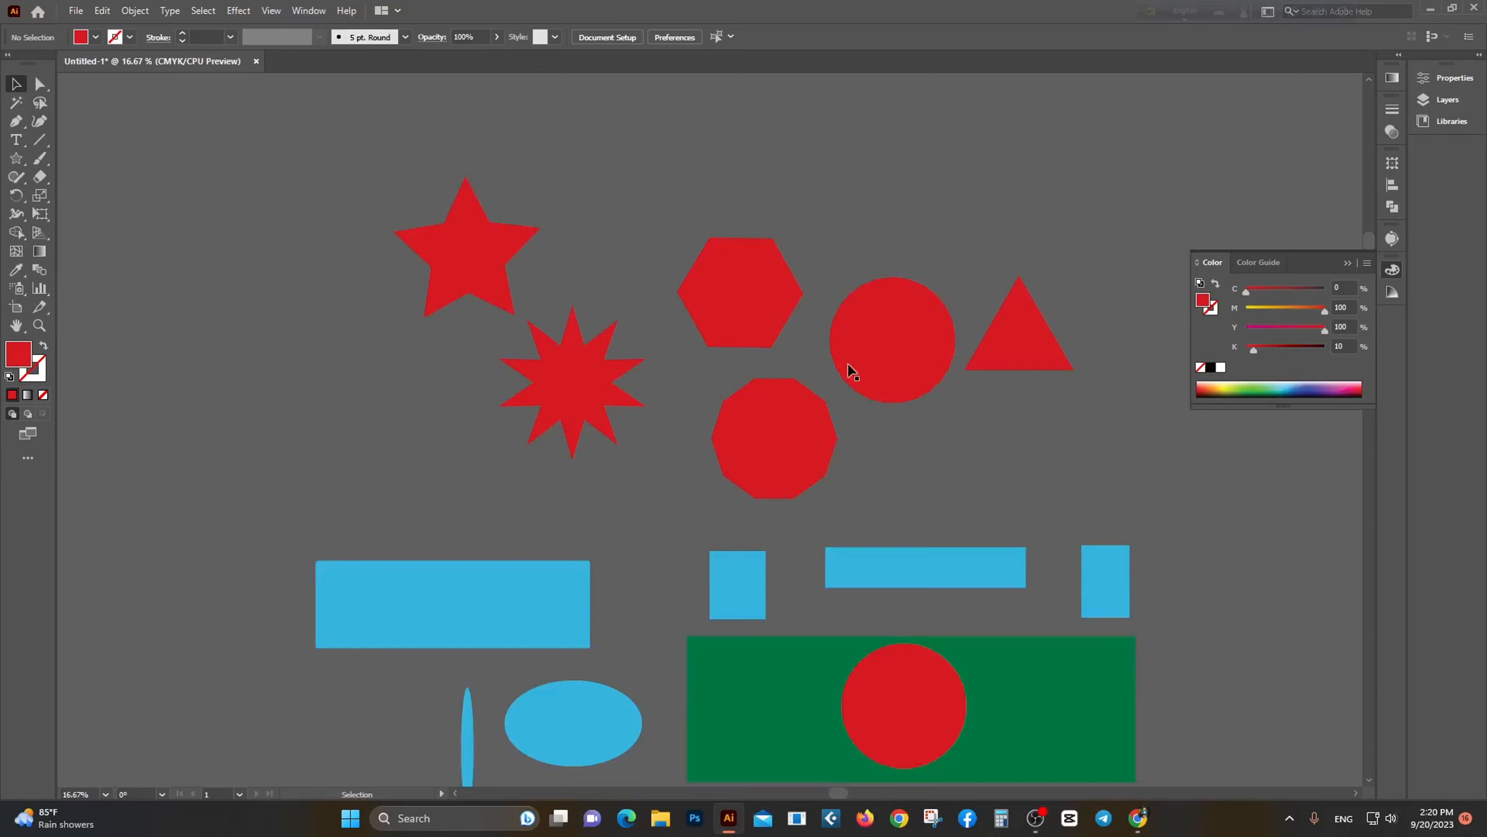
pyautogui.scroll(1, 312, 335)
pyautogui.hscroll(-3, 312, 335)
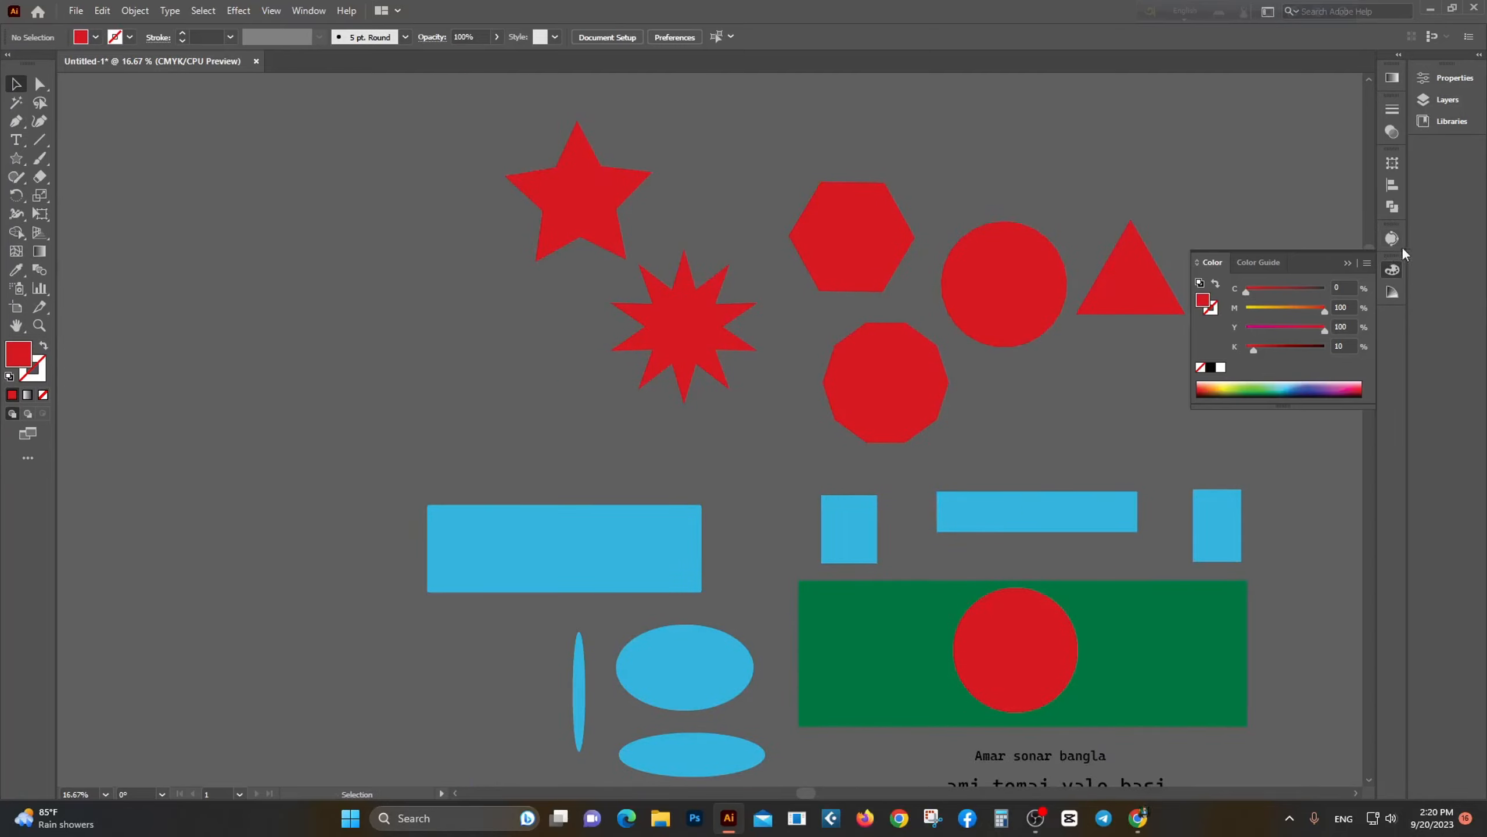
# Step: Collapse the Color panel, select the large blue rectangle and give it the five-pointed star's red fill with the Eyedropper tool
pyautogui.click(1349, 263)
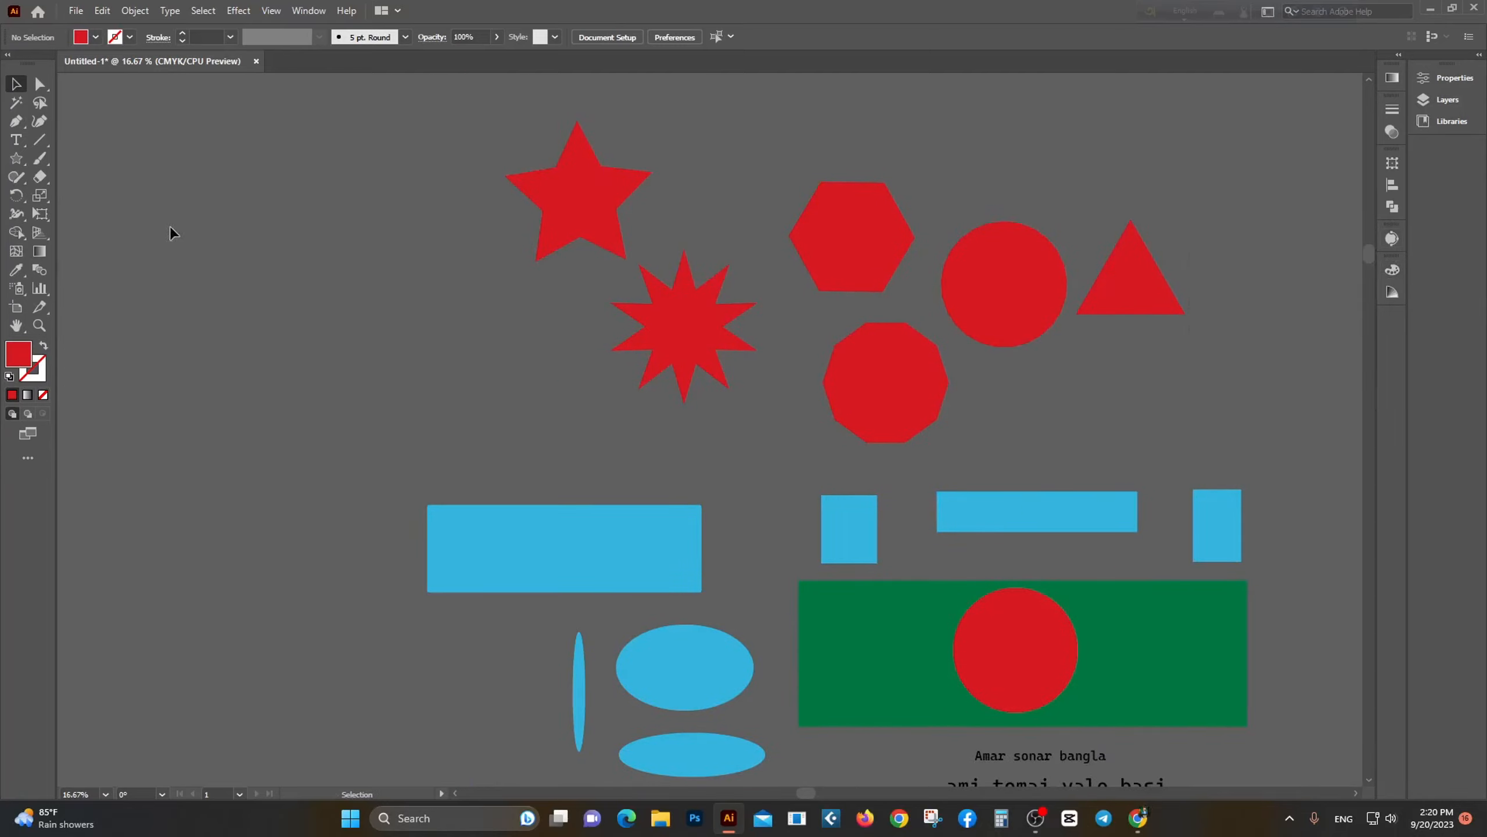
pyautogui.click(16, 271)
pyautogui.moveTo(714, 606); pyautogui.dragTo(711, 598)
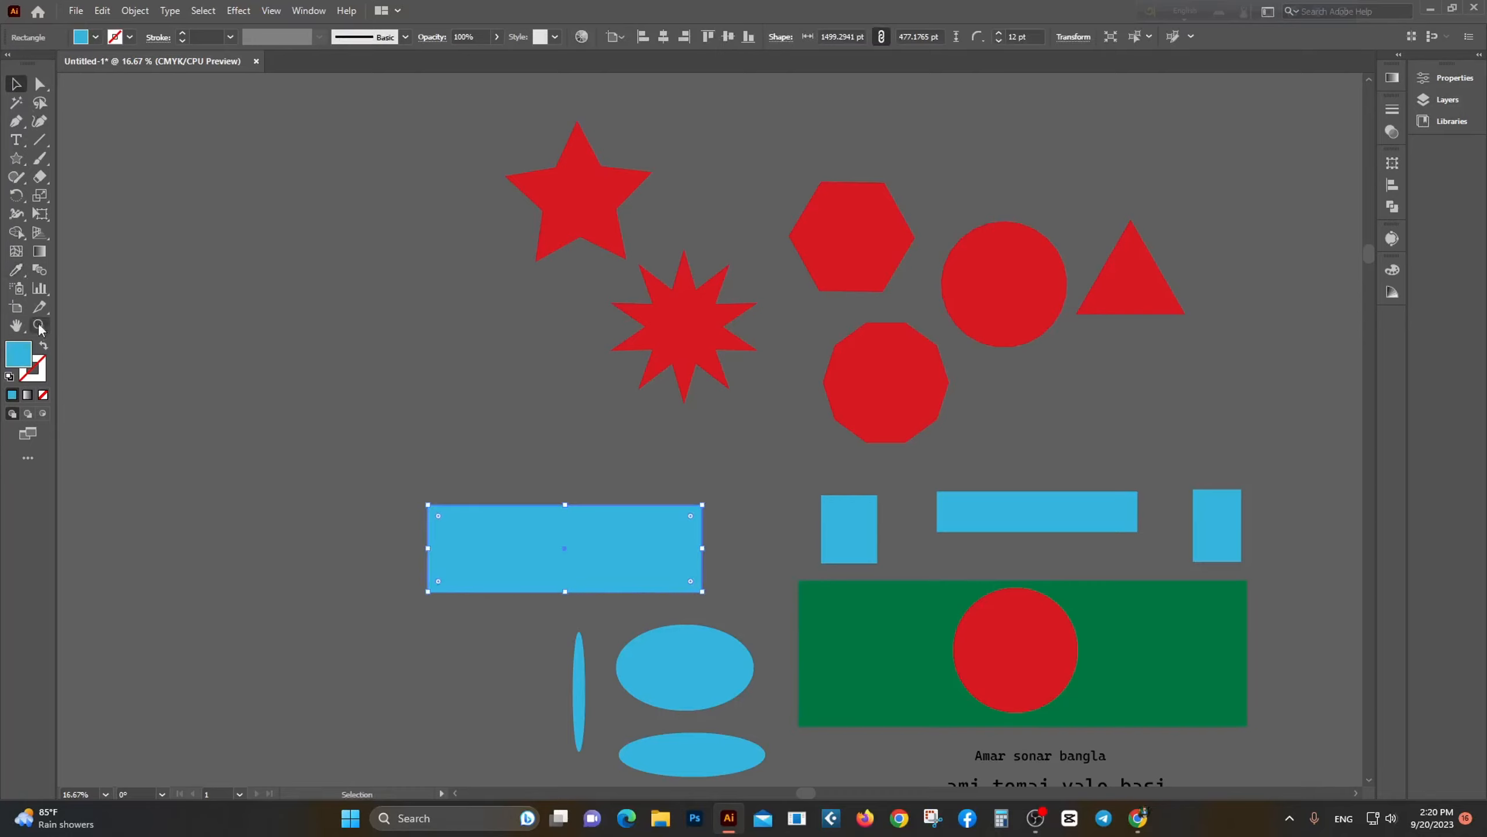
pyautogui.click(16, 271)
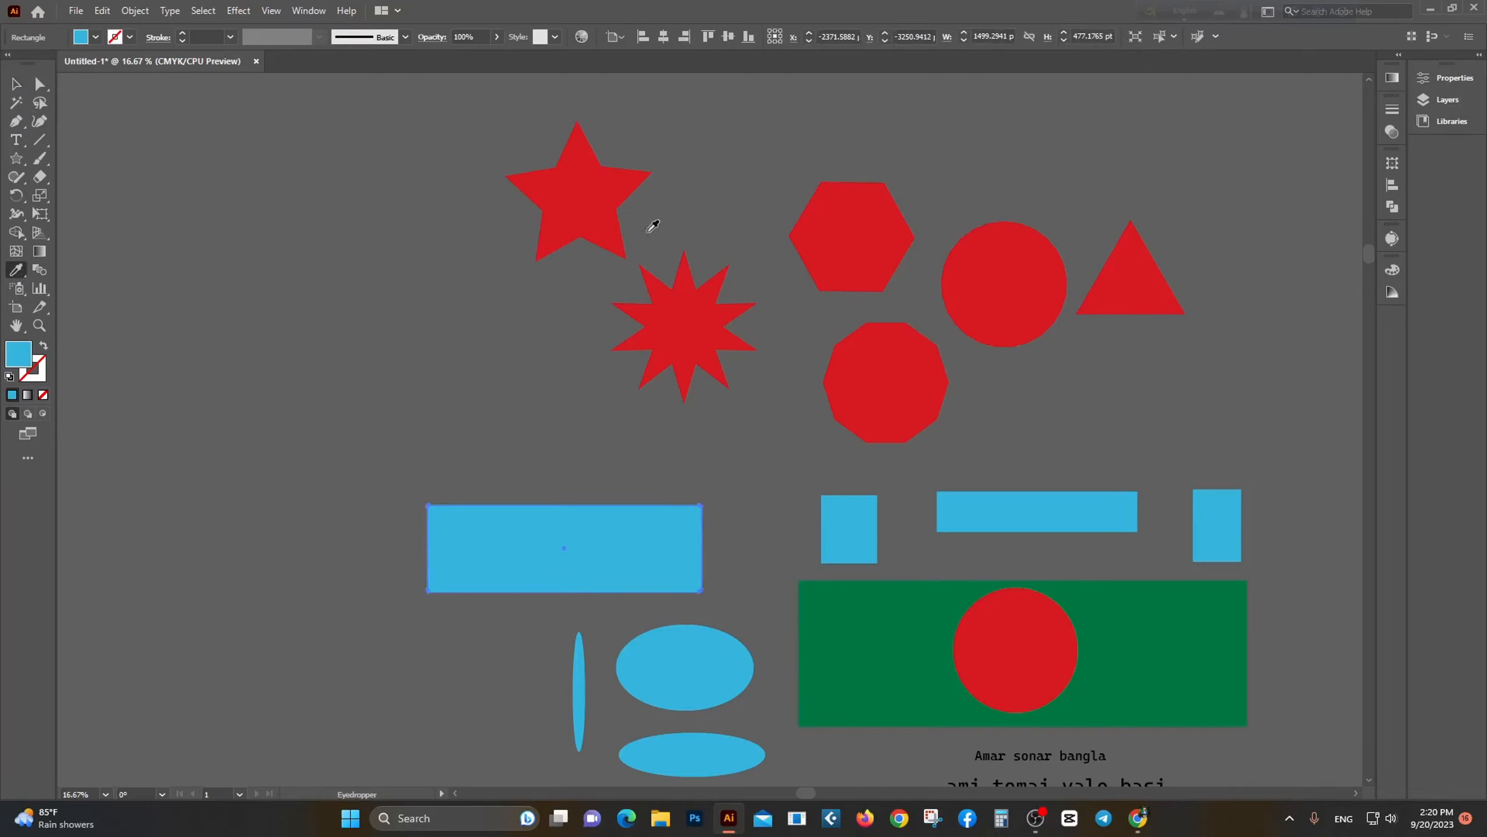
pyautogui.click(588, 206)
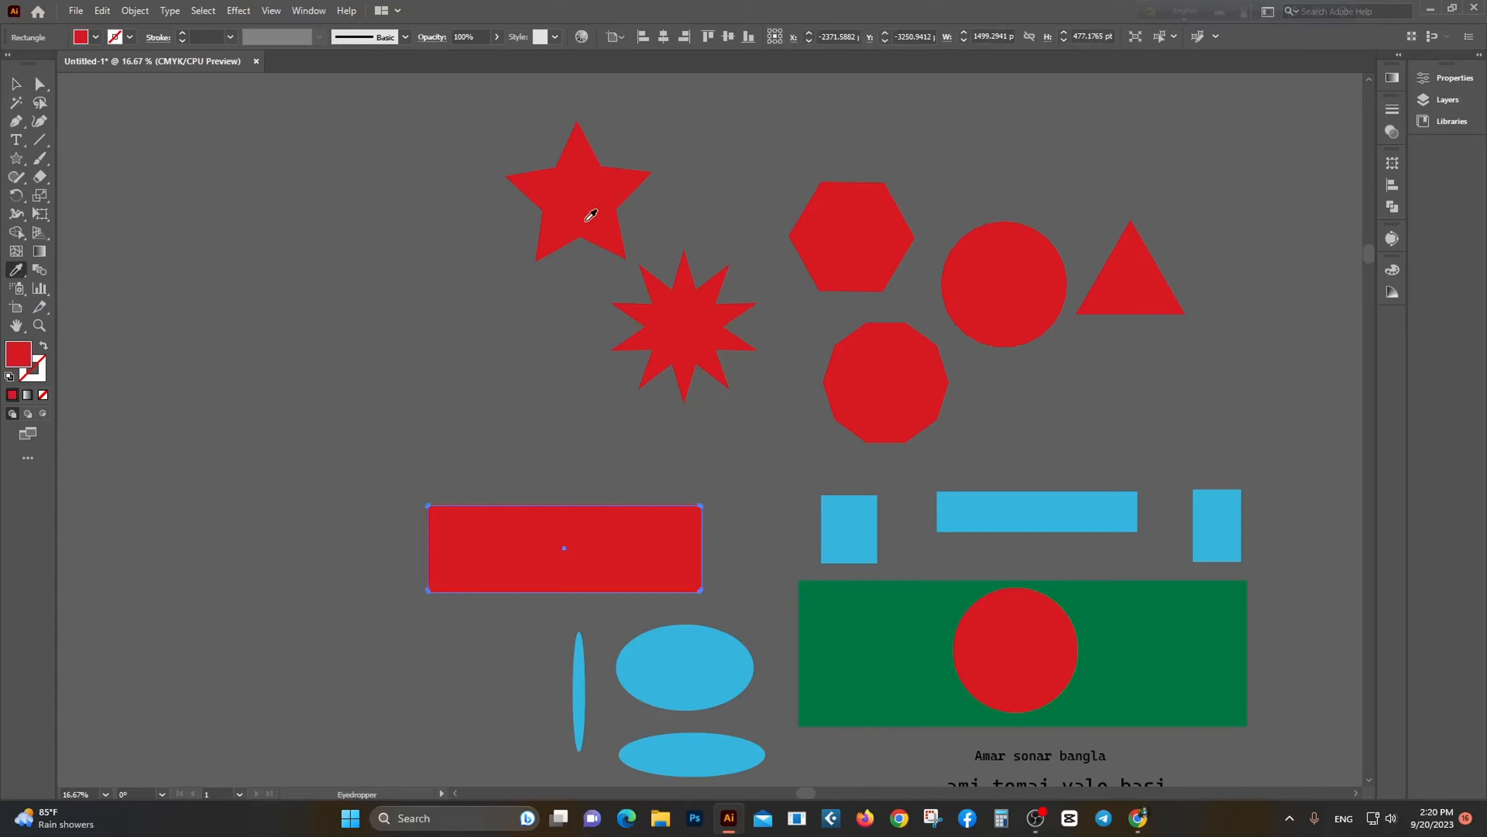
# Step: Recolor the selected rectangle with the Eyedropper by sampling the blue ellipse, the green rectangle and the magenta shape in turn
pyautogui.scroll(-2, 561, 545)
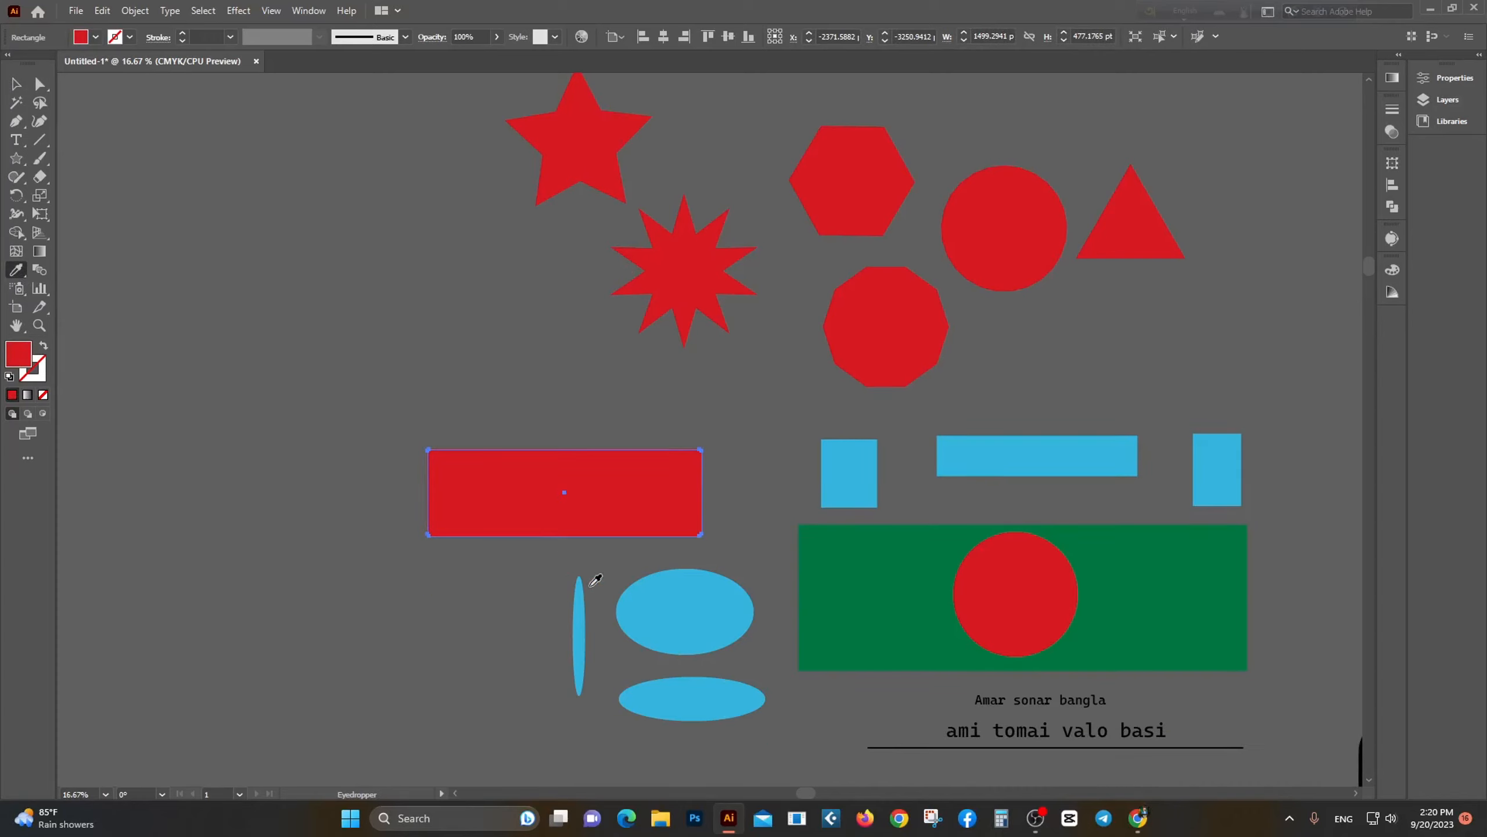
pyautogui.click(707, 616)
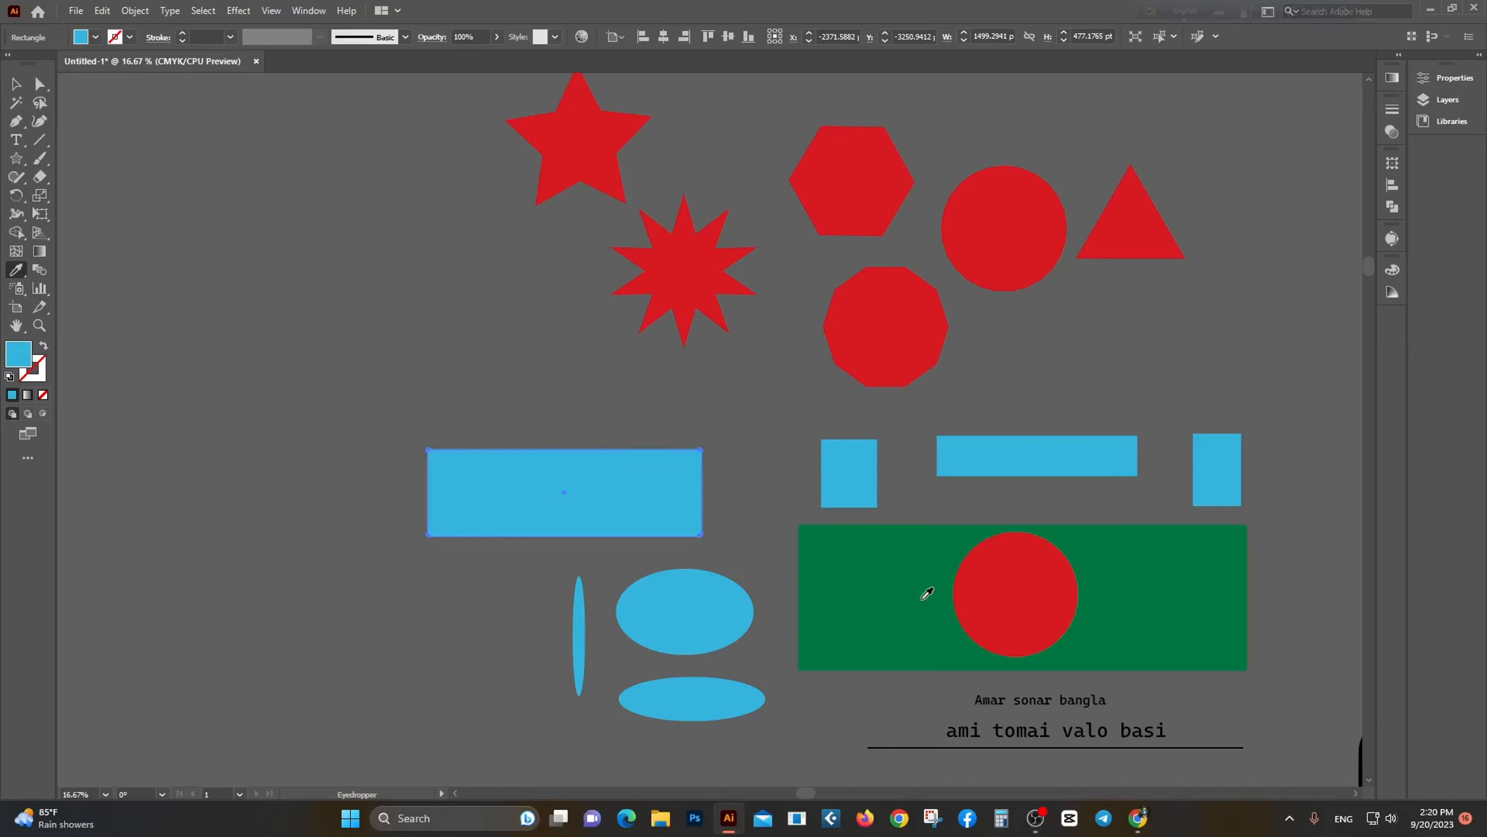
pyautogui.click(883, 575)
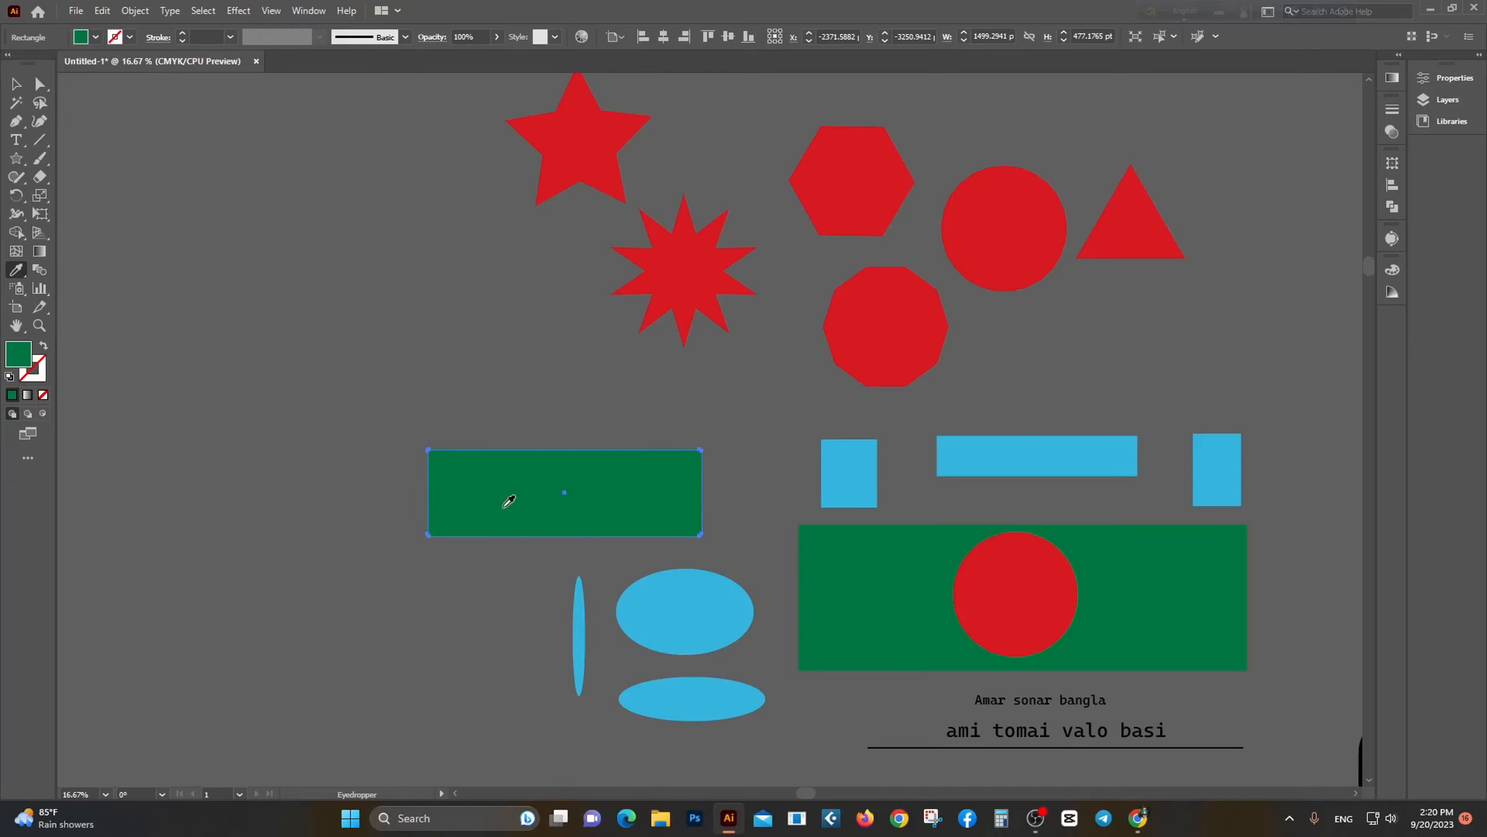
pyautogui.scroll(-5, 684, 507)
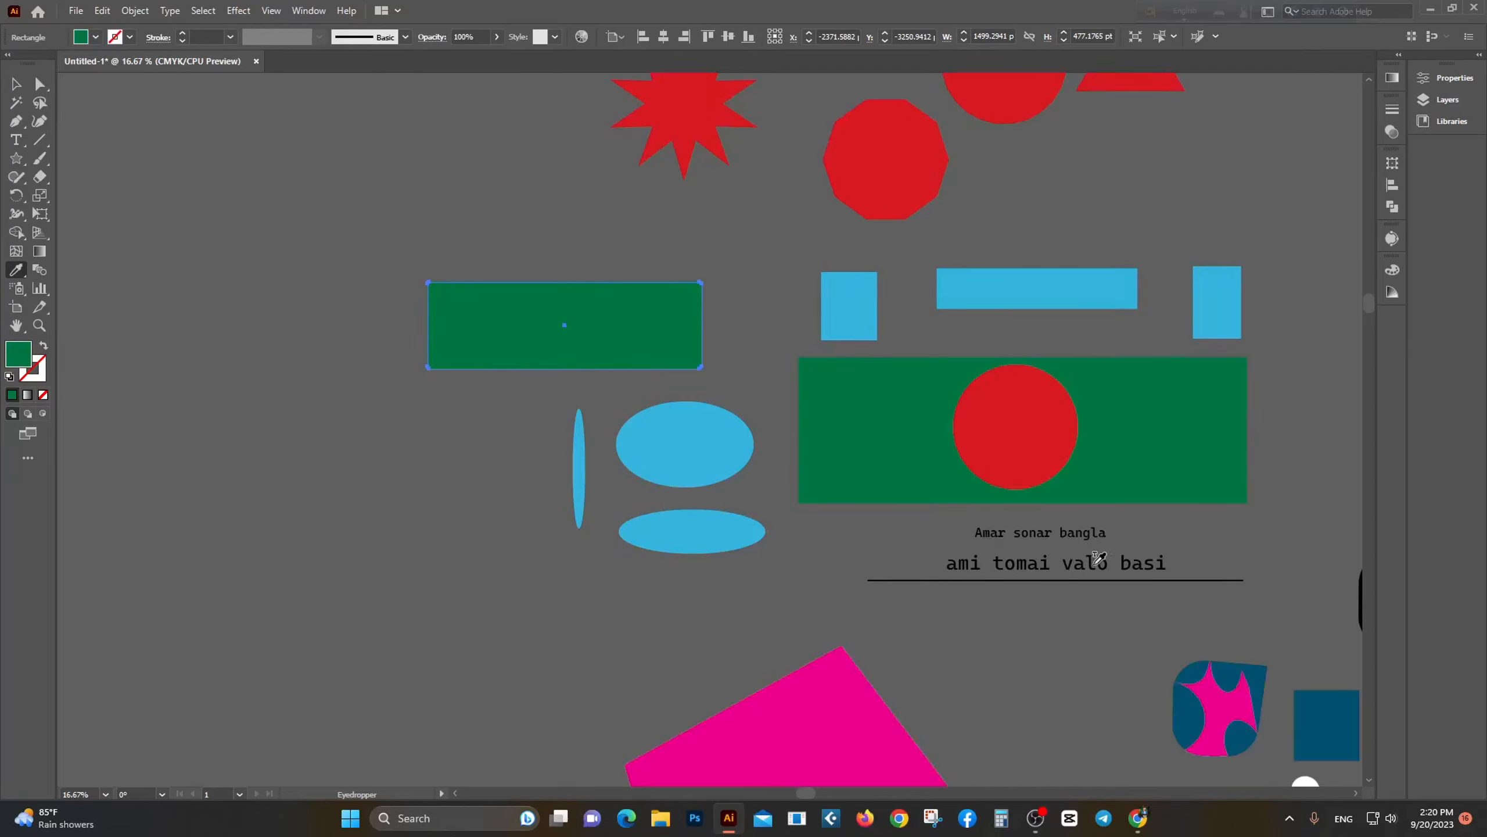
pyautogui.click(1234, 701)
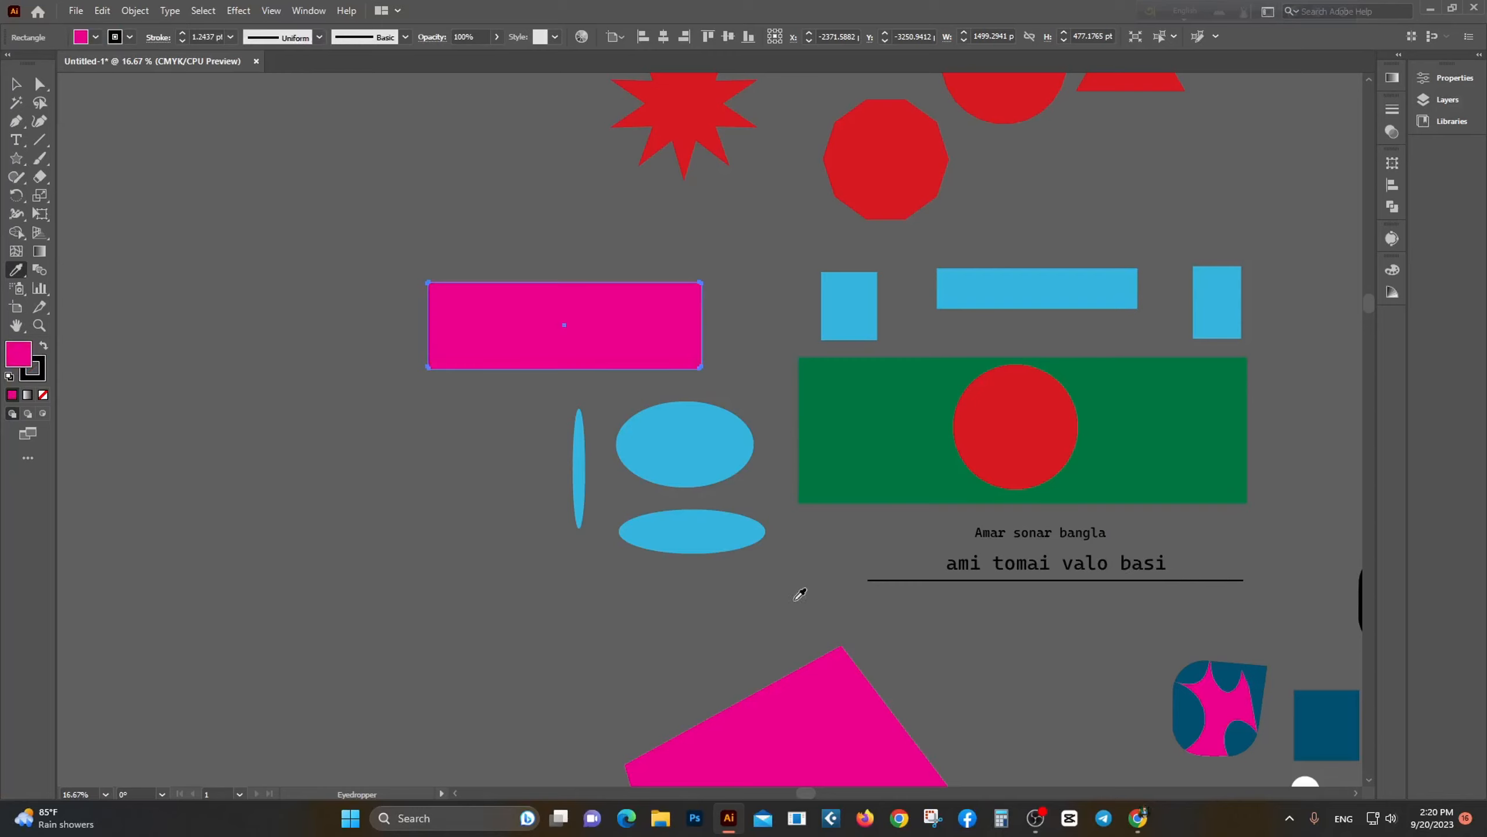
# Step: Apply the black rounded shape's appearance to the selected rectangle with the Eyedropper
pyautogui.hscroll(3, 796, 593)
pyautogui.scroll(-2, 791, 591)
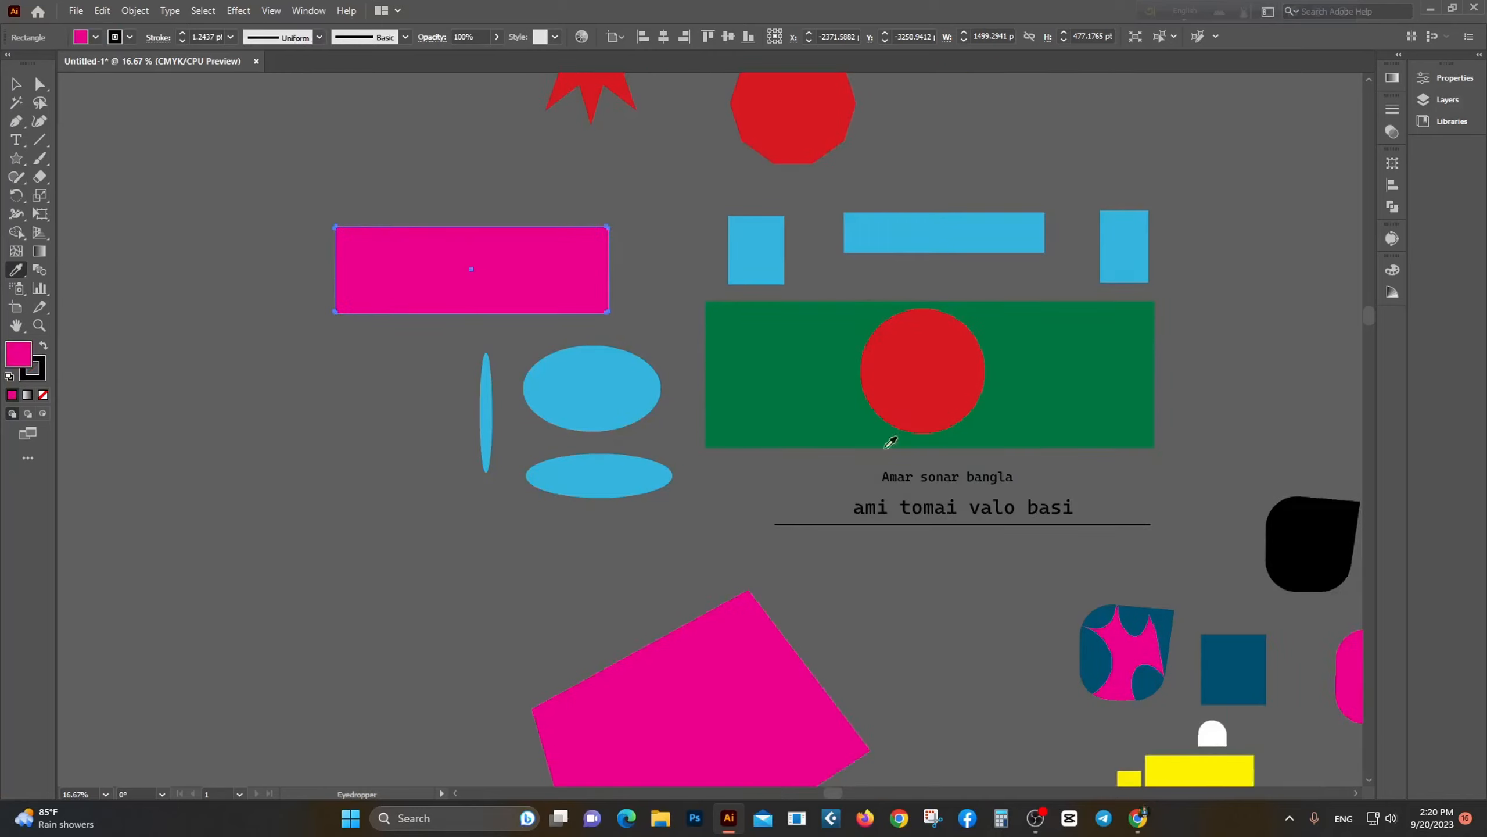
pyautogui.click(1317, 540)
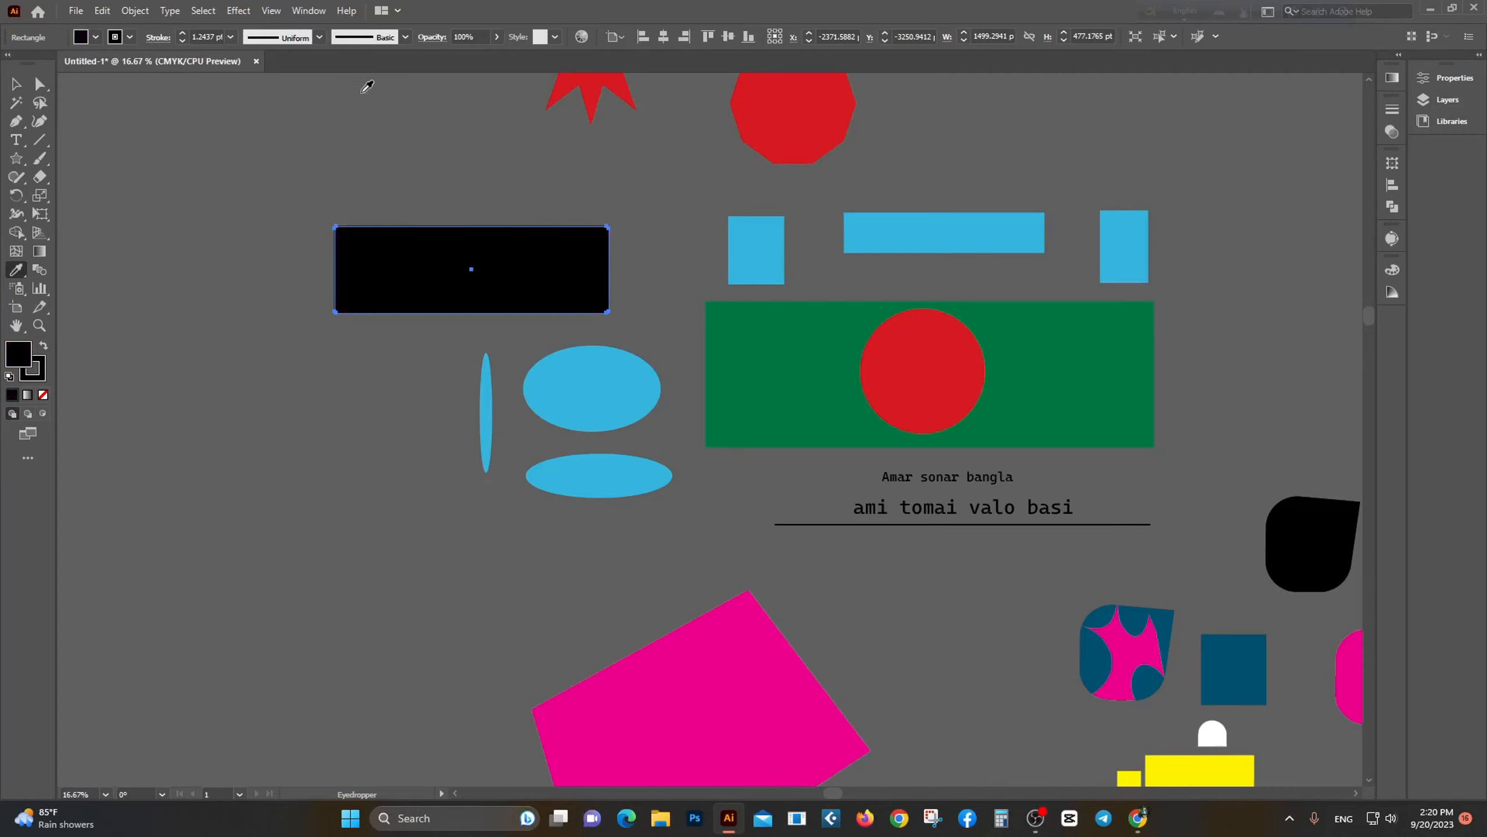
# Step: Try sampling the empty canvas color onto the rectangle, undo it, and deselect the rectangle with the Selection tool
pyautogui.click(220, 169)
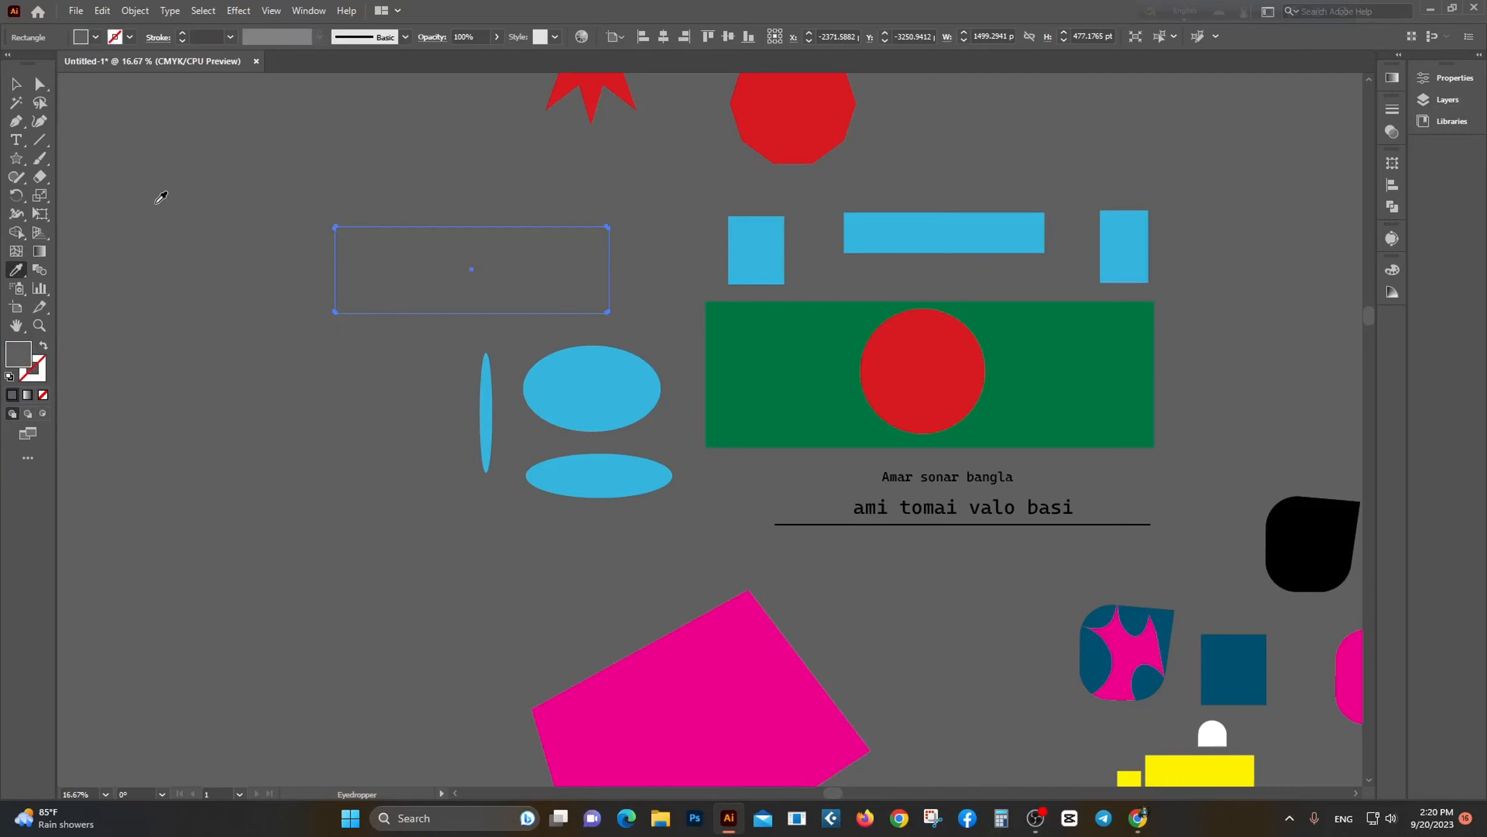
pyautogui.hotkey('ctrl', 'z')
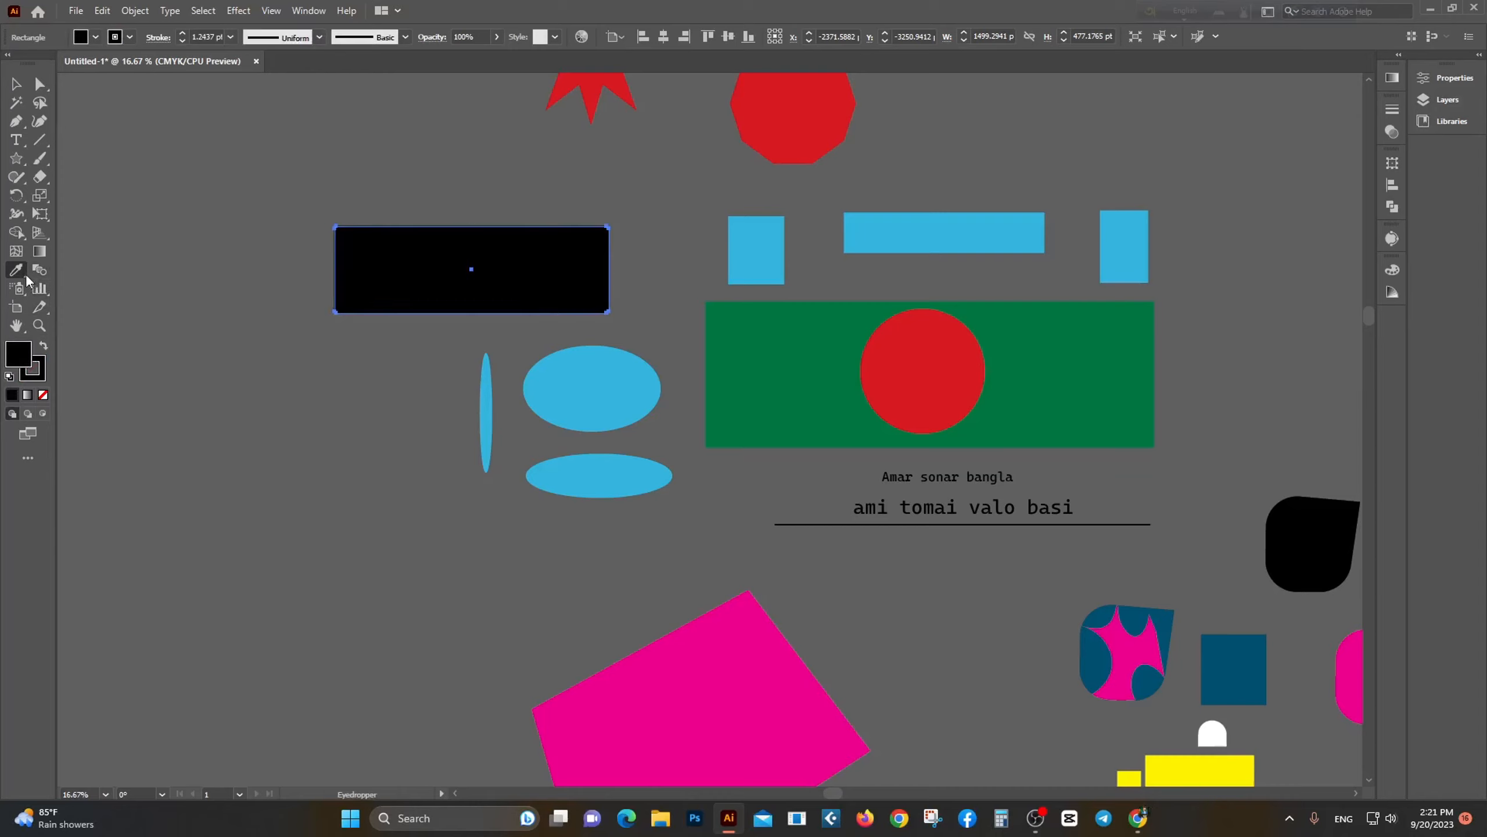
pyautogui.scroll(3, 690, 298)
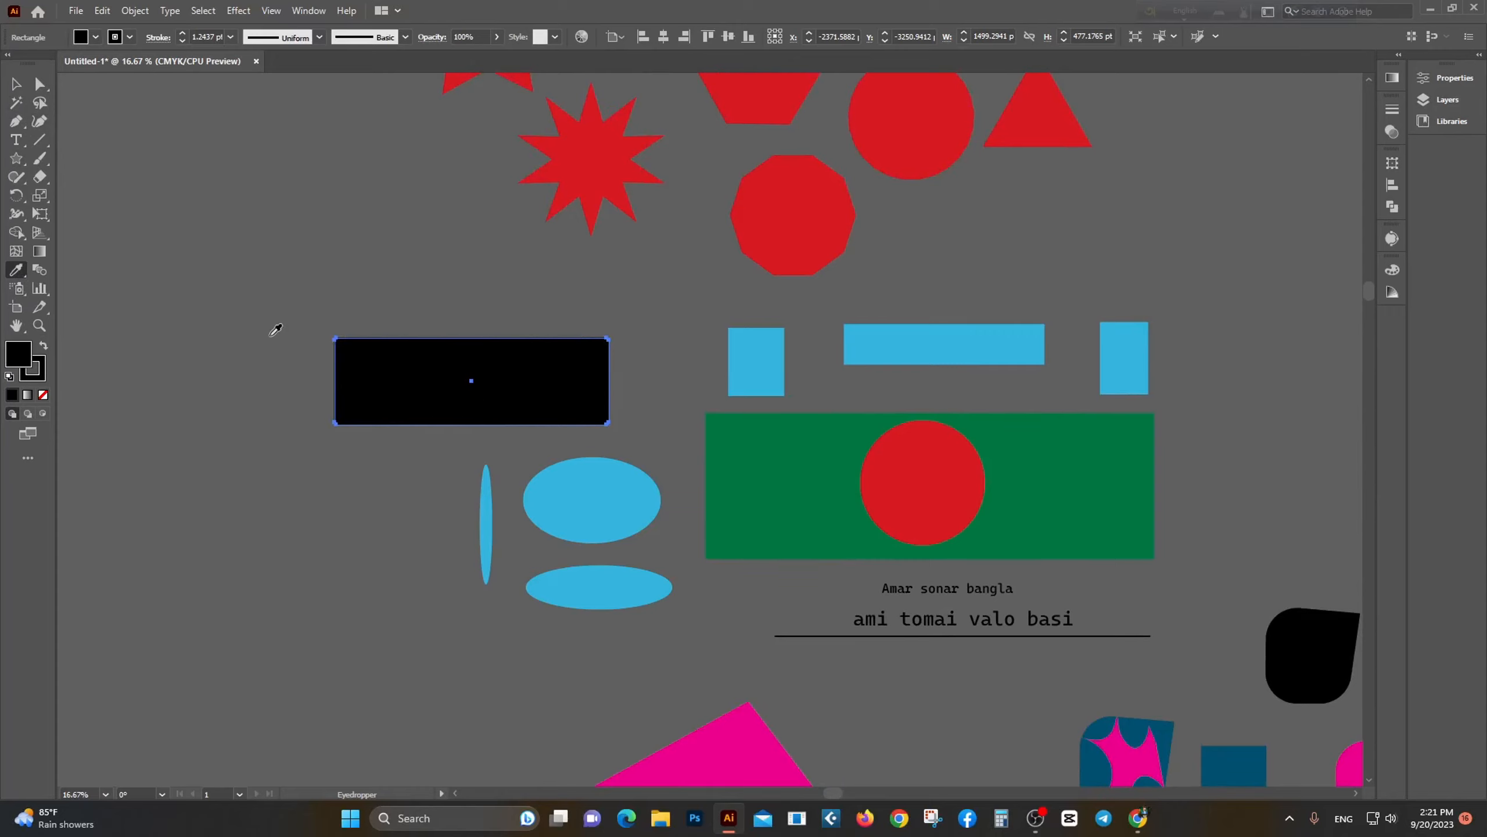
pyautogui.click(16, 84)
pyautogui.click(302, 206)
pyautogui.scroll(6, 488, 231)
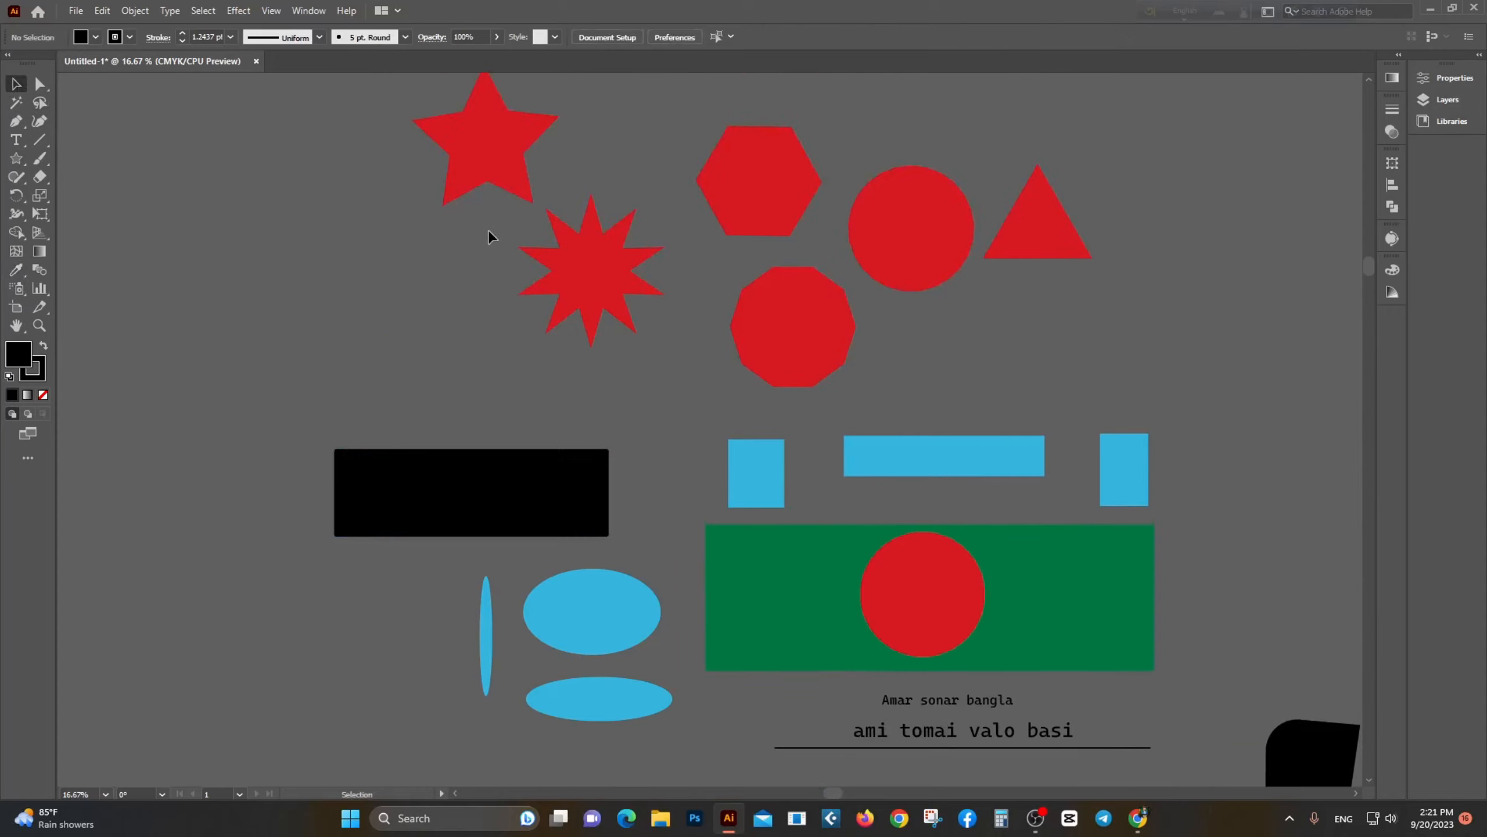
# Step: Look over all the shapes drawn around the artboard
pyautogui.scroll(-4, 488, 230)
pyautogui.scroll(2, 638, 328)
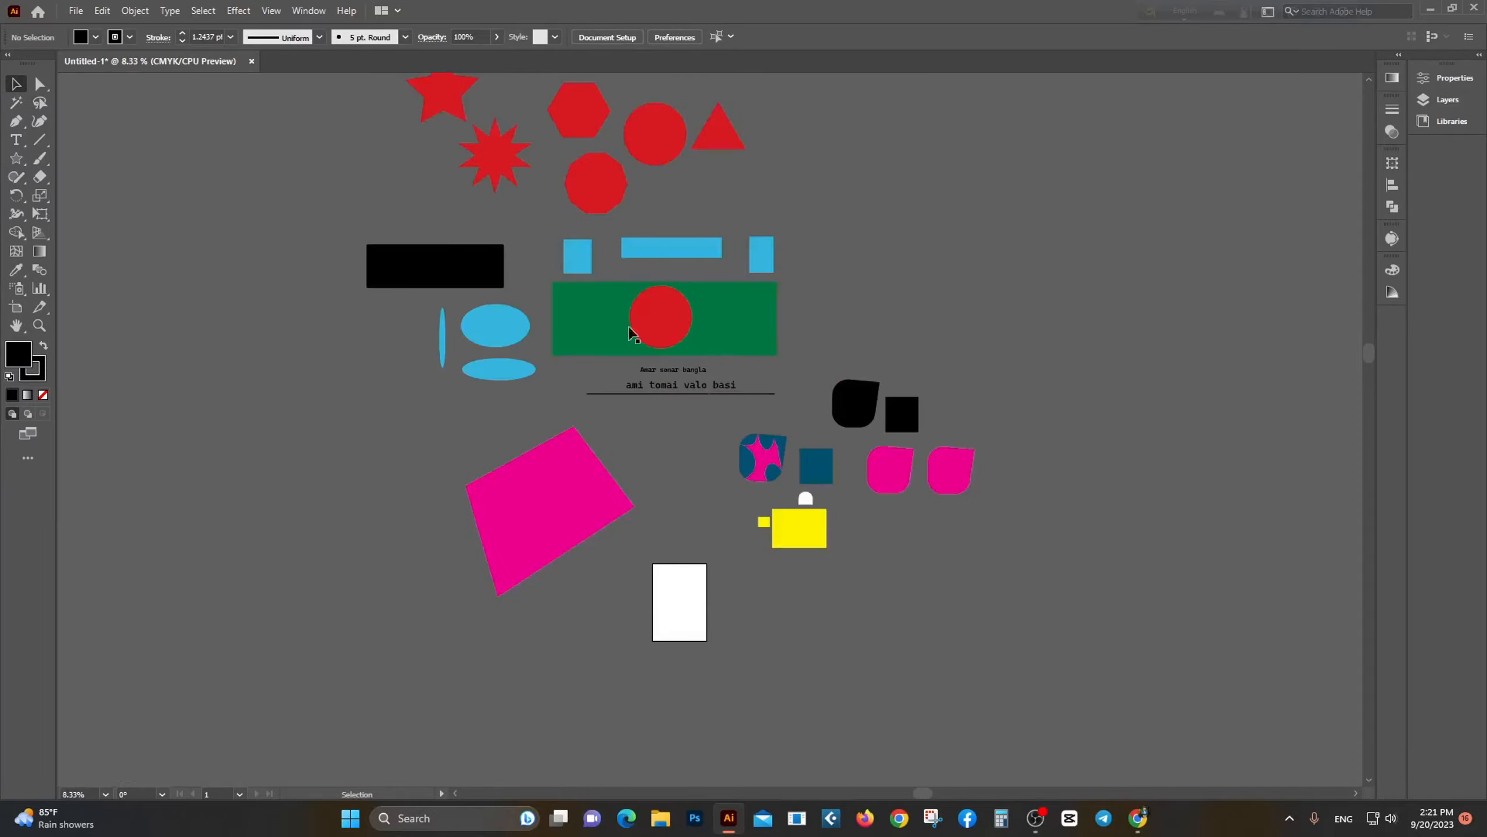
pyautogui.scroll(4, 653, 317)
pyautogui.scroll(3, 653, 326)
pyautogui.scroll(-4, 655, 330)
pyautogui.scroll(2, 654, 330)
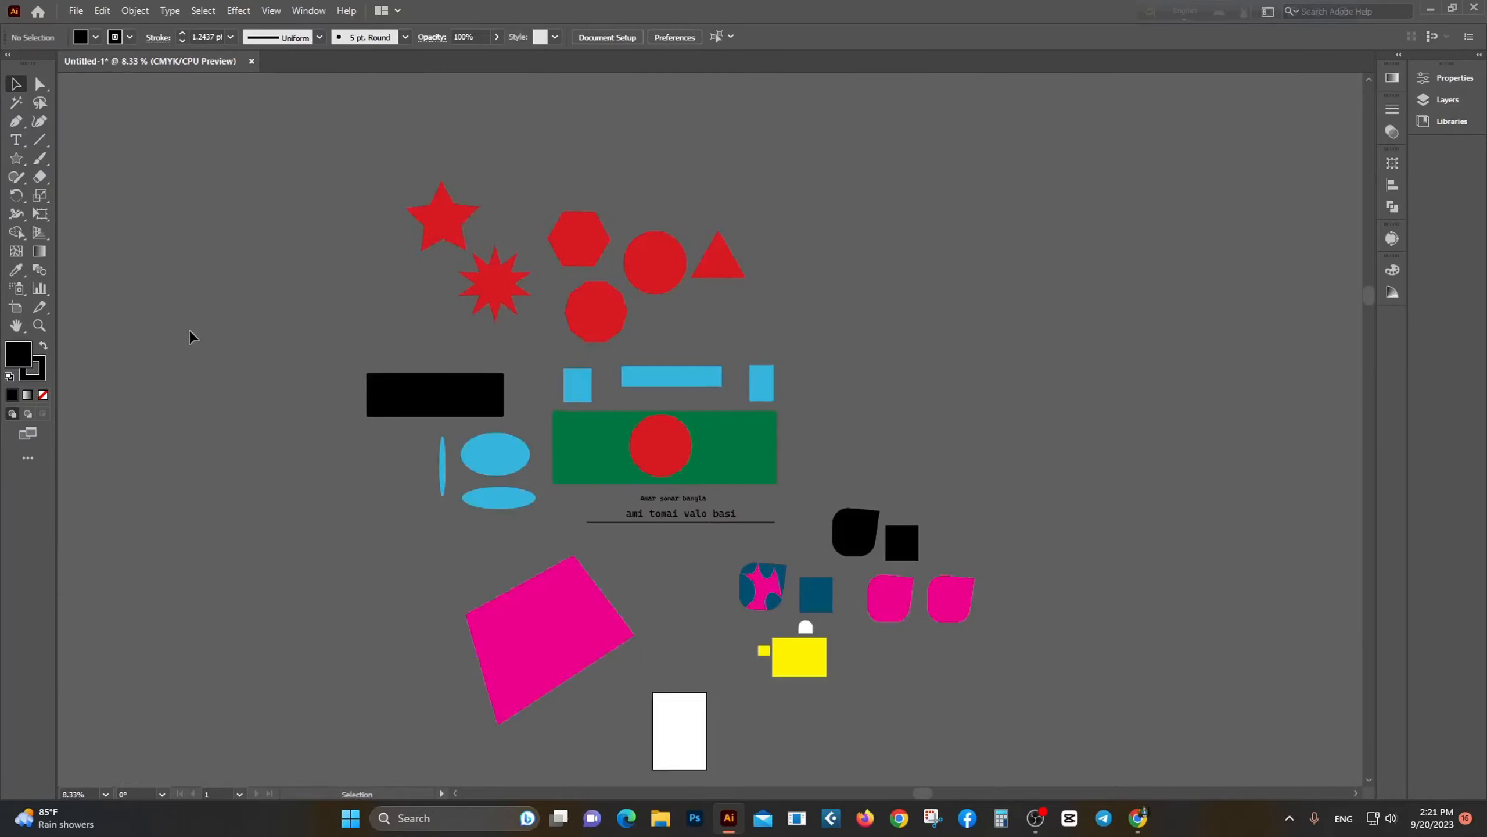
pyautogui.scroll(2, 461, 296)
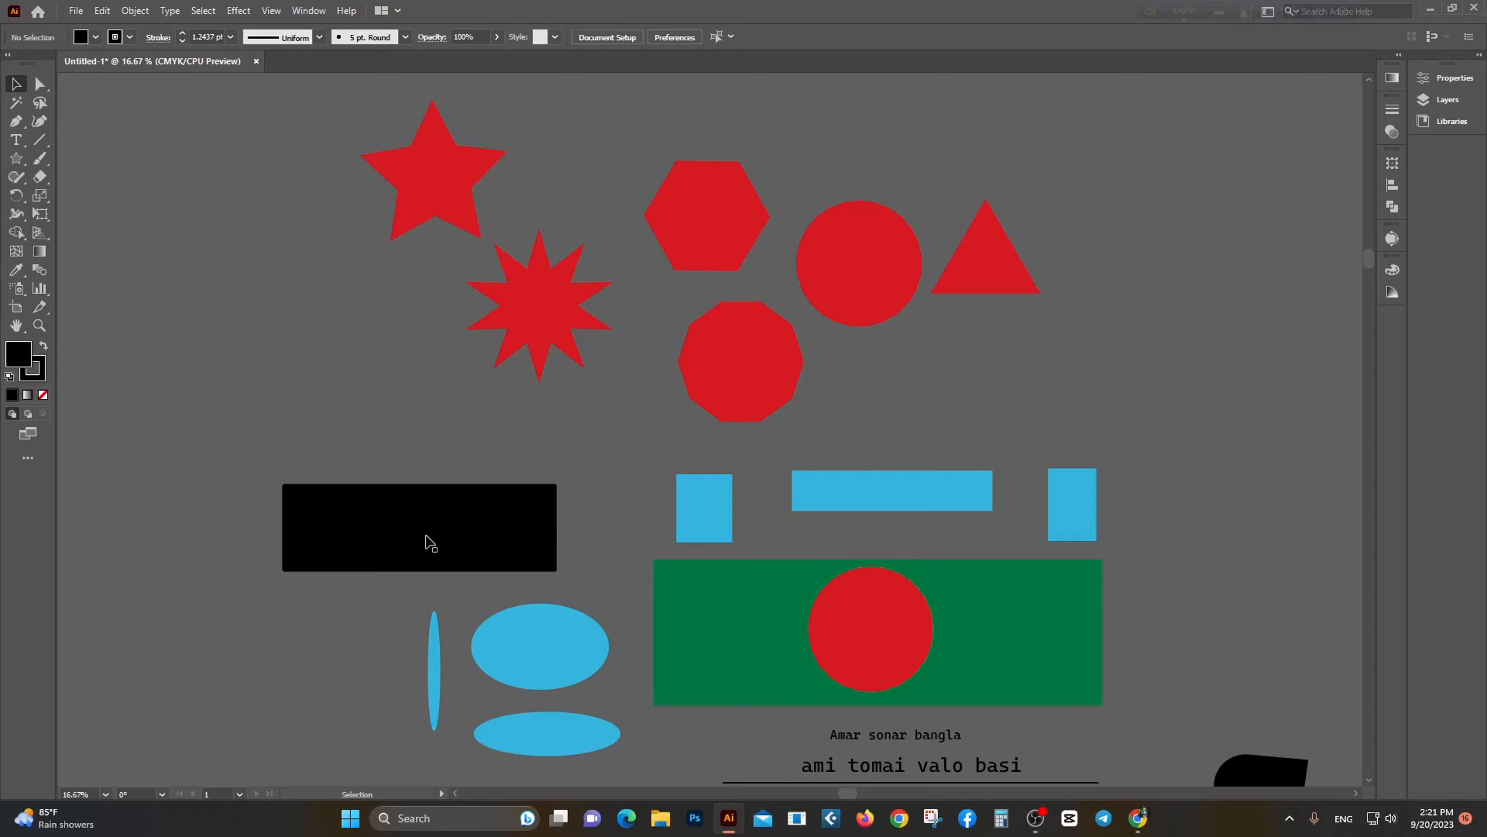
# Step: Move the red hexagon above the other red shapes, rotate it until a corner points straight up, and deselect it
pyautogui.scroll(5, 732, 611)
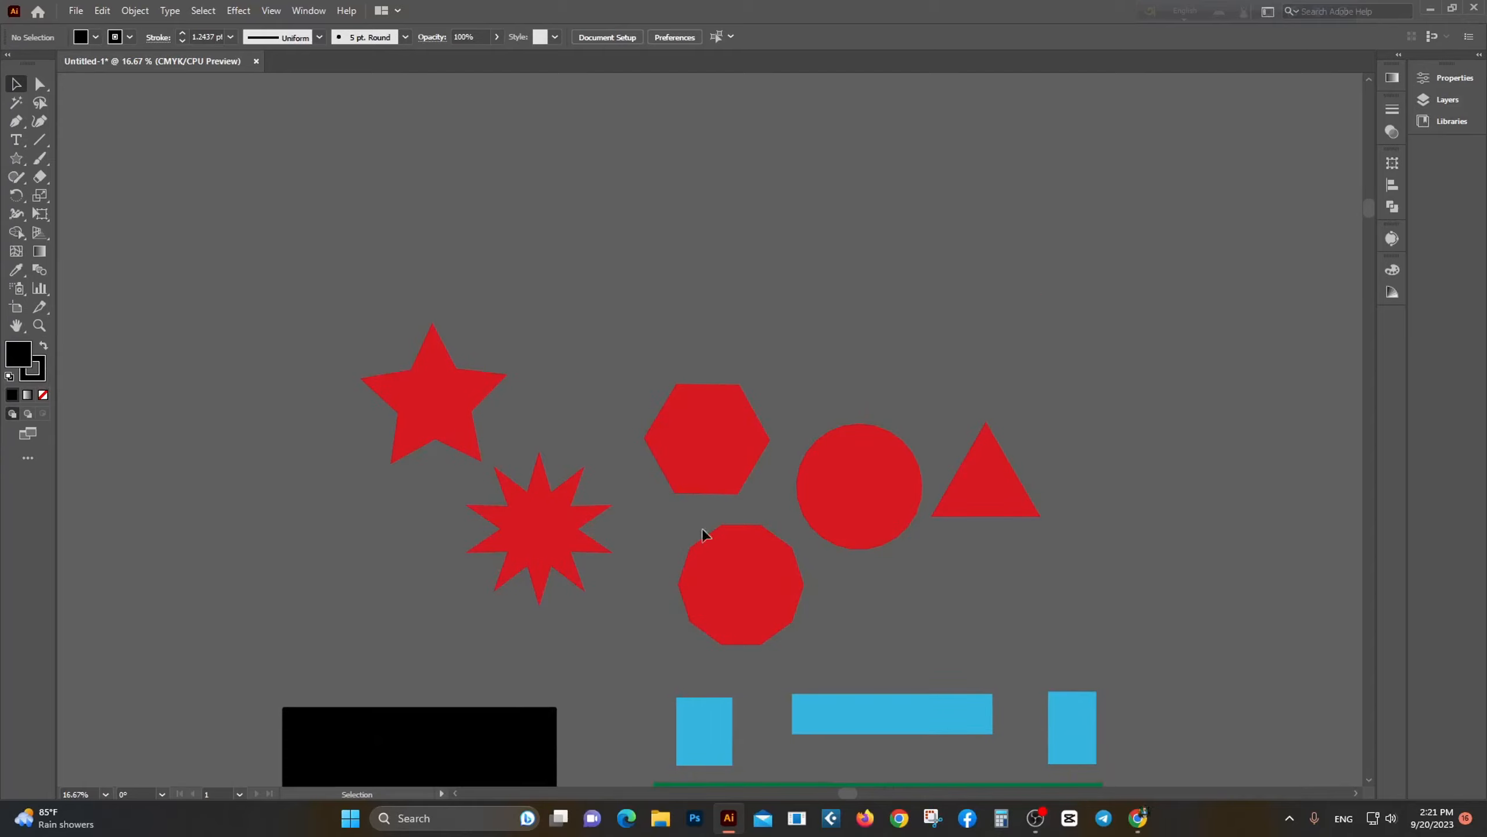
pyautogui.moveTo(741, 448); pyautogui.dragTo(720, 313)
pyautogui.scroll(3, 720, 313)
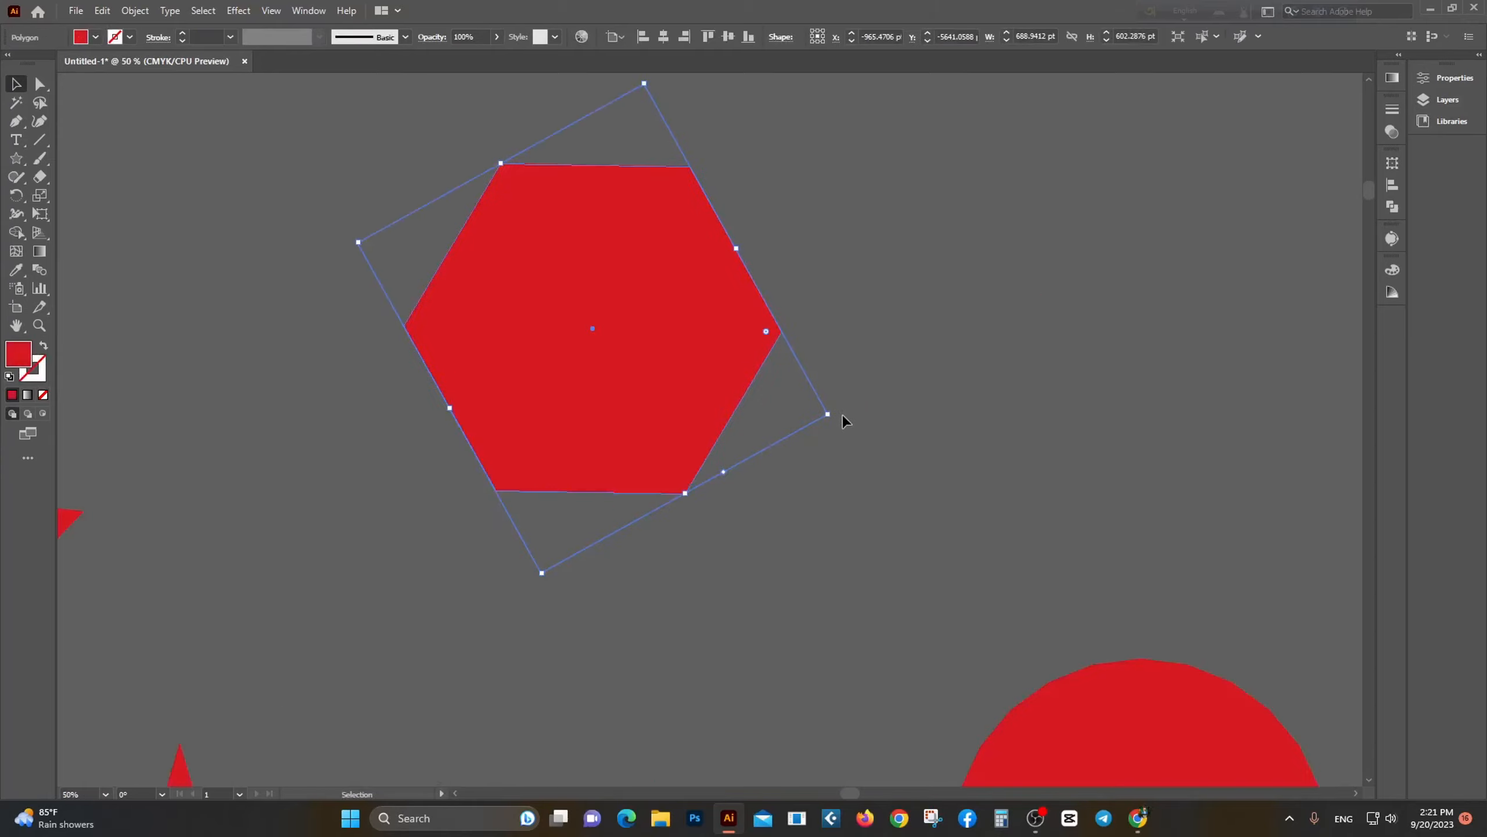
pyautogui.moveTo(834, 419); pyautogui.dragTo(702, 477)
pyautogui.click(702, 477)
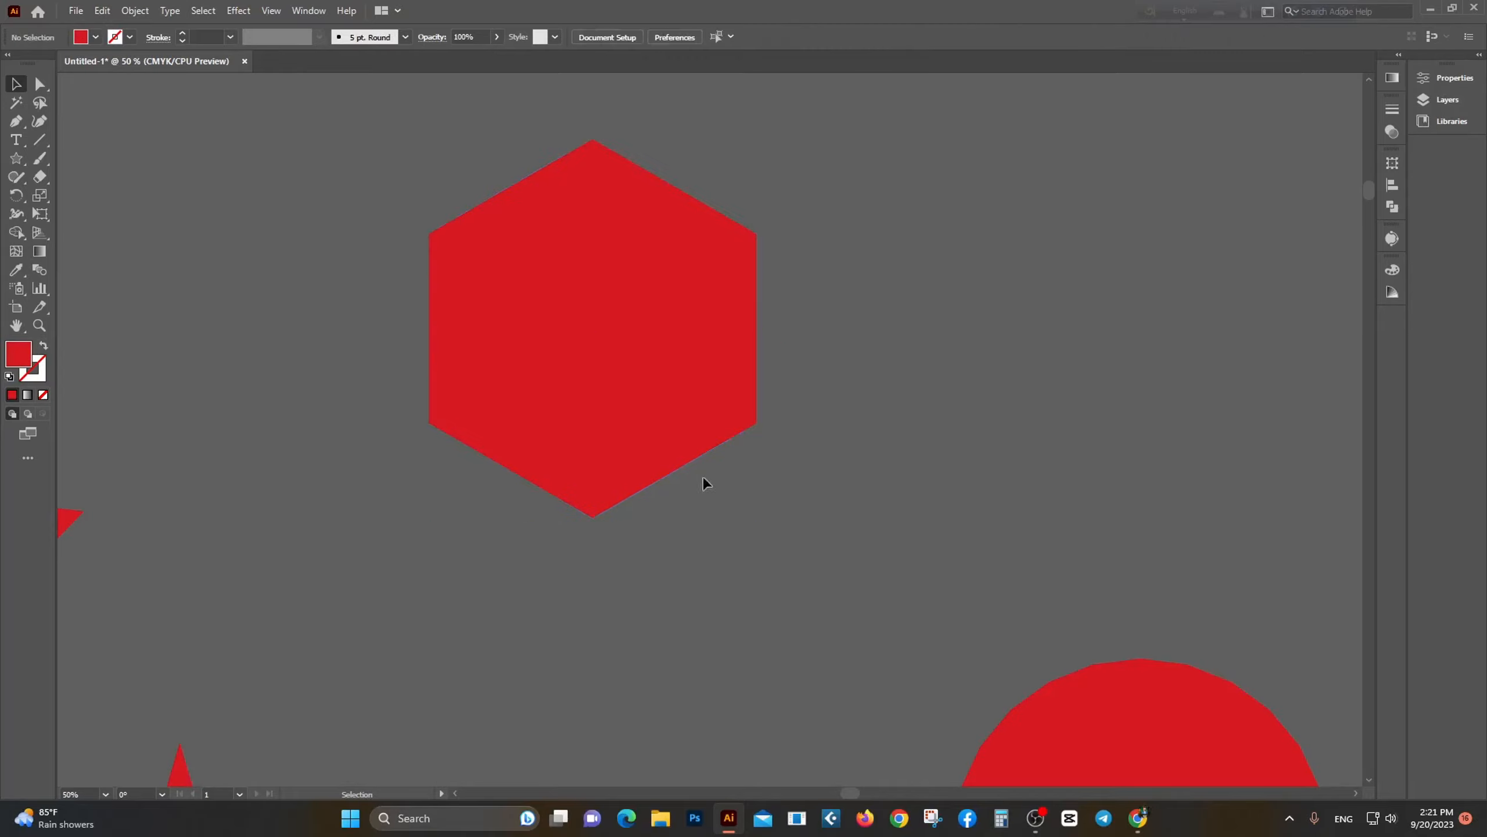
# Step: Give the red hexagon a black stroke with a weight of 14 pt
pyautogui.scroll(2, 549, 366)
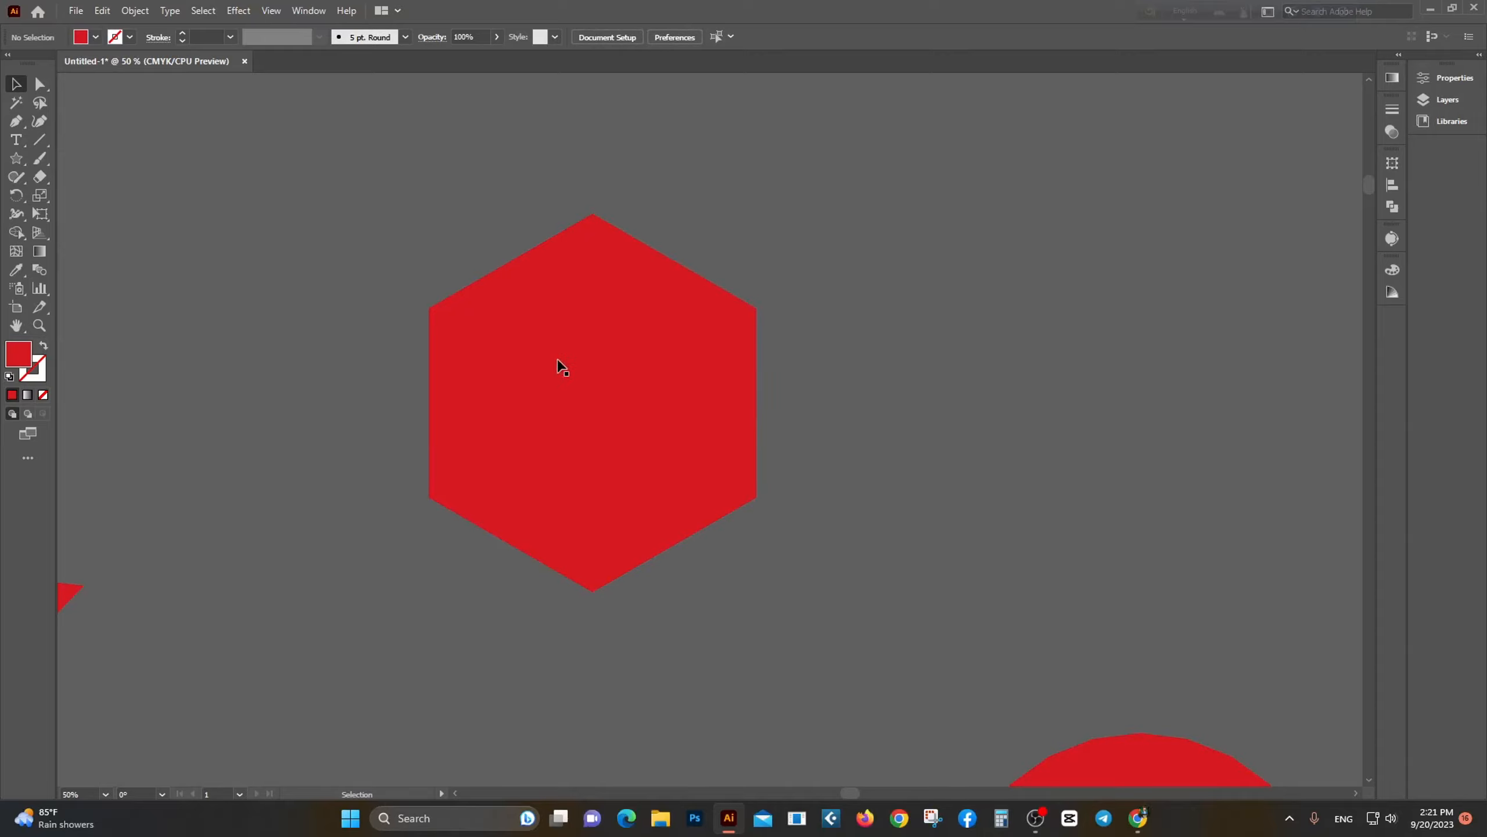
pyautogui.click(45, 362)
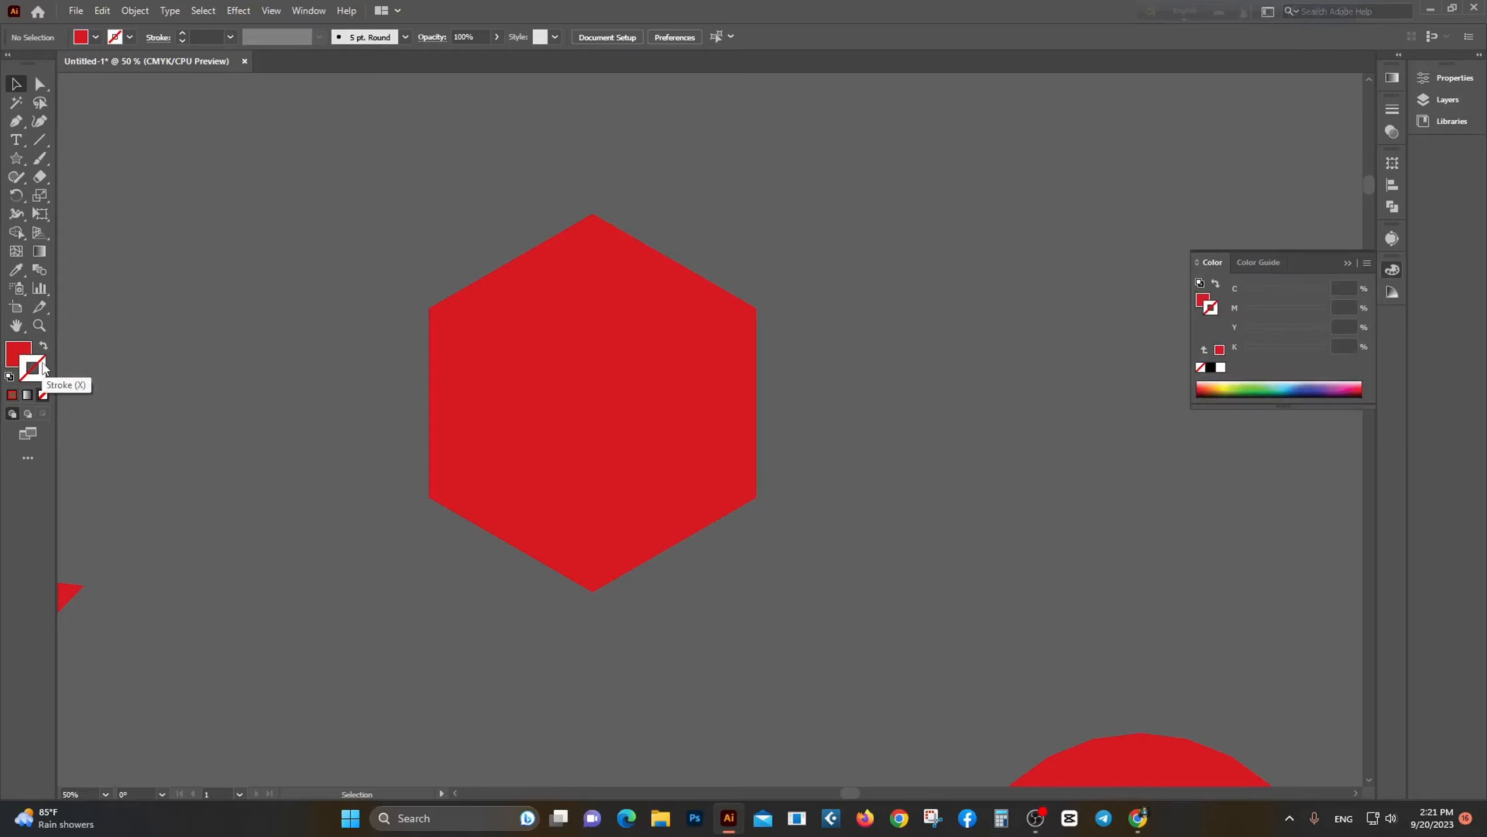
pyautogui.click(1210, 368)
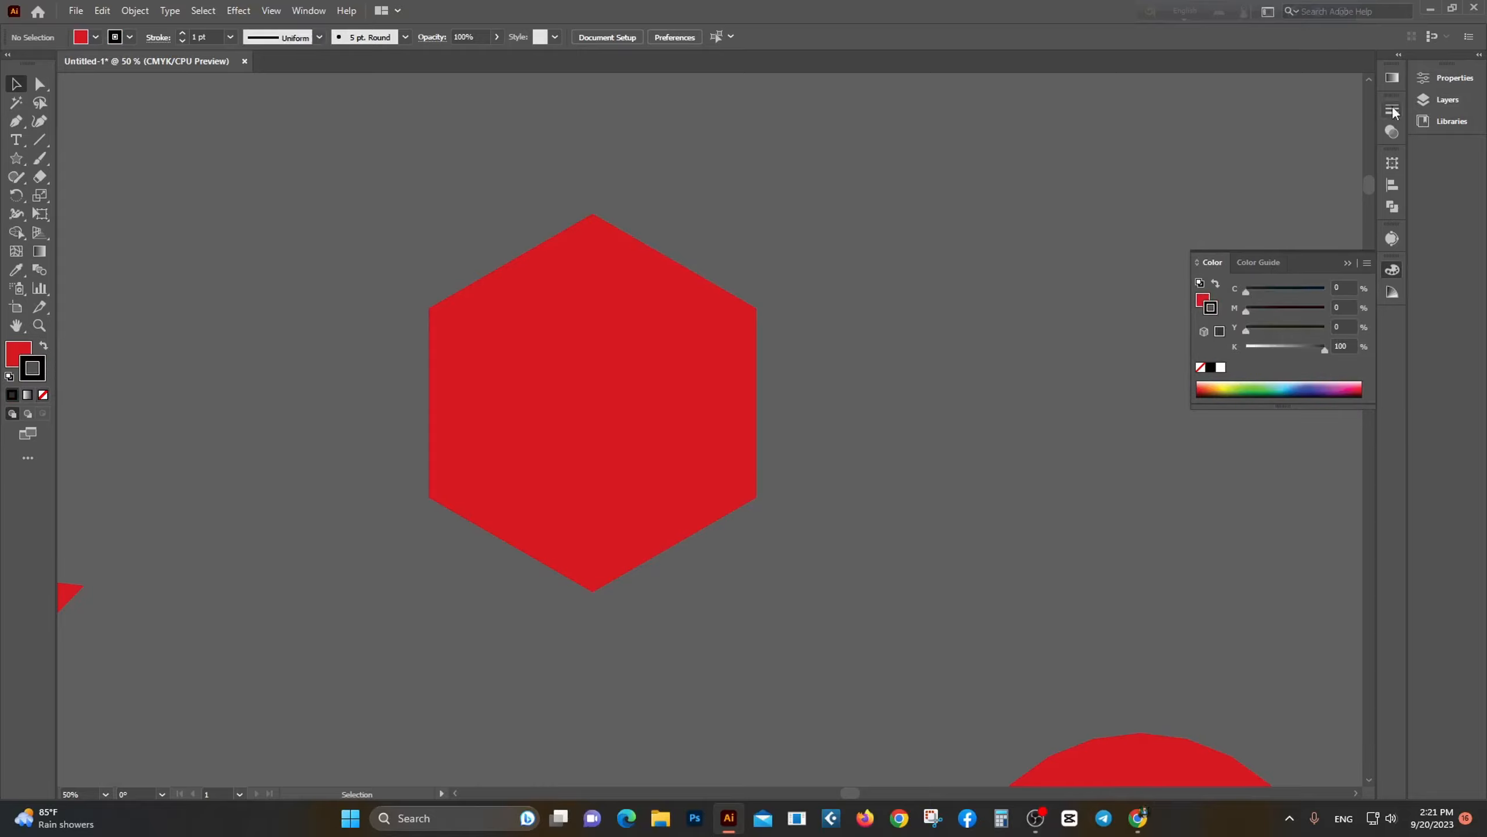
pyautogui.scroll(7, 203, 34)
pyautogui.click(740, 488)
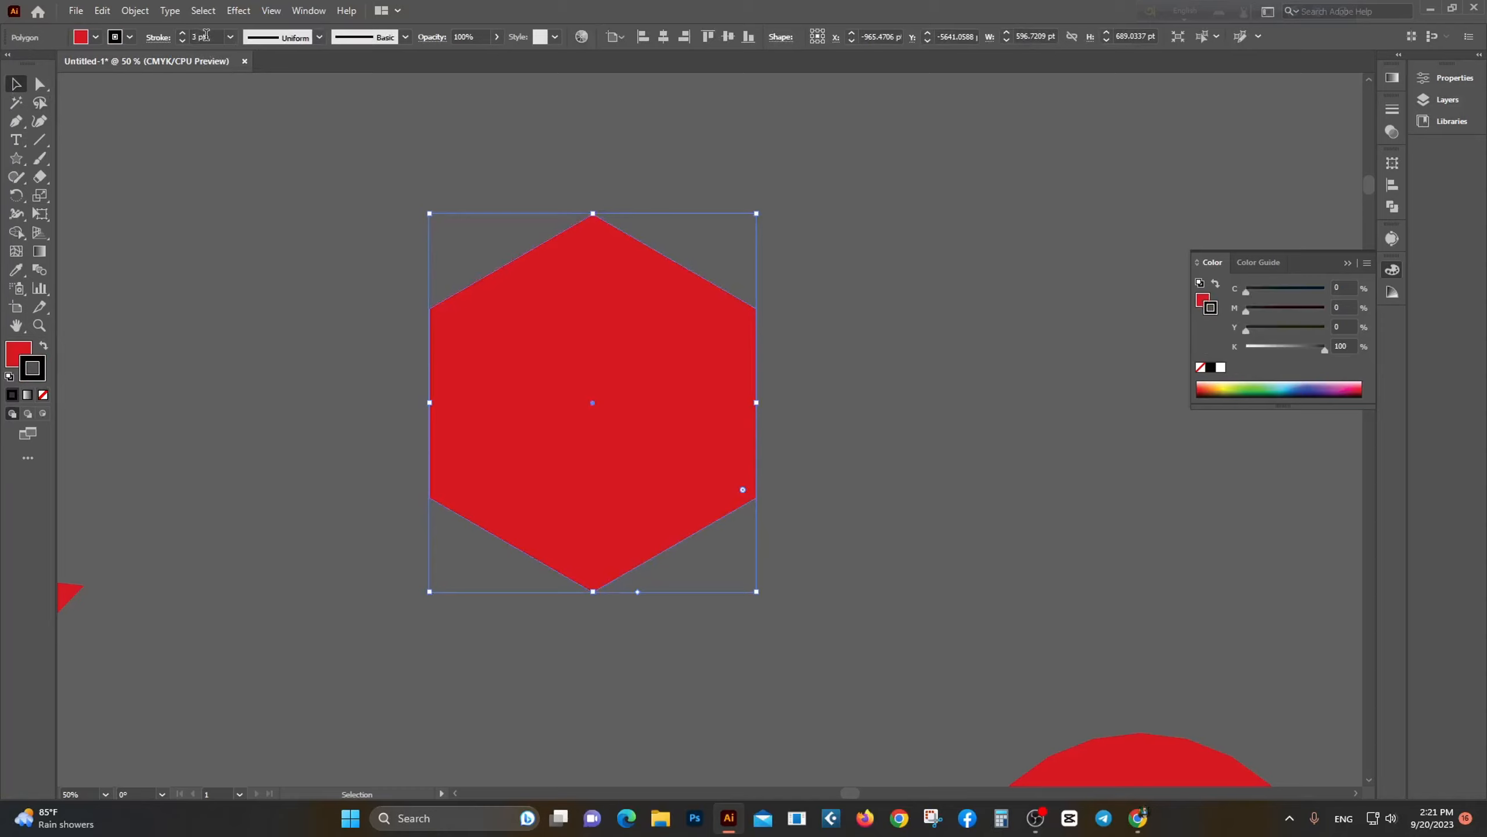
pyautogui.scroll(11, 205, 34)
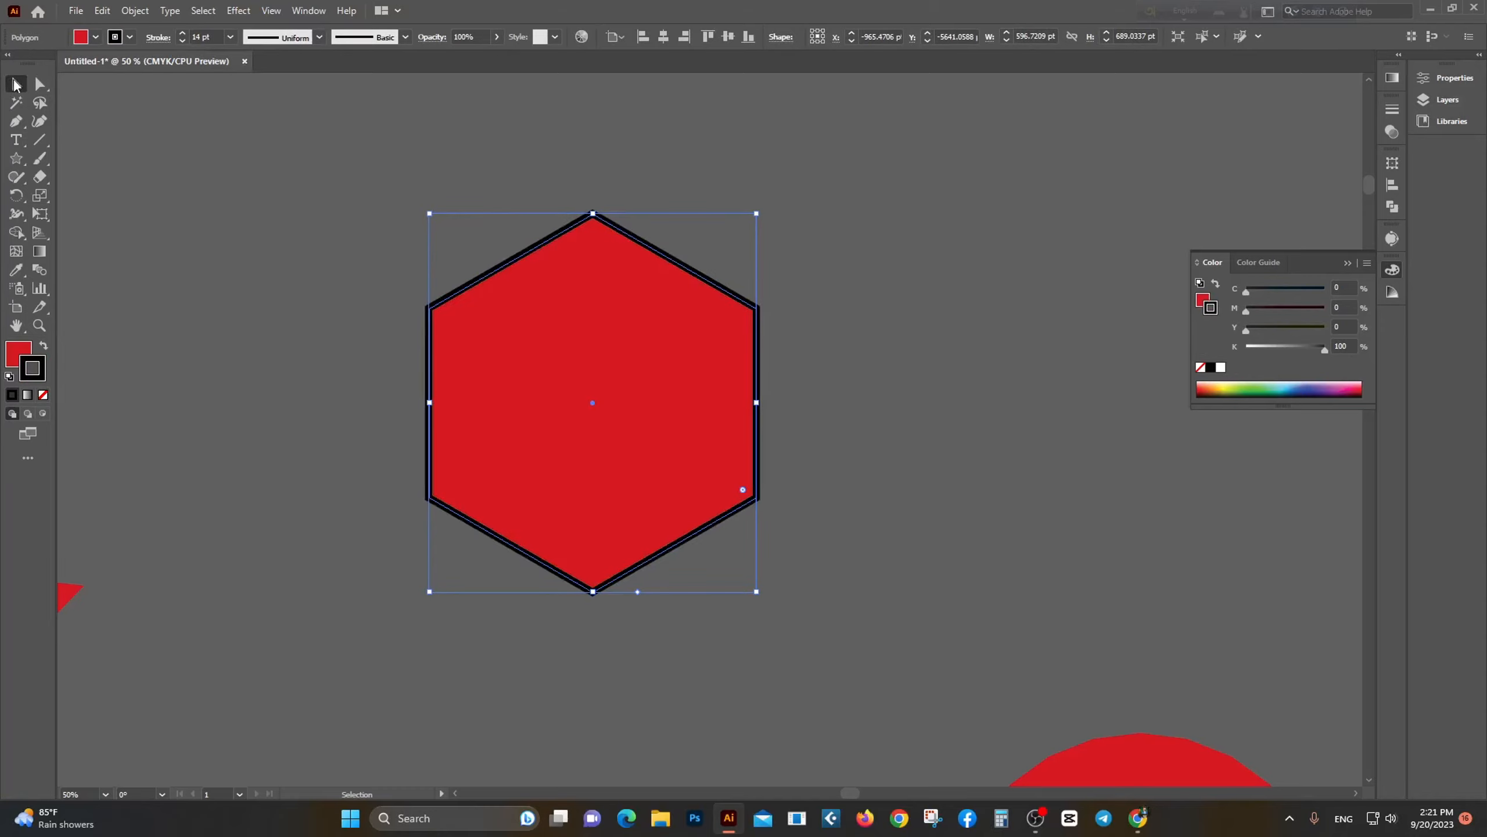
pyautogui.click(224, 296)
# Step: Inspect the hexagon's outline up close and set its stroke to None
pyautogui.scroll(3, 440, 428)
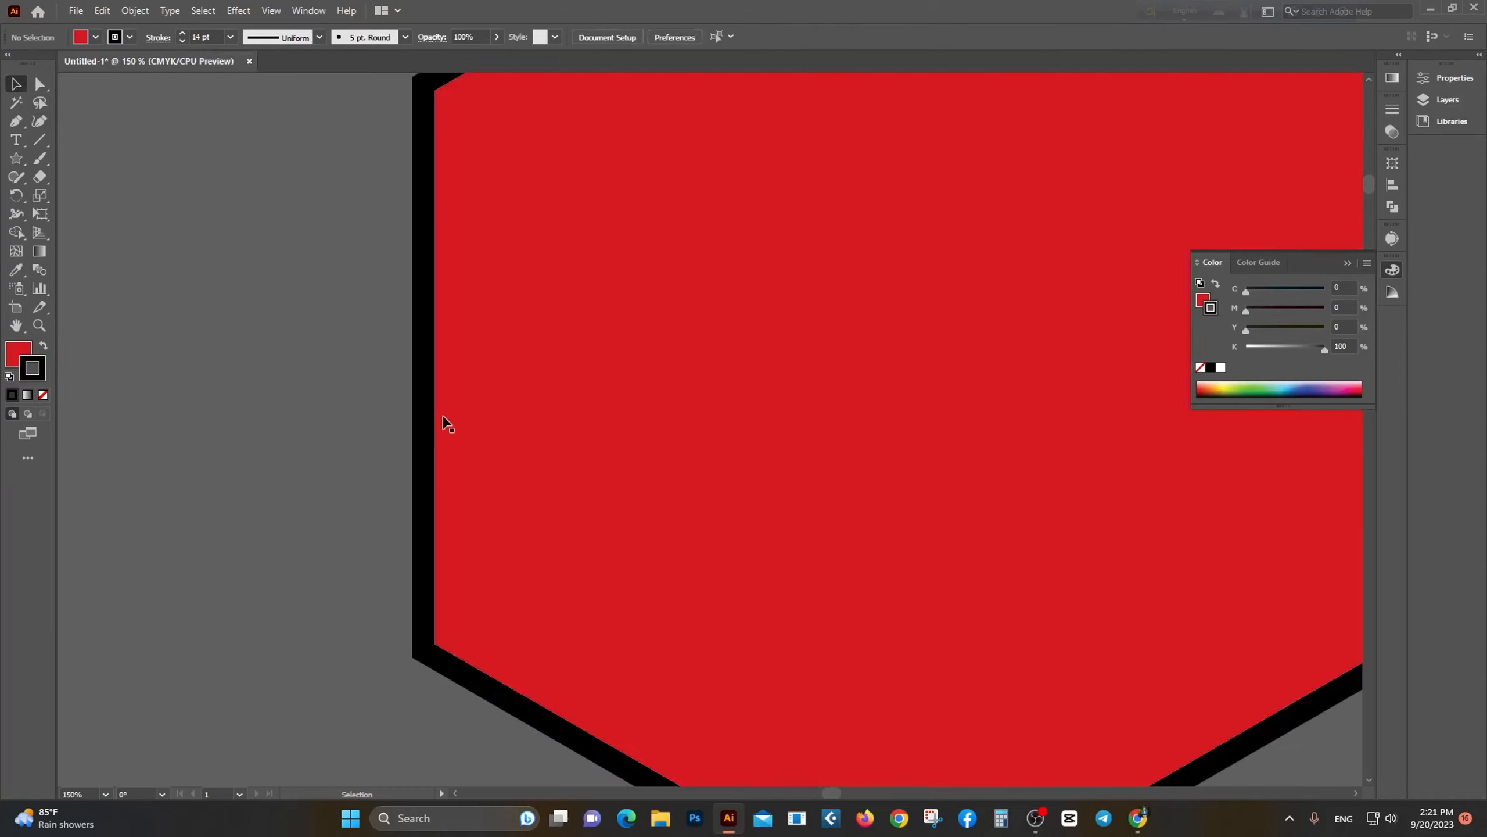
pyautogui.scroll(-1, 624, 445)
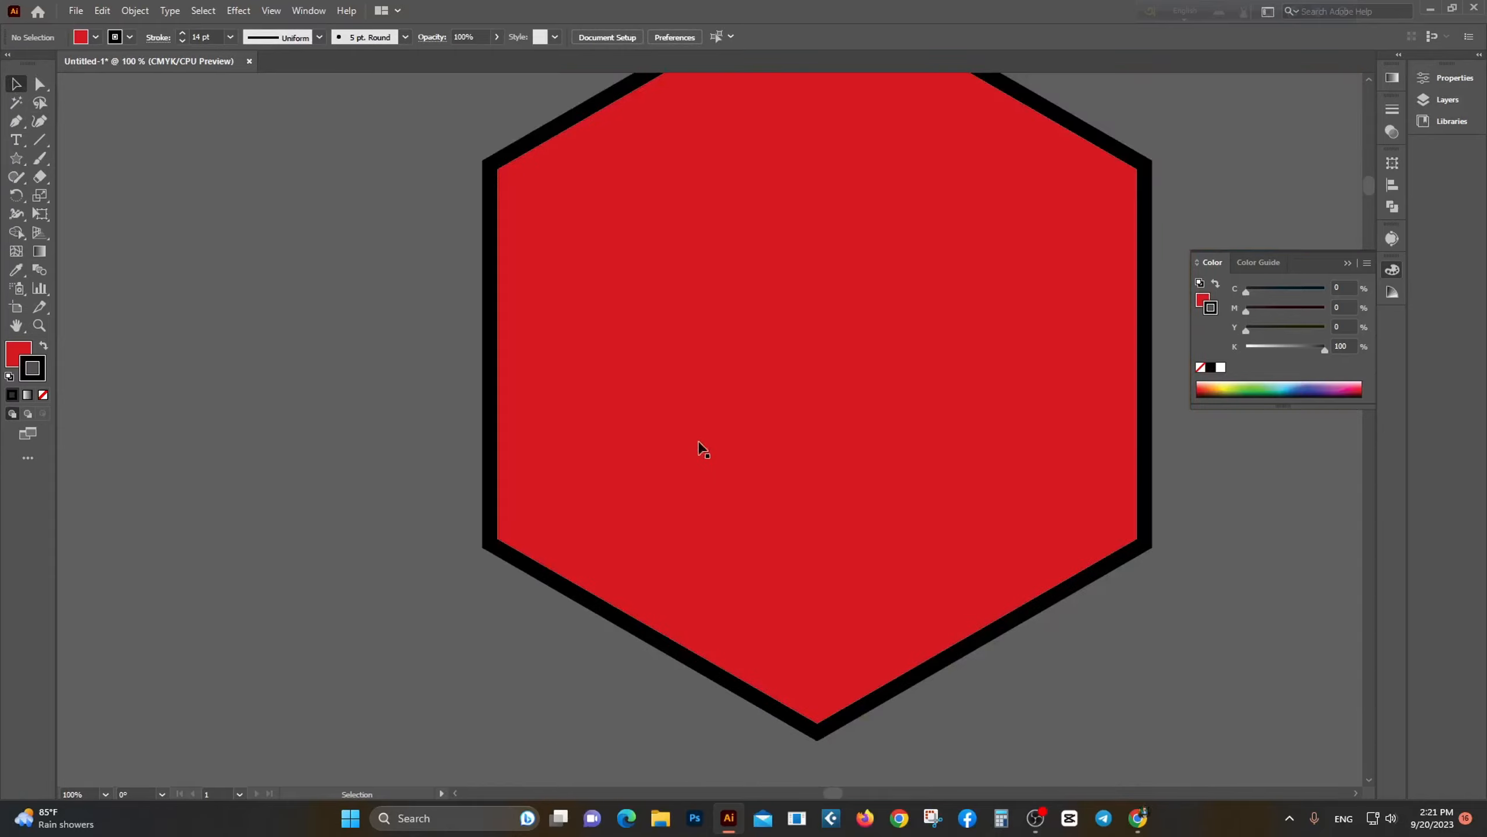
pyautogui.scroll(-2, 700, 445)
pyautogui.press('v')
pyautogui.scroll(-1, 865, 436)
pyautogui.scroll(-1, 856, 431)
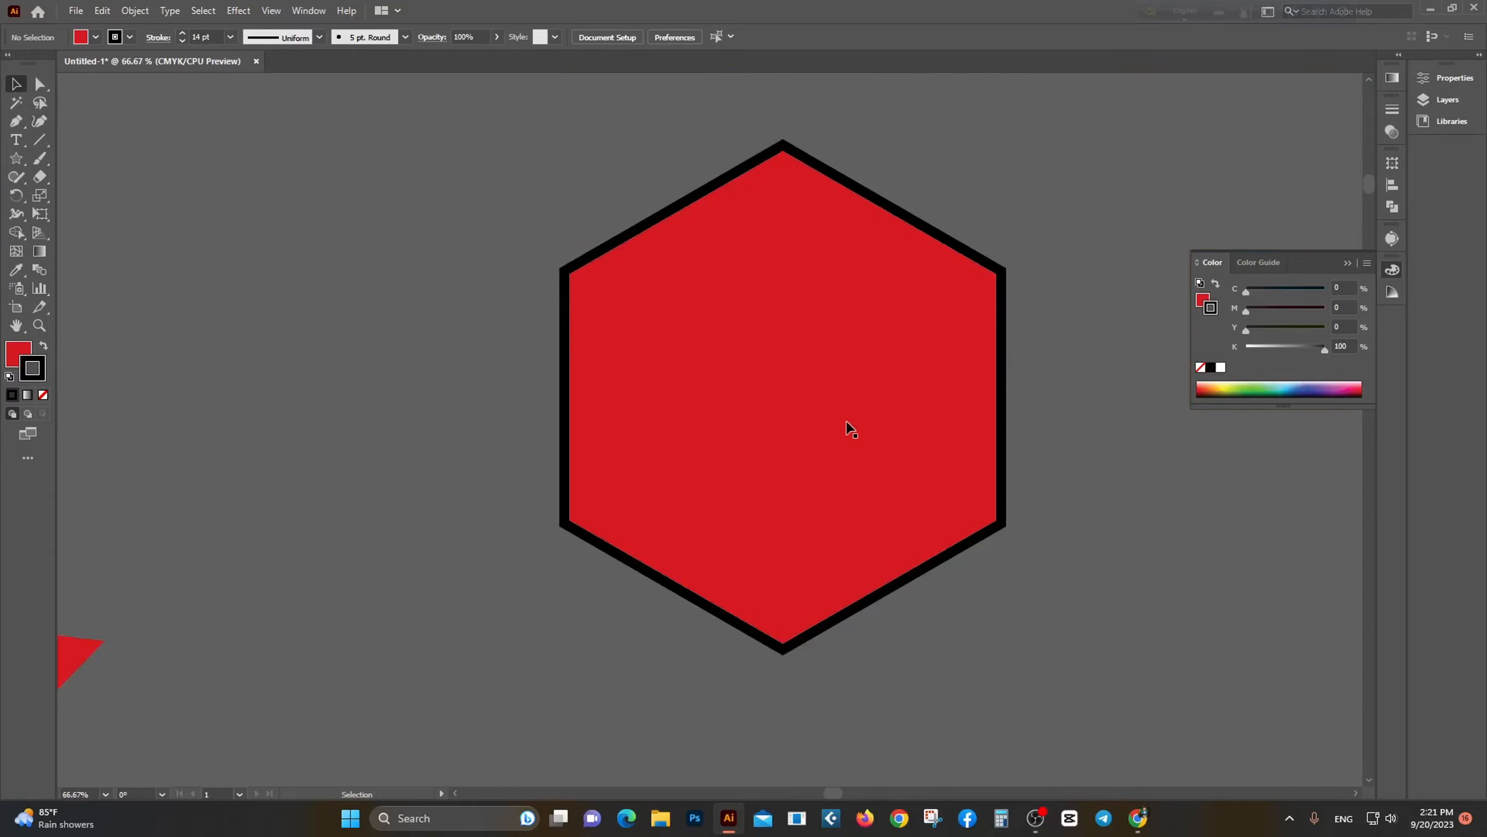
pyautogui.click(820, 417)
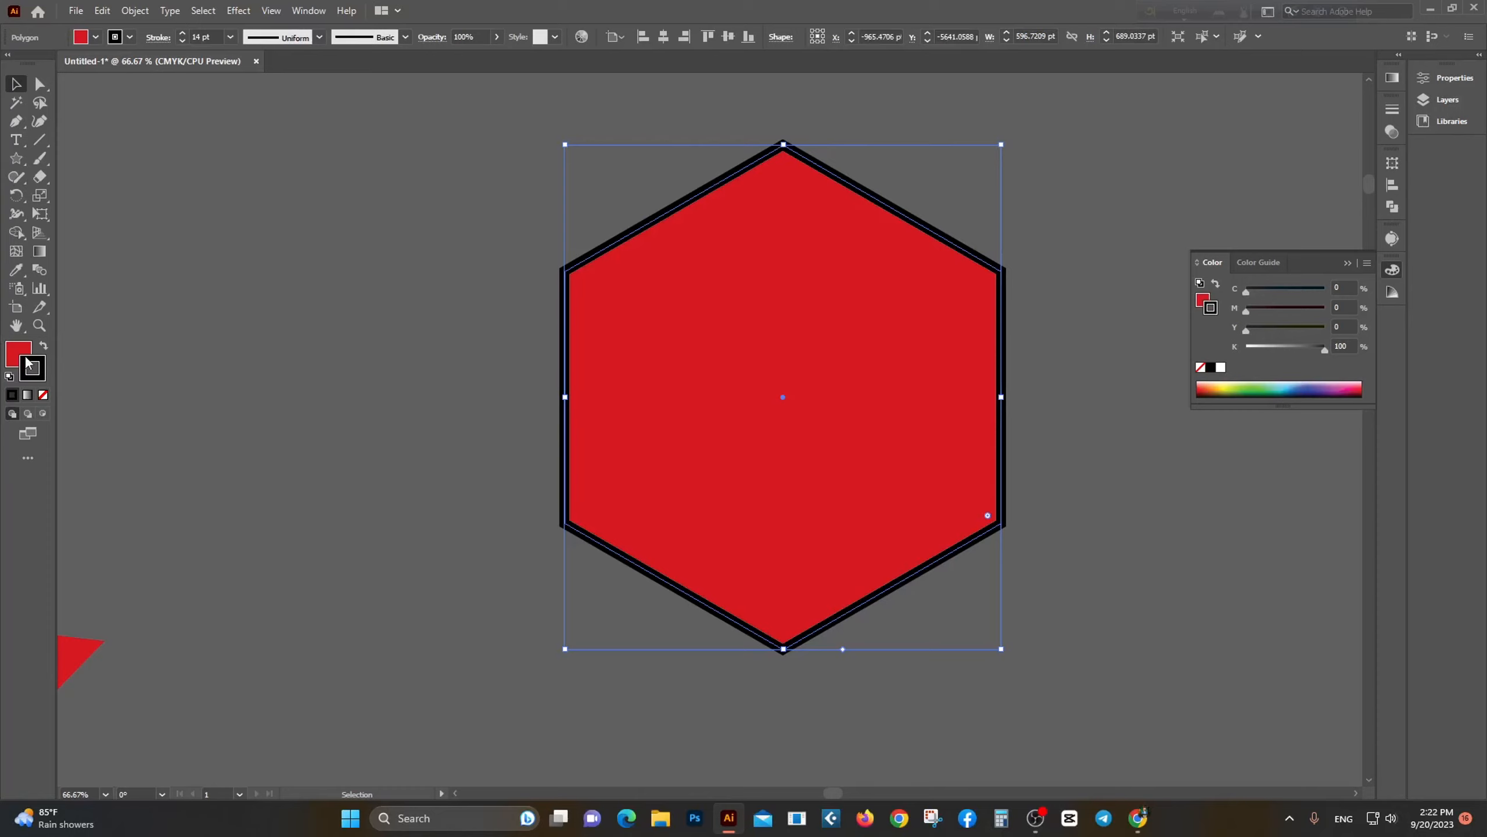
pyautogui.click(43, 397)
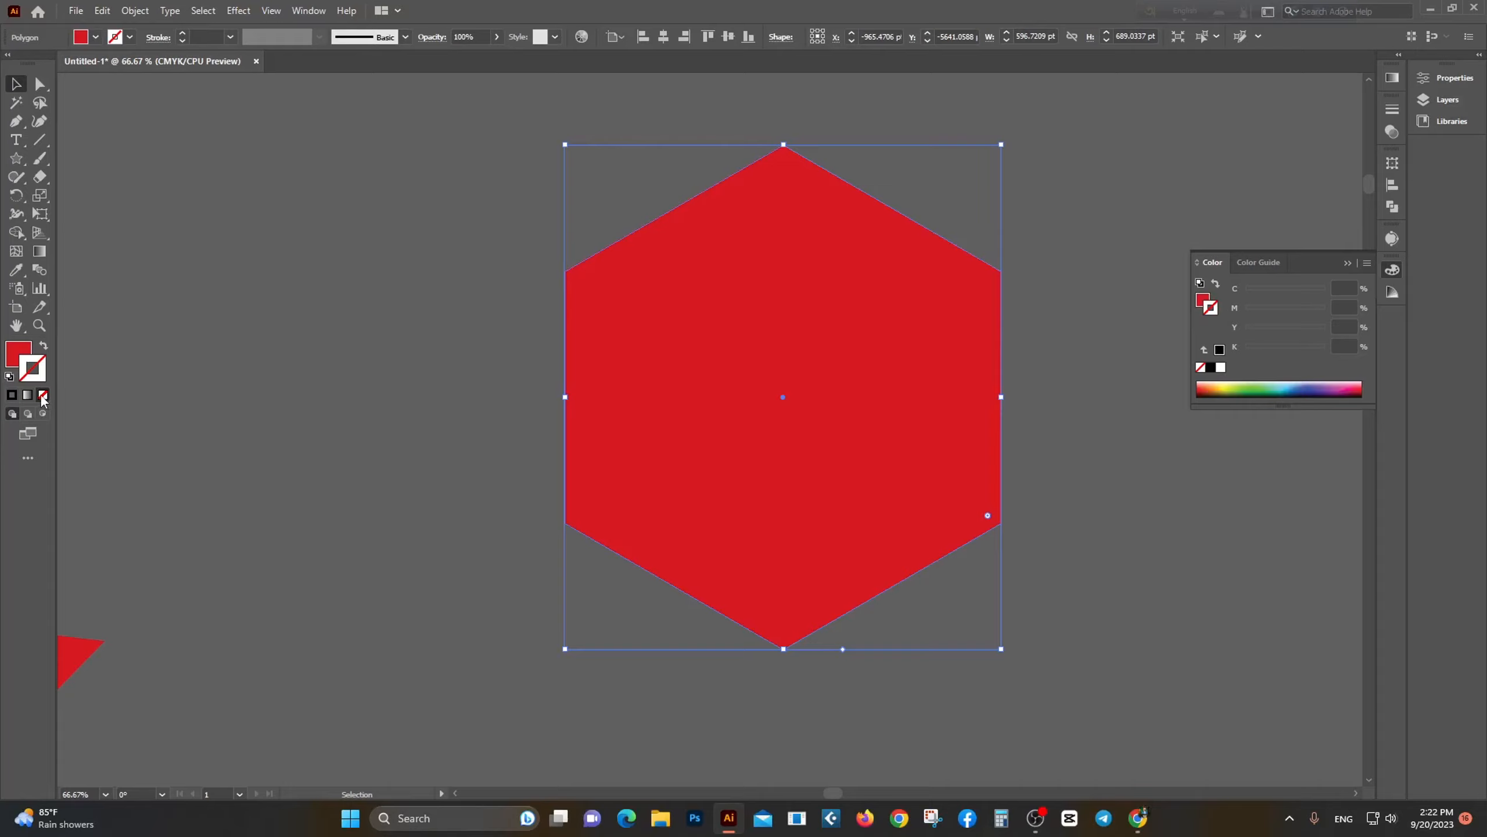
# Step: Apply a black 000000 stroke to the hexagon through the Color Picker, with a weight of 13 pt
pyautogui.doubleClick(45, 363)
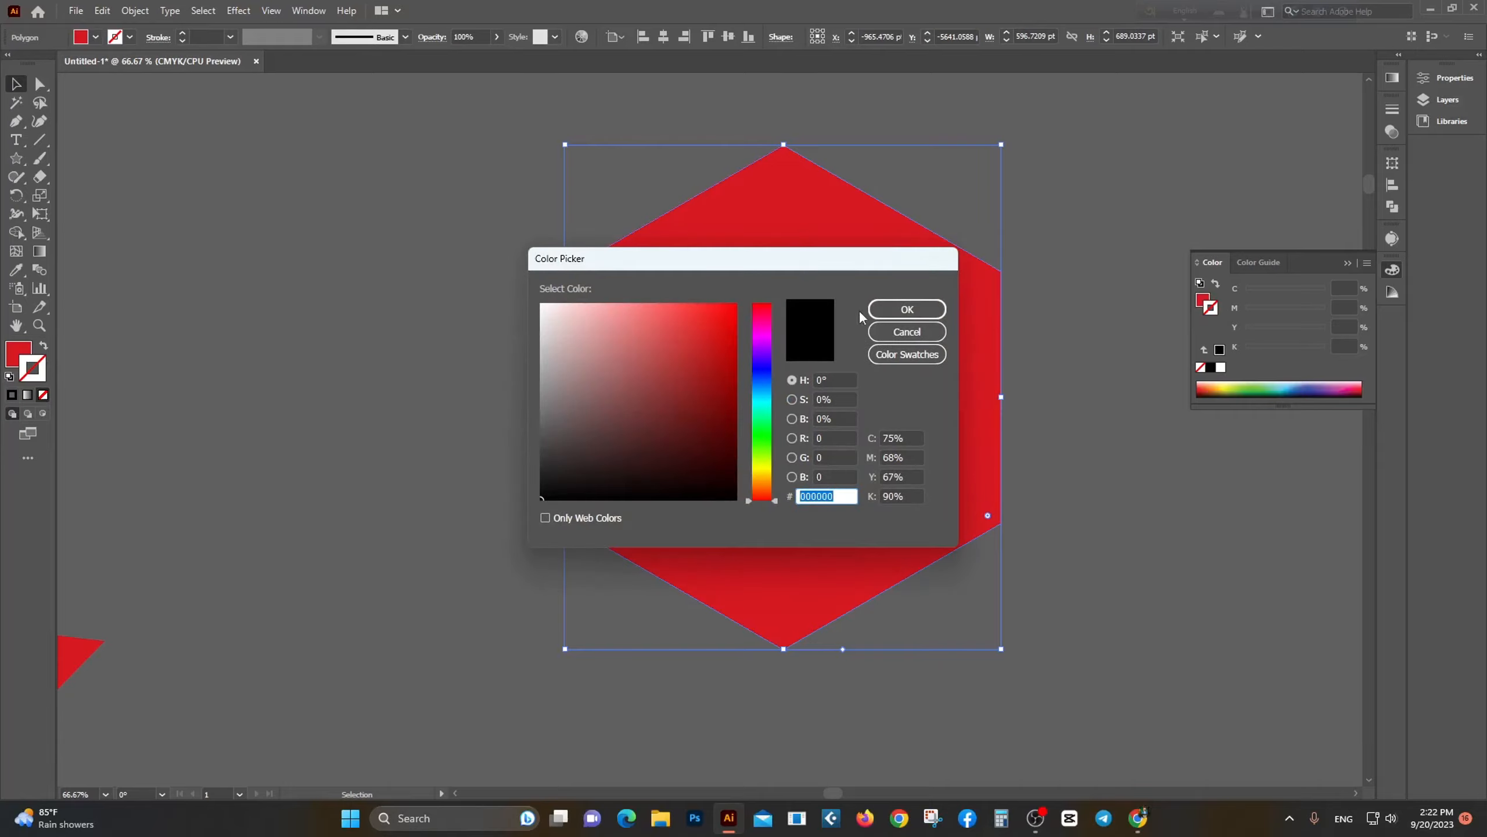
pyautogui.click(898, 308)
pyautogui.scroll(15, 219, 35)
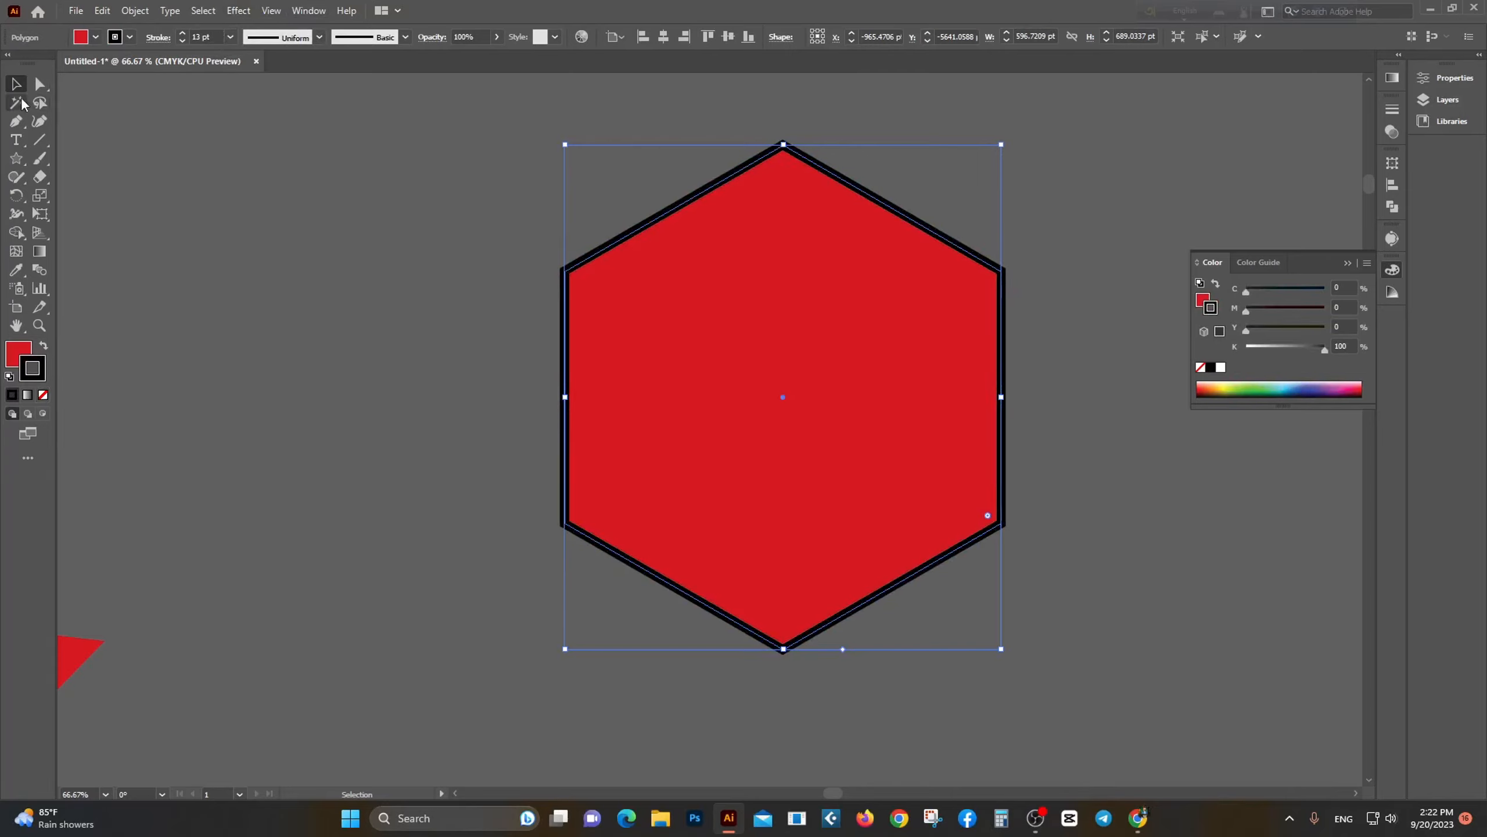
pyautogui.click(394, 277)
# Step: Set the hexagon's fill to None, keeping only its black outline
pyautogui.click(840, 396)
pyautogui.click(19, 358)
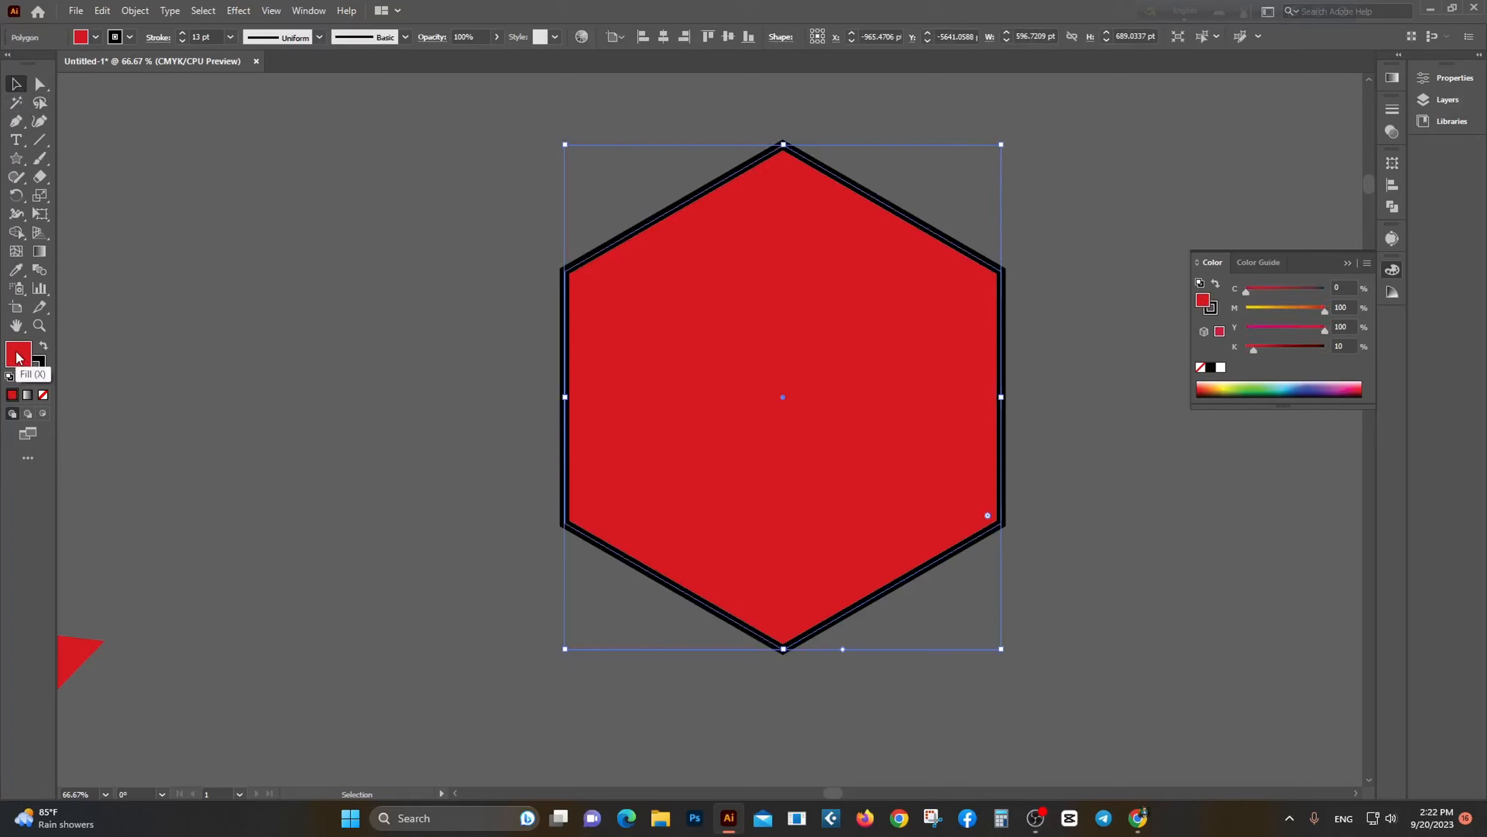
pyautogui.click(43, 396)
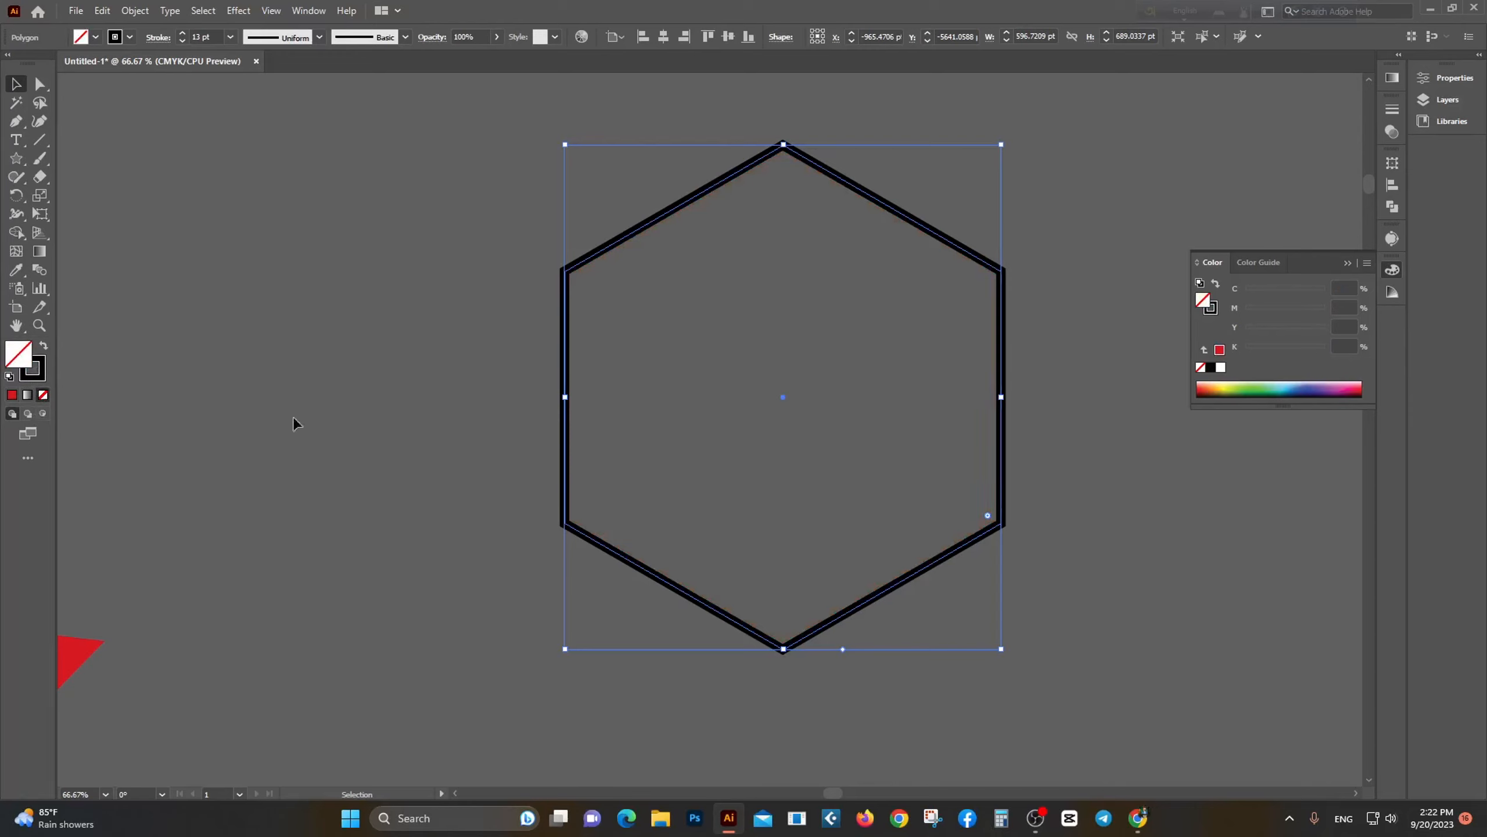
# Step: Give the hexagon the five-pointed star's red fill and strokeless appearance with the Eyedropper, and deselect it
pyautogui.click(16, 270)
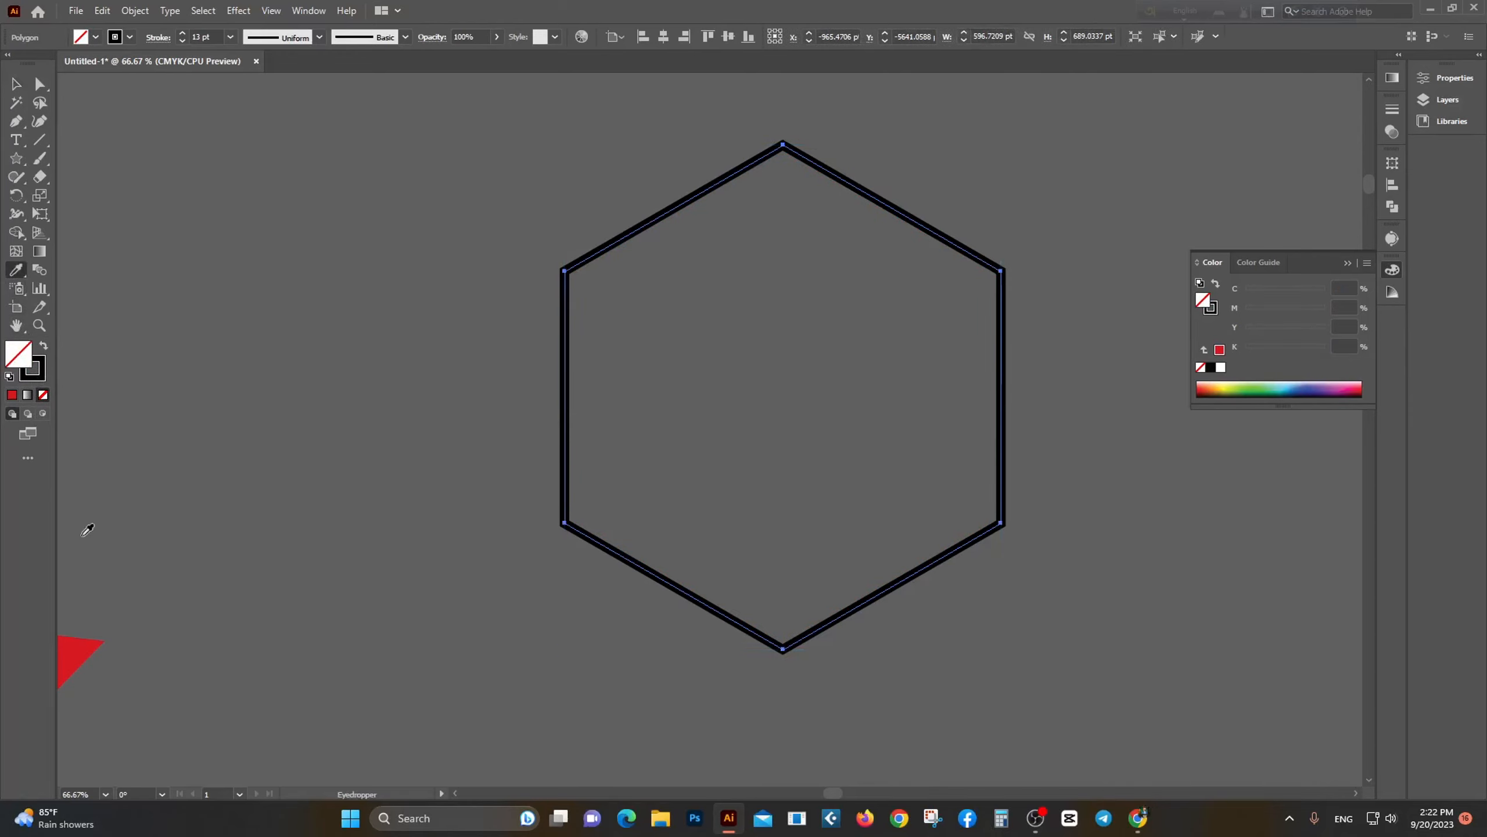
pyautogui.click(67, 642)
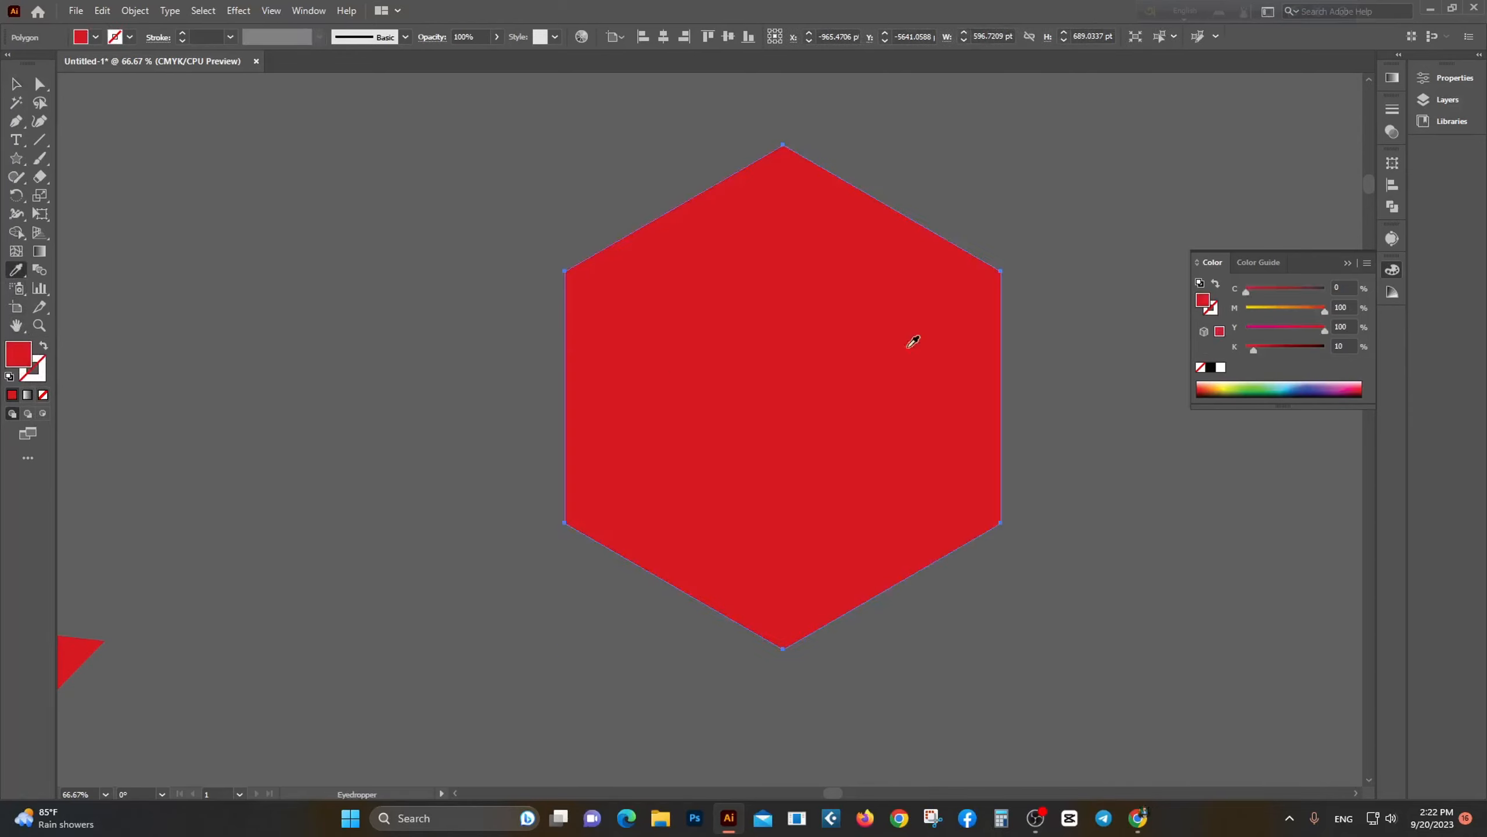
pyautogui.click(16, 85)
pyautogui.click(512, 332)
# Step: Accept the current red fill in the Color Picker and raise the fill's cyan value to 74% with nothing selected
pyautogui.scroll(-3, 750, 340)
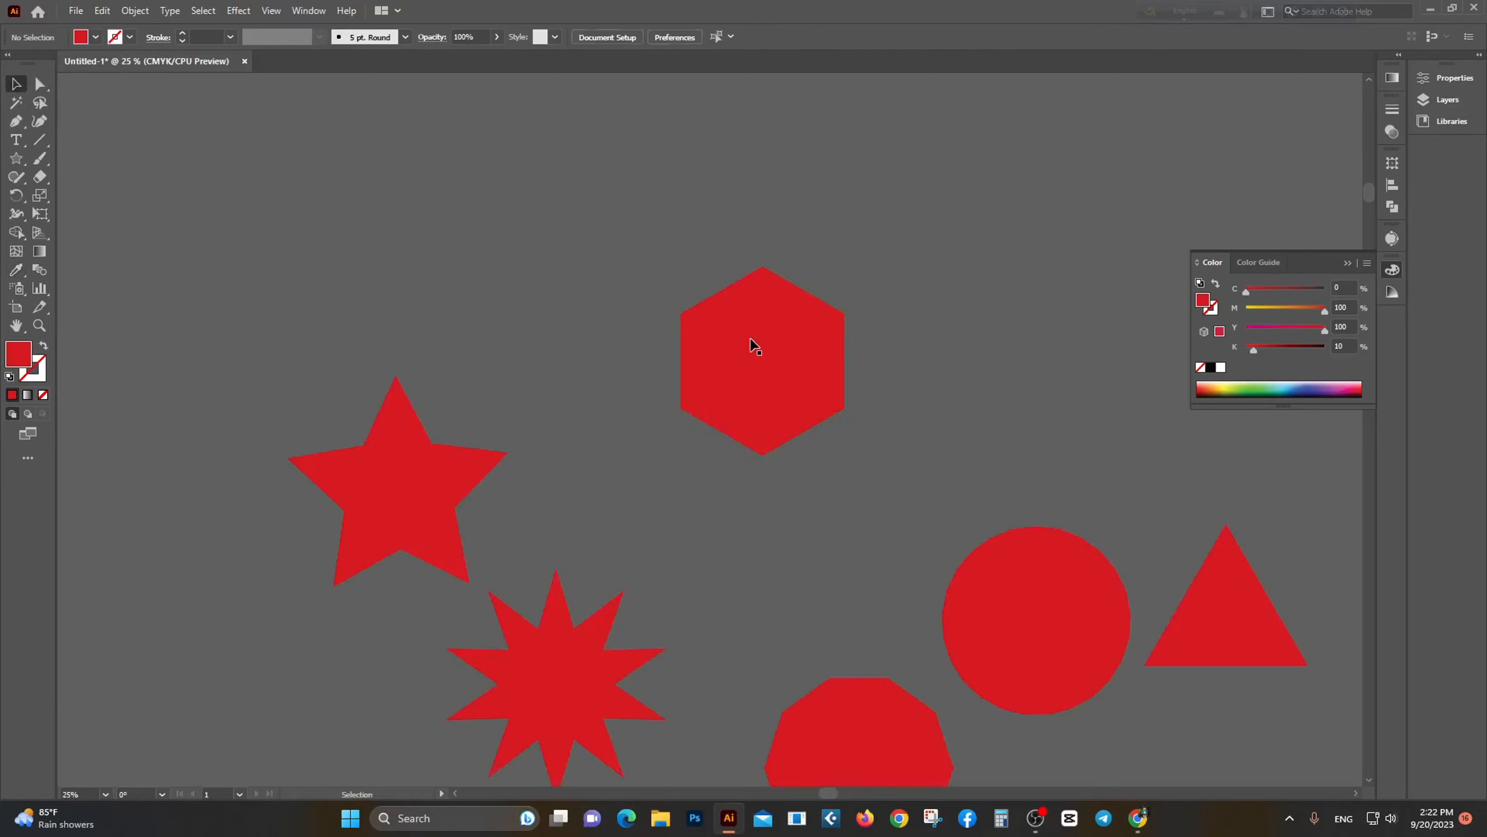
pyautogui.scroll(-2, 624, 329)
pyautogui.scroll(-2, 624, 330)
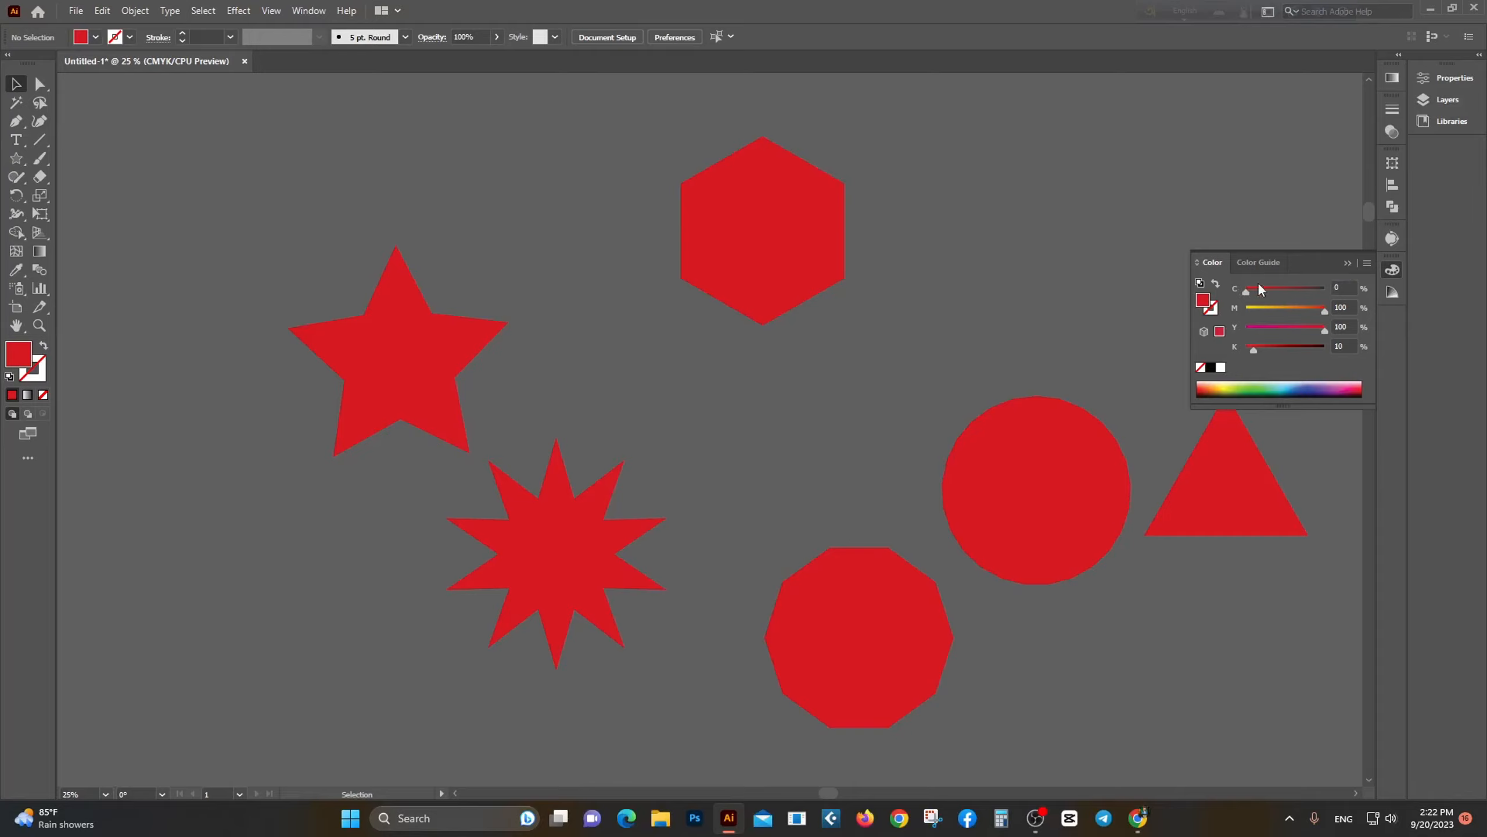
pyautogui.doubleClick(17, 353)
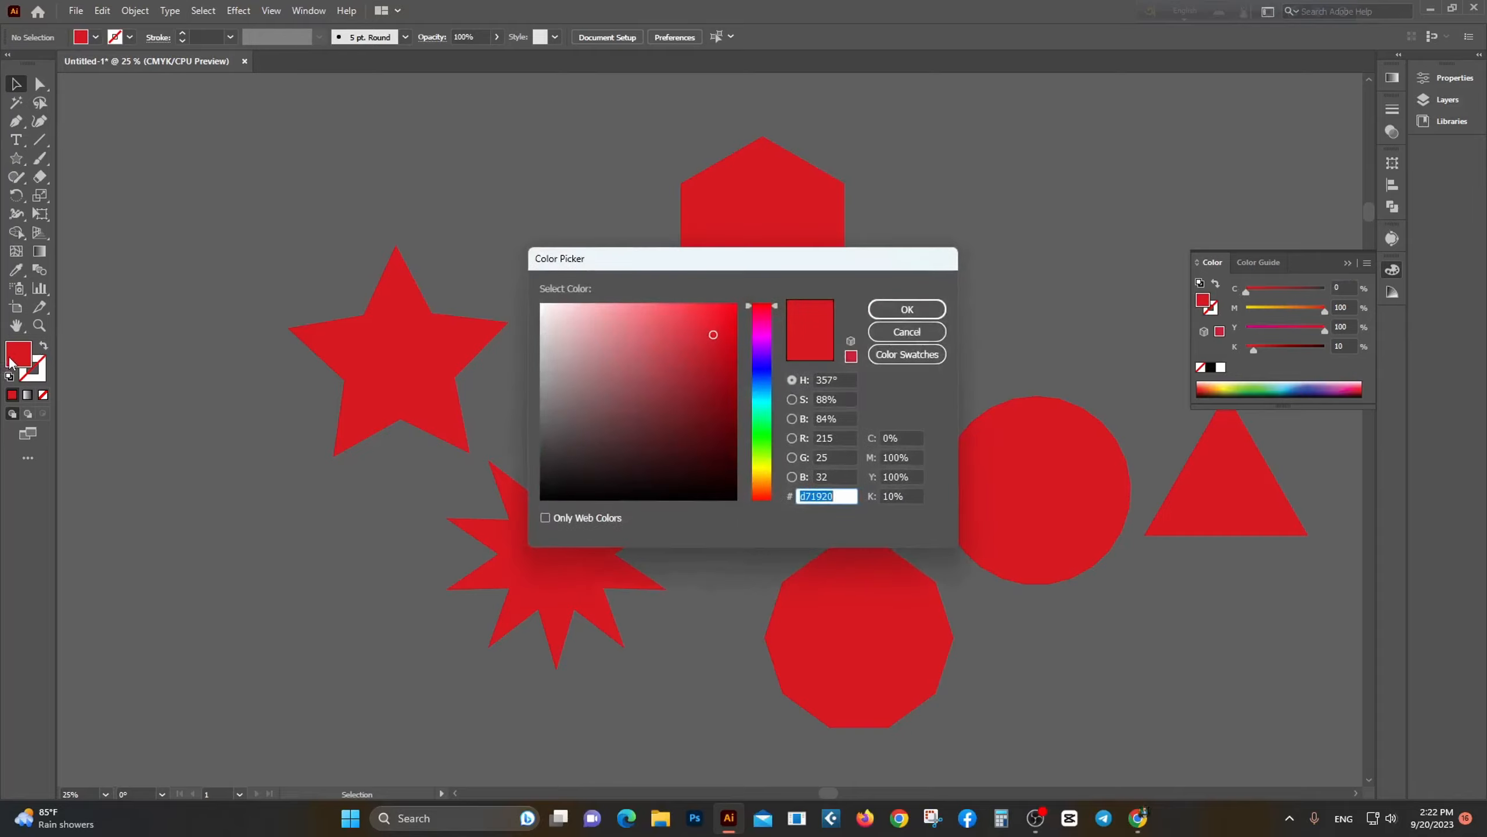
pyautogui.click(905, 311)
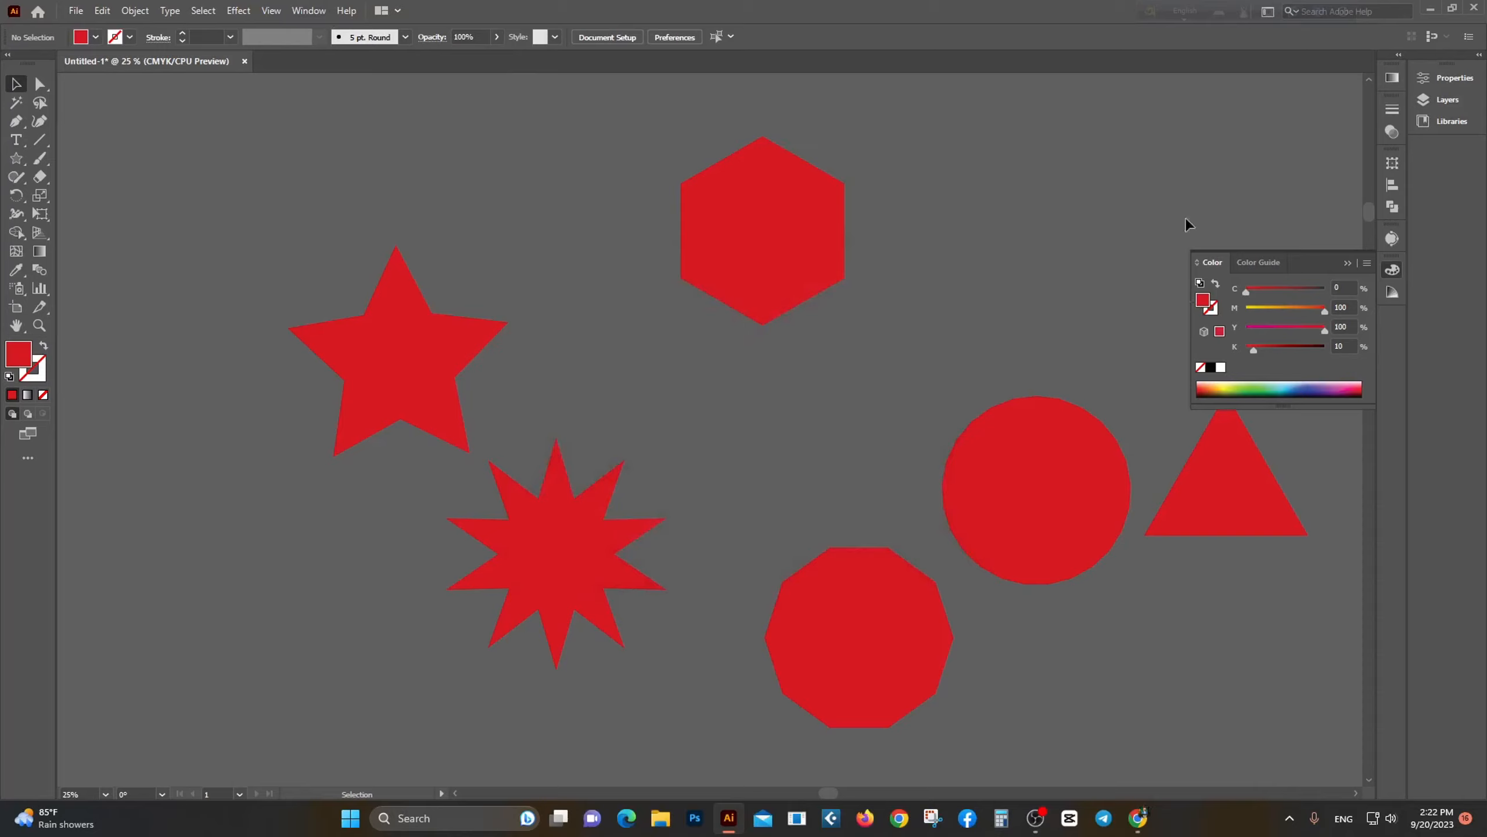
pyautogui.moveTo(1268, 295); pyautogui.dragTo(1292, 302)
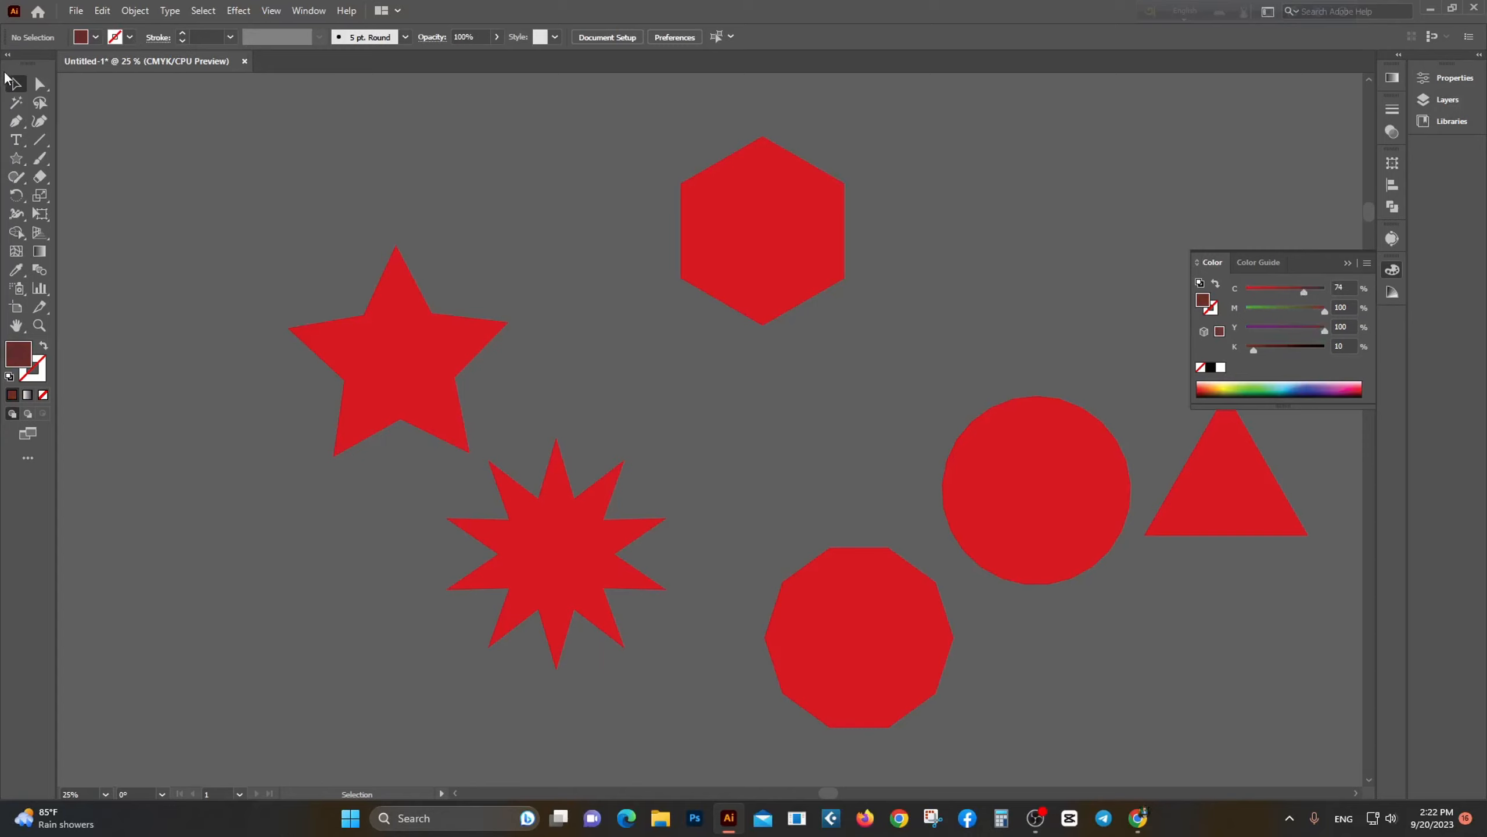
# Step: Collapse the color controls and review the whole set of shapes around the artboard
pyautogui.scroll(-2, 557, 275)
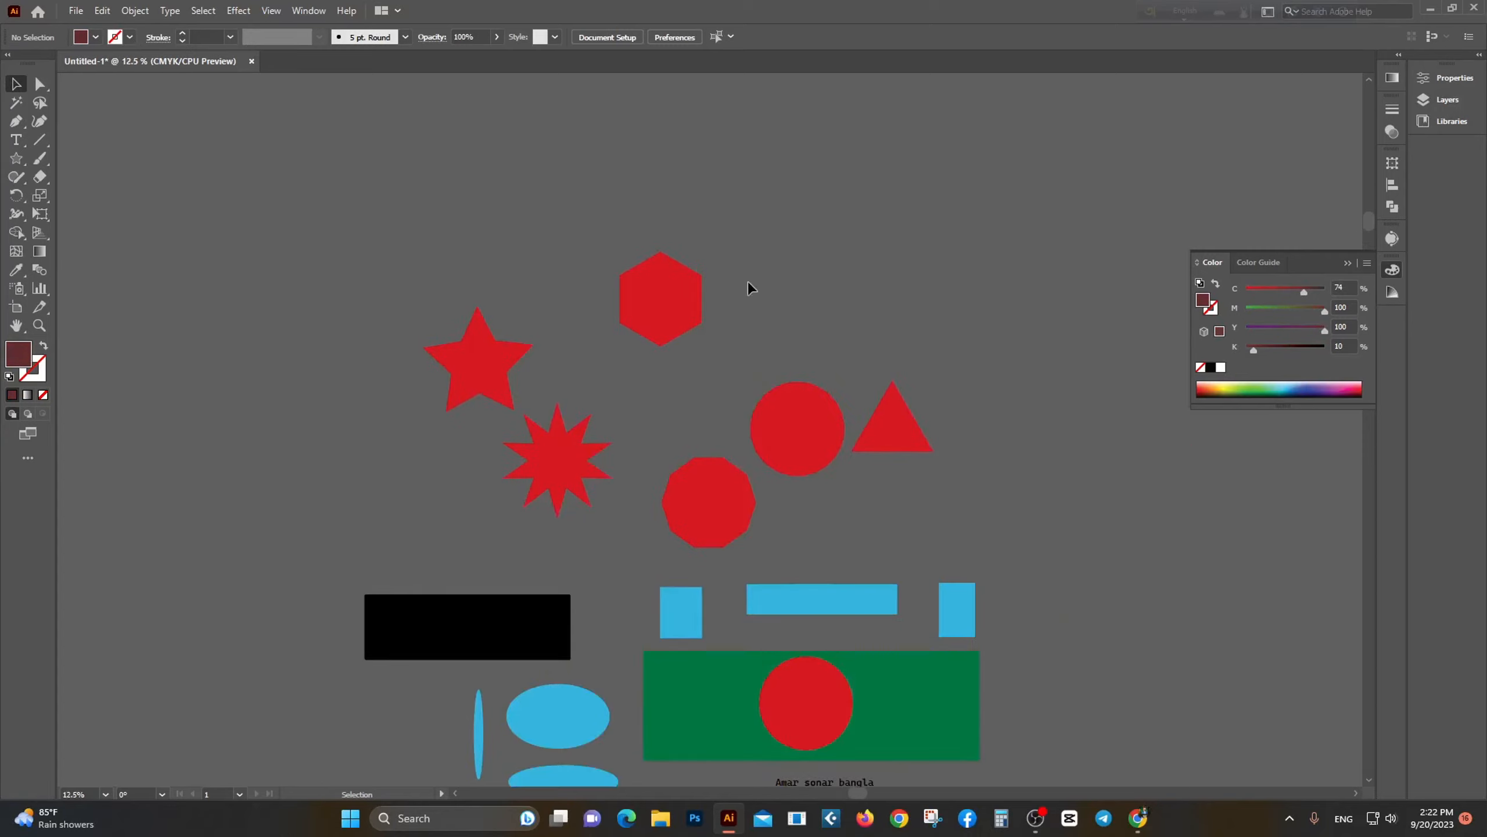
pyautogui.scroll(-2, 444, 242)
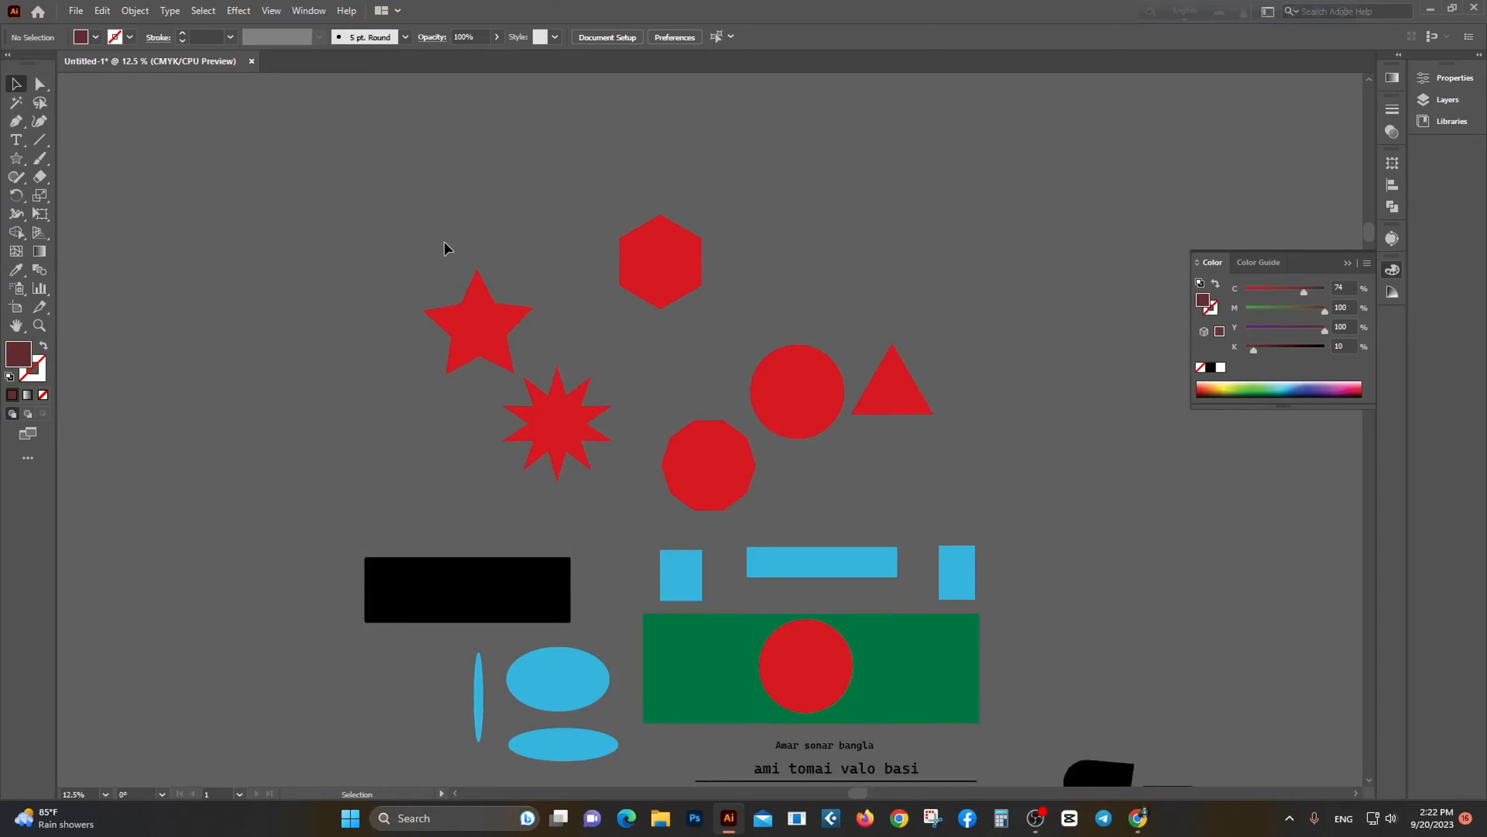
pyautogui.scroll(-1, 444, 242)
pyautogui.scroll(1, 443, 242)
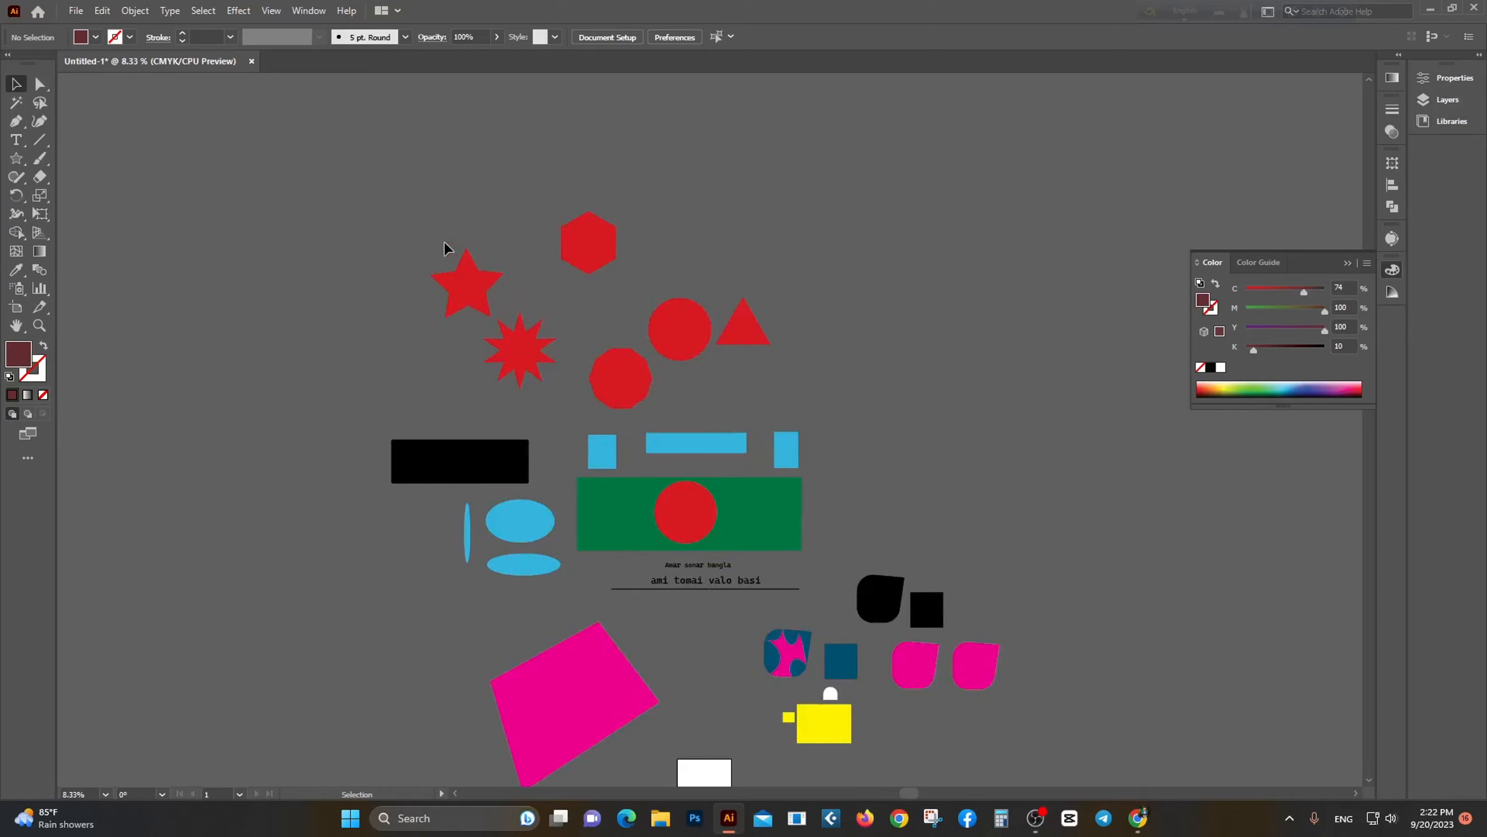
pyautogui.click(1348, 263)
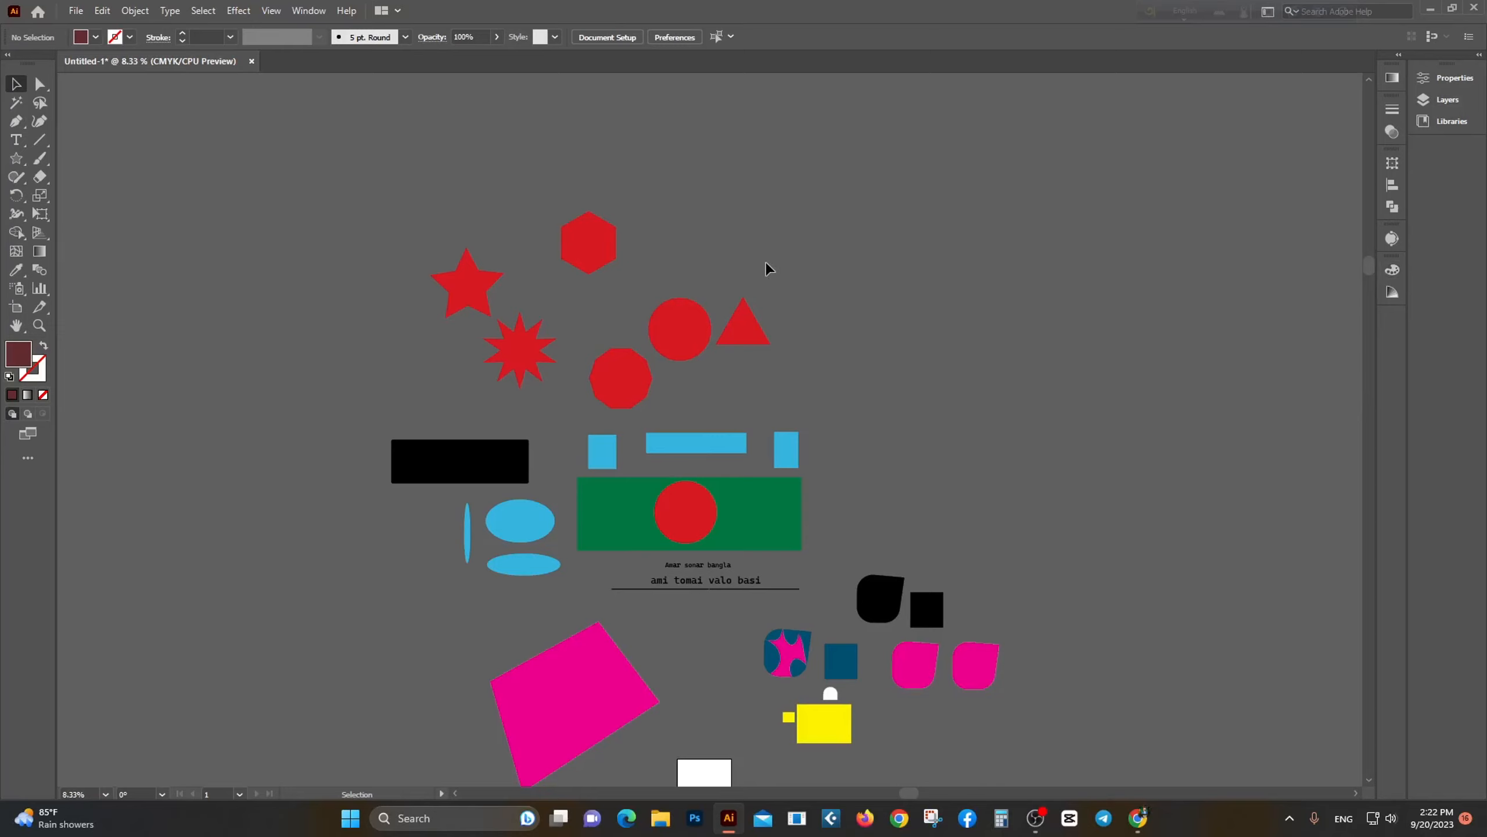
pyautogui.scroll(-1, 767, 263)
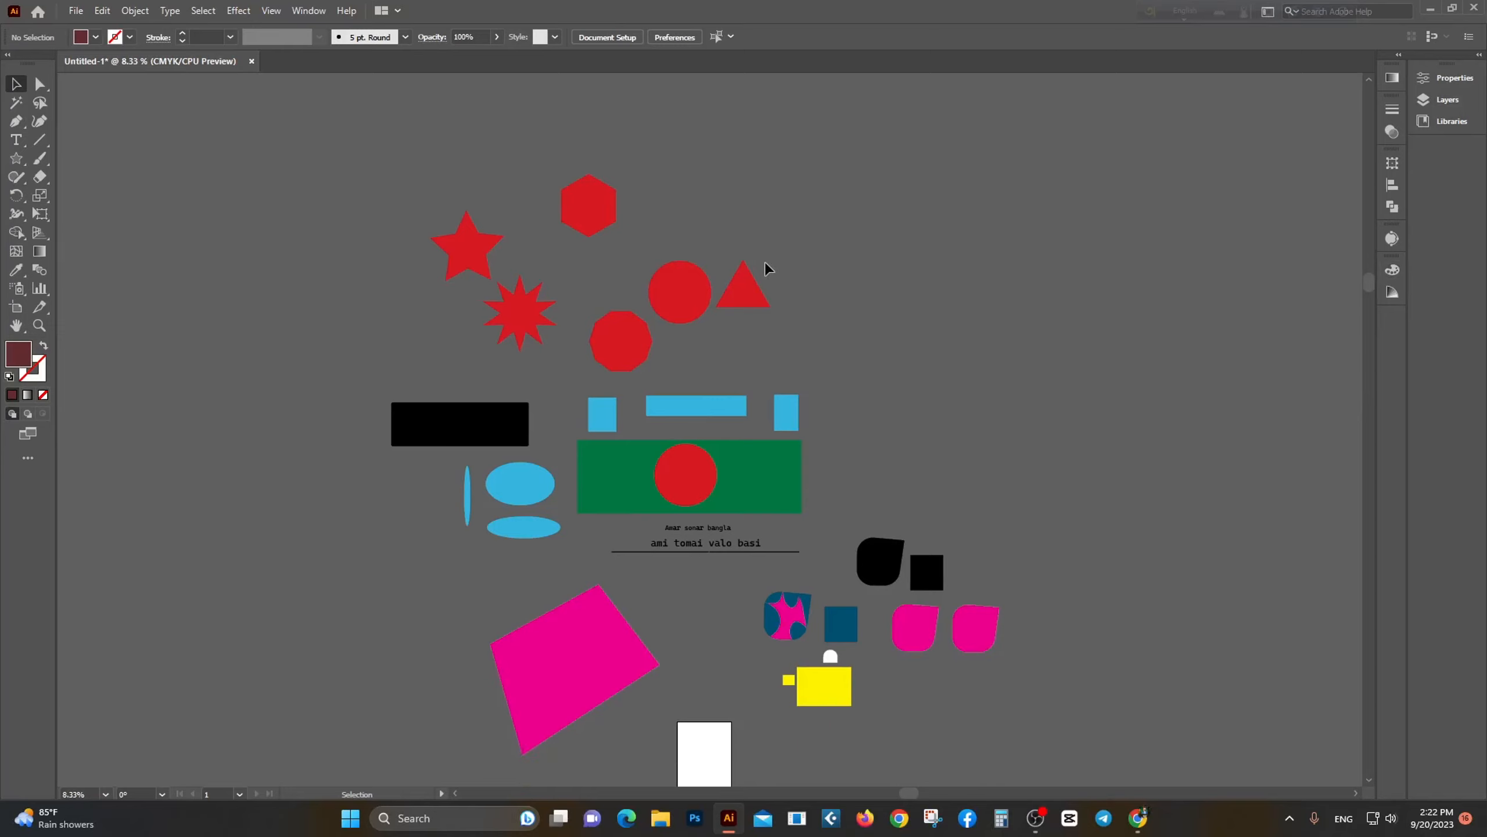
pyautogui.scroll(-1, 602, 93)
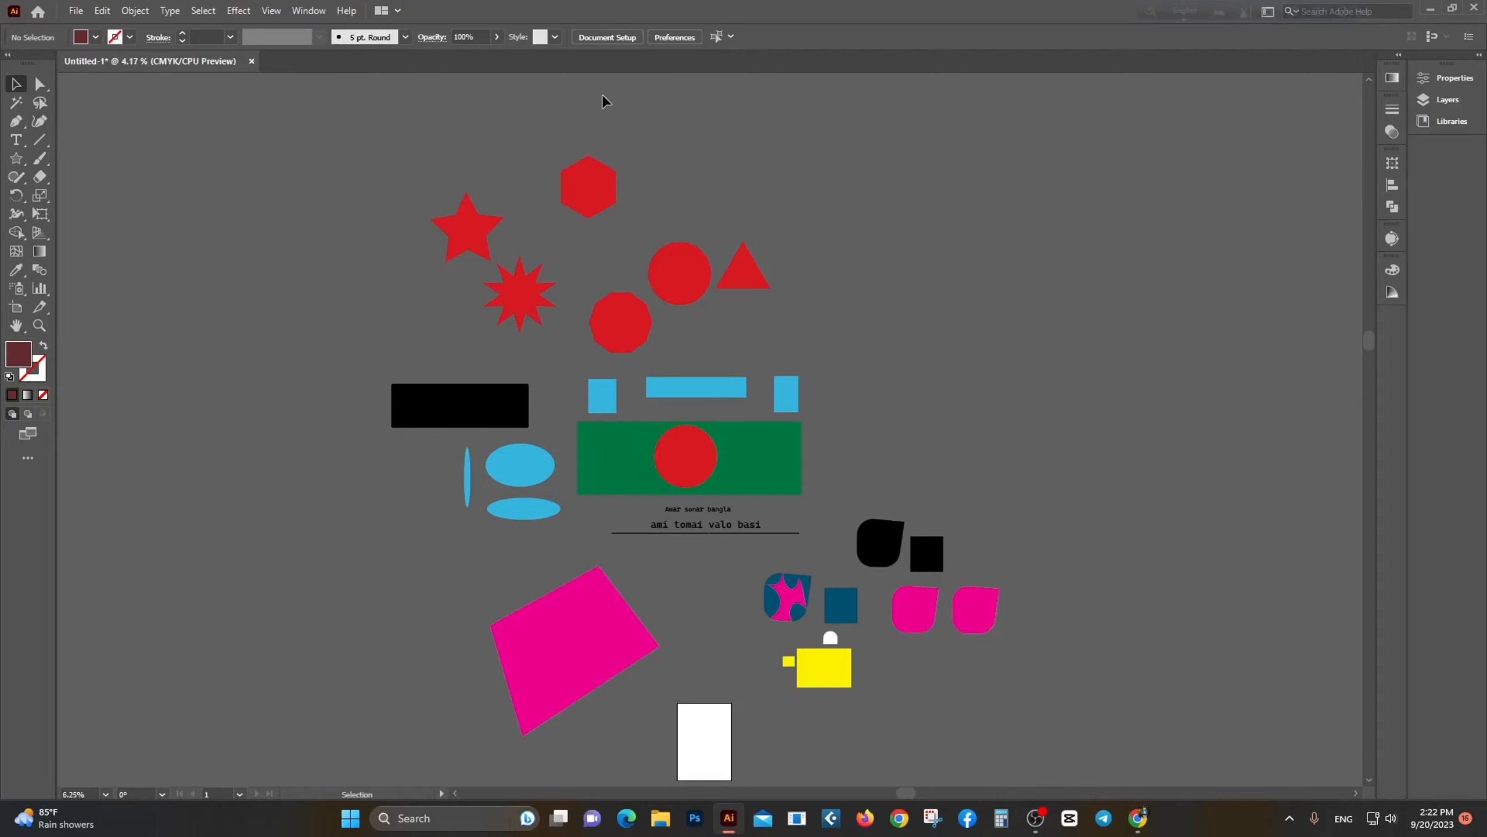
pyautogui.hotkey('ctrl', '0')
pyautogui.scroll(3, 729, 264)
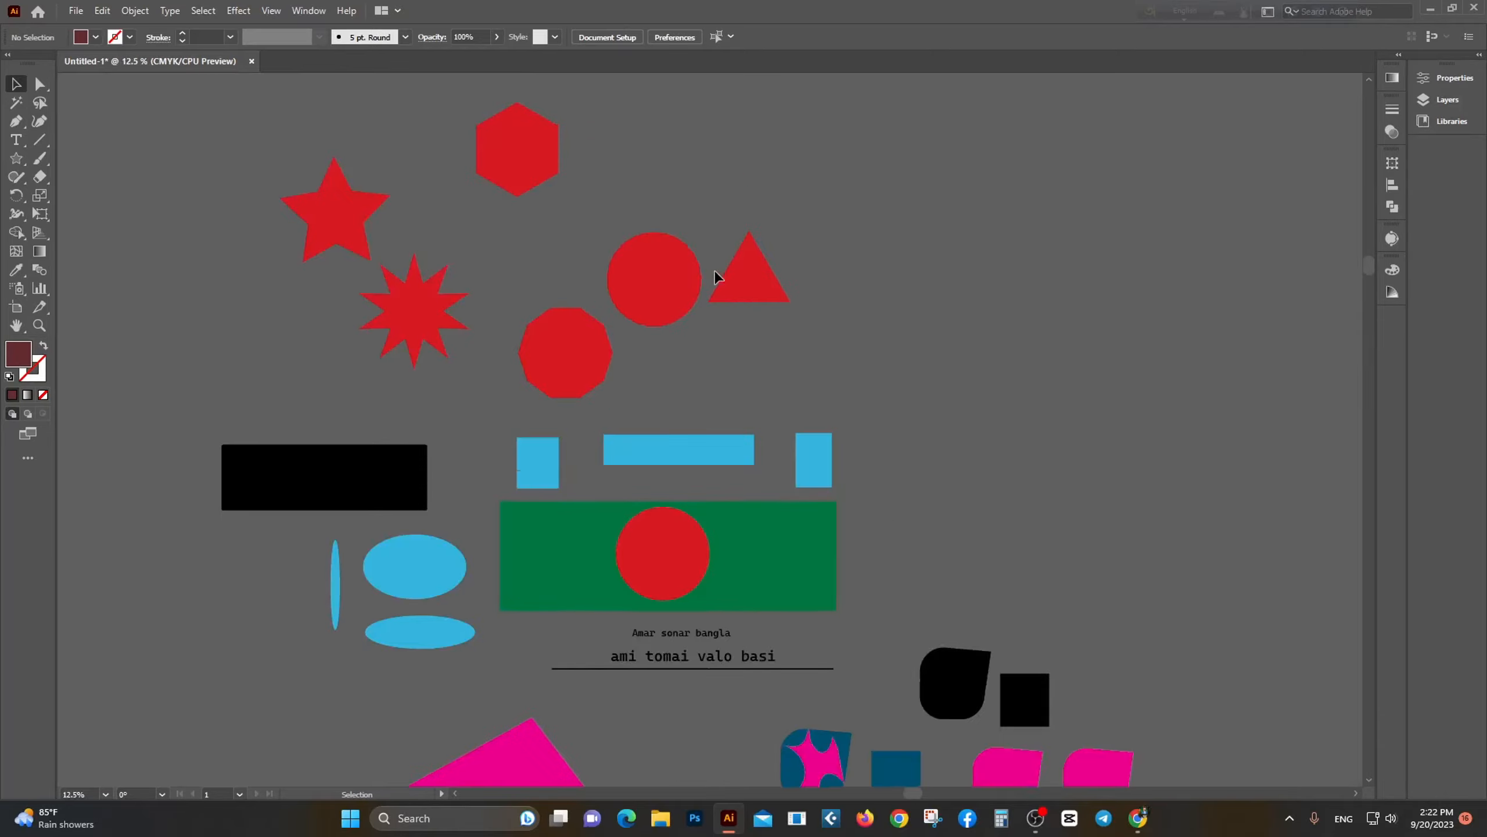